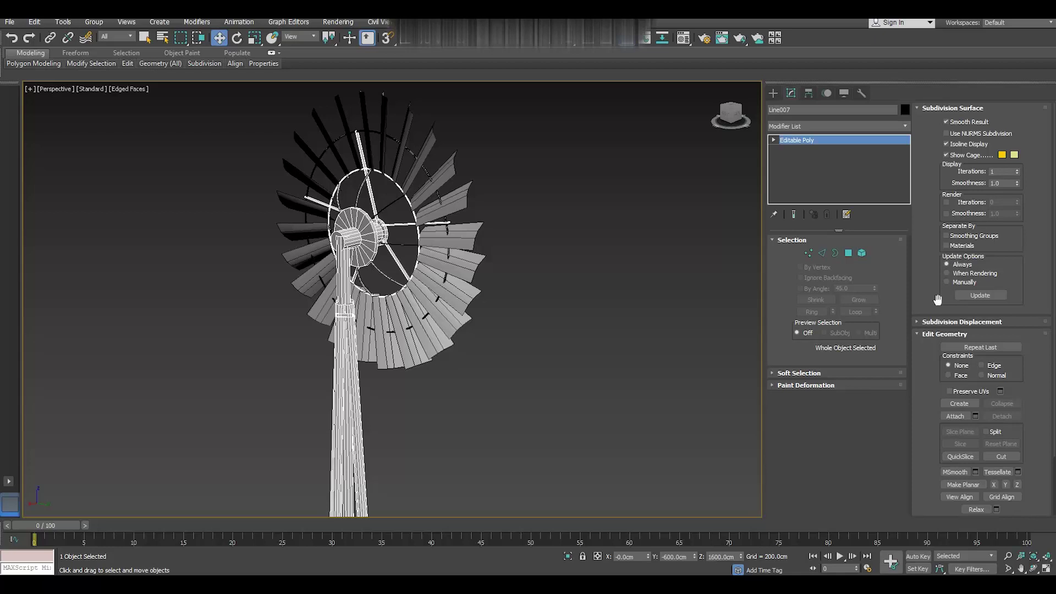
Attach the curved wheel strut to Line007 with Edit Geometry's Attach, orbiting around the wheel.
left_click(950, 414)
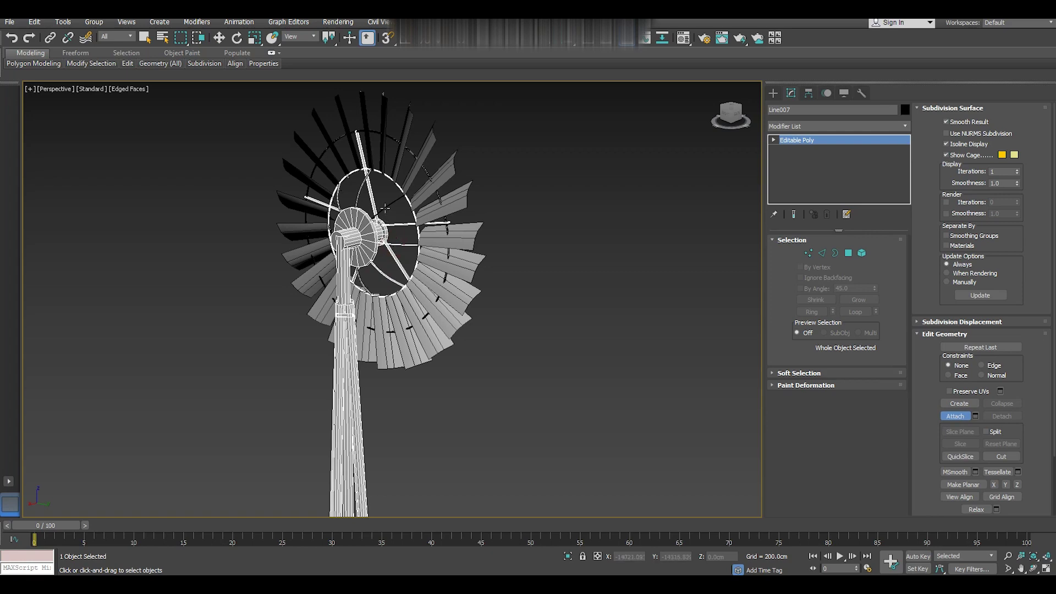
mouse_move(385, 208)
middle_mouse_down("alt")
mouse_move(476, 223)
mouse_move(407, 234)
middle_mouse_up("alt")
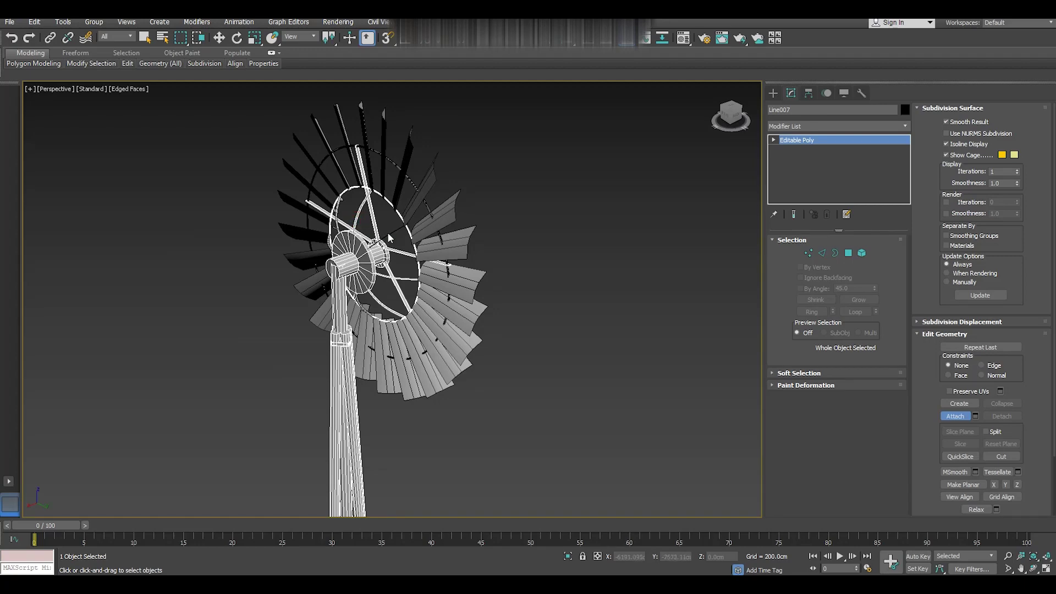
scroll(387, 237, "up", 5)
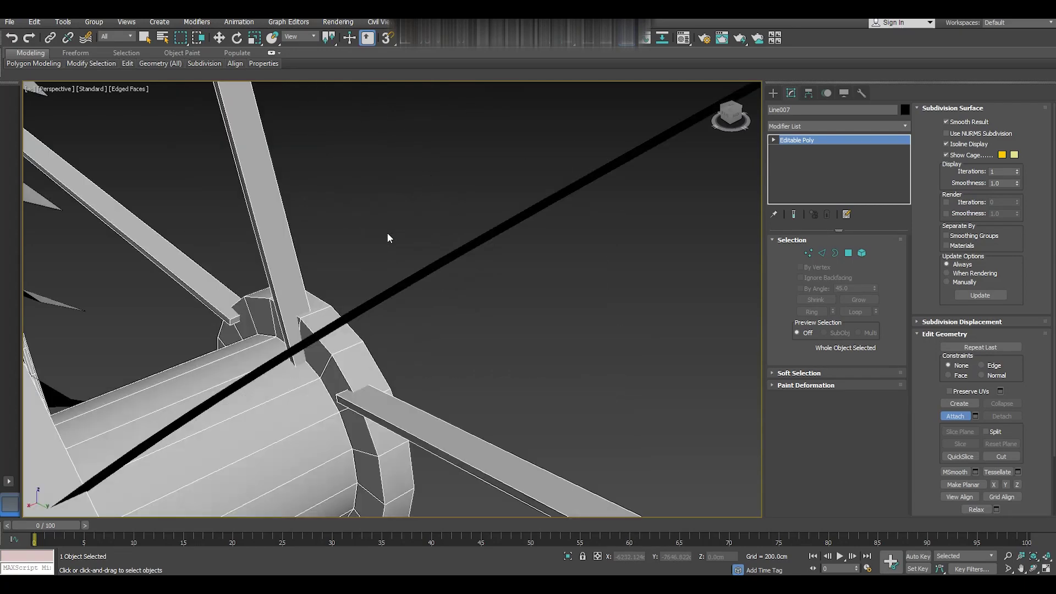
scroll(382, 296, "down", 5)
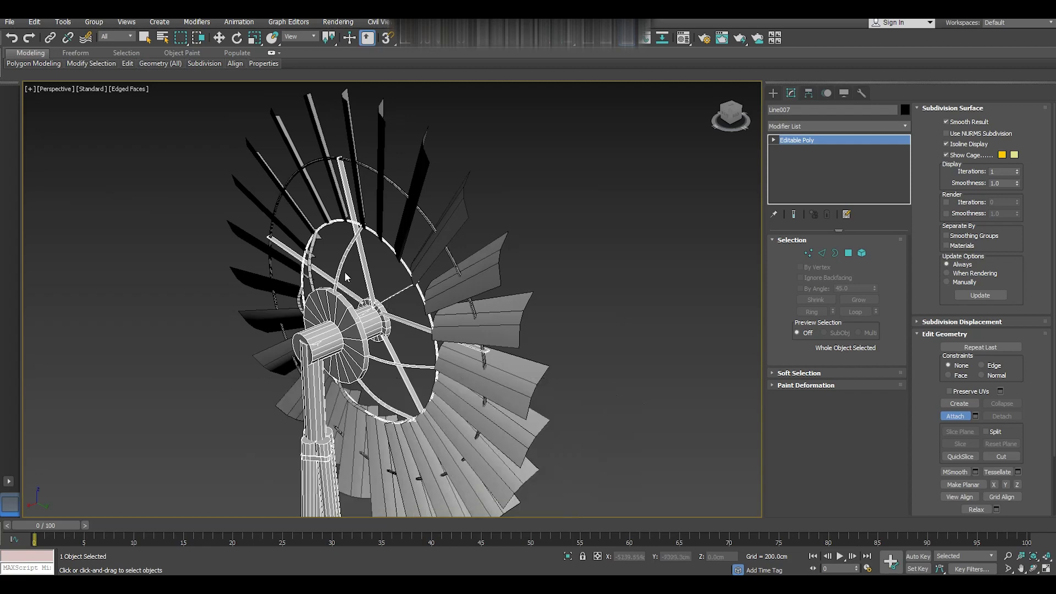
middle_click_drag(411, 274, 310, 299, "alt")
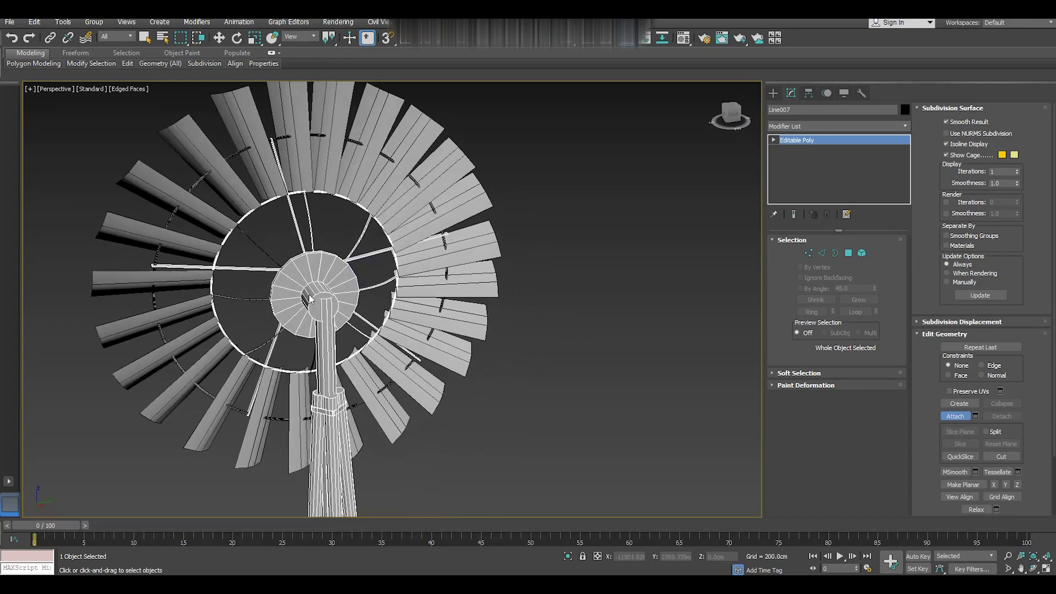
left_click(257, 299)
mouse_move(300, 345)
middle_mouse_down("alt")
mouse_move(418, 352)
mouse_move(401, 326)
mouse_move(463, 331)
mouse_move(285, 306)
mouse_move(363, 308)
mouse_move(330, 289)
middle_mouse_up("alt")
left_click(253, 269)
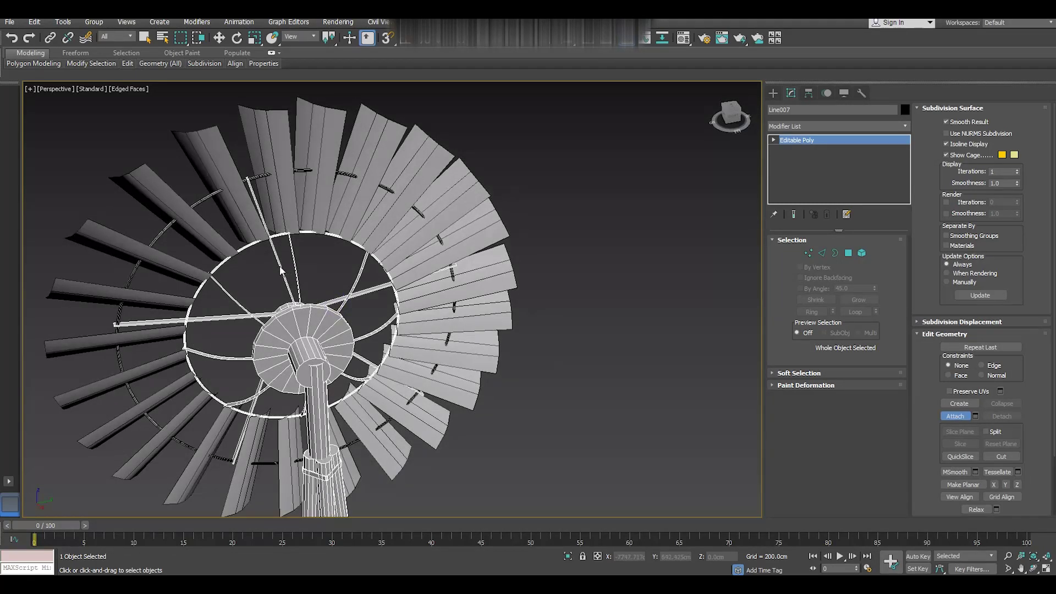
key("w")
scroll(416, 348, "down", 5)
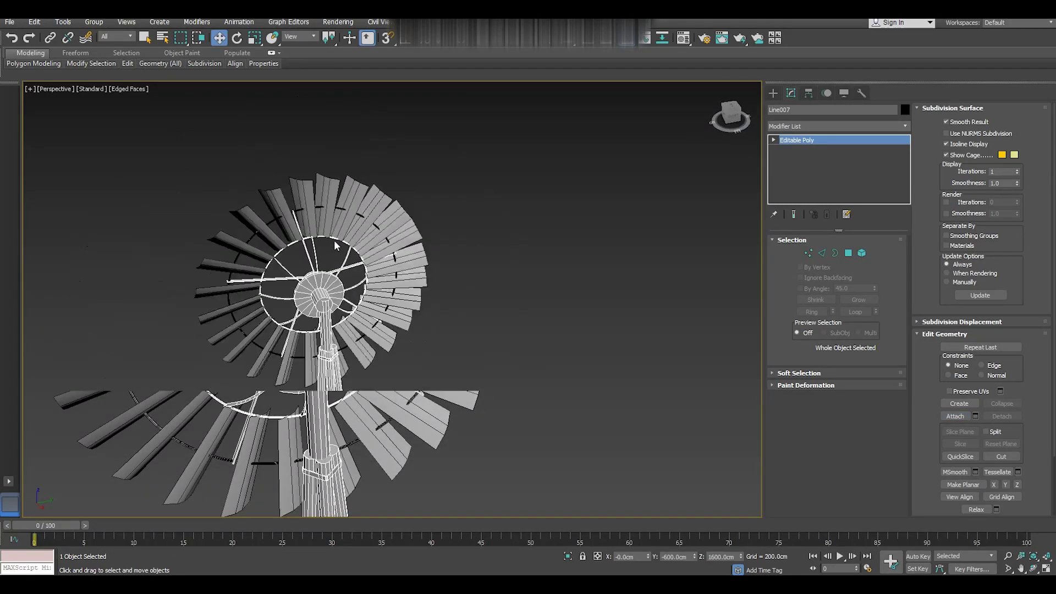
mouse_move(335, 240)
middle_mouse_down("alt")
mouse_move(393, 269)
mouse_move(545, 272)
middle_mouse_up("alt")
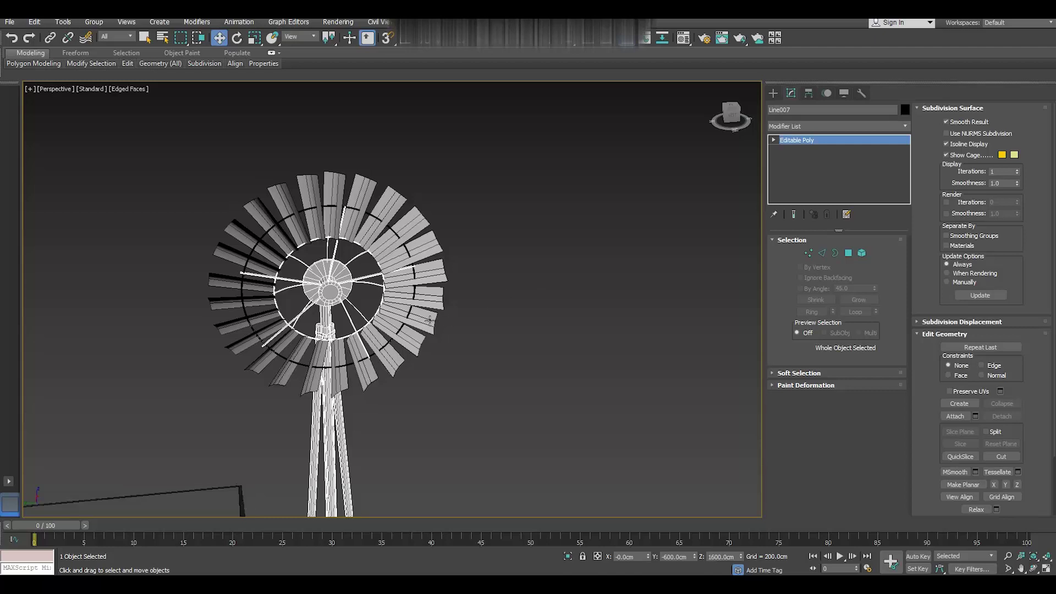
mouse_move(399, 312)
middle_mouse_down("alt")
mouse_move(438, 294)
mouse_move(418, 303)
middle_mouse_up("alt")
Select the Circle003 wheel rim and attach the blades to it.
left_click(344, 347)
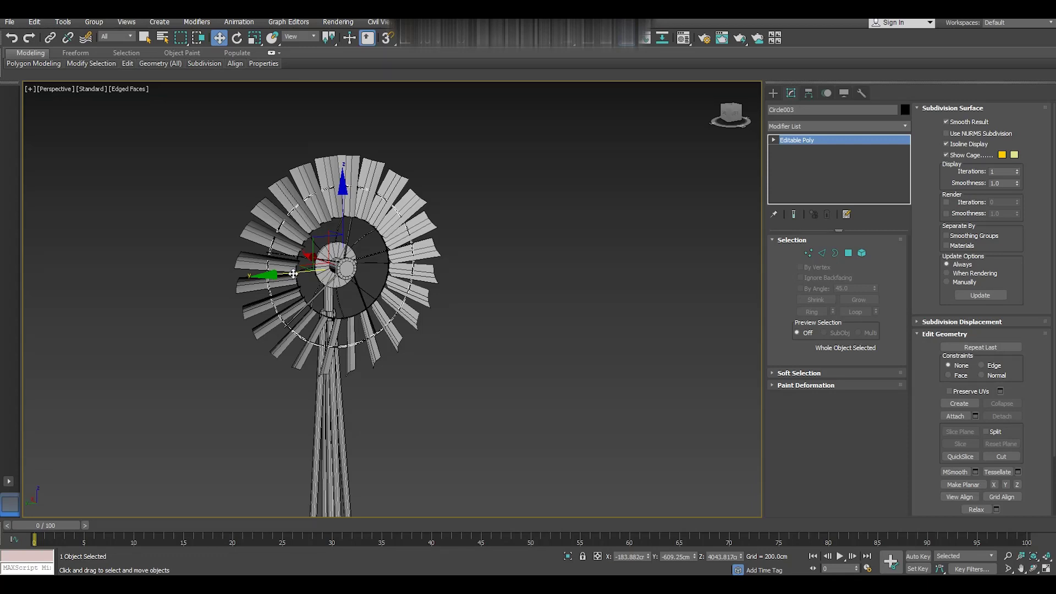
left_click_drag(293, 274, 348, 262)
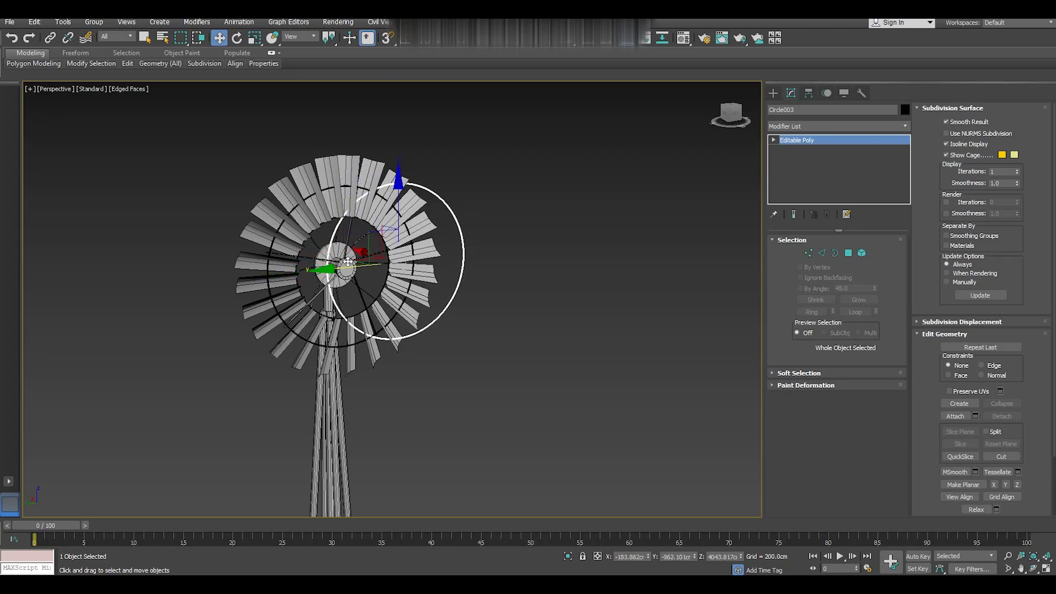
left_click(12, 39)
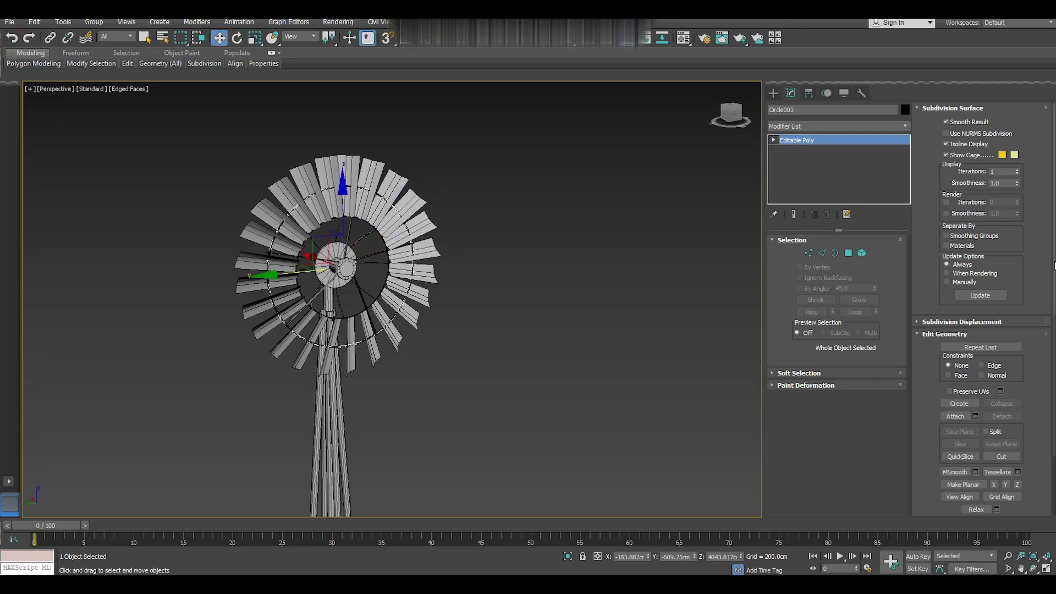
left_click(966, 421)
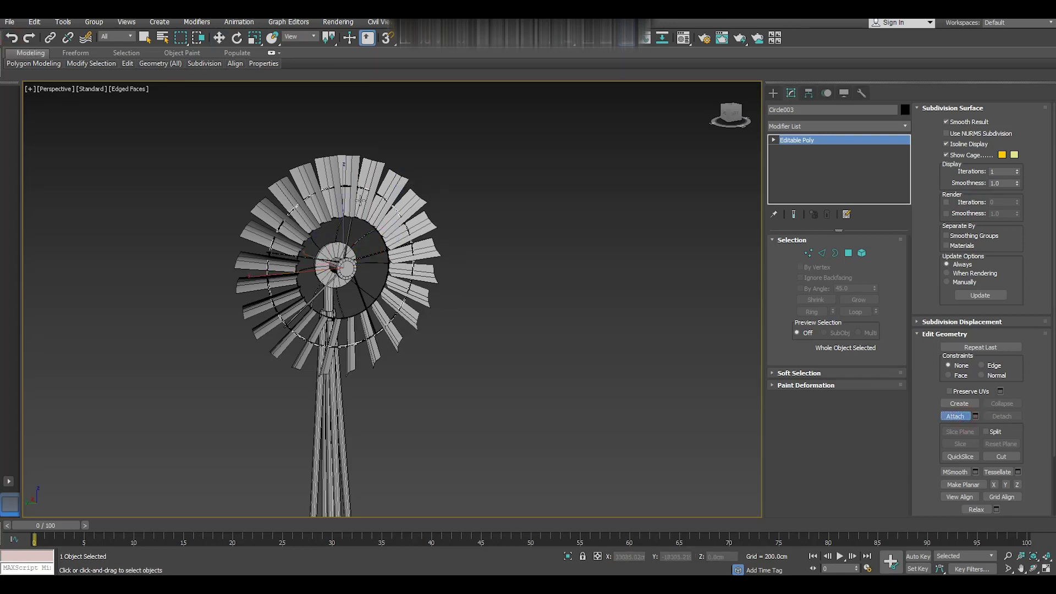
left_click(374, 174)
right_click(527, 208)
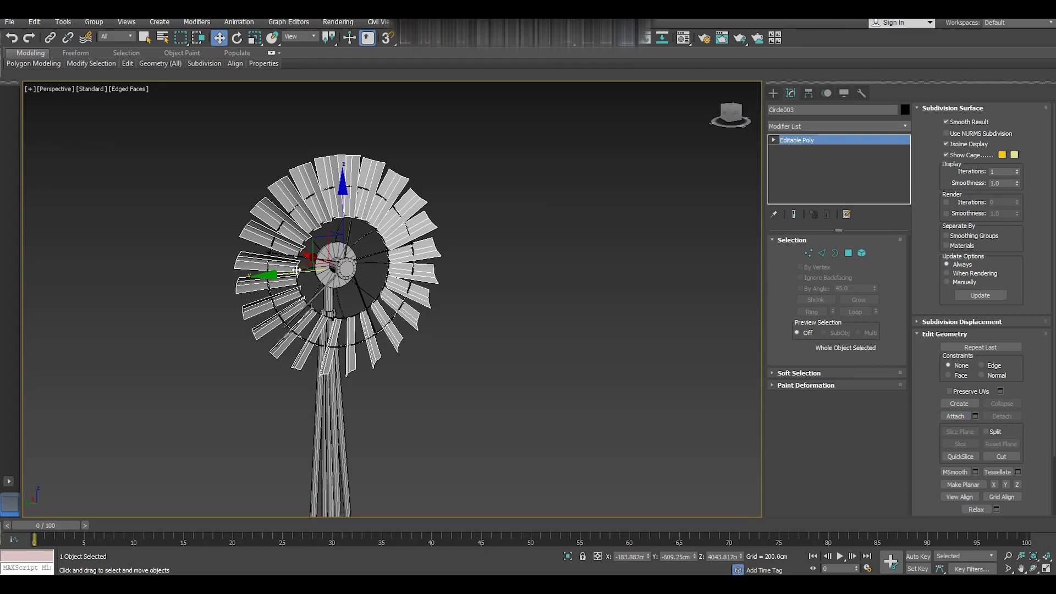
Hide the blades, then move the stray outer circle Circle002 aside and delete it.
right_click(274, 259)
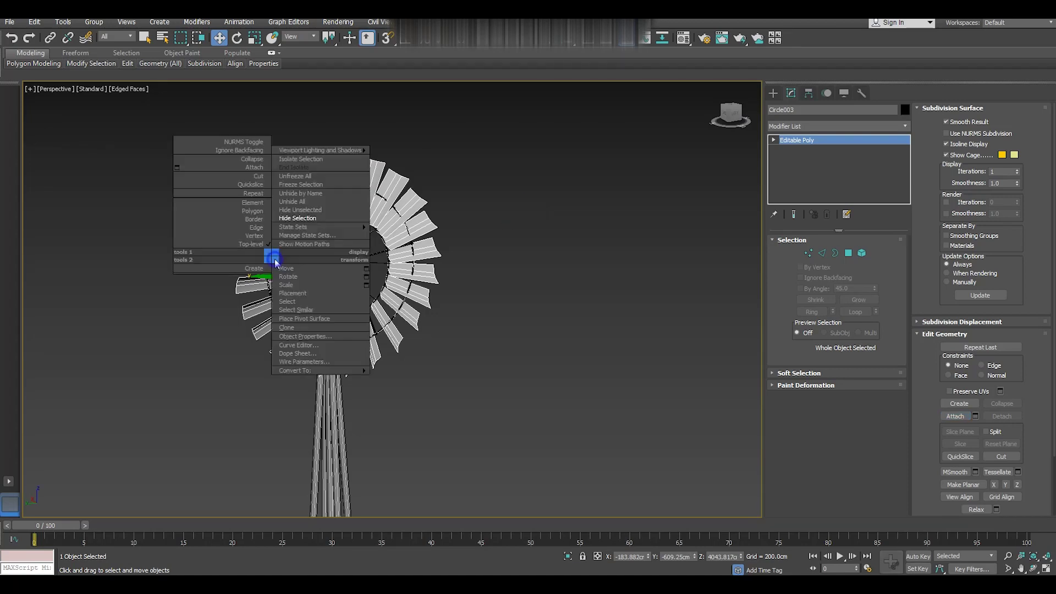
left_click(306, 219)
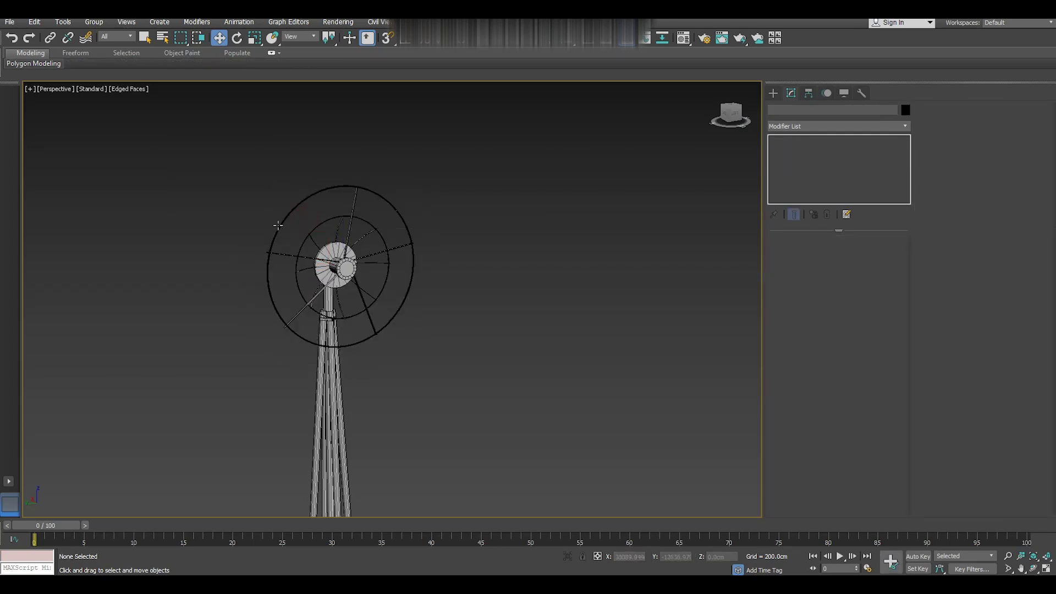
left_click(278, 225)
right_click(277, 224)
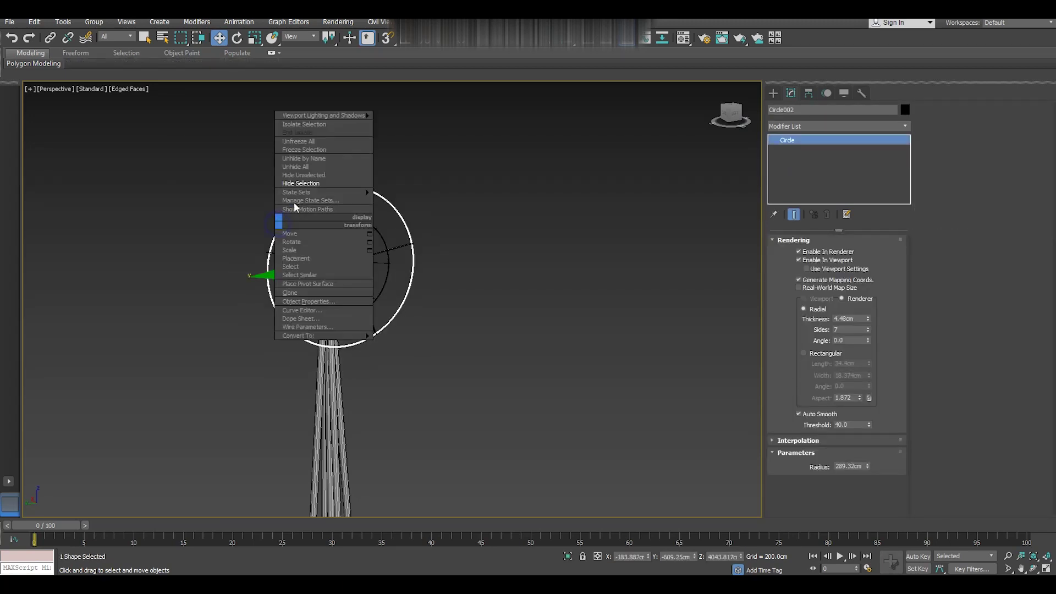
left_click(299, 171)
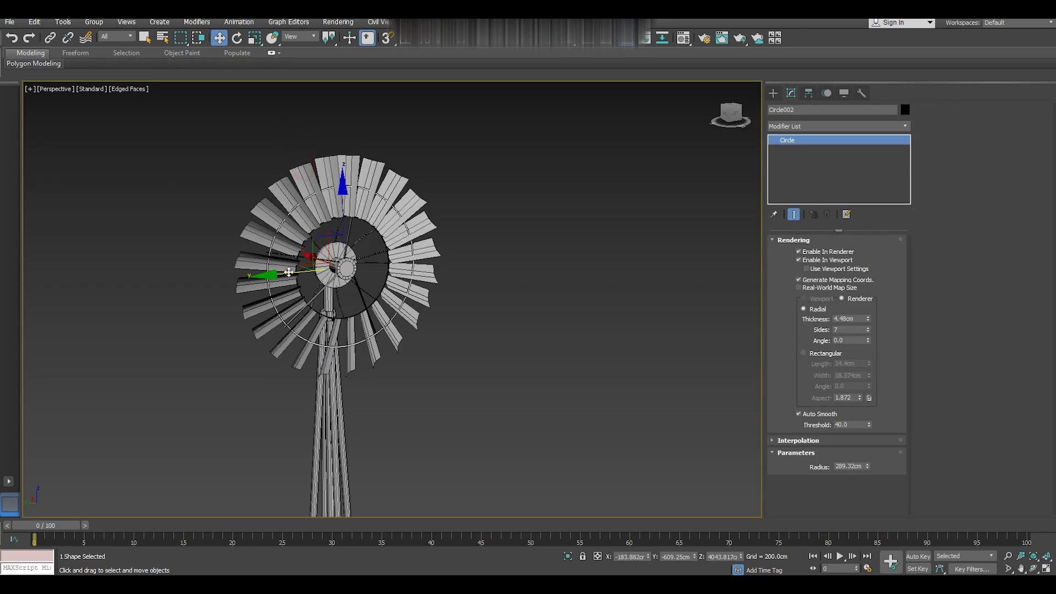
left_click_drag(292, 266, 484, 247)
key("Delete")
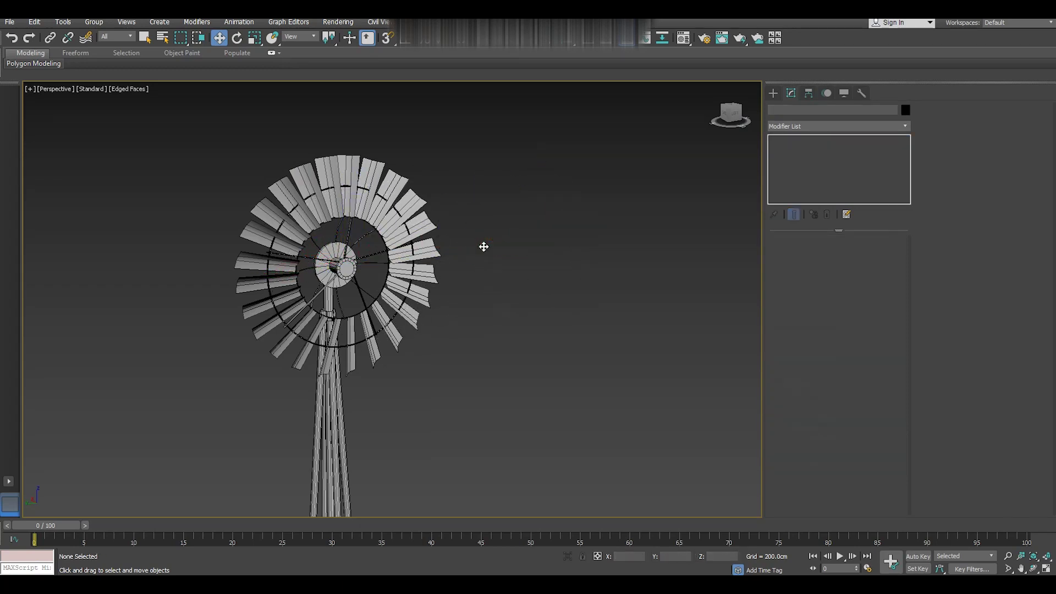
left_click(404, 270)
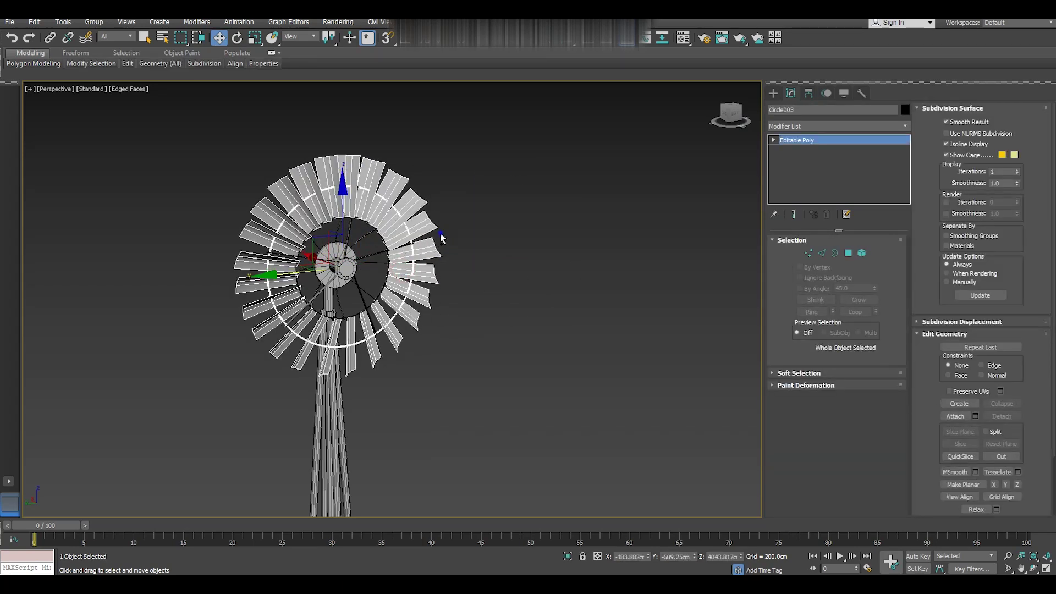
Attach the tower and hub spokes to Circle003, then orbit so the barn faces the camera.
middle_click_drag(441, 238, 462, 242, "alt")
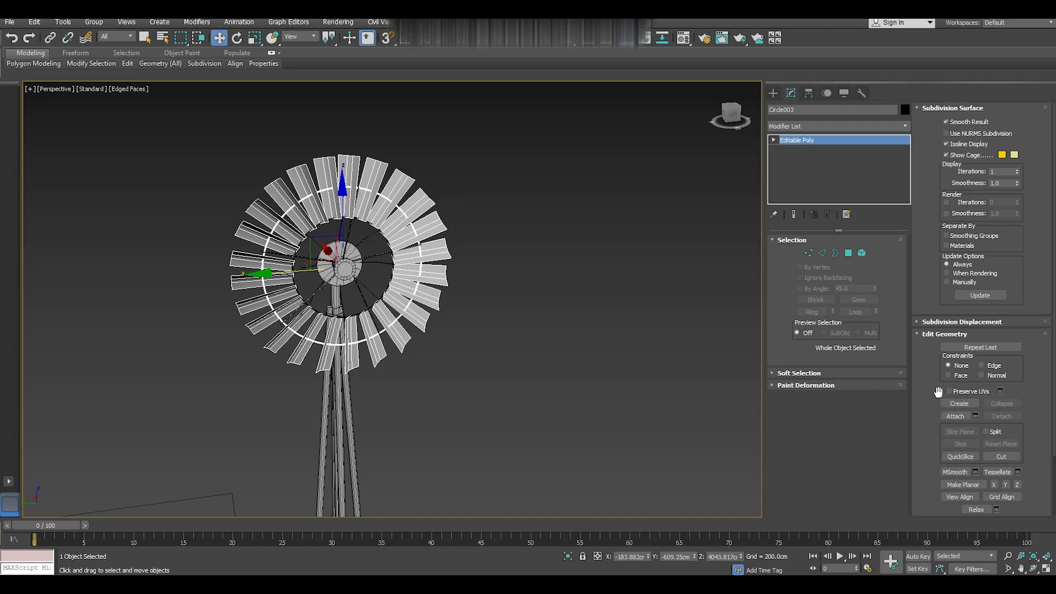
left_click(960, 418)
left_click(334, 393)
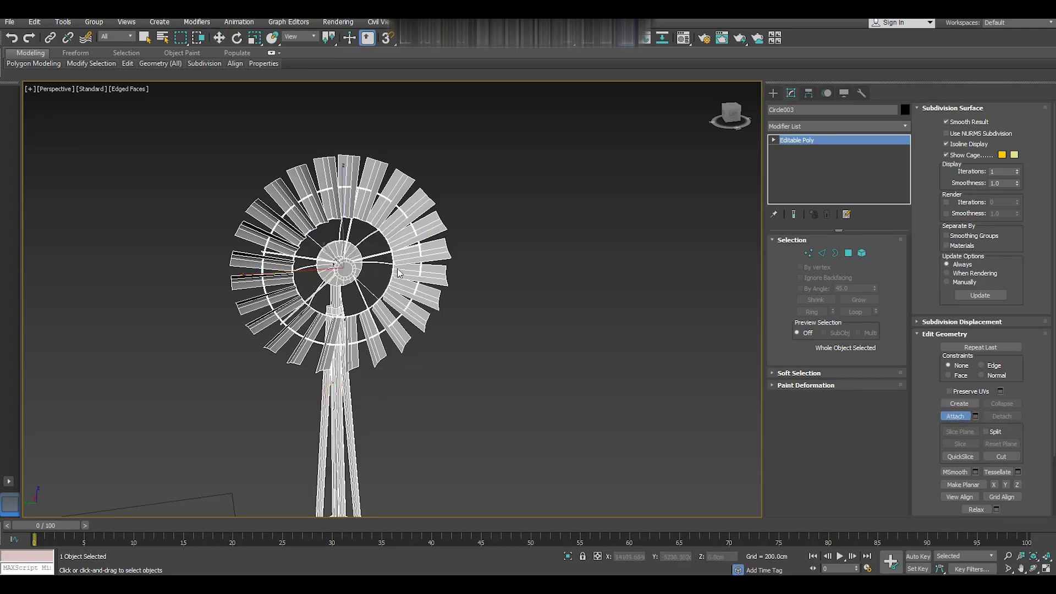
scroll(398, 273, "down", 4)
right_click(413, 296)
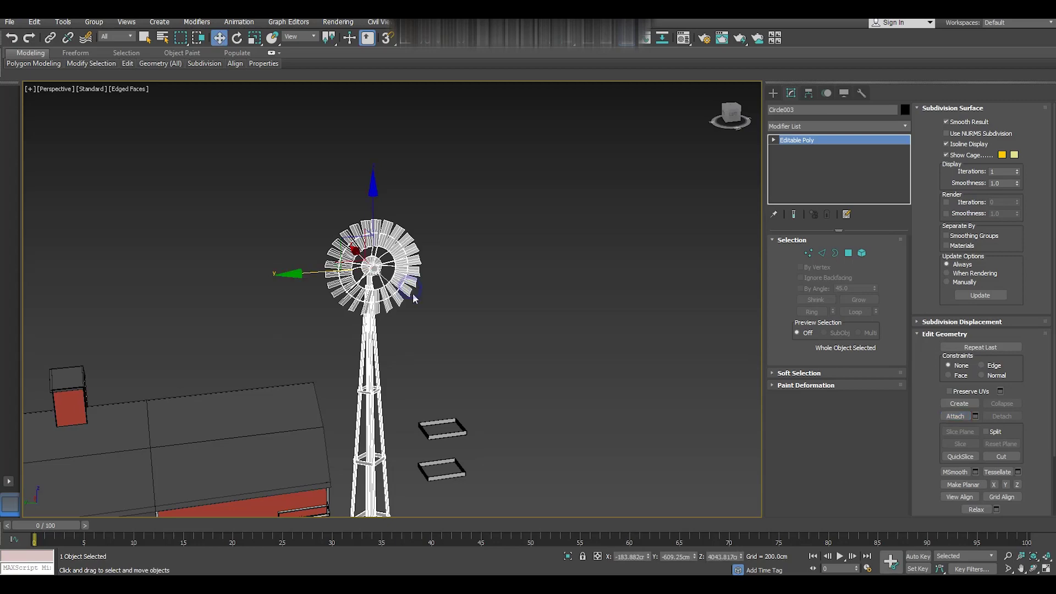
middle_click_drag(438, 338, 462, 355, "alt")
left_click(431, 337)
left_click(377, 299)
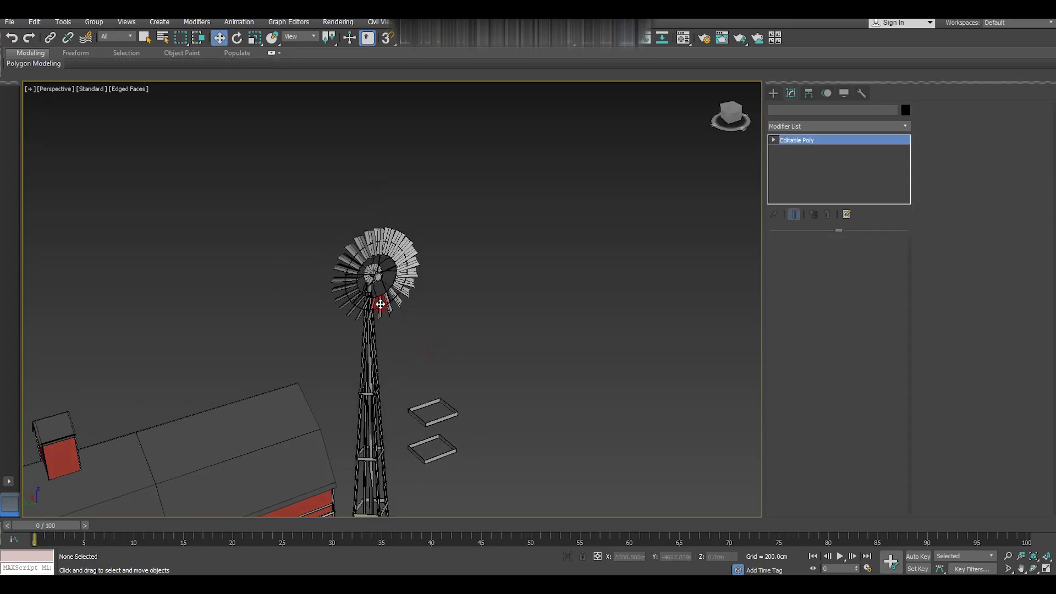
middle_click_drag(418, 330, 448, 338, "alt")
scroll(378, 272, "up", 3)
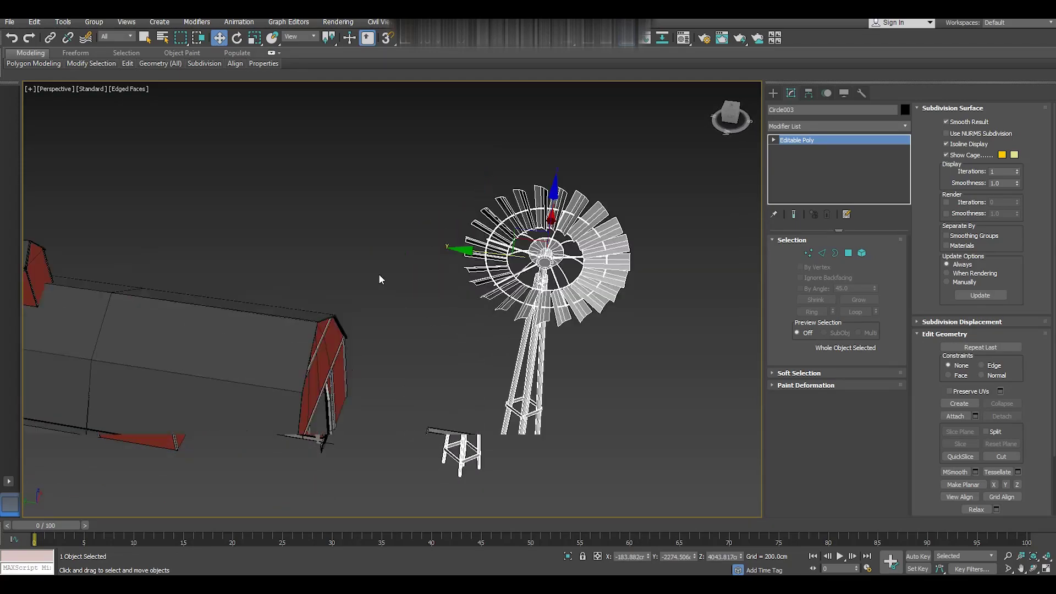
scroll(407, 274, "up", 2)
Deselect the windmill and orbit and zoom to a low, close side view.
mouse_move(473, 254)
middle_mouse_down("alt")
mouse_move(419, 254)
mouse_move(538, 255)
mouse_move(335, 247)
mouse_move(435, 249)
mouse_move(418, 256)
mouse_move(392, 257)
mouse_move(423, 252)
mouse_move(437, 236)
mouse_move(339, 246)
mouse_move(334, 311)
mouse_move(361, 324)
mouse_move(365, 368)
middle_mouse_up("alt")
left_click(464, 259)
scroll(443, 253, "up", 3)
scroll(443, 253, "up", 1)
scroll(333, 249, "up", 3)
scroll(424, 278, "down", 2)
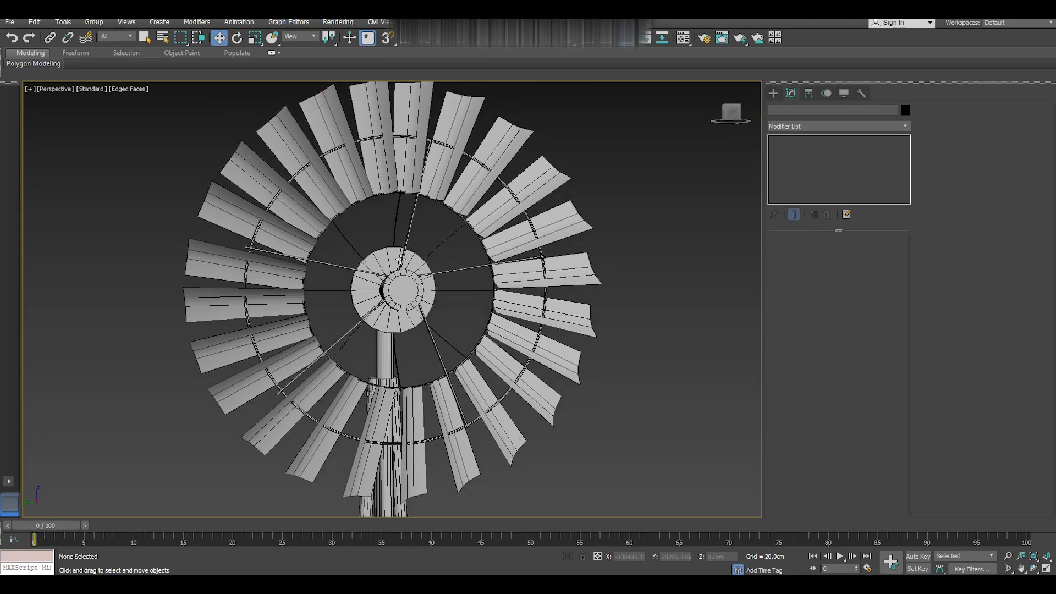
scroll(424, 278, "down", 2)
mouse_move(424, 279)
middle_mouse_down("alt")
mouse_move(549, 286)
mouse_move(516, 292)
mouse_move(398, 233)
middle_mouse_up("alt")
scroll(453, 279, "down", 3)
middle_click_drag(454, 278, 432, 302, "alt")
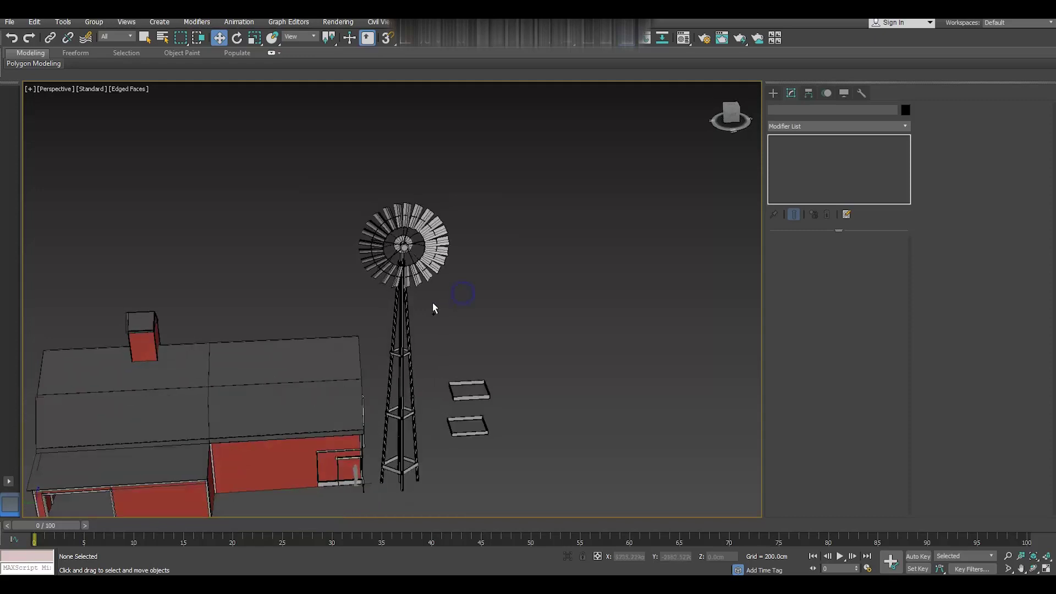
middle_click_drag(126, 118, 530, 275, "alt")
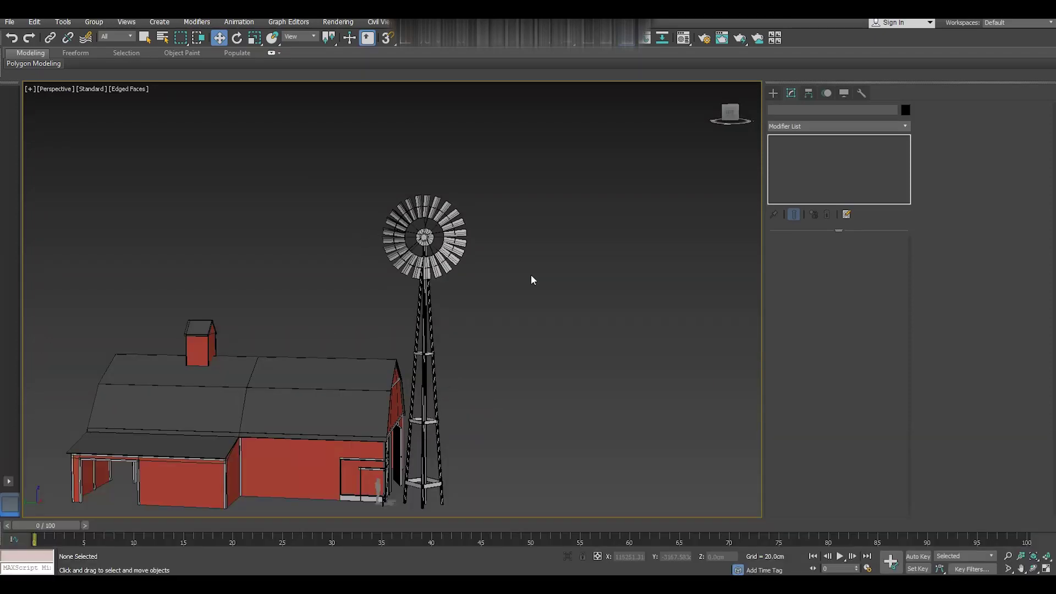
Switch to the Left orthographic view, zoom in on the hub, and show the Create panel.
key("l")
scroll(440, 247, "down", 3)
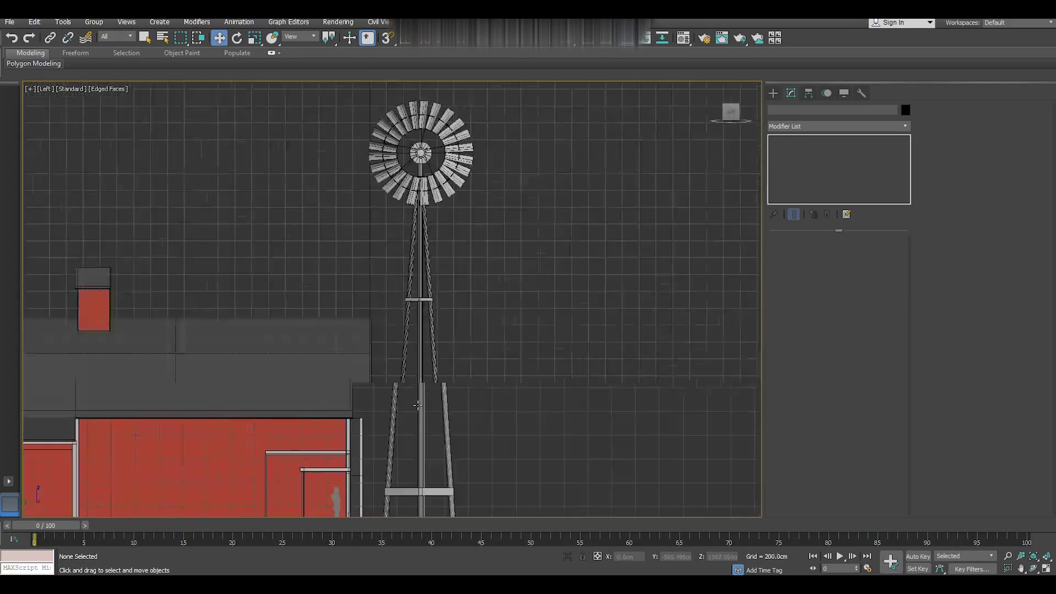
scroll(430, 227, "down", 2)
scroll(429, 227, "up", 3)
scroll(429, 228, "up", 3)
scroll(429, 227, "up", 2)
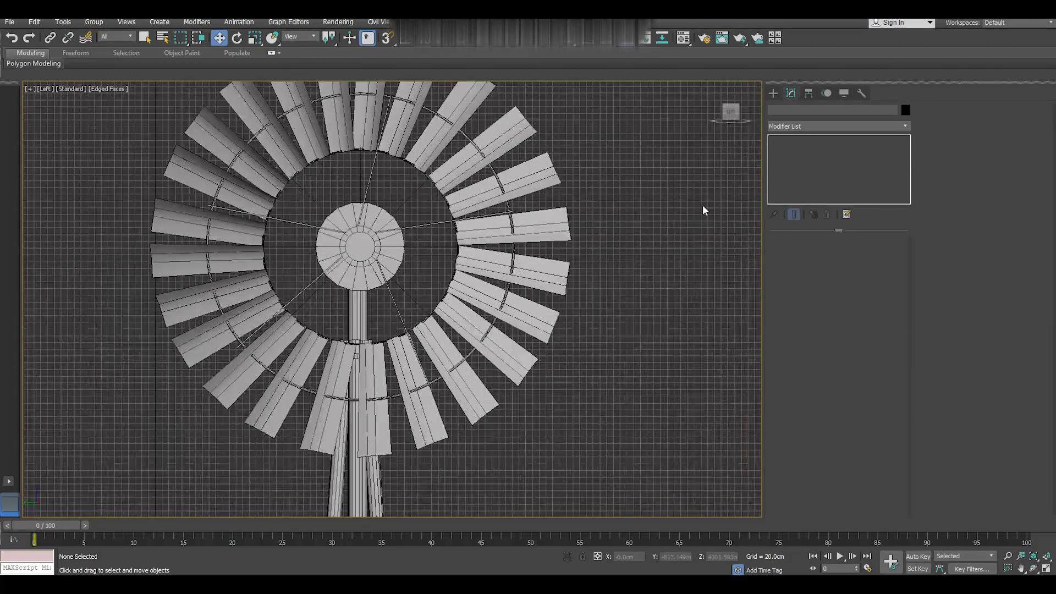
left_click(772, 96)
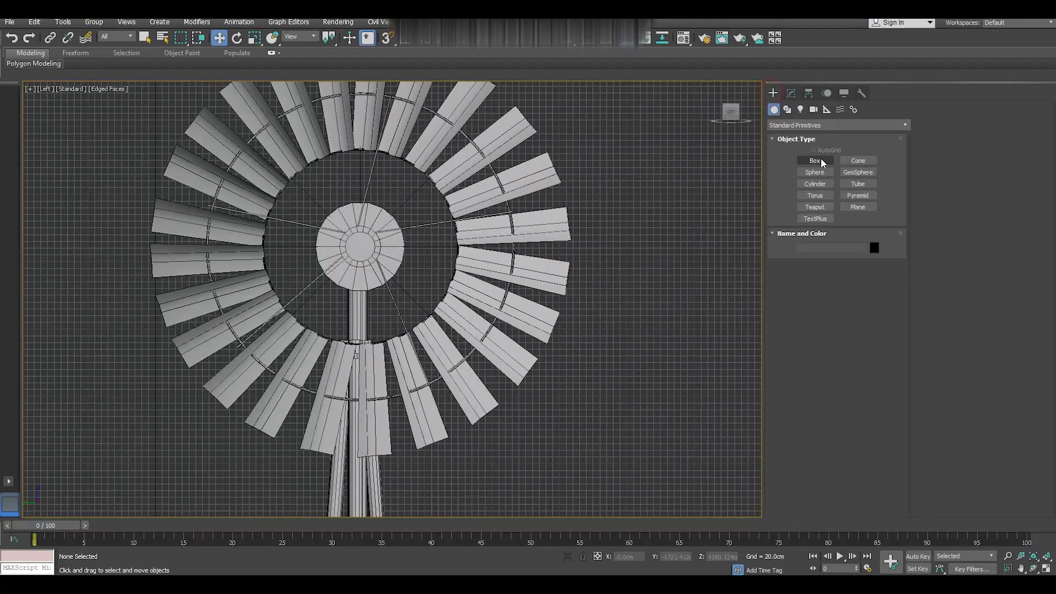
Draw a straight Line spline from the wheel hub out to the right.
left_click(787, 110)
left_click(825, 175)
scroll(308, 330, "down", 2)
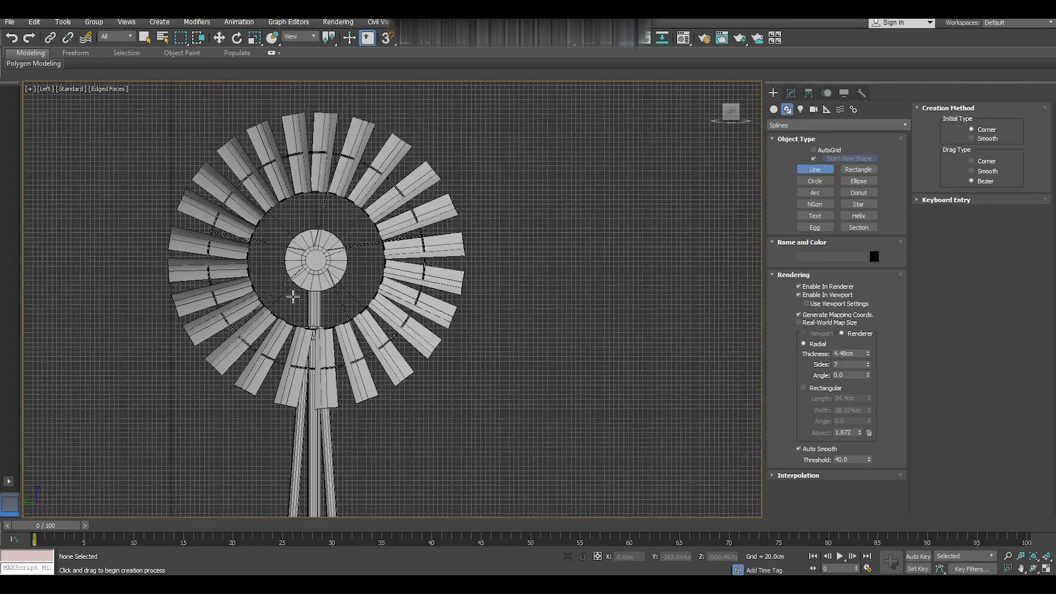
middle_click_drag(342, 306, 286, 266)
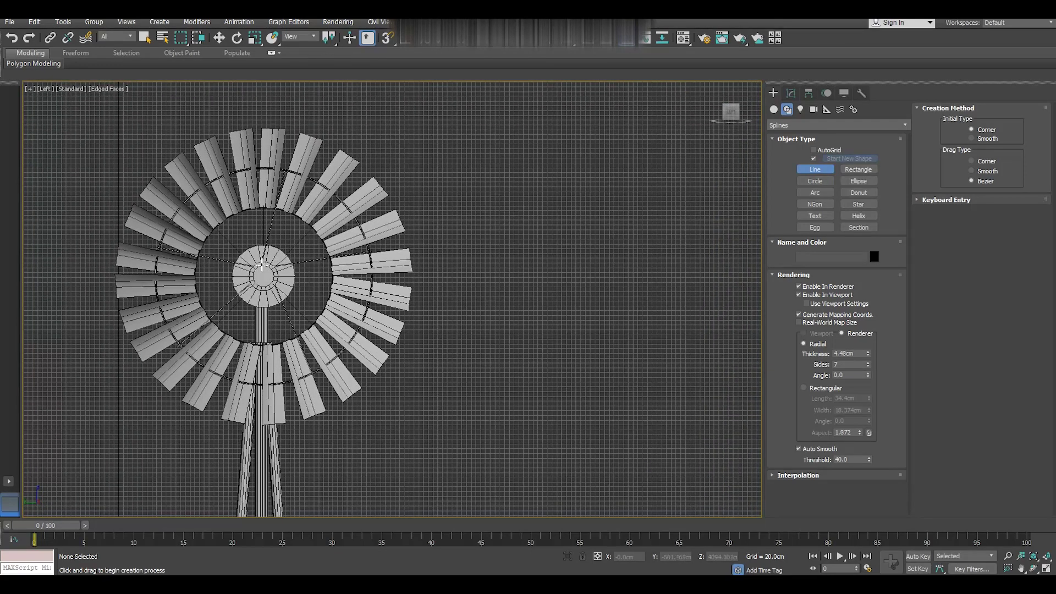
left_click(263, 267)
left_click(573, 241)
right_click(591, 260)
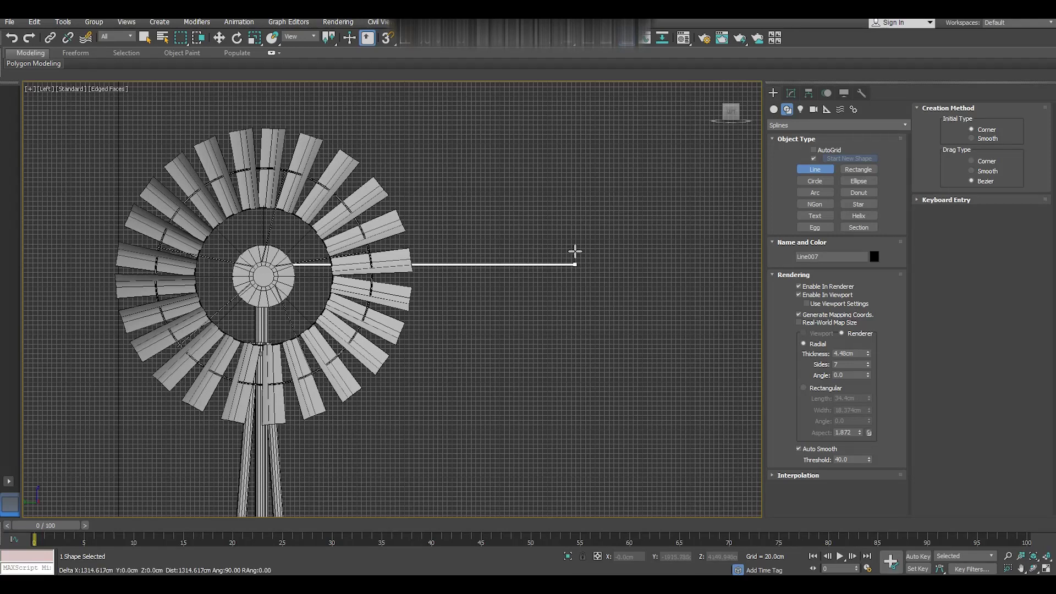
left_click(517, 249, "shift")
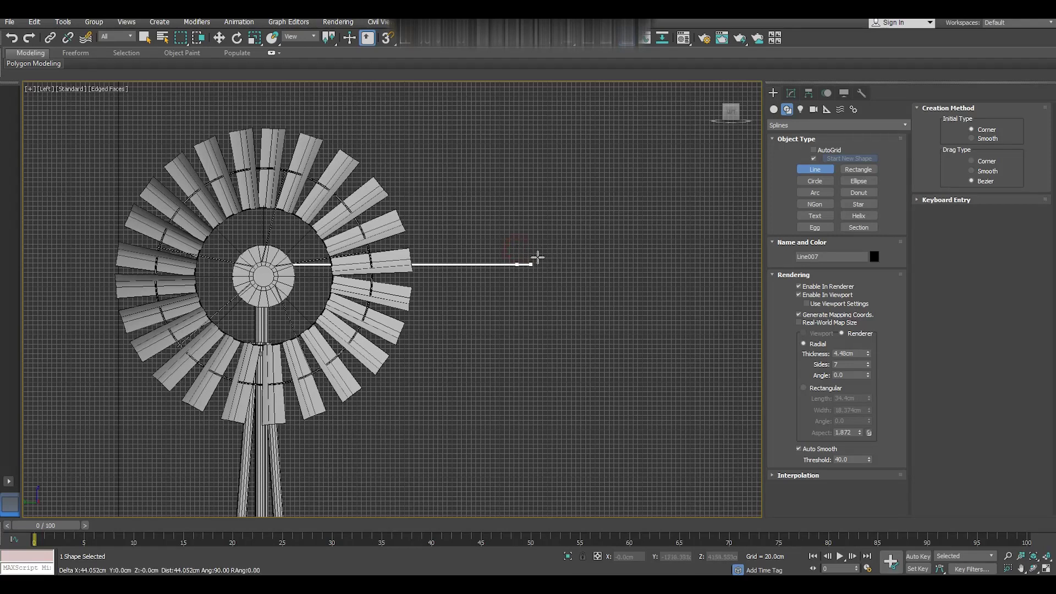
right_click(557, 269)
Raise the new line's rendering thickness to 12.23 cm.
key("w")
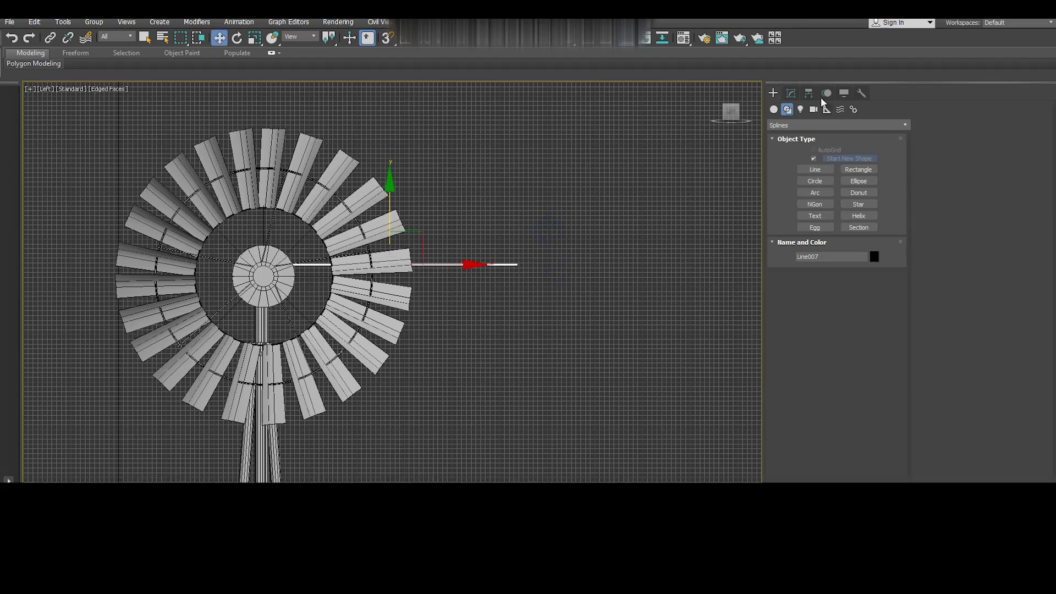
left_click(791, 93)
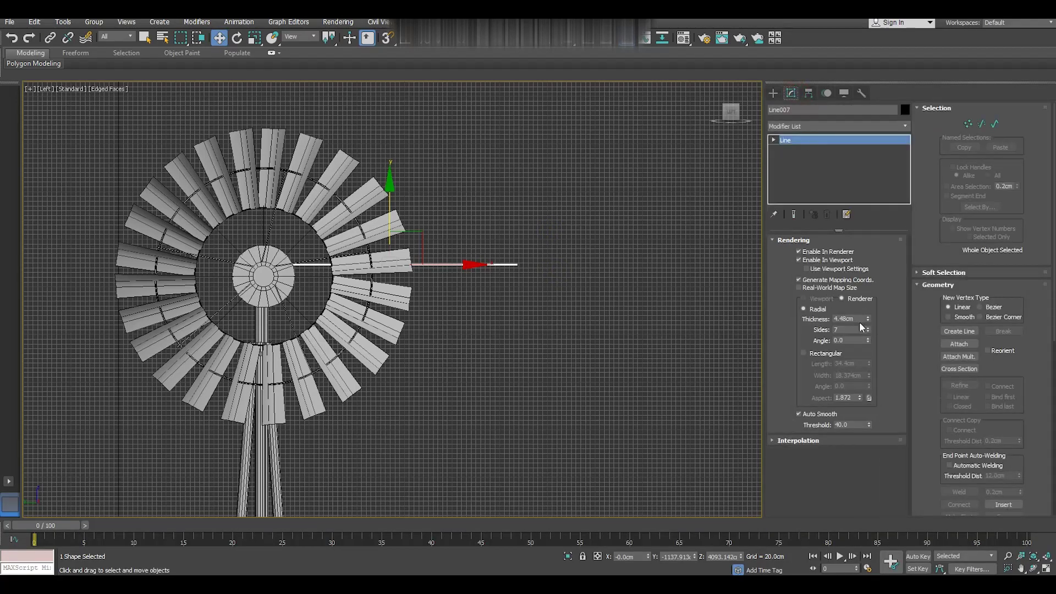
left_click_drag(869, 318, 832, 221)
Apply the material to the rod and lower its outer end vertex slightly.
key("m")
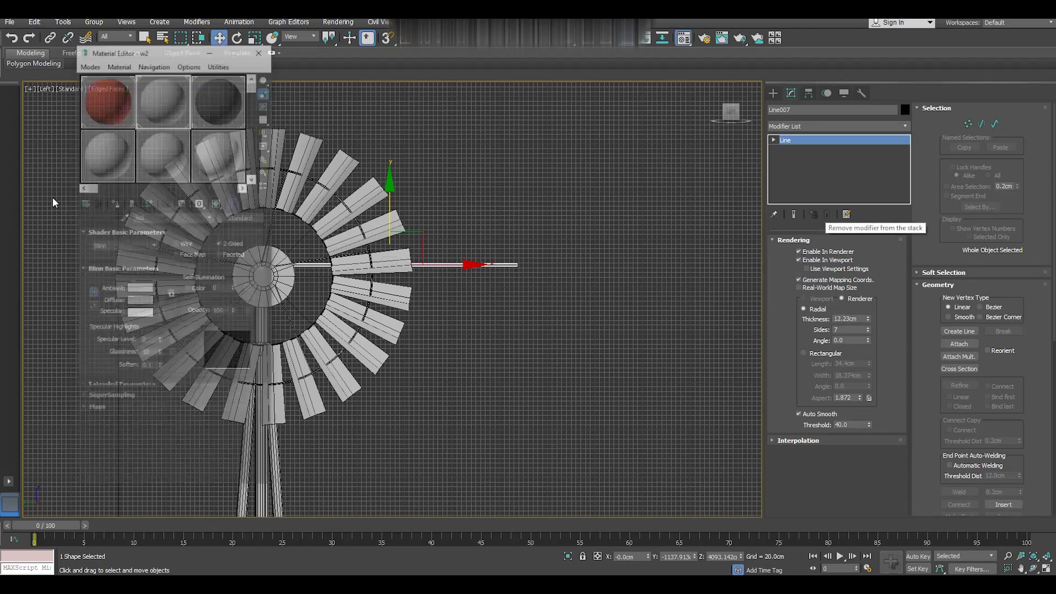
left_click(117, 203)
key("m")
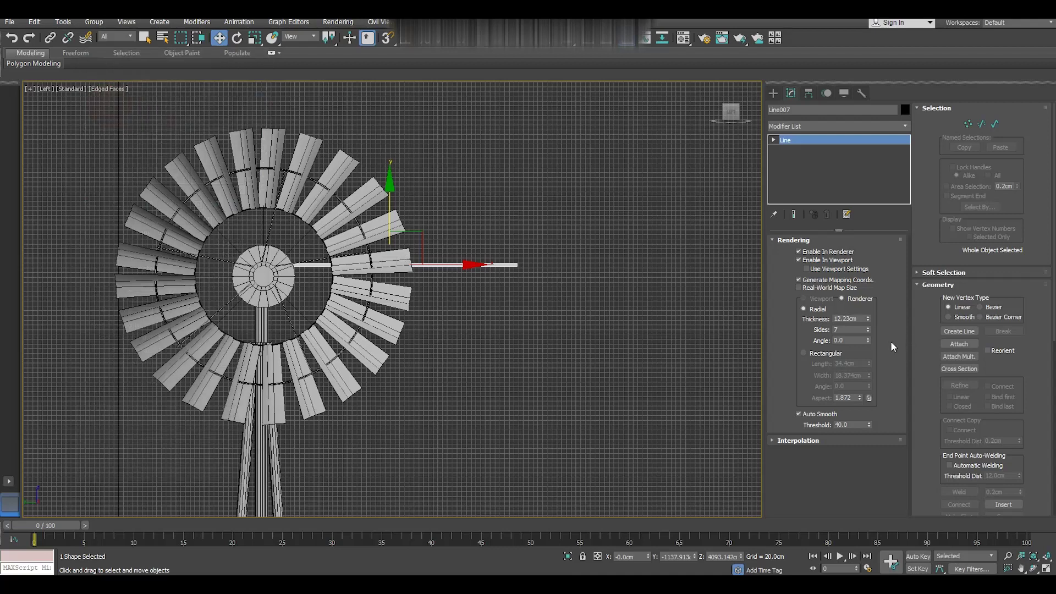
double_click(810, 141)
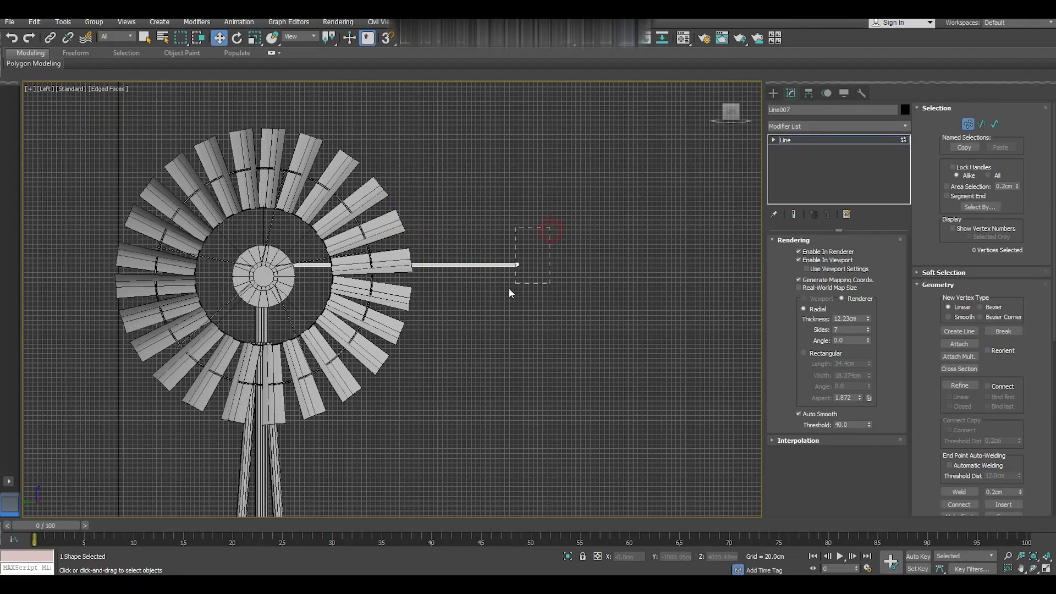
left_click_drag(550, 227, 510, 289)
left_click_drag(516, 211, 517, 224)
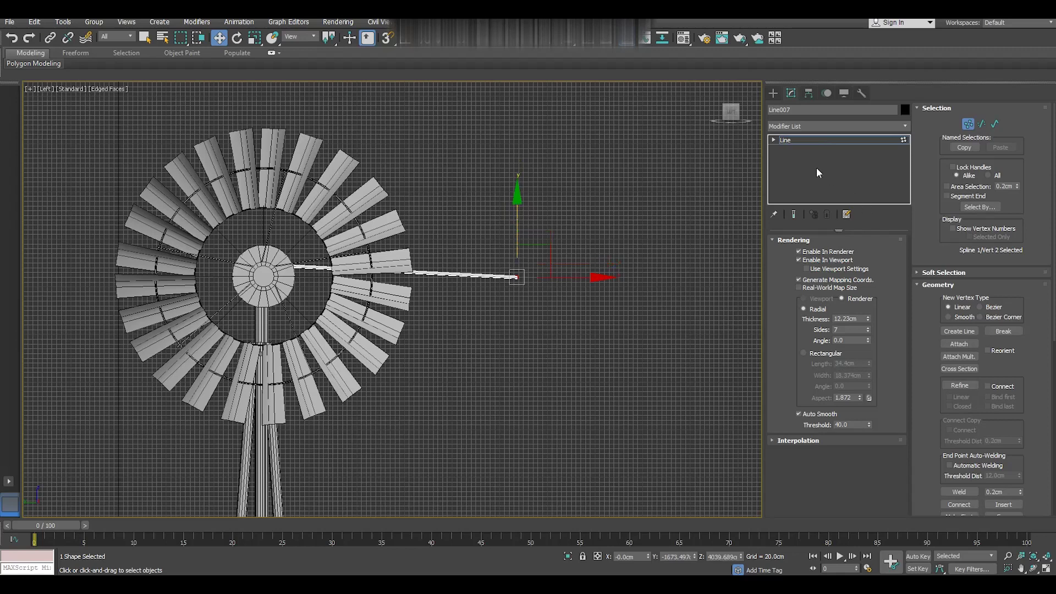
left_click(785, 141)
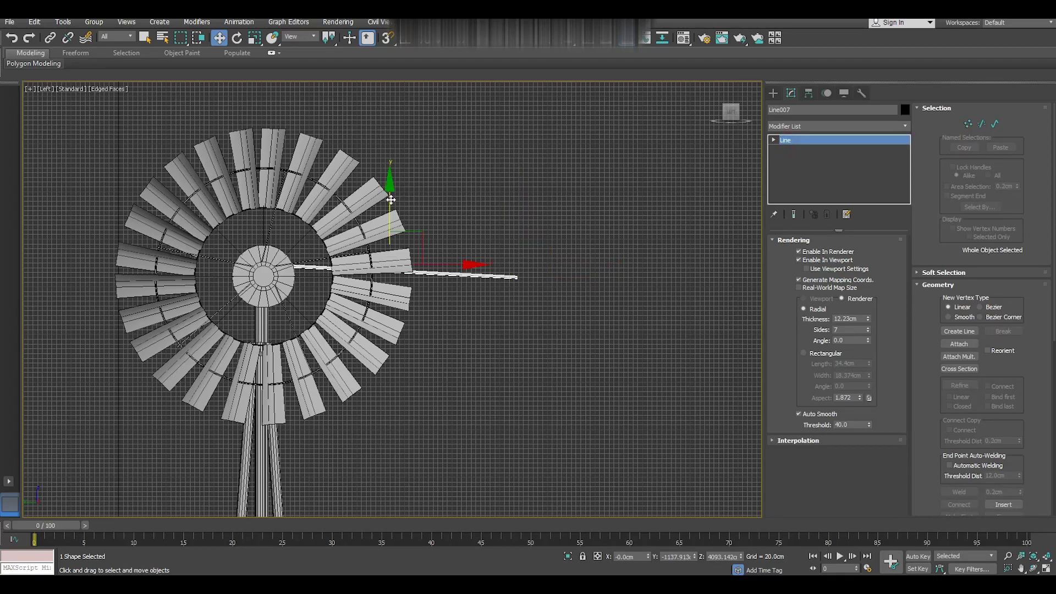
Copy the rod as Line008, mirror it, and position it just below the first.
left_click_drag(390, 199, 390, 208, "shift")
key("Return")
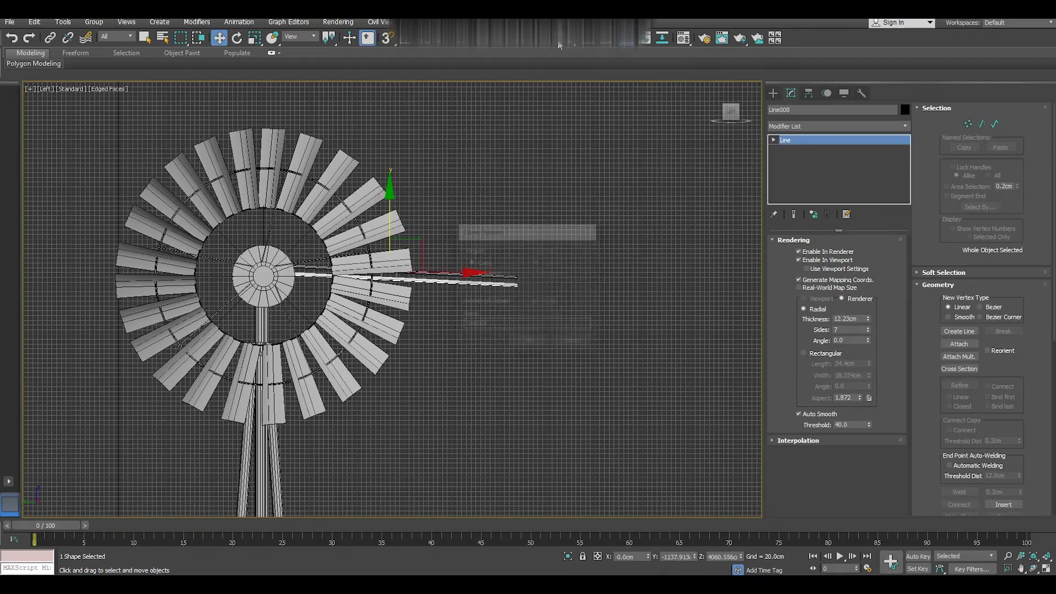
left_click(558, 43)
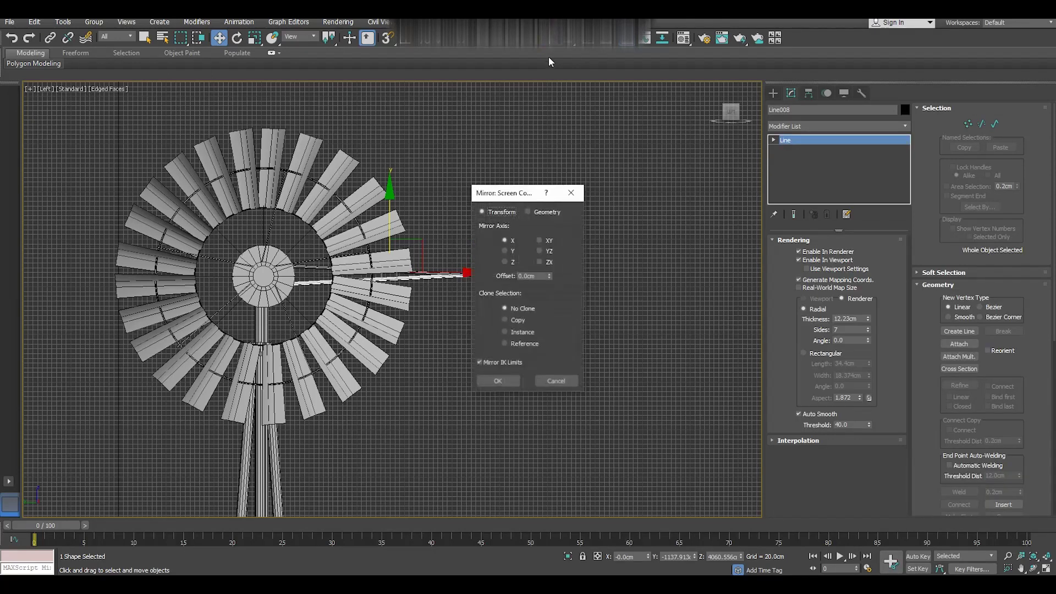
left_click(498, 381)
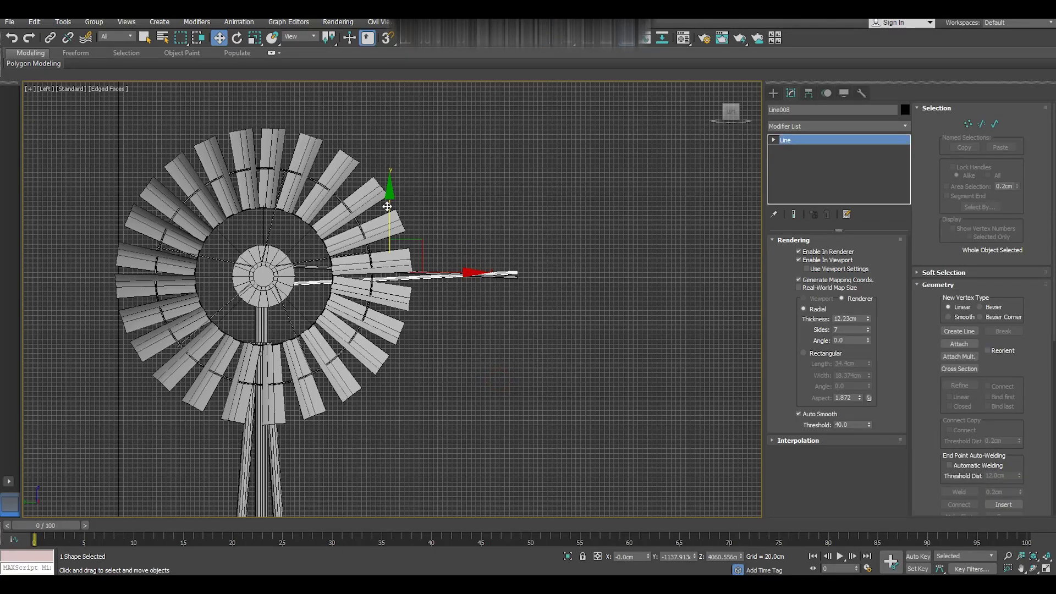
left_click_drag(387, 206, 389, 220)
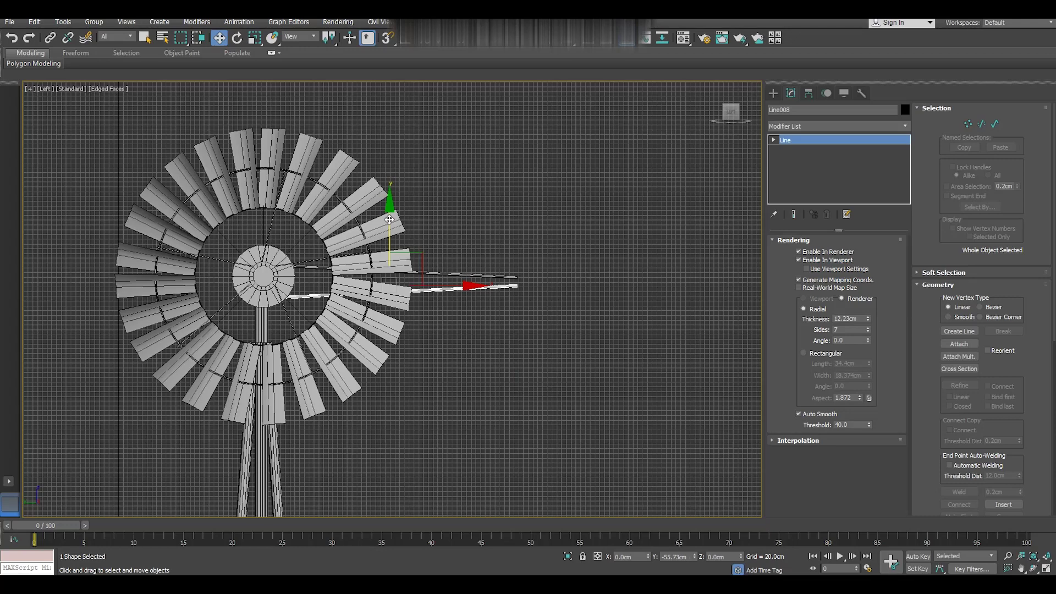
left_click_drag(389, 219, 389, 216)
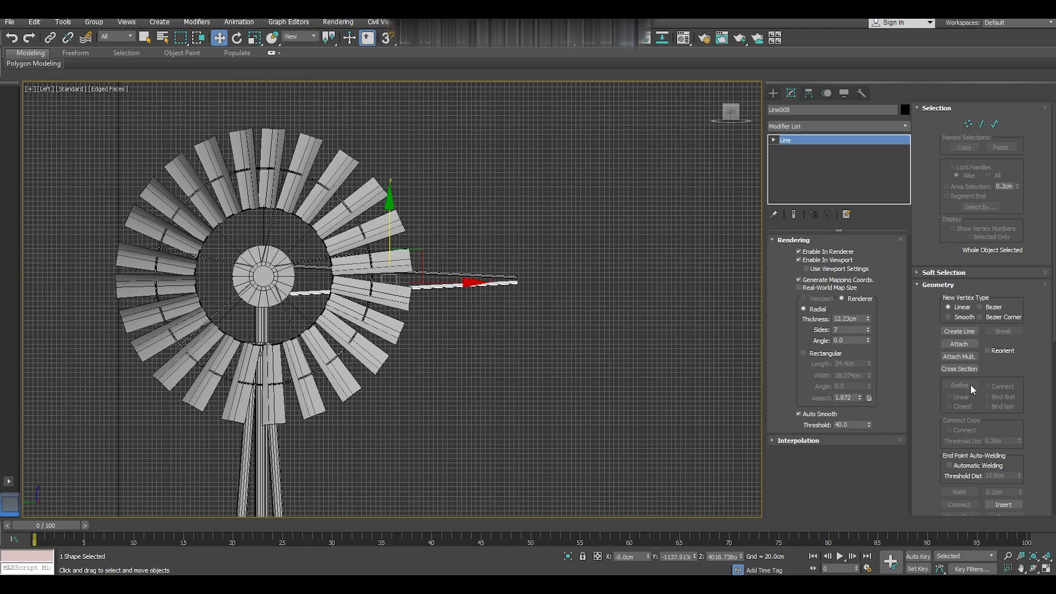
Try raising both rod tips in Vertex mode, undo it, and bring the tips into view.
left_click(958, 344)
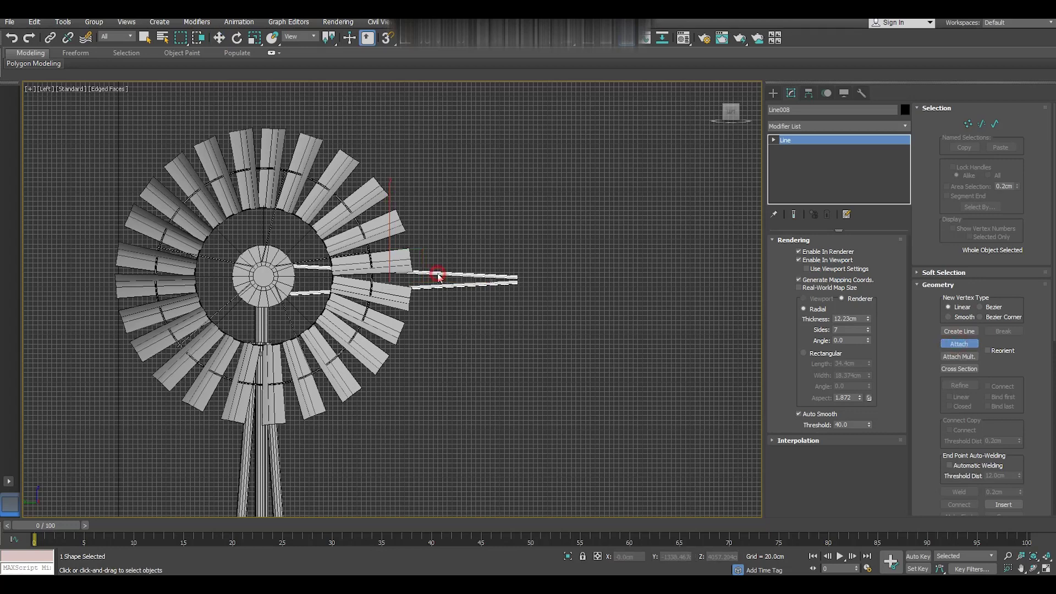
right_click(578, 313)
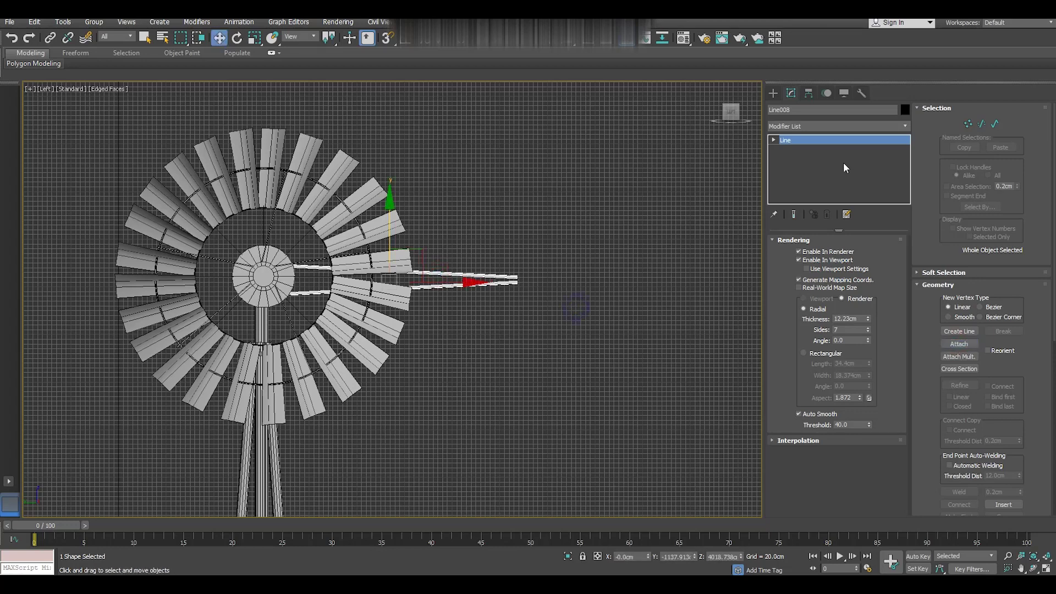
double_click(785, 142)
left_click_drag(581, 218, 488, 347)
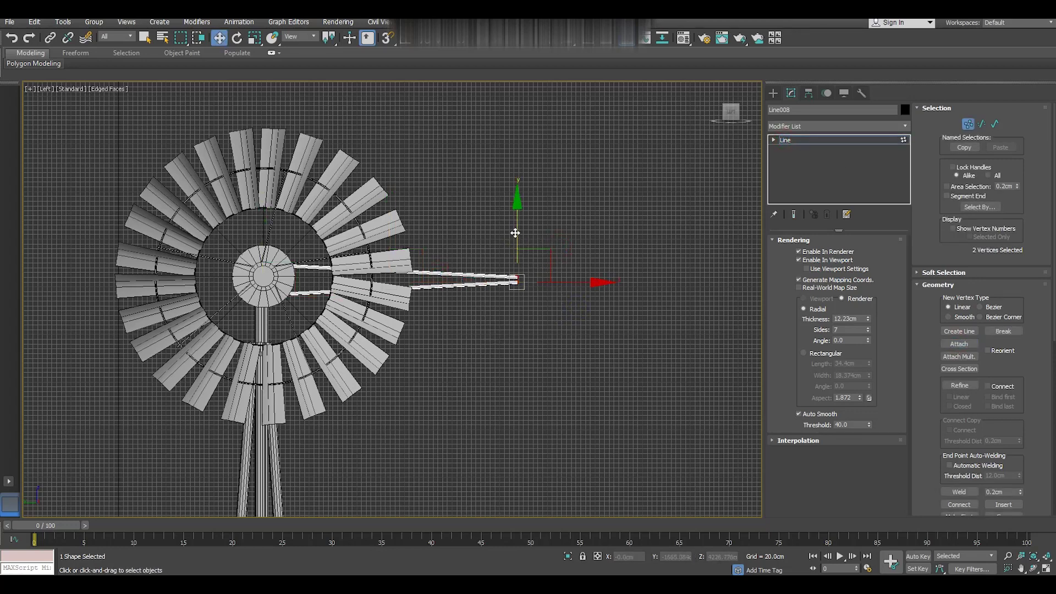
left_click_drag(517, 232, 517, 225)
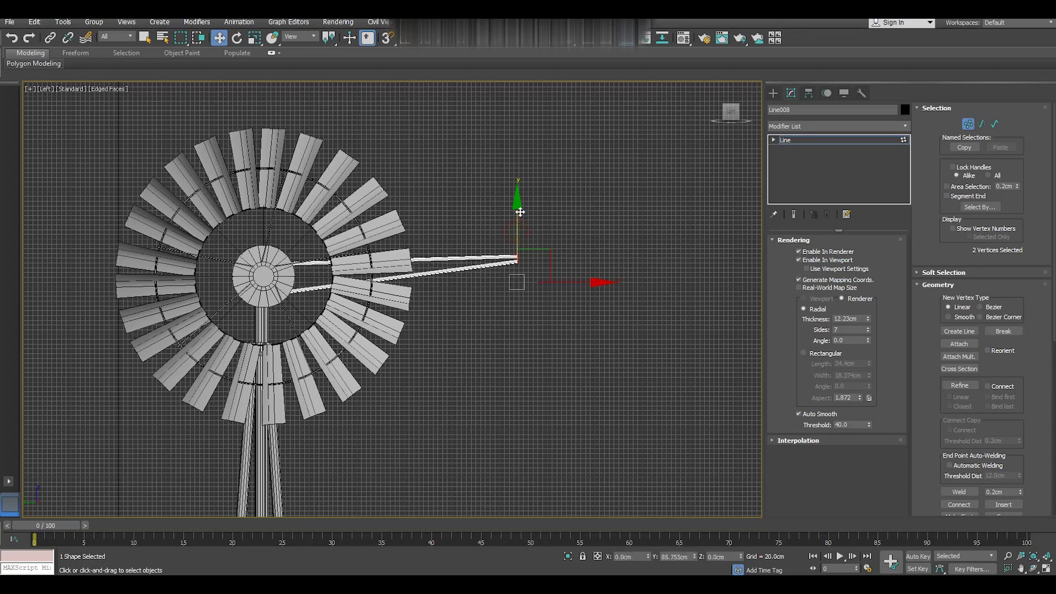
left_click(12, 39)
left_click(499, 310)
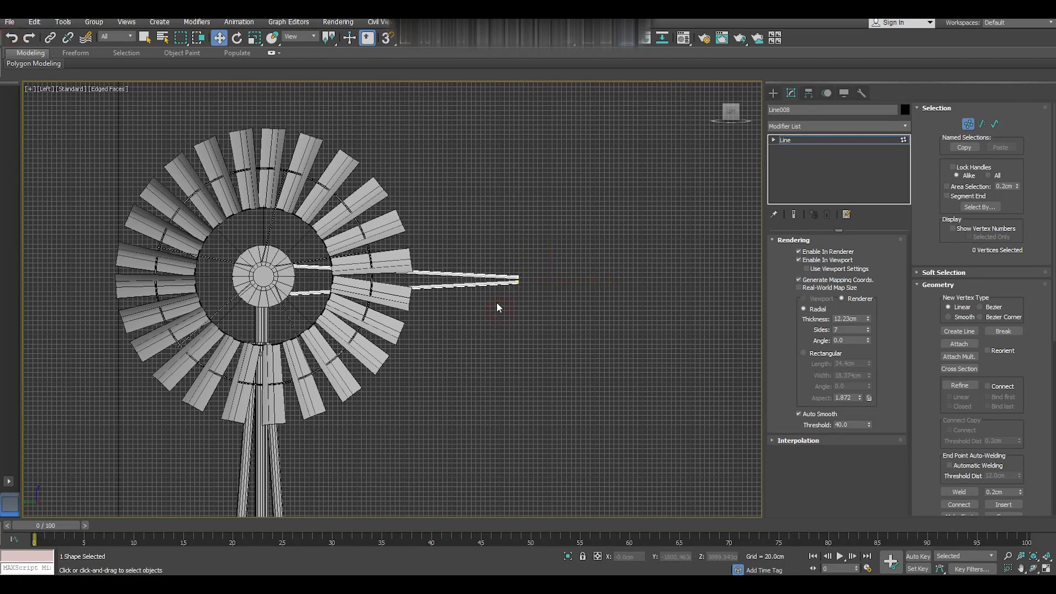
scroll(487, 286, "up", 3)
scroll(487, 287, "up", 2)
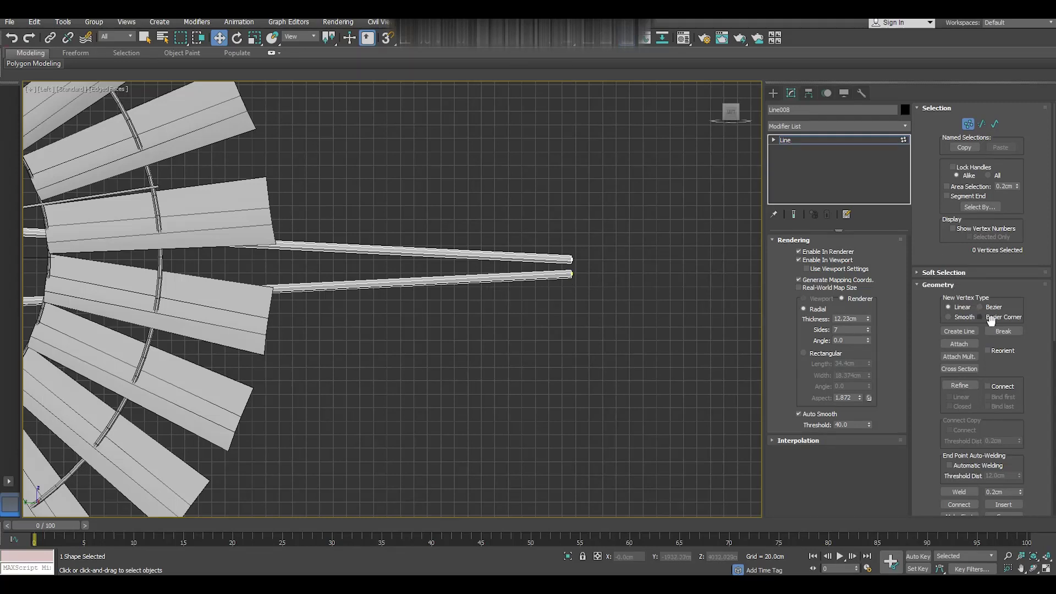
middle_click_drag(583, 281, 539, 256)
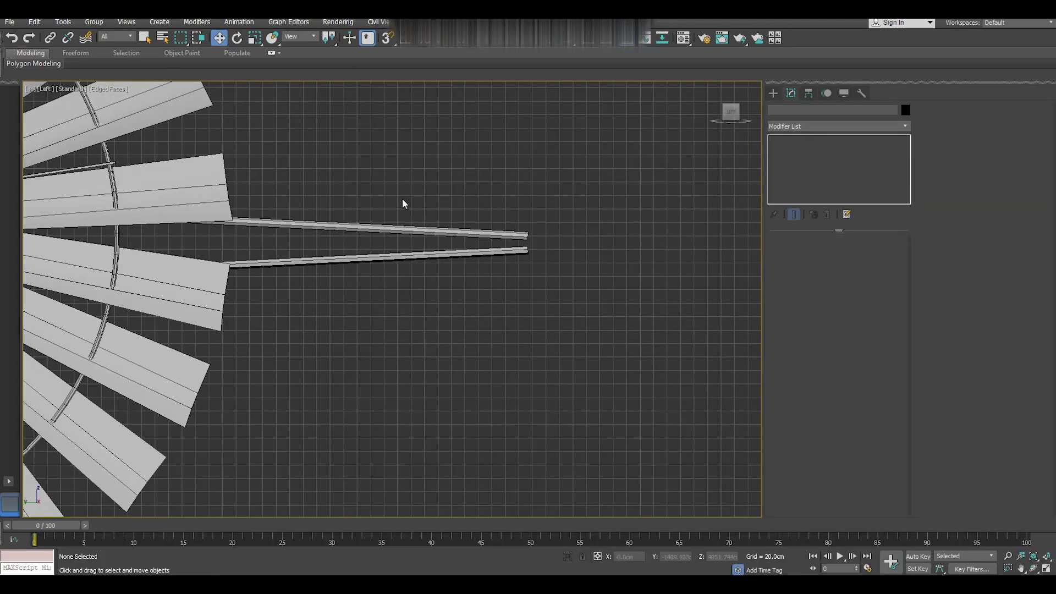
Raise the lower rod's end vertex so both rod tips meet at one point.
key("1")
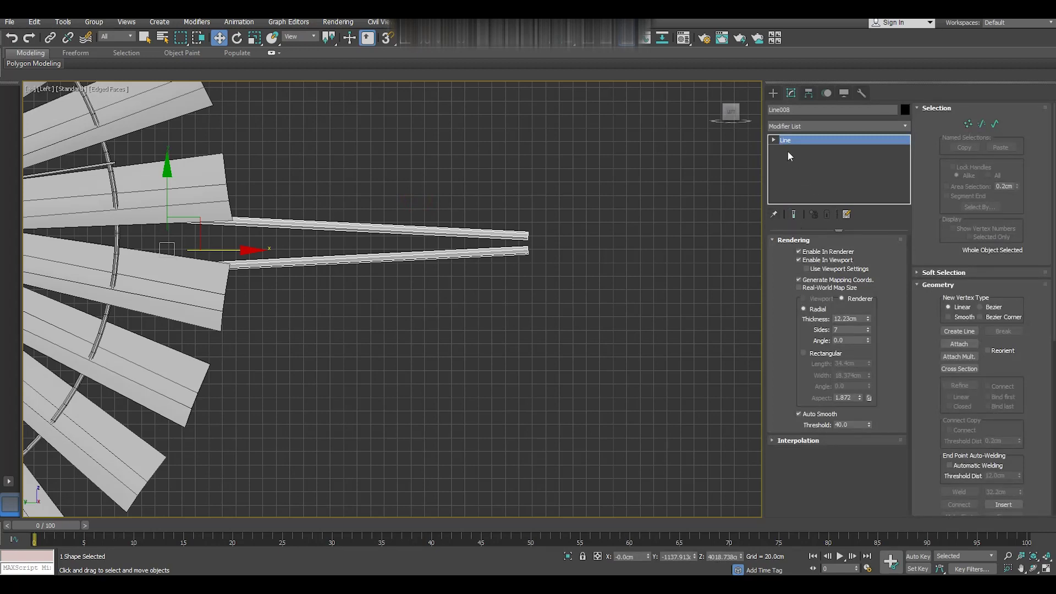
key("1")
left_click(527, 250)
left_click(538, 273)
left_click(526, 250)
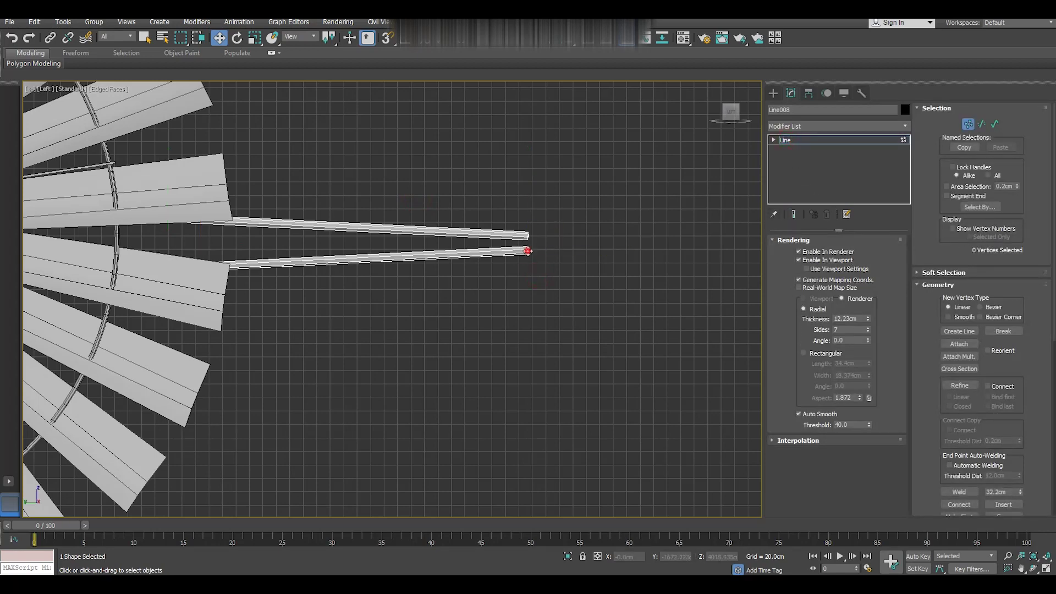
left_click_drag(524, 214, 524, 209)
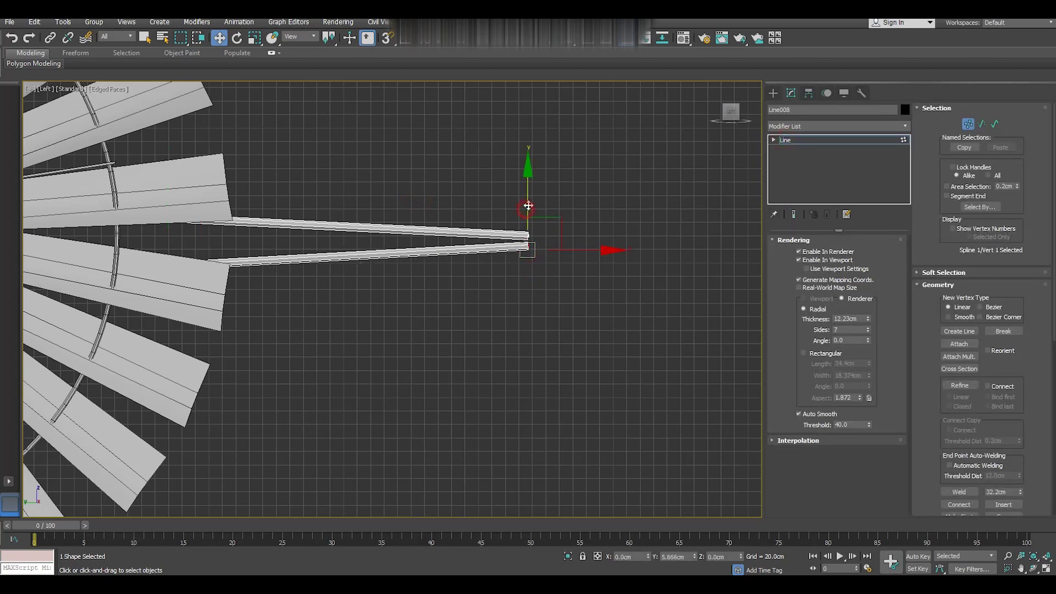
left_click(806, 139)
Create a Standard Primitives Plane over the tail rods' shared tip.
left_click(773, 93)
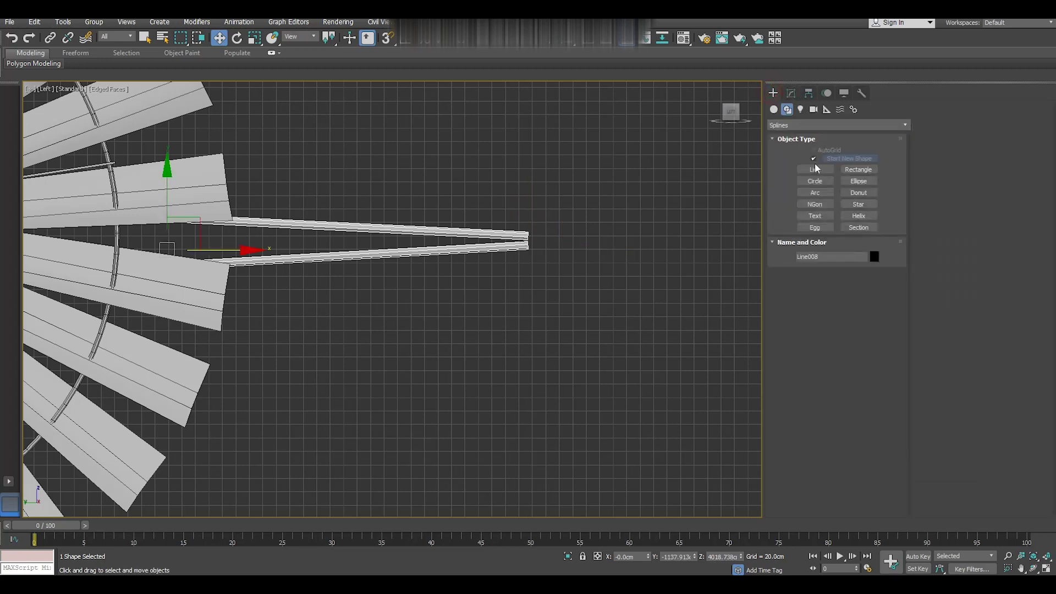
left_click(773, 109)
left_click(858, 206)
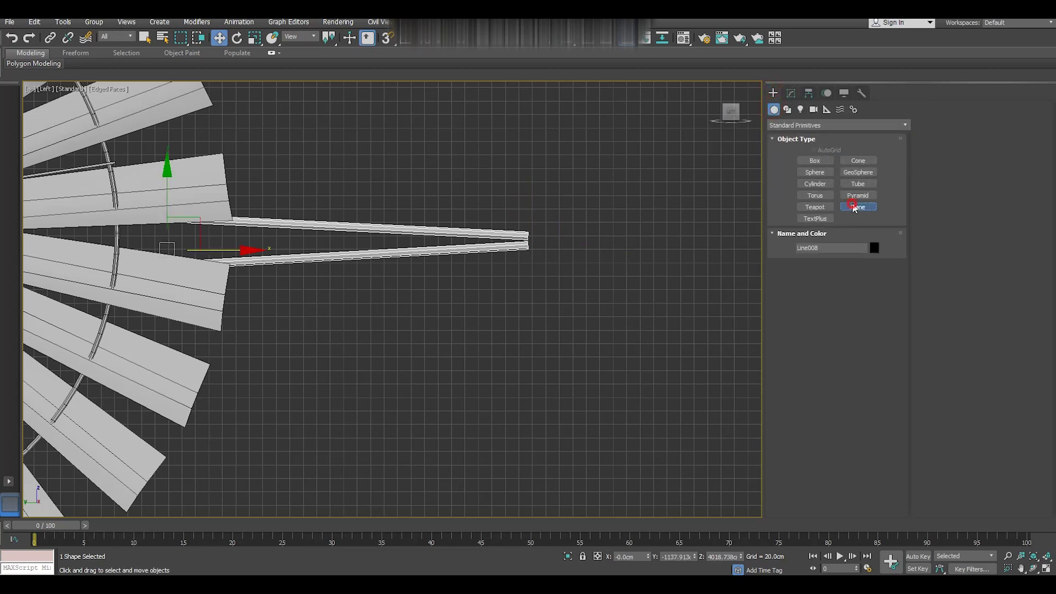
left_click_drag(355, 154, 594, 312)
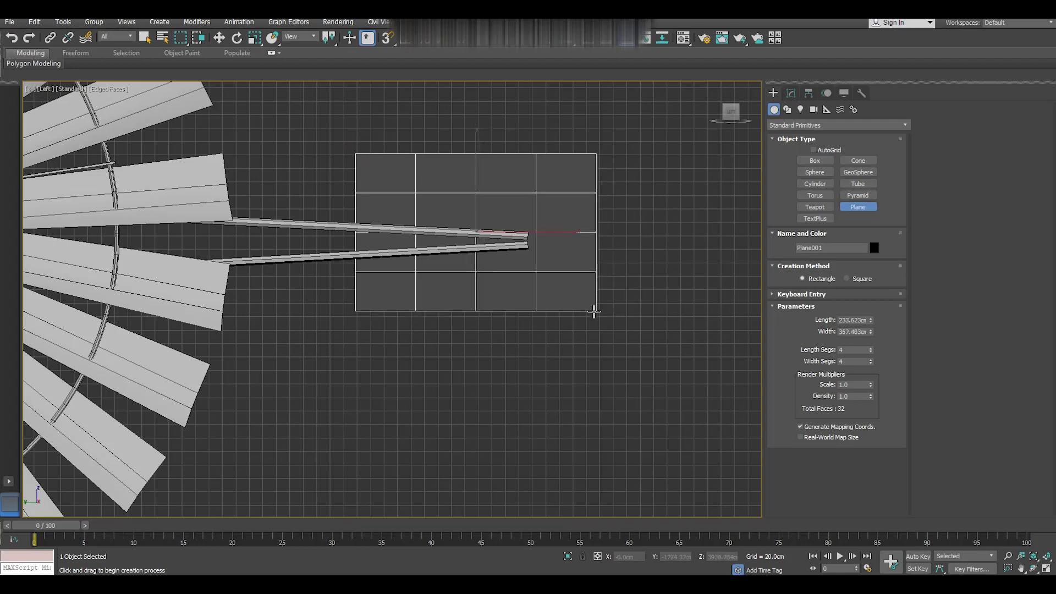
key("w")
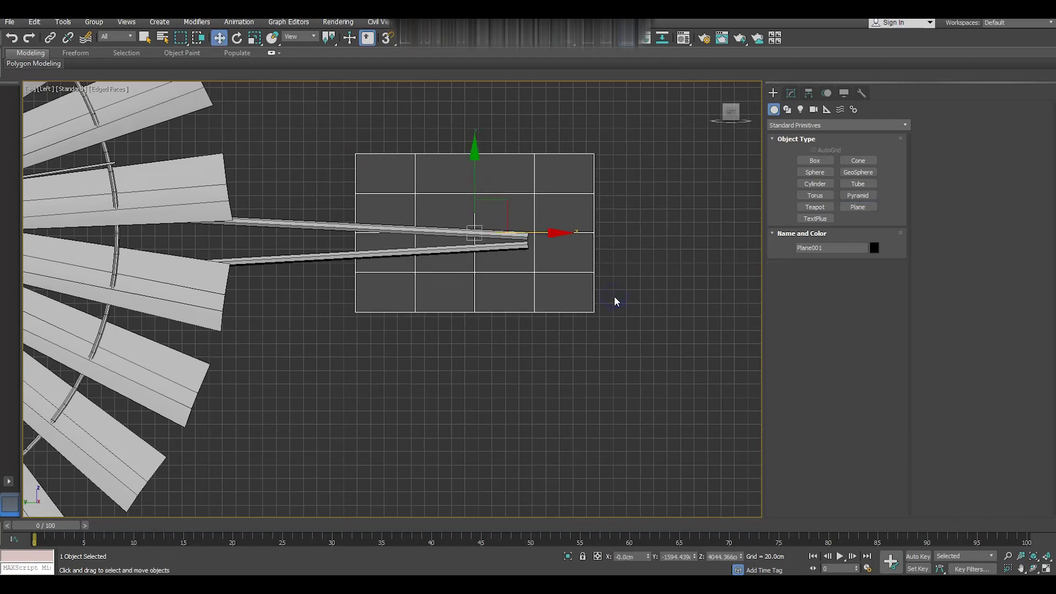
Apply the material, set the plane to 1×1 segments, and convert it to Editable Poly.
key("m")
left_click(116, 205)
left_click(261, 49)
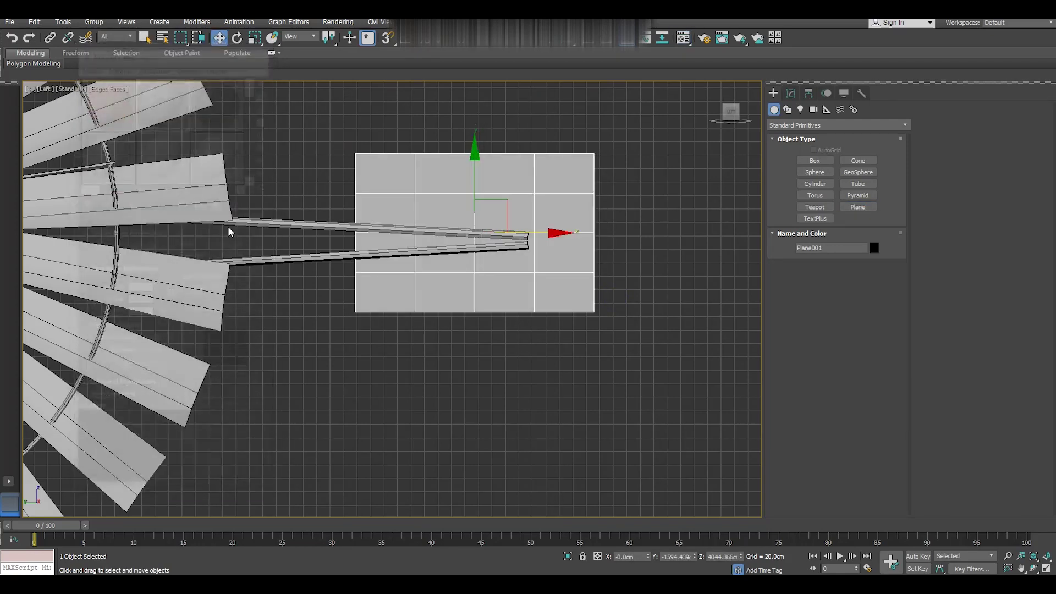
left_click(792, 94)
left_click_drag(870, 284, 874, 330)
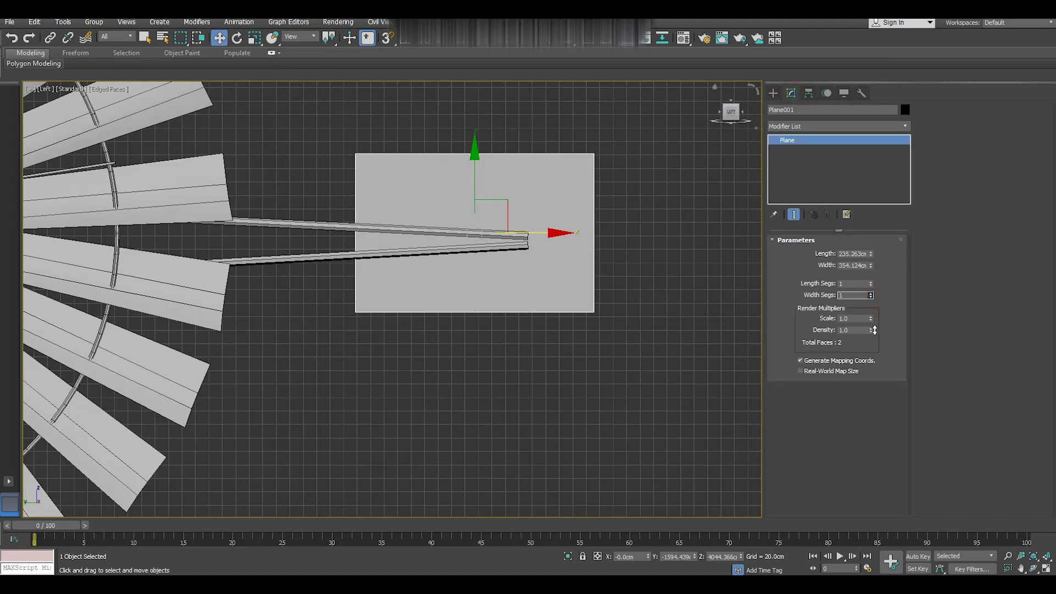
right_click(808, 168)
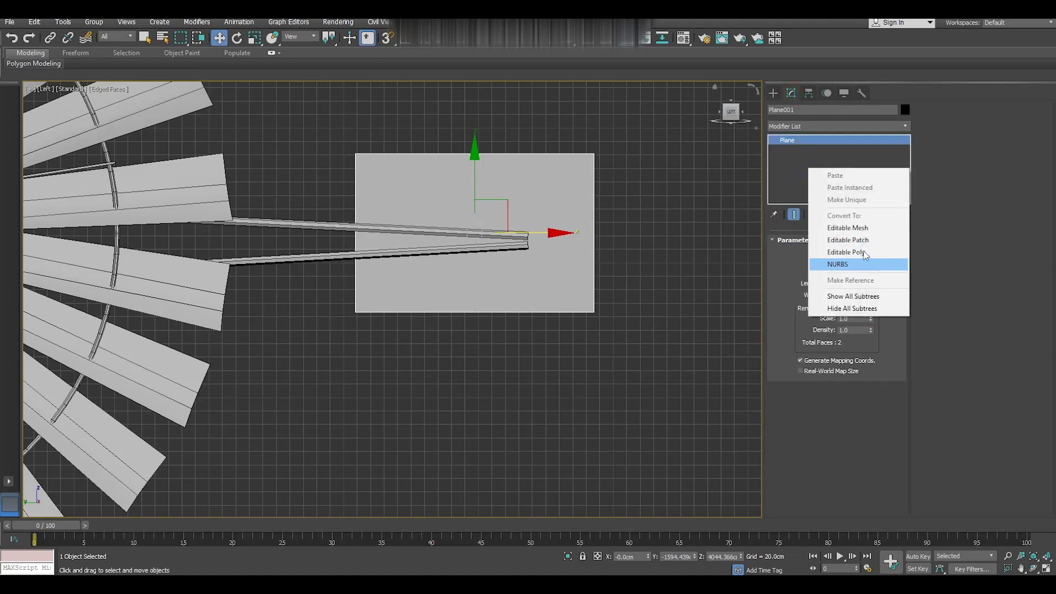
left_click(863, 252)
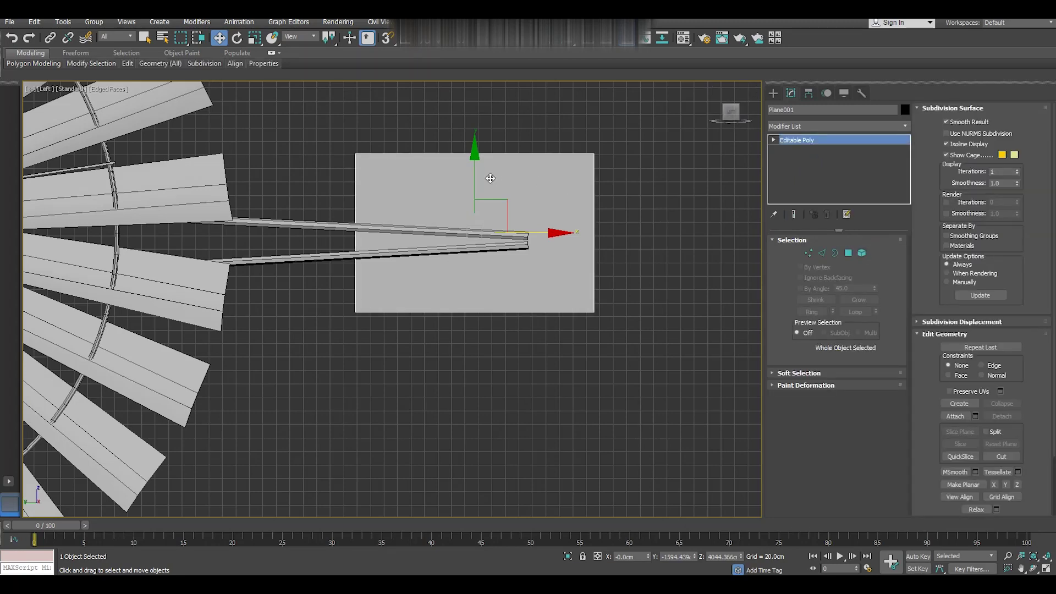
In Vertex mode, pull the plane's top-left corner down and bottom-left corner up toward the rods.
left_click_drag(475, 177, 472, 184)
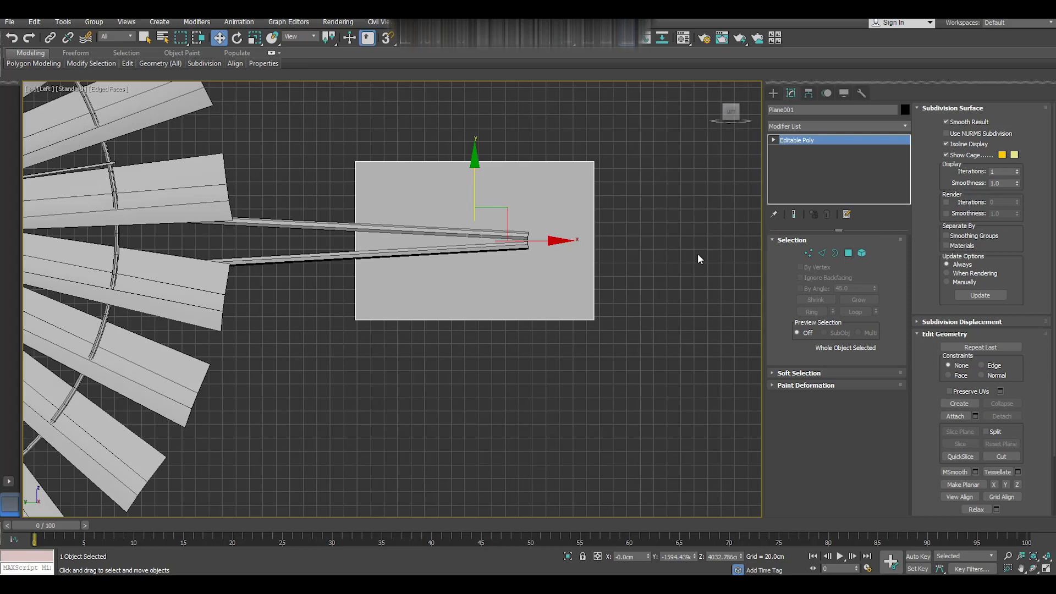
left_click(808, 252)
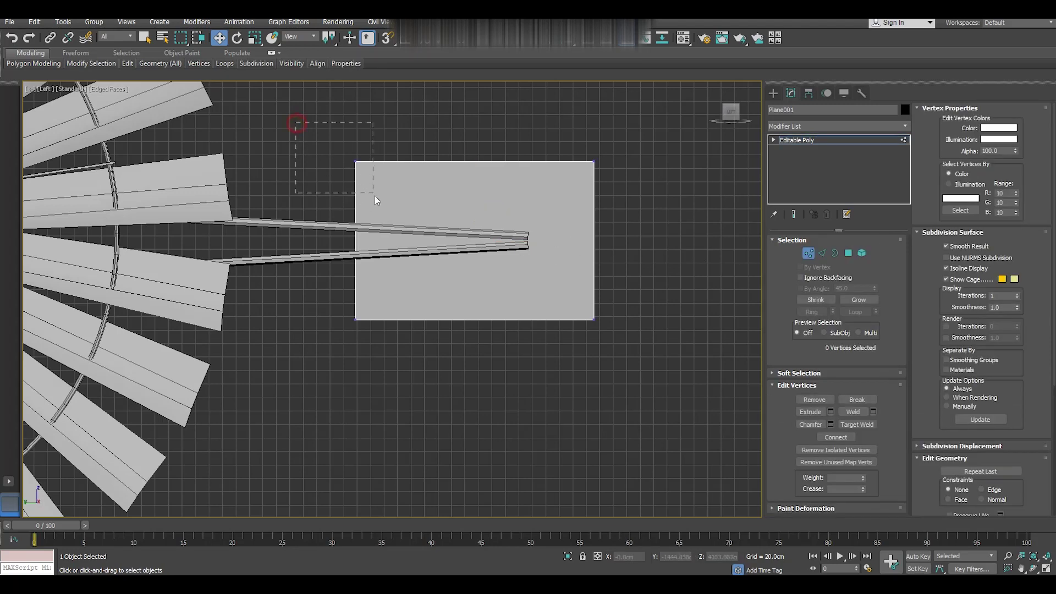
left_click_drag(295, 123, 375, 196)
left_click_drag(355, 99, 355, 155)
left_click_drag(337, 312, 398, 340)
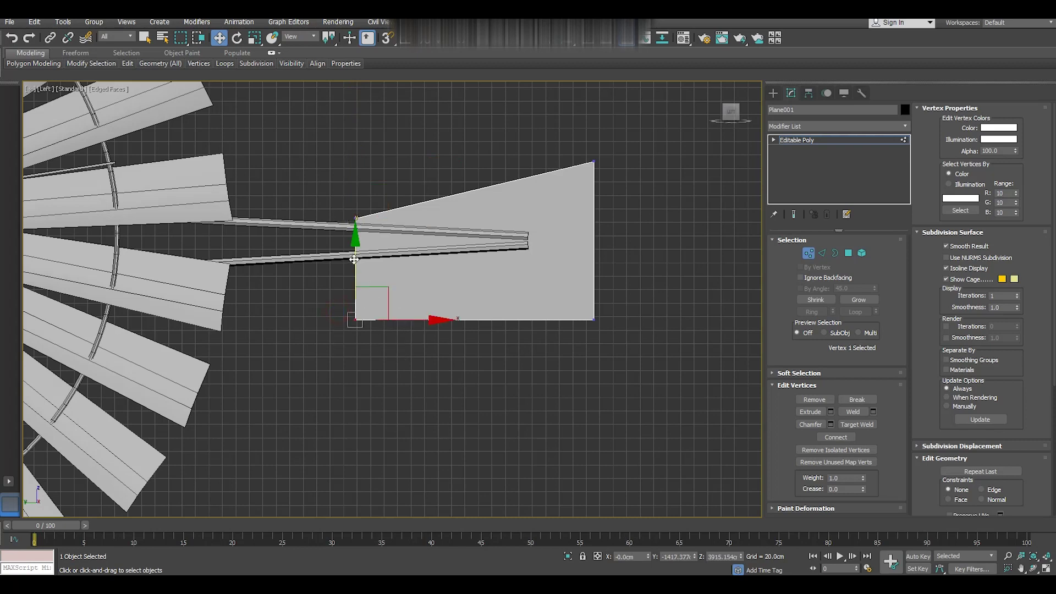
left_click_drag(354, 259, 355, 212)
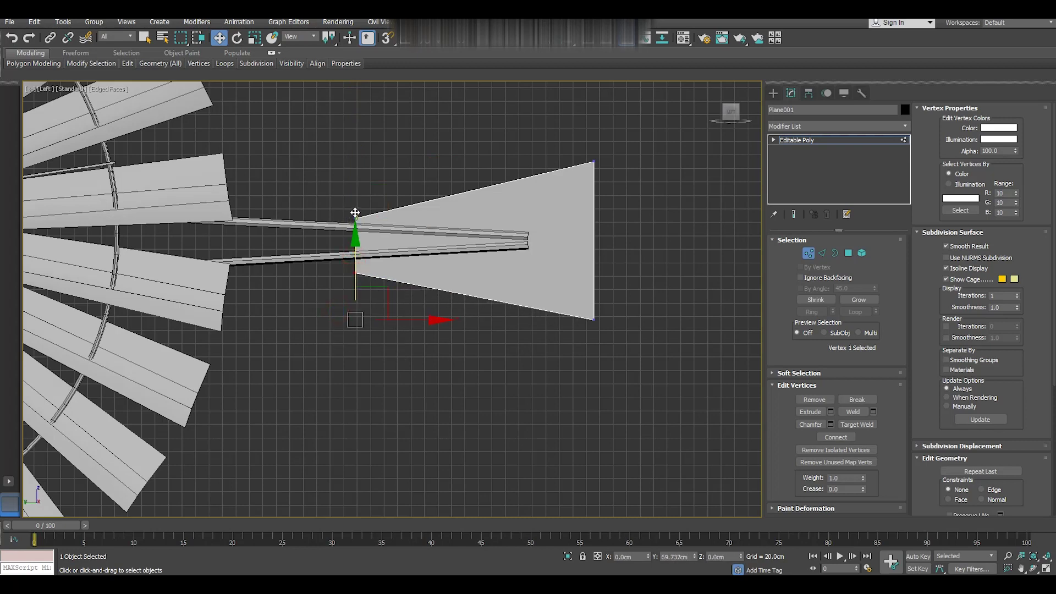
left_click_drag(355, 212, 351, 204)
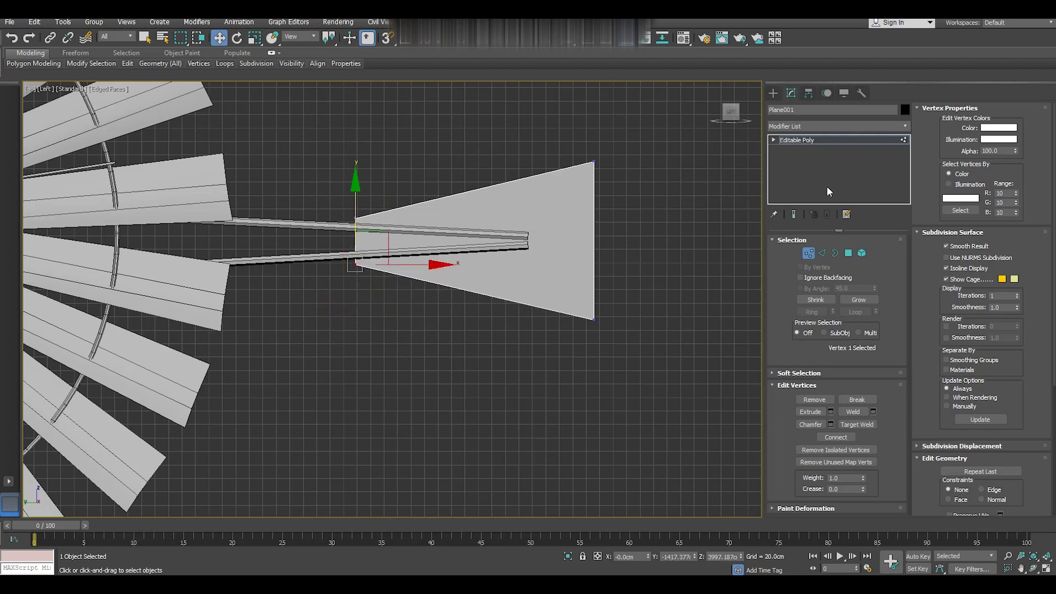
Exit Vertex mode and orbit the Perspective view in close to the tail vane.
left_click(811, 140)
key("p")
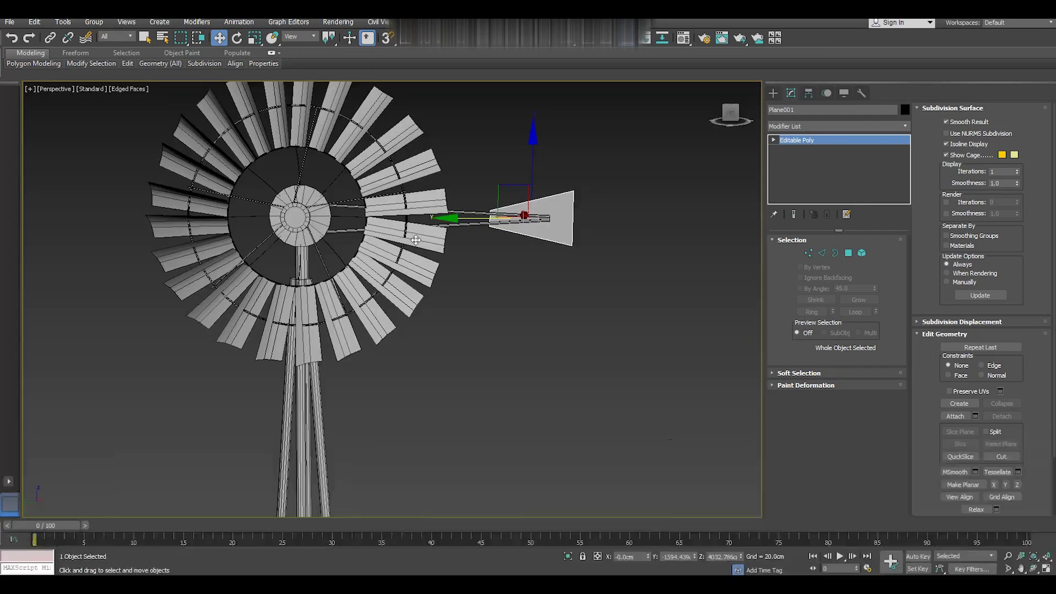
middle_click_drag(463, 332, 527, 281, "alt")
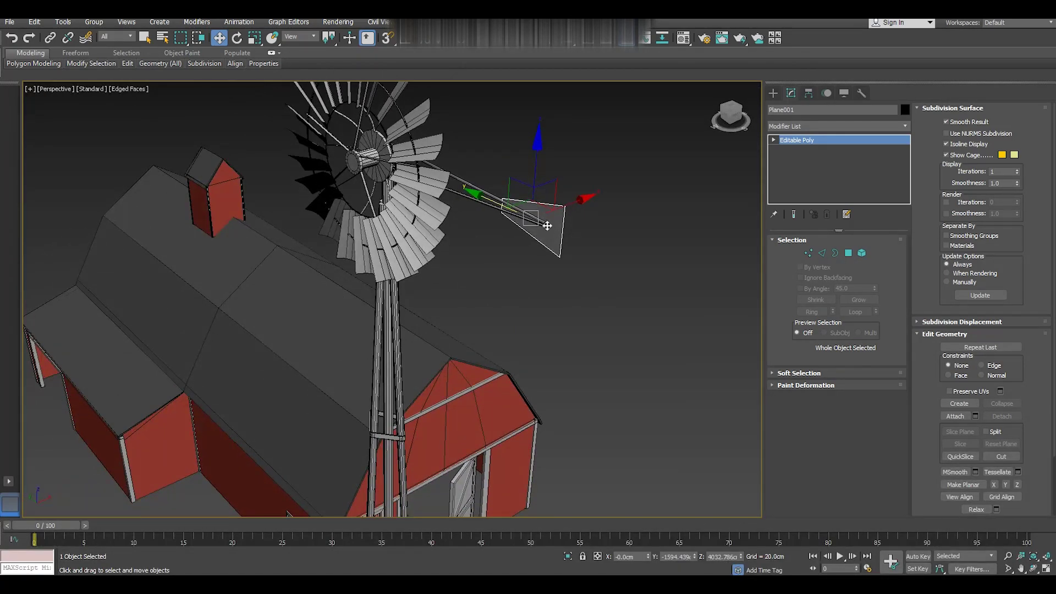
scroll(547, 225, "up", 2)
scroll(542, 217, "up", 1)
scroll(513, 238, "up", 2)
scroll(486, 265, "up", 2)
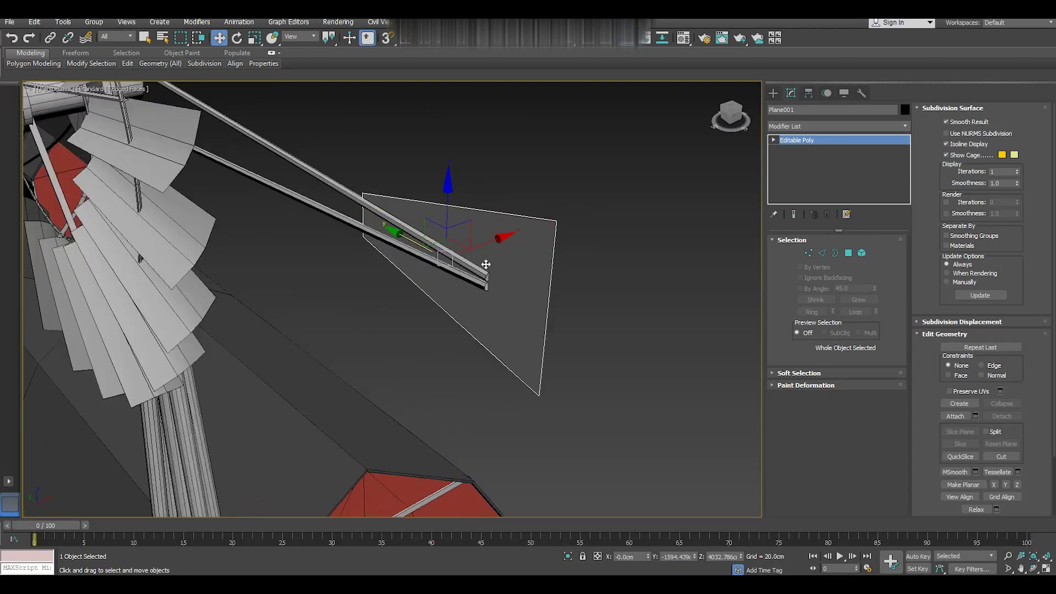
mouse_move(485, 264)
middle_mouse_down("alt")
mouse_move(472, 283)
mouse_move(521, 275)
mouse_move(552, 247)
mouse_move(594, 240)
mouse_move(652, 257)
mouse_move(537, 261)
middle_mouse_up("alt")
Add a Shell modifier with 2.0 cm outer amount to the vane and inspect it.
left_click(905, 128)
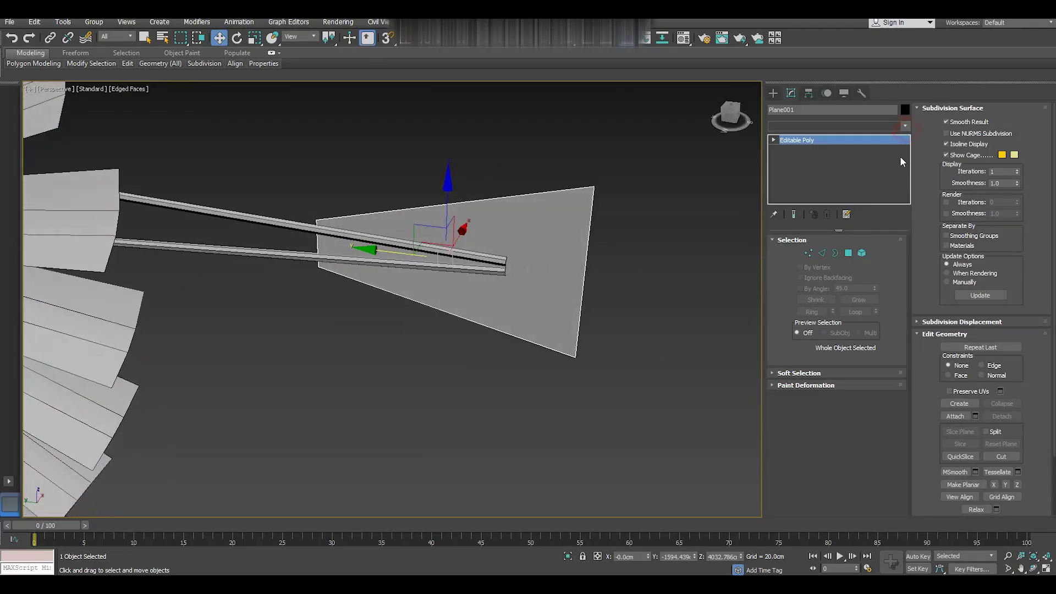
left_click_drag(913, 217, 916, 447)
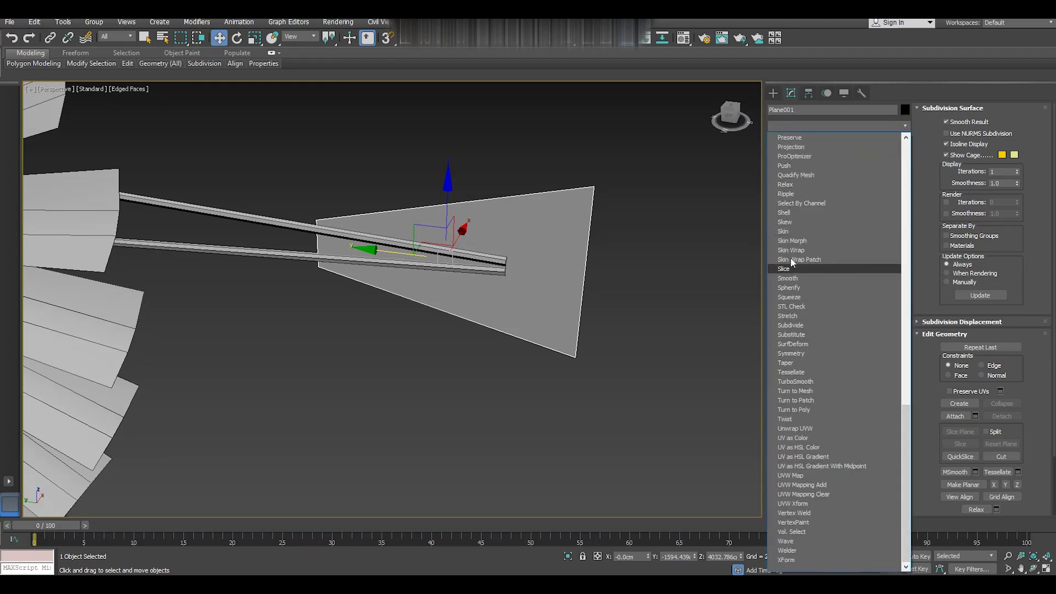
left_click(794, 215)
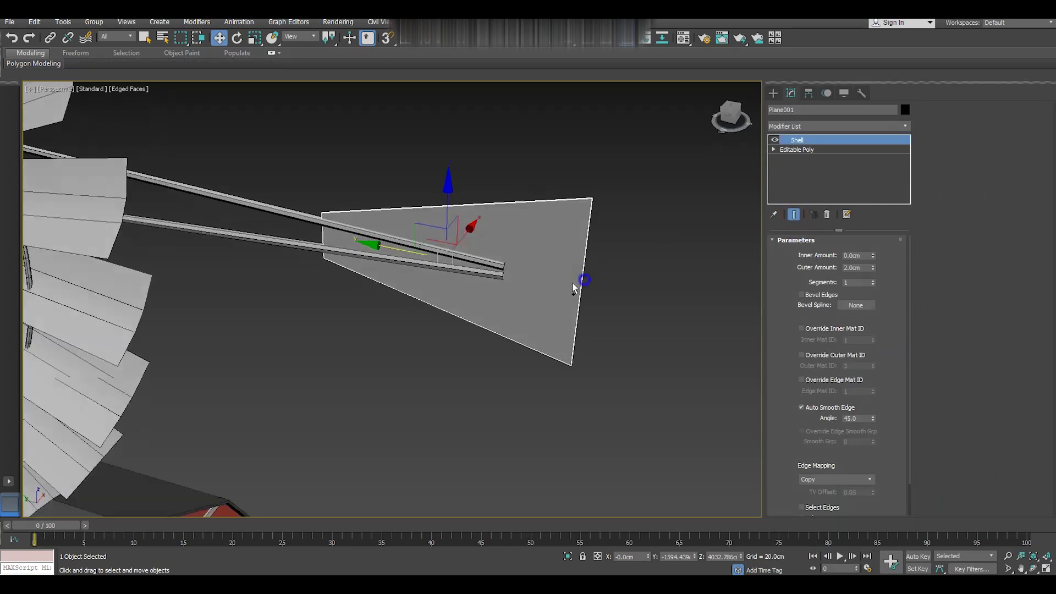
mouse_move(577, 278)
middle_mouse_down("alt")
mouse_move(523, 288)
mouse_move(613, 261)
middle_mouse_up("alt")
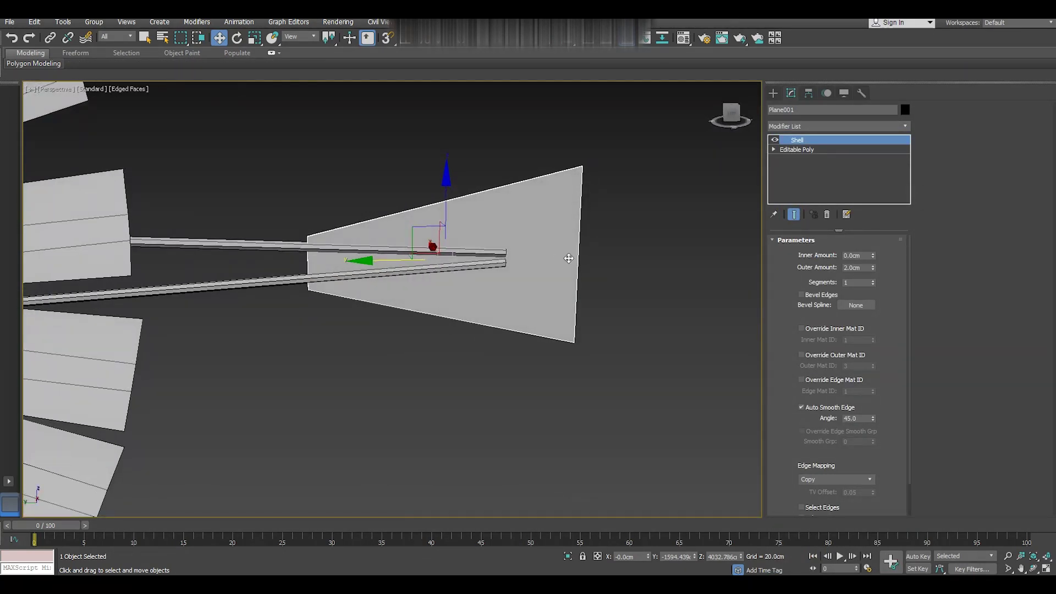
mouse_move(585, 265)
middle_mouse_down("alt")
mouse_move(496, 263)
mouse_move(550, 256)
mouse_move(558, 193)
middle_mouse_up("alt")
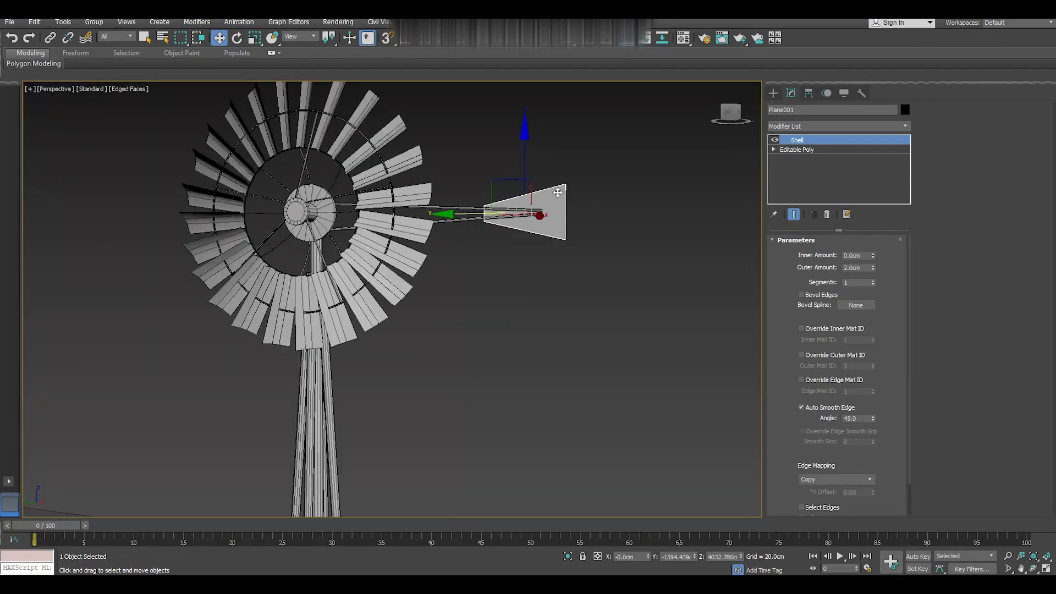
scroll(573, 264, "down", 5)
mouse_move(573, 264)
middle_mouse_down("alt")
mouse_move(470, 227)
mouse_move(510, 283)
mouse_move(492, 285)
middle_mouse_up("alt")
left_click(563, 269)
Scale up the tail vane with Select and Scale.
scroll(532, 210, "up", 5)
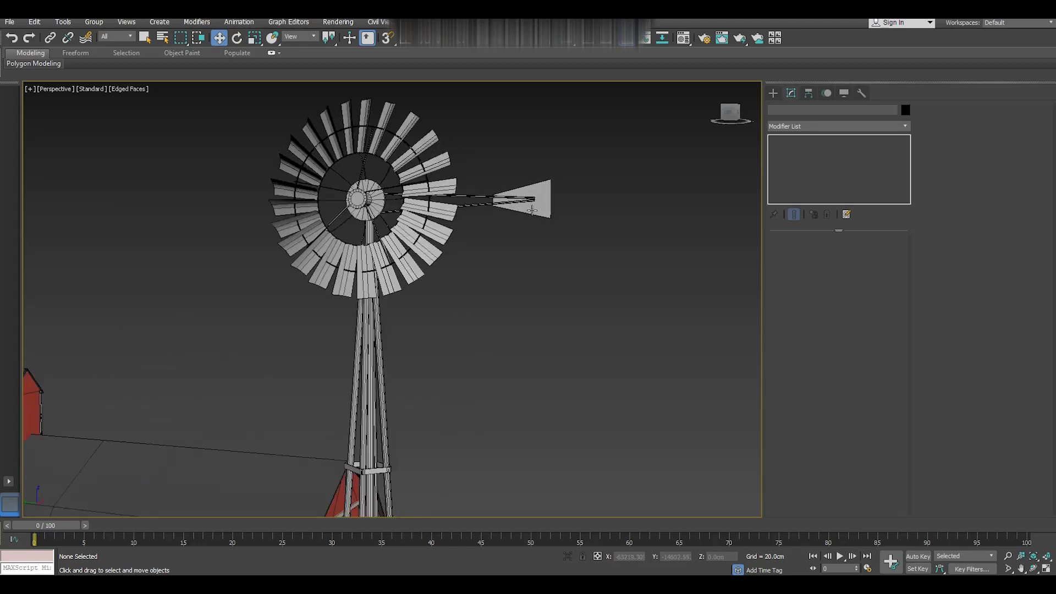
left_click(532, 210)
left_click(256, 37)
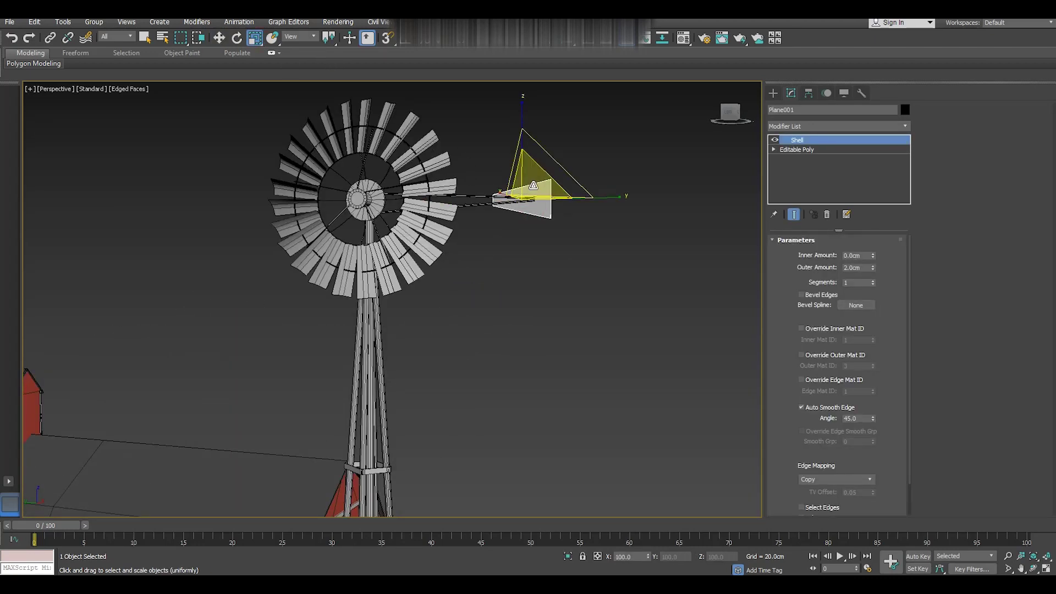
left_click_drag(522, 183, 526, 162)
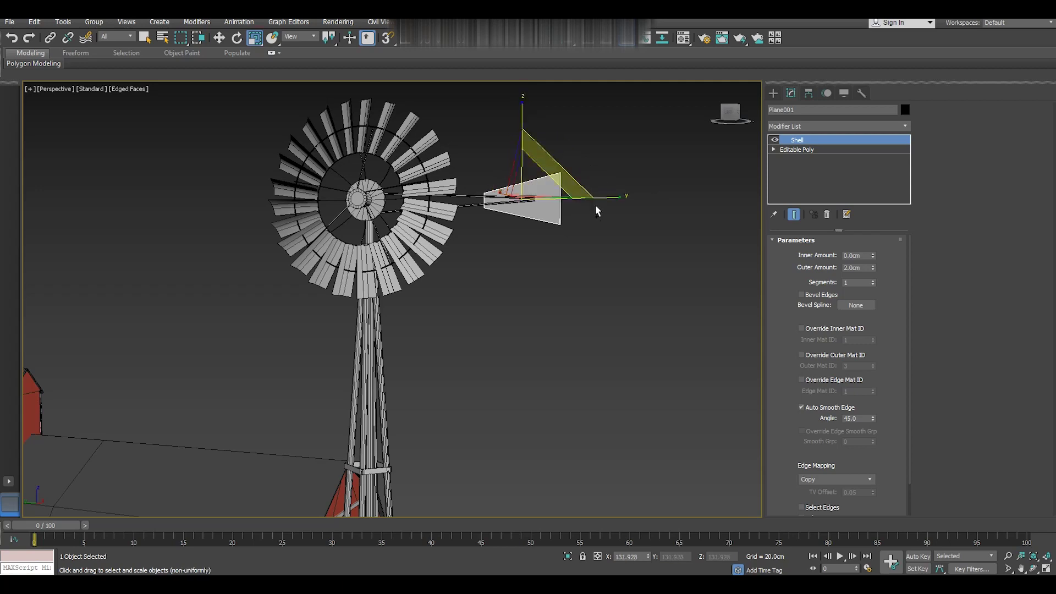
middle_click_drag(595, 204, 637, 209, "alt")
Return to the vane's Editable Poly level and save the scene.
left_click(795, 150)
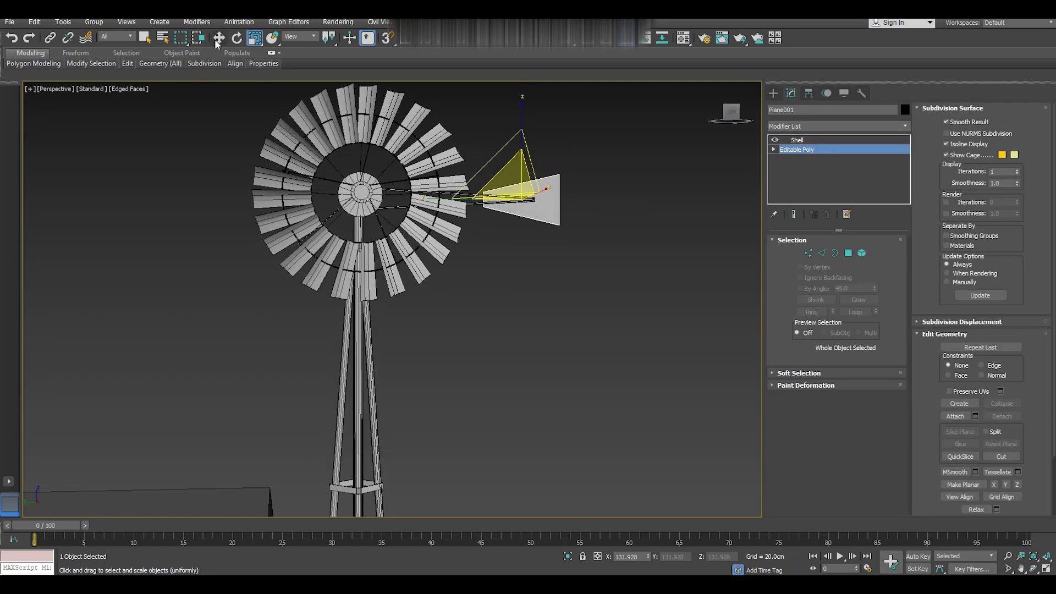
left_click(219, 38)
left_click(10, 22)
left_click(33, 107)
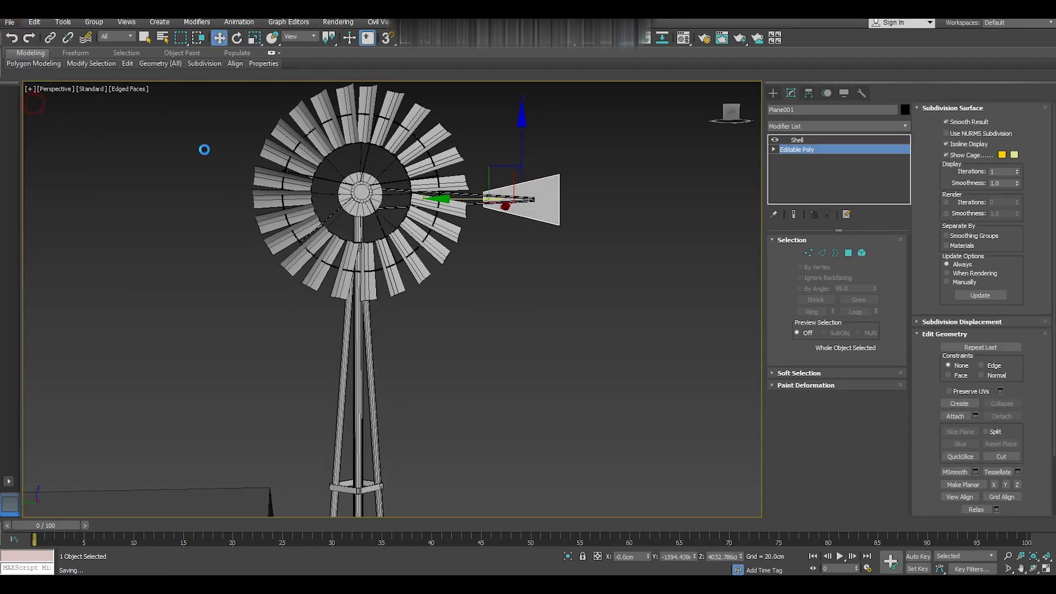
In Left view, shift the vane's narrow-end vertices along X toward the tail bars.
left_click(804, 253)
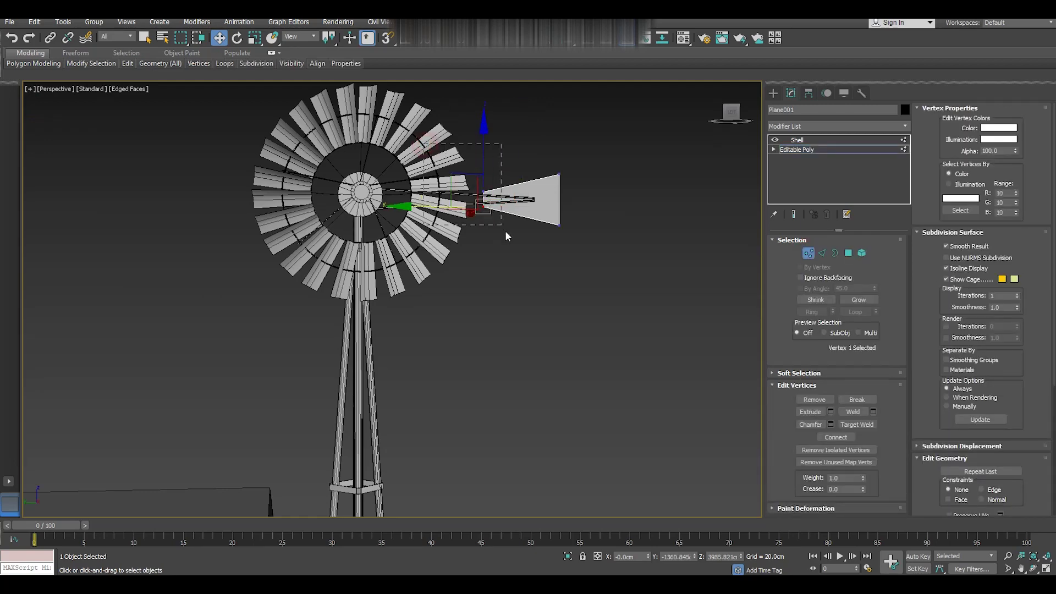
key("l")
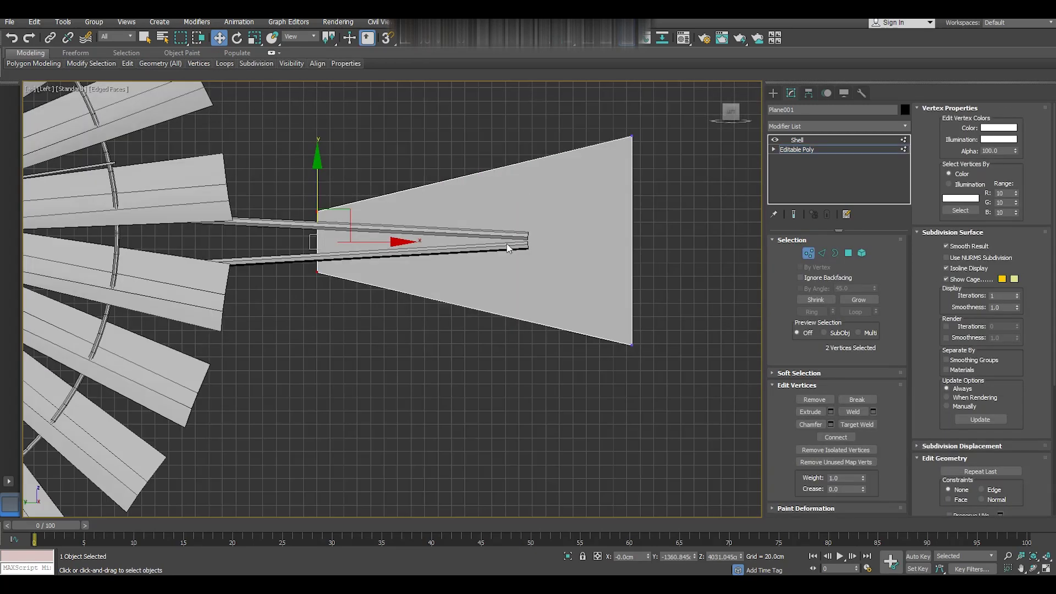
scroll(498, 220, "down", 2)
scroll(492, 198, "down", 3)
scroll(488, 176, "down", 2)
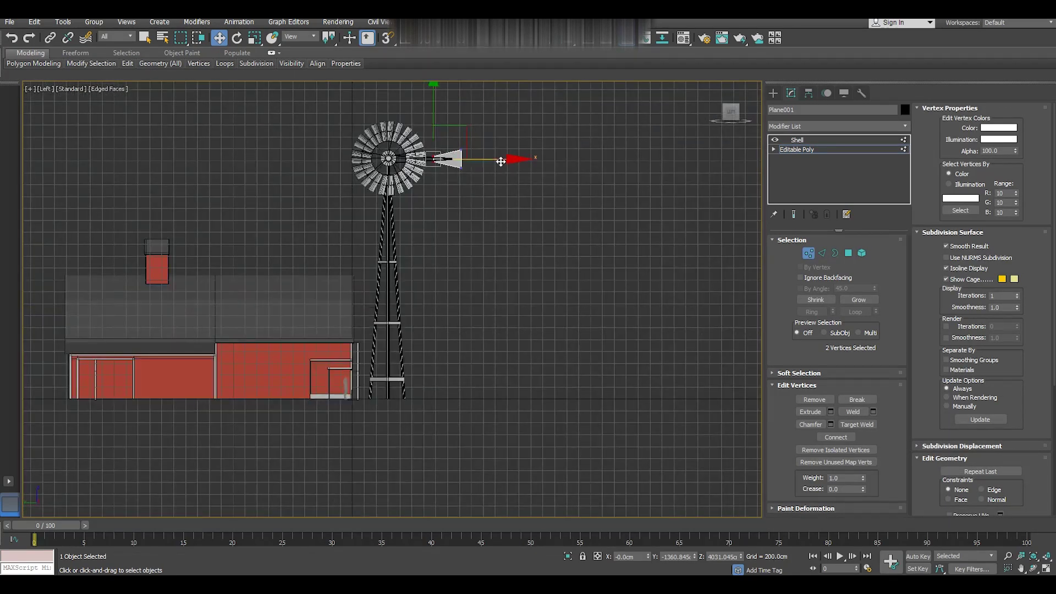
left_click_drag(500, 162, 512, 159)
left_click(794, 156)
left_click(586, 213)
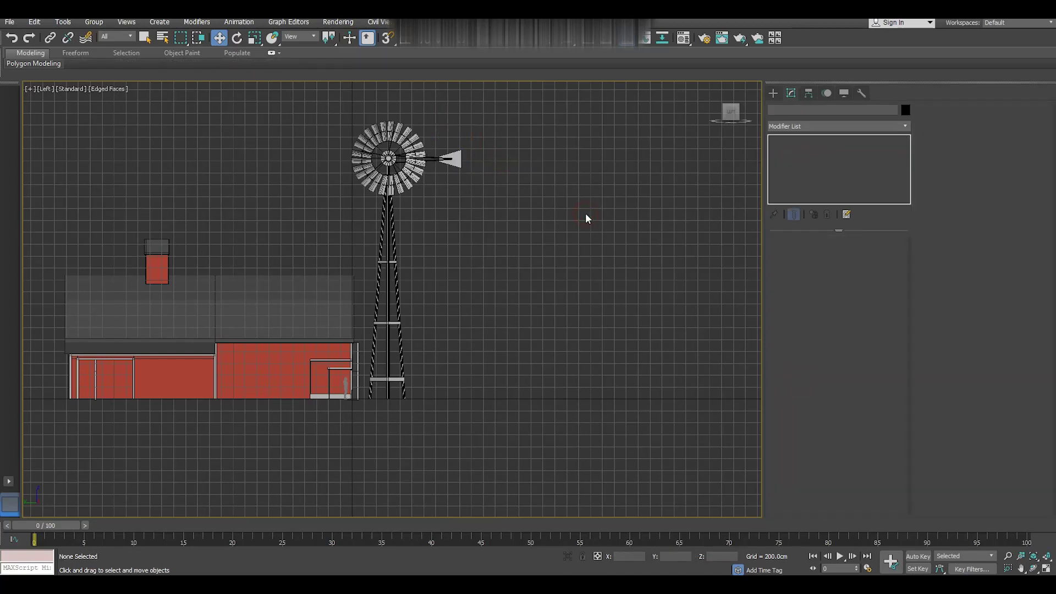
Turn off edged faces, collapse the tail vane's modifier stack, and convert it to Editable Poly.
left_click(110, 89)
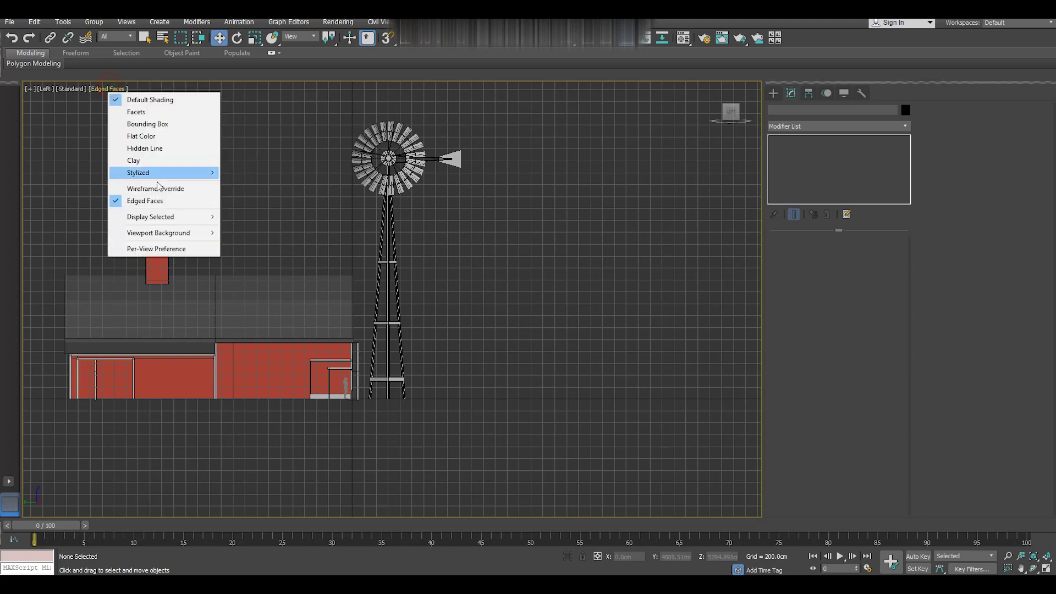
left_click(154, 206)
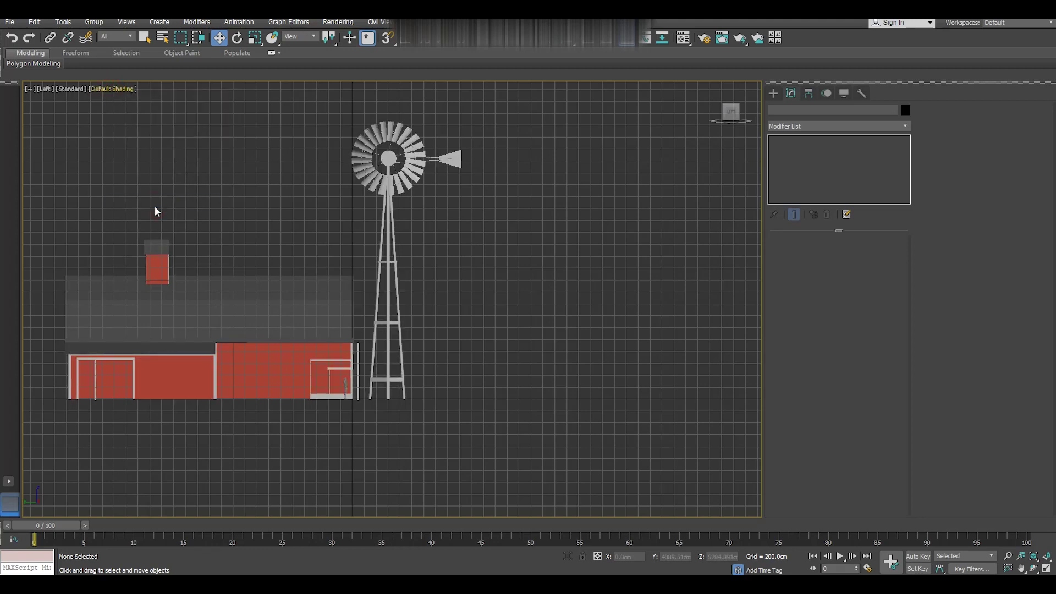
key("p")
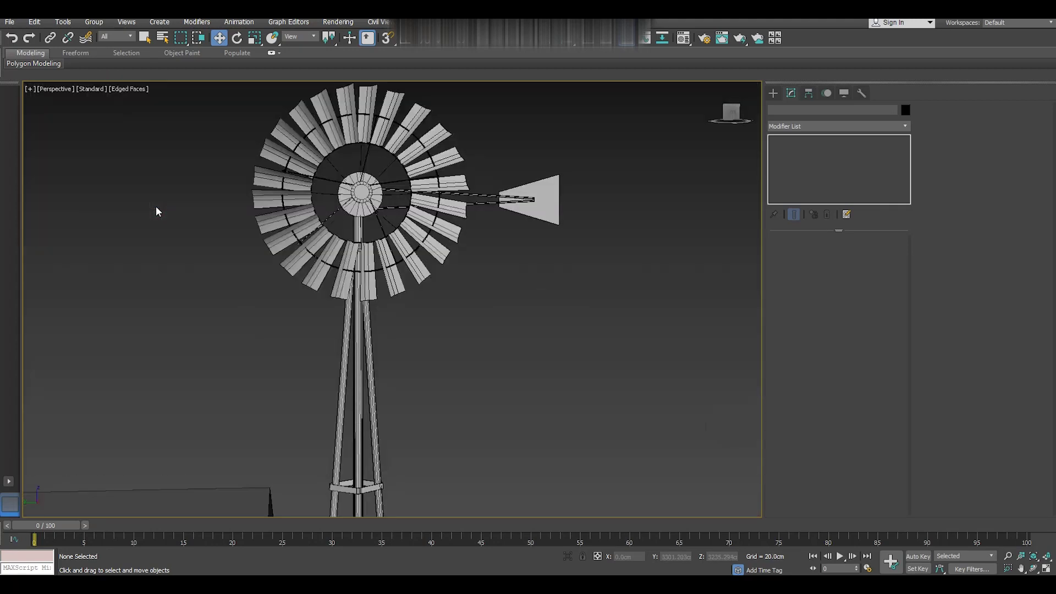
middle_click_drag(548, 326, 521, 351, "alt")
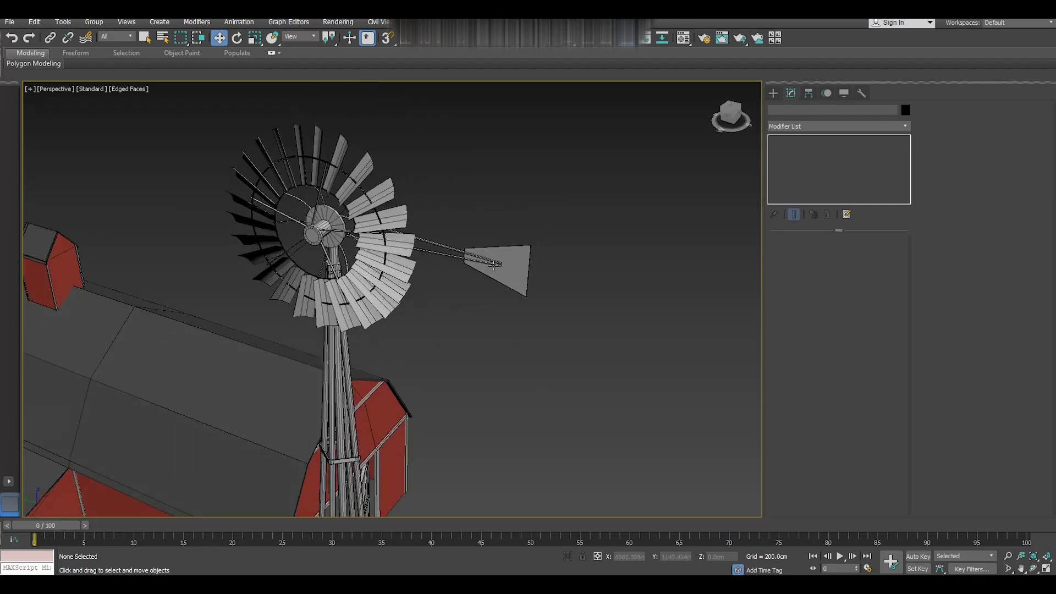
scroll(494, 265, "up", 3)
left_click(514, 263)
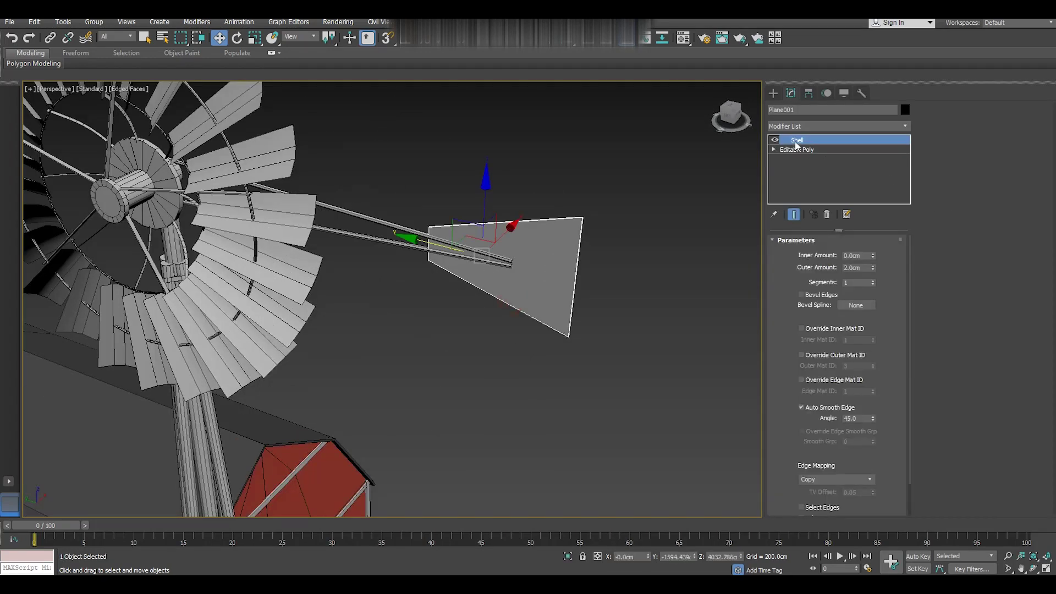
right_click(796, 144)
left_click(819, 244)
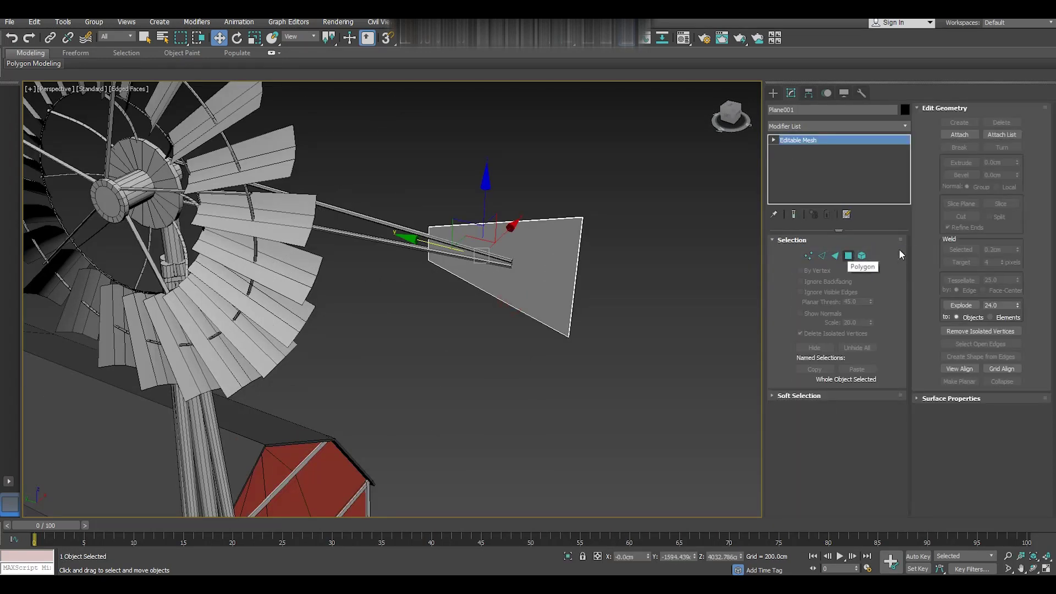
right_click(872, 168)
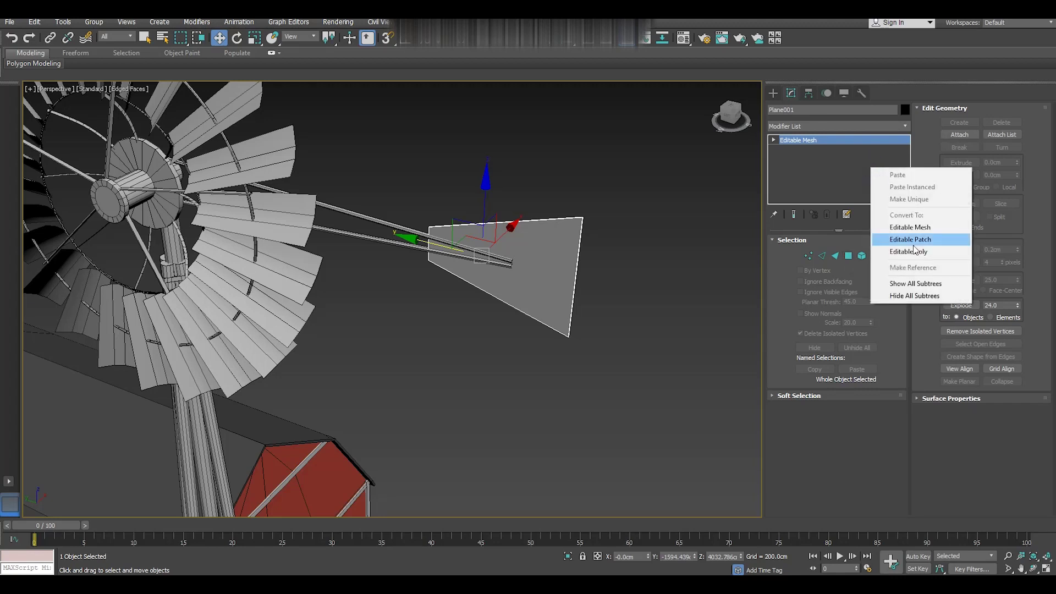
left_click(915, 251)
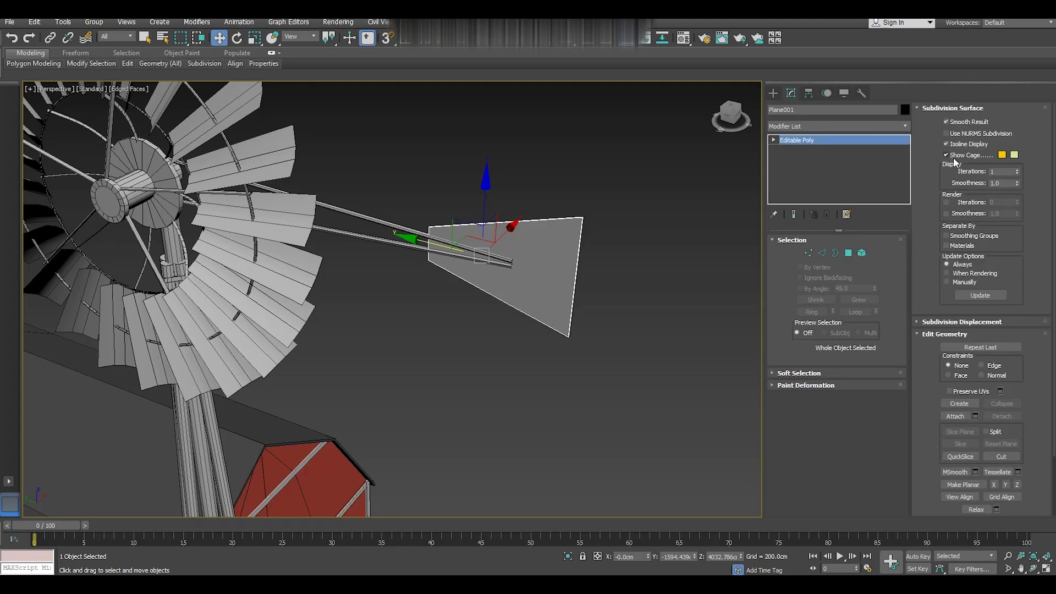
left_click(942, 109)
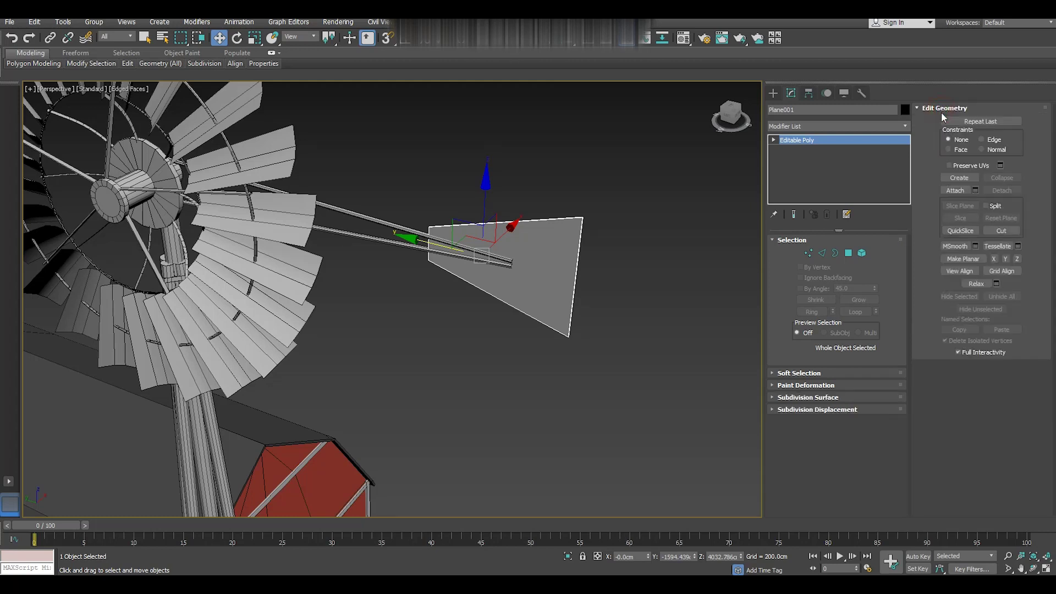
Attach the shaft rods and the wheel to the tail vane Plane001.
left_click(960, 190)
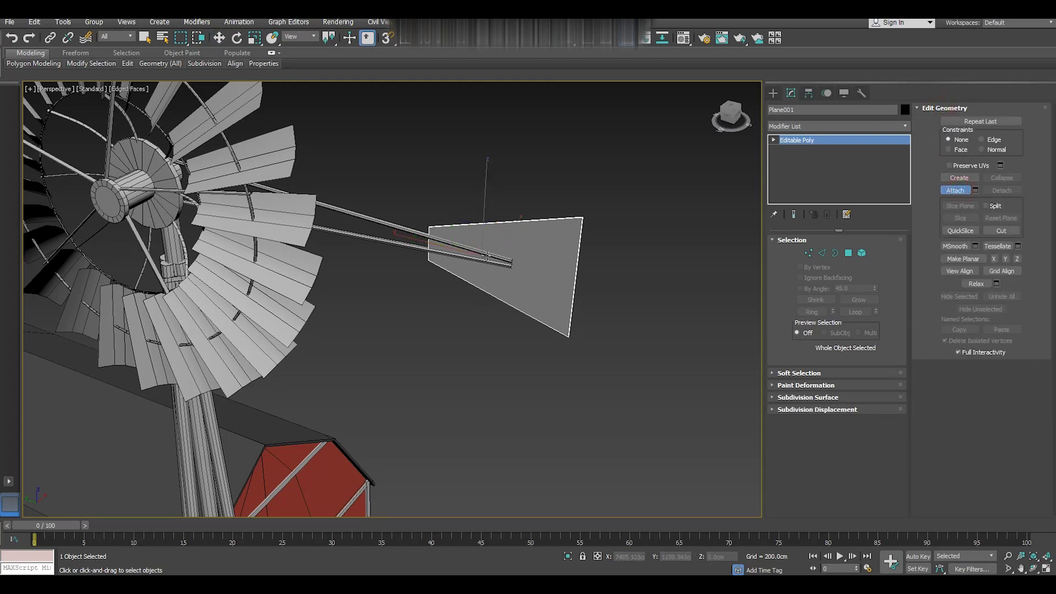
left_click(455, 257)
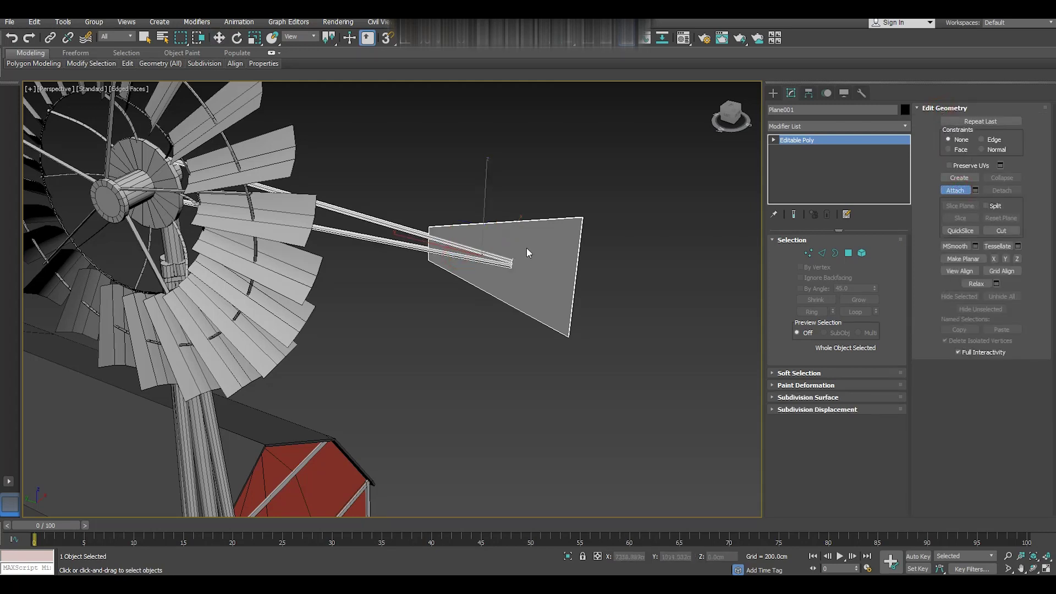
scroll(527, 250, "down", 3)
left_click(377, 229)
right_click(451, 260)
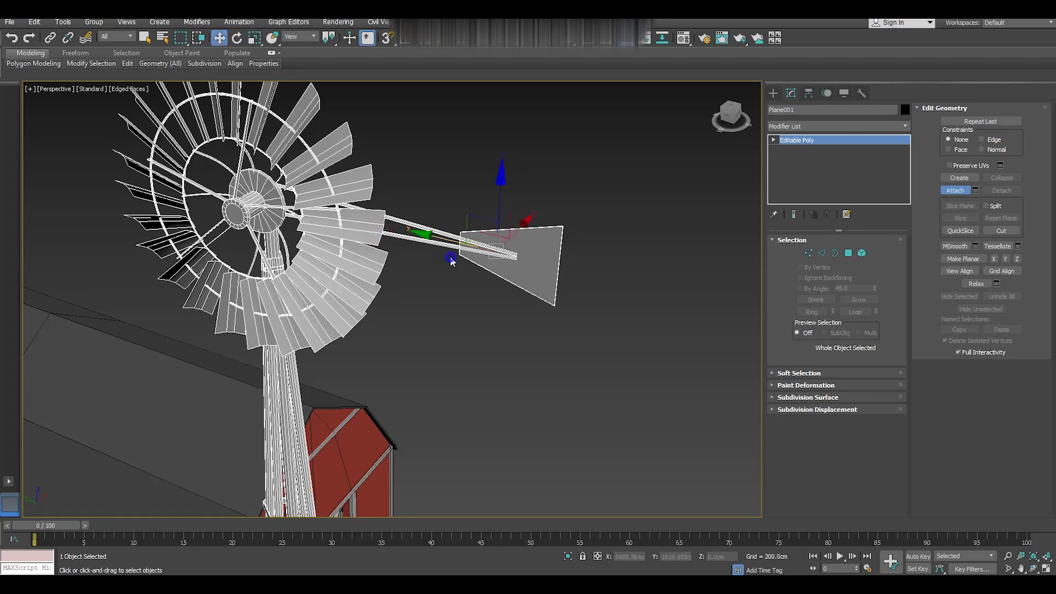
middle_click_drag(502, 181, 550, 242, "alt")
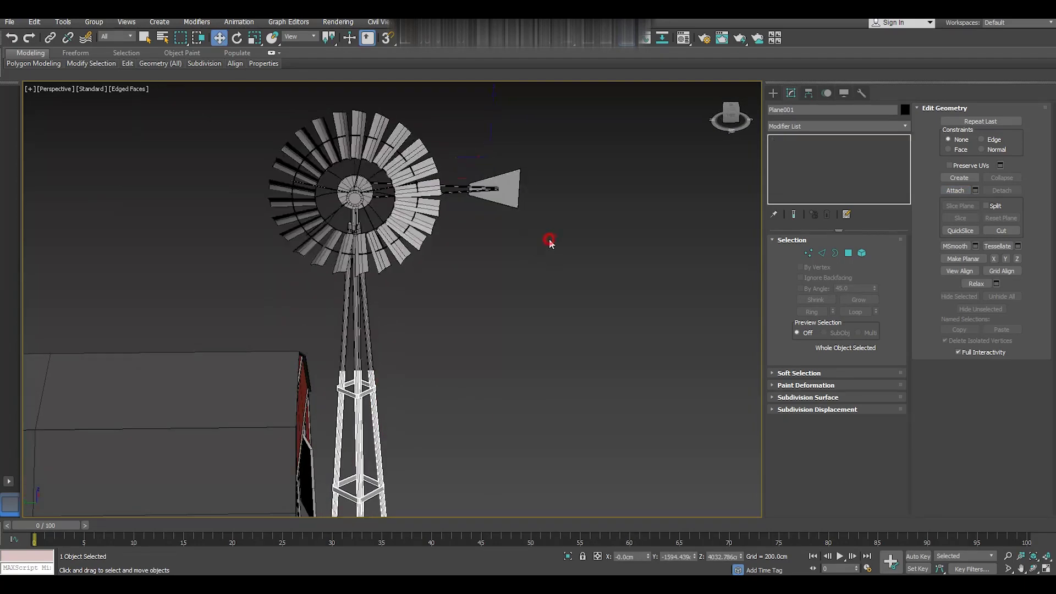
left_click(550, 242)
scroll(461, 164, "down", 3)
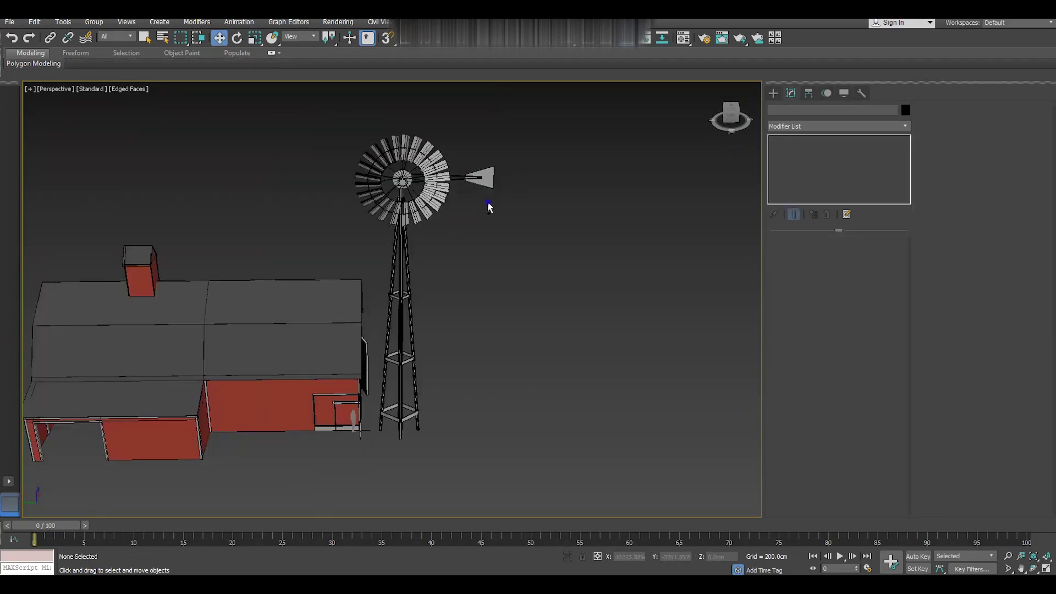
mouse_move(489, 207)
middle_mouse_down("alt")
mouse_move(398, 209)
mouse_move(465, 191)
middle_mouse_up("alt")
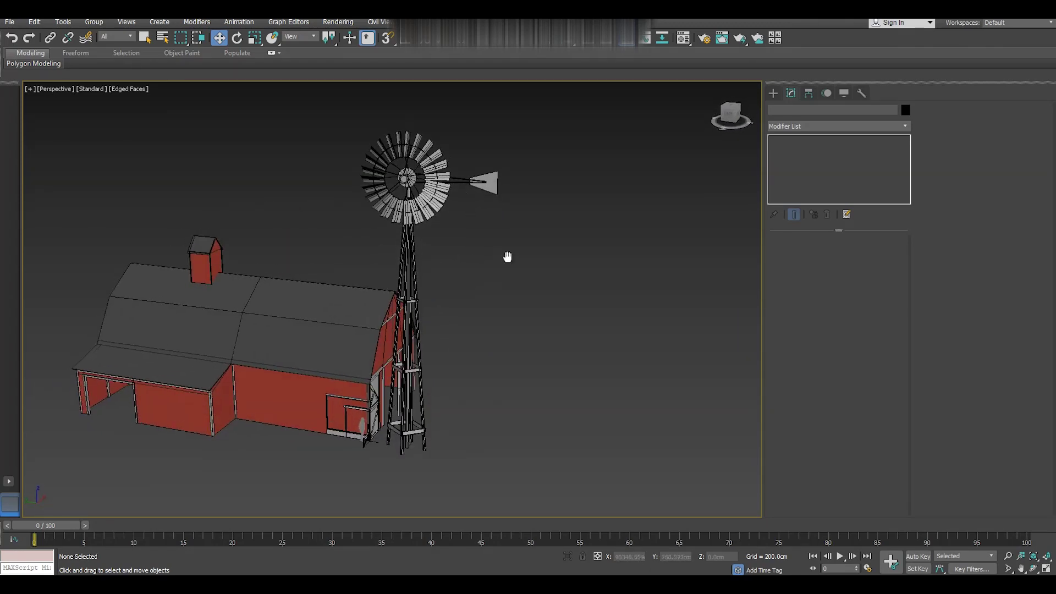
middle_click_drag(507, 254, 506, 271)
Apply Unwrap UVW to Plane001 from the Modifier List and open the Edit UVWs editor.
left_click(426, 191)
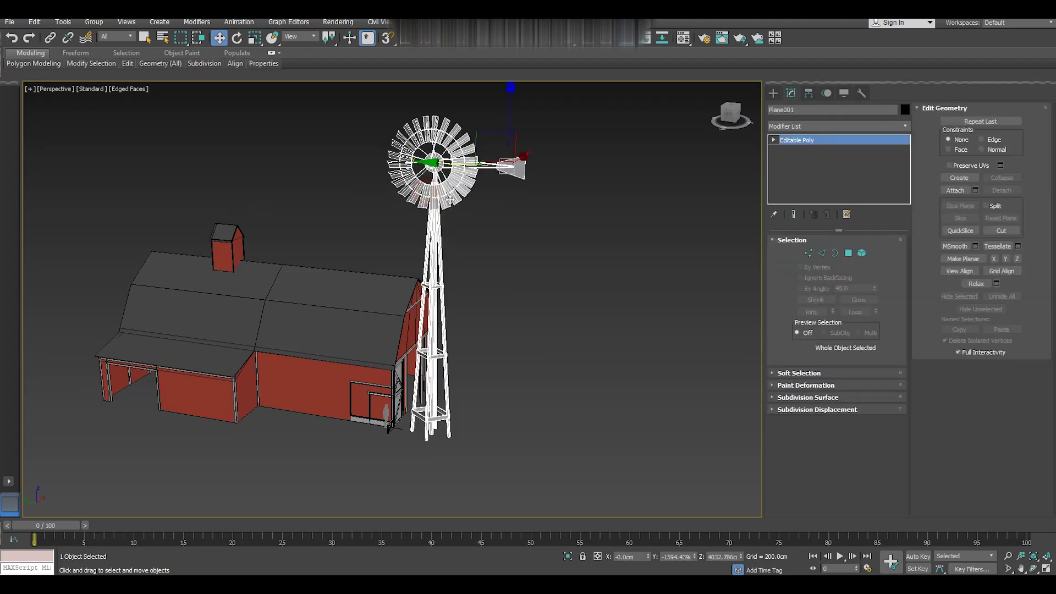
left_click(905, 126)
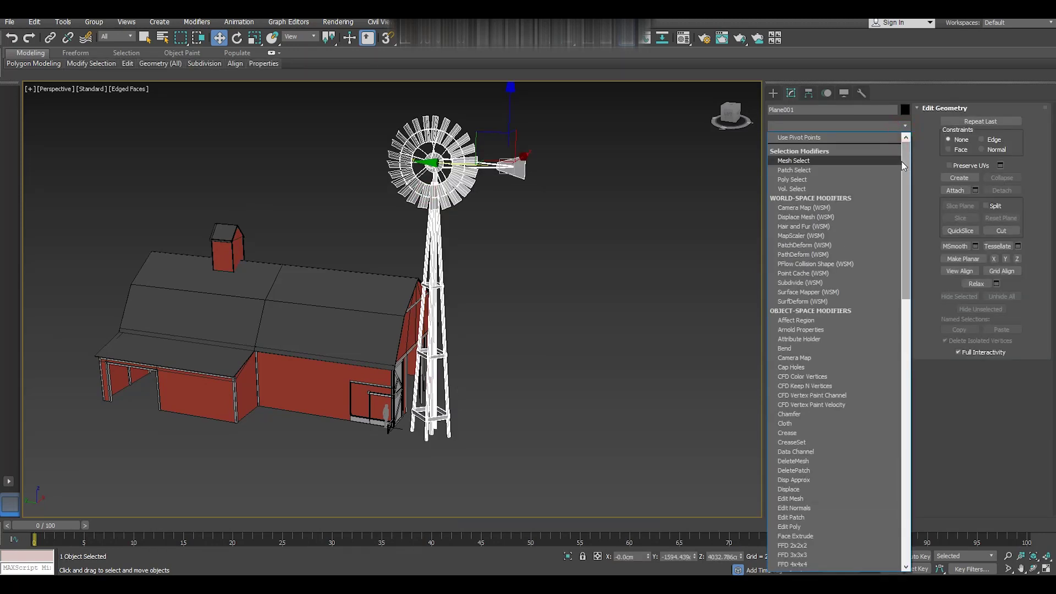
left_click_drag(909, 189, 922, 451)
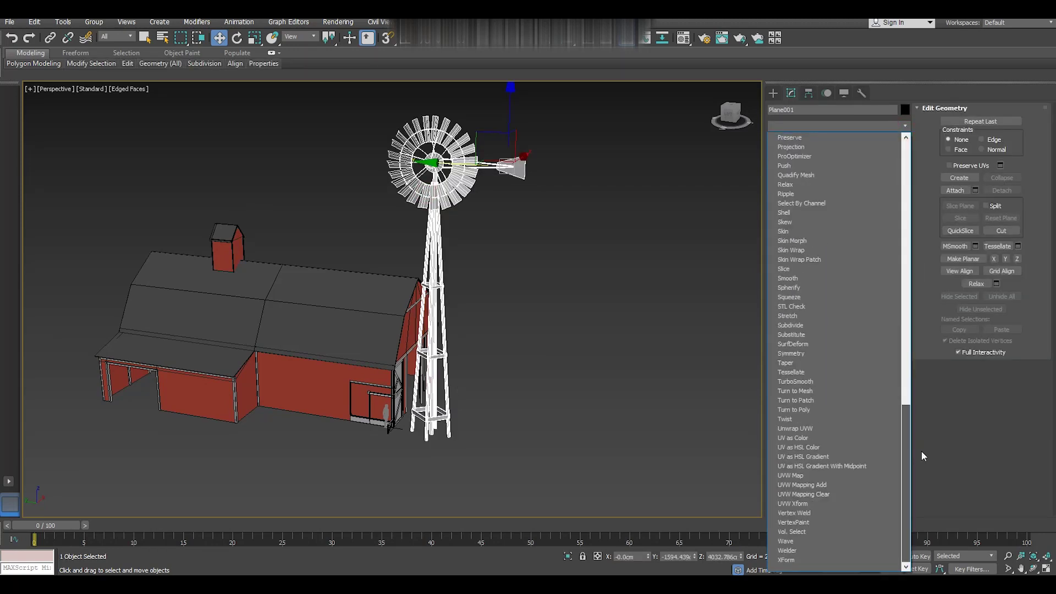
left_click(799, 429)
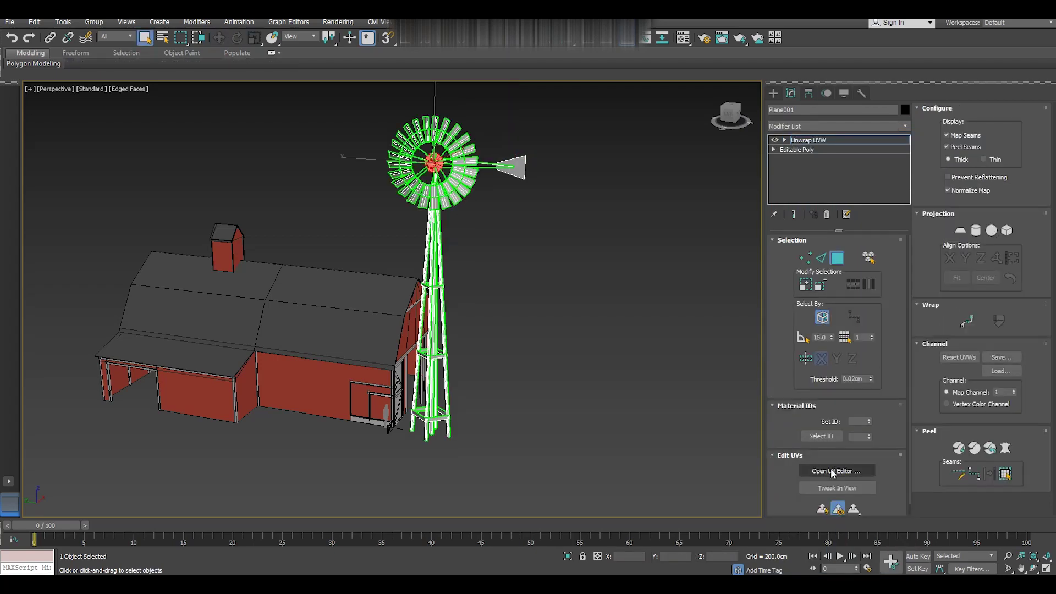
left_click(832, 470)
Select the faces of all four tower legs.
middle_click_drag(561, 308, 613, 318, "alt")
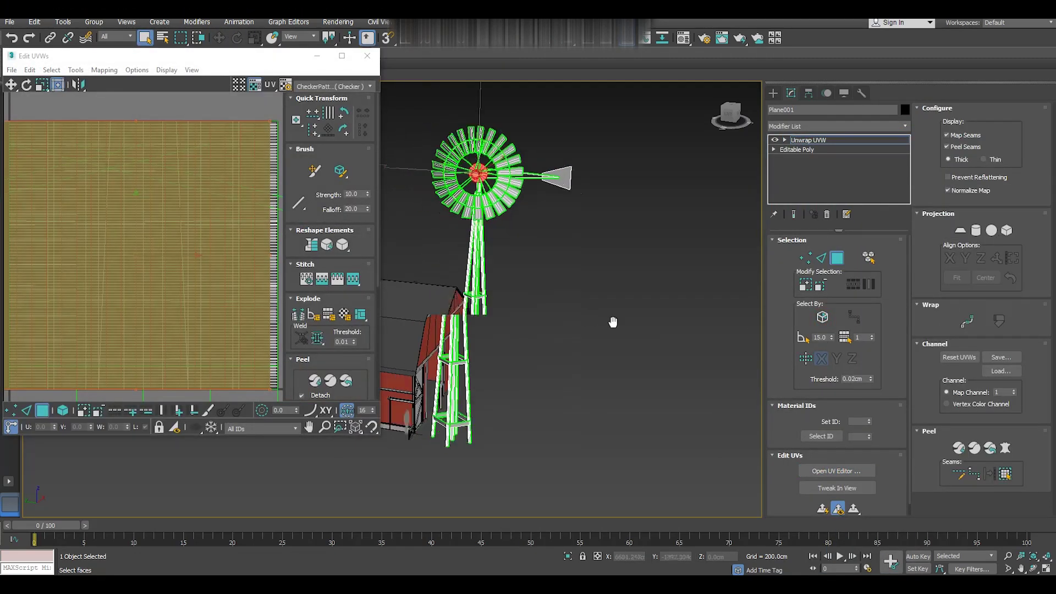
scroll(110, 209, "down", 5)
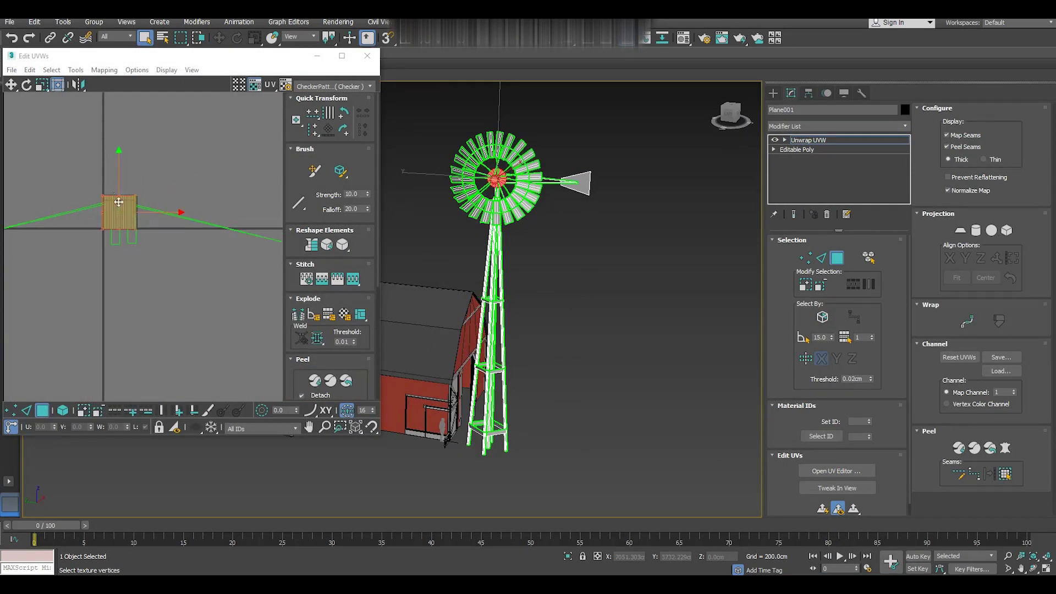
left_click(140, 305)
scroll(487, 396, "up", 6)
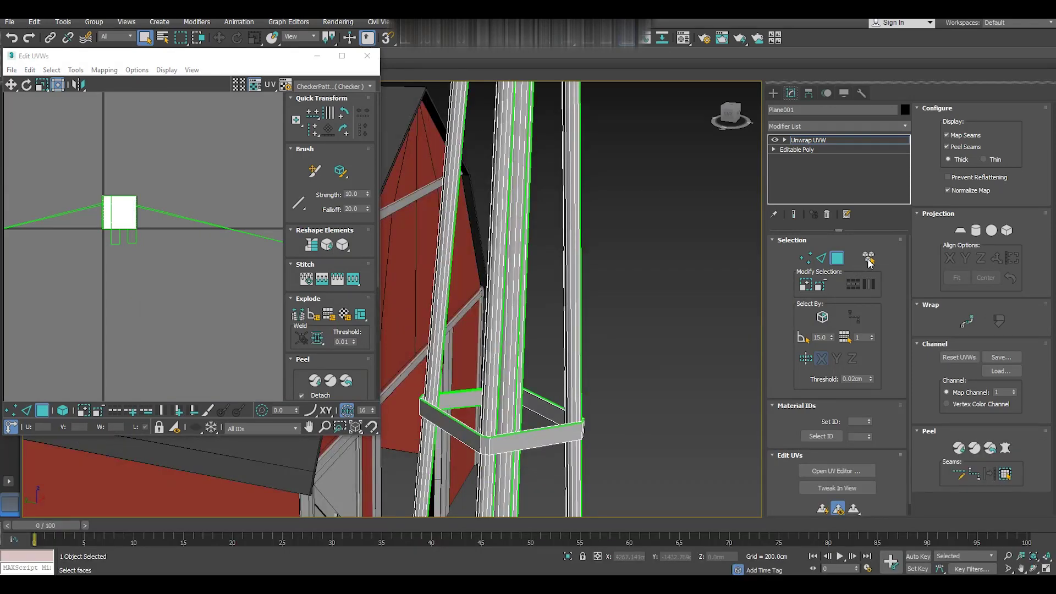
left_click(504, 300)
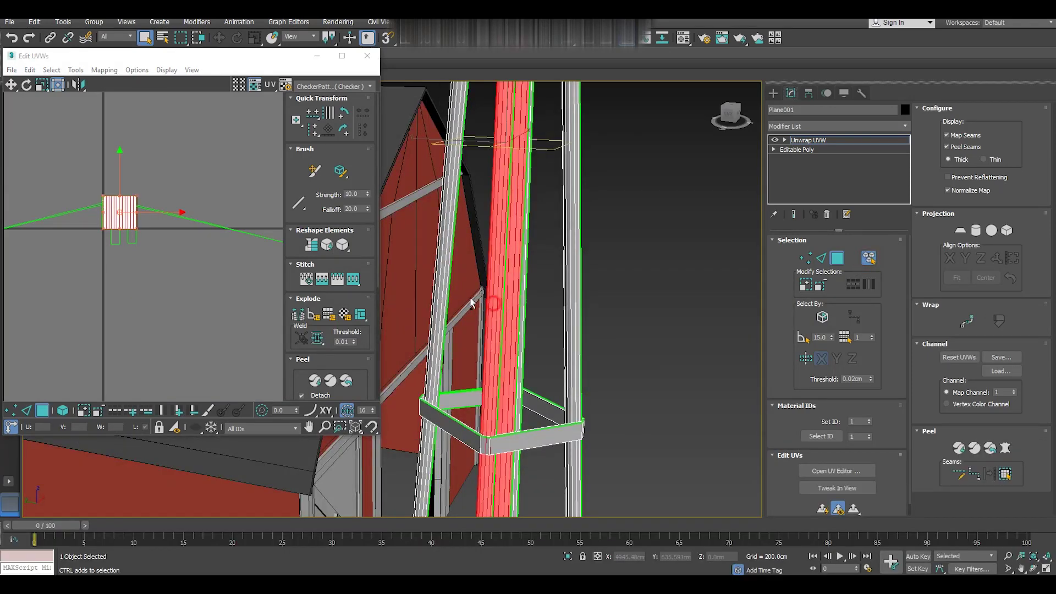
left_click(432, 293, "ctrl")
left_click(573, 336, "ctrl")
mouse_move(573, 336)
middle_mouse_down("alt")
mouse_move(627, 372)
mouse_move(554, 352)
middle_mouse_up("alt")
left_click(546, 348, "ctrl")
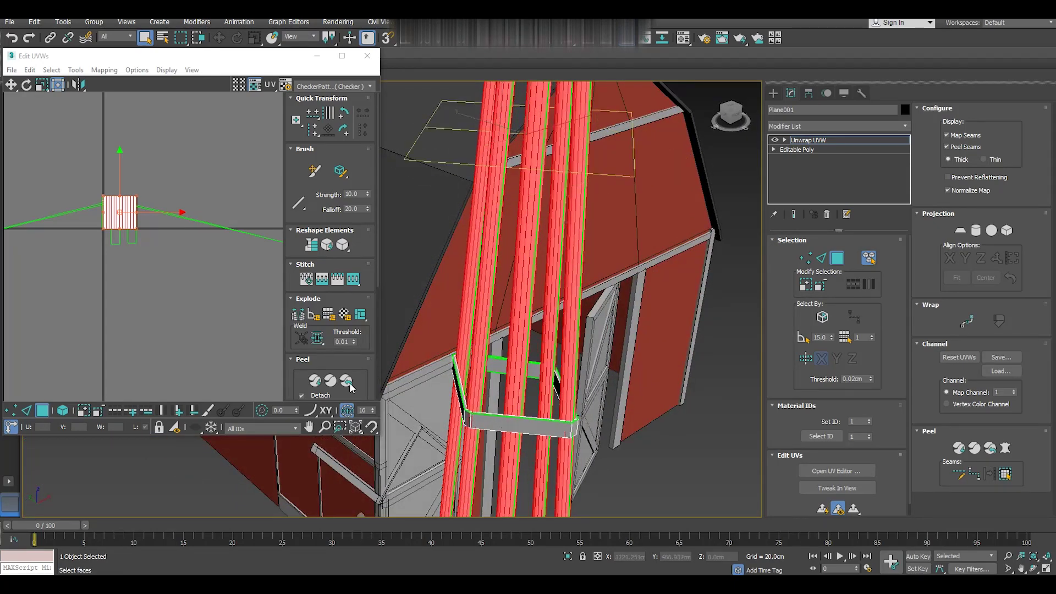
scroll(132, 215, "up", 3)
Set the CheckerPattern preview and stretch the leg UVs vertically in Freeform mode.
left_click(305, 88)
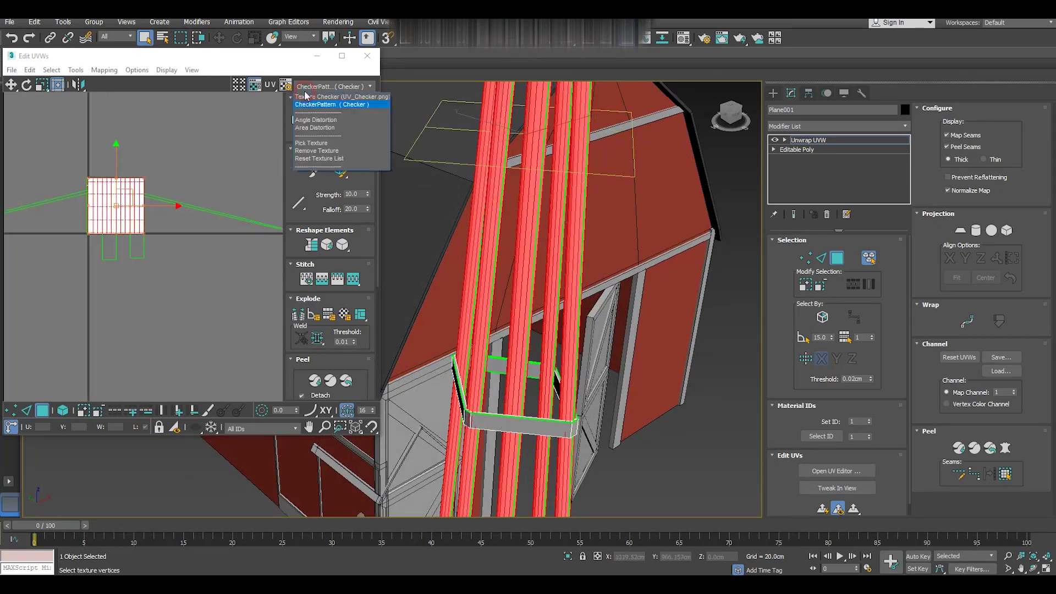
left_click(305, 97)
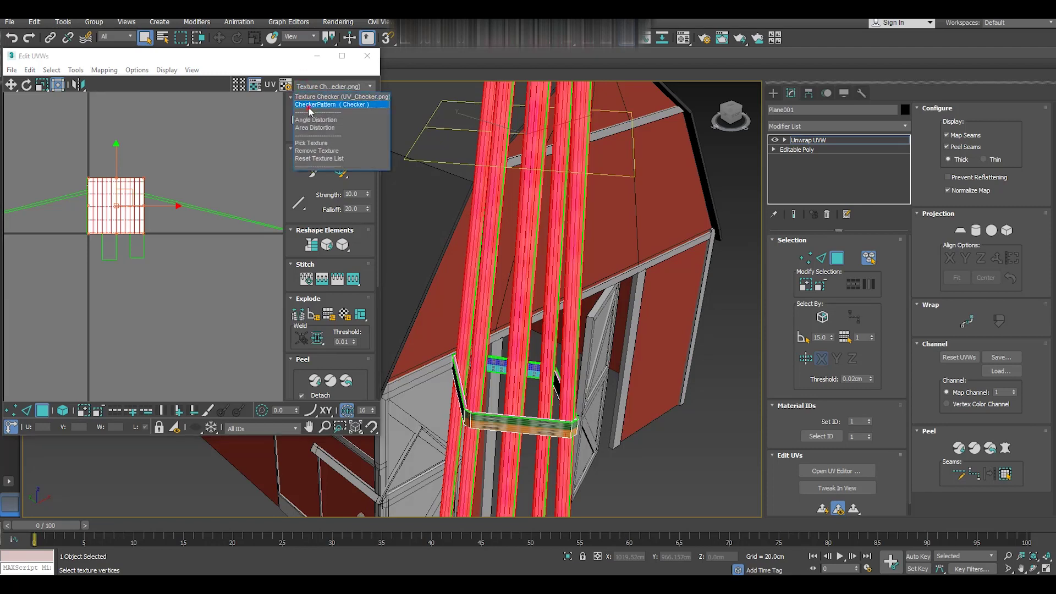
left_click(309, 105)
scroll(48, 126, "up", 1)
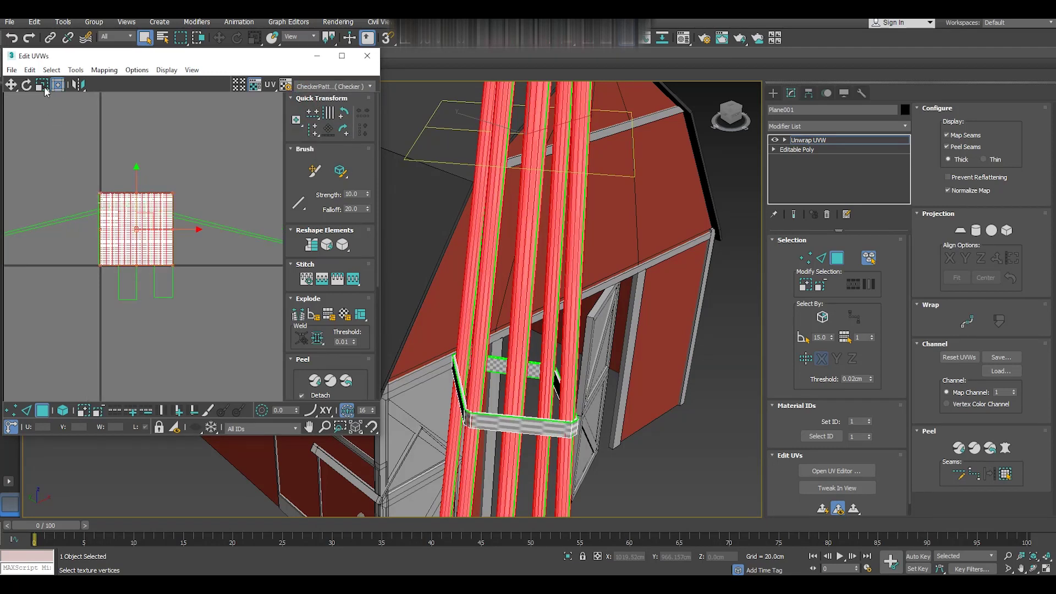
left_click(44, 87)
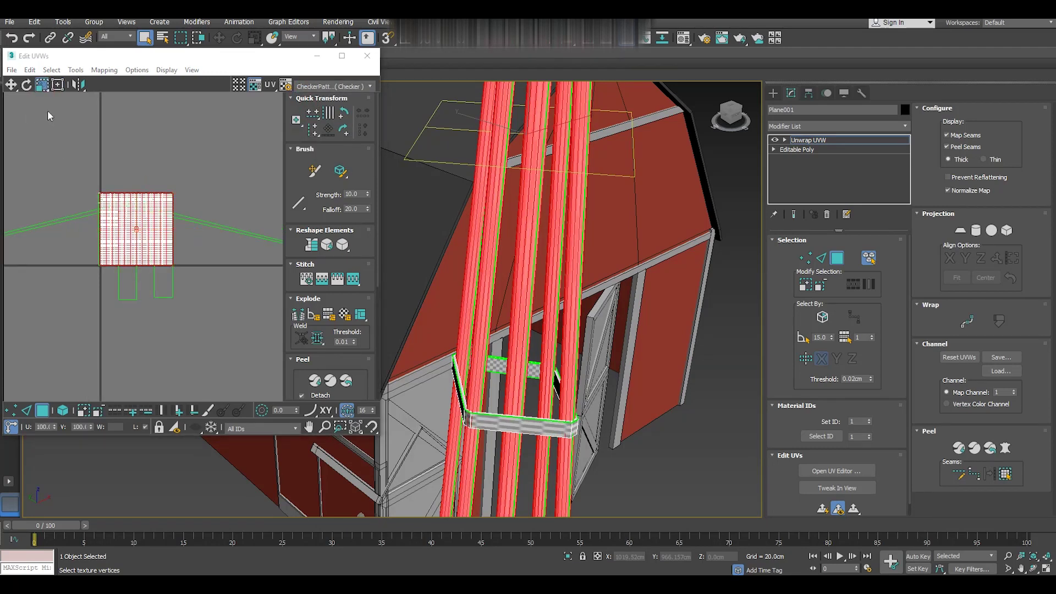
left_click_drag(136, 193, 146, 151)
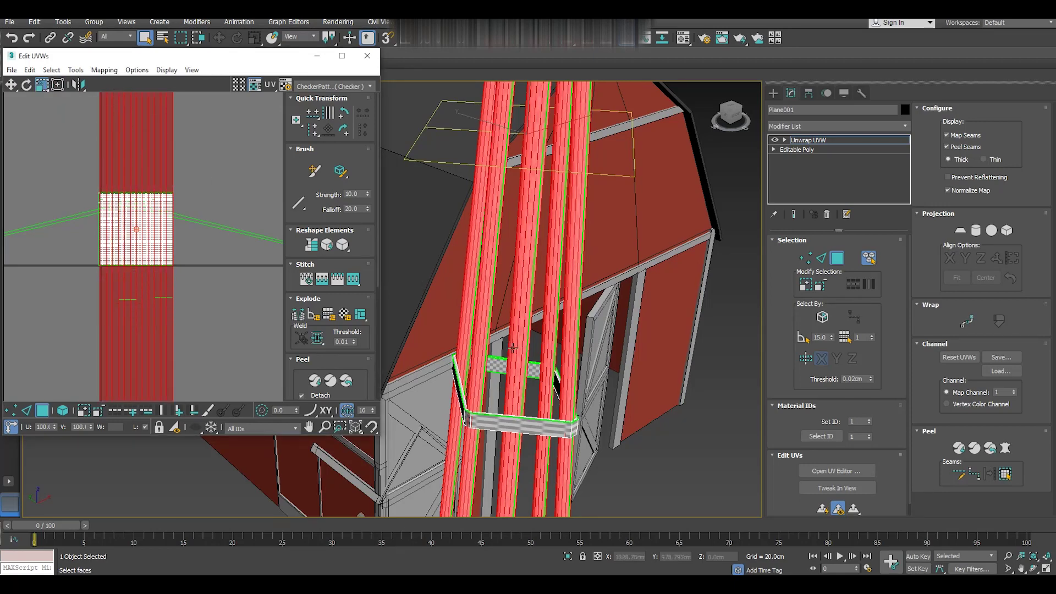
scroll(513, 348, "up", 3)
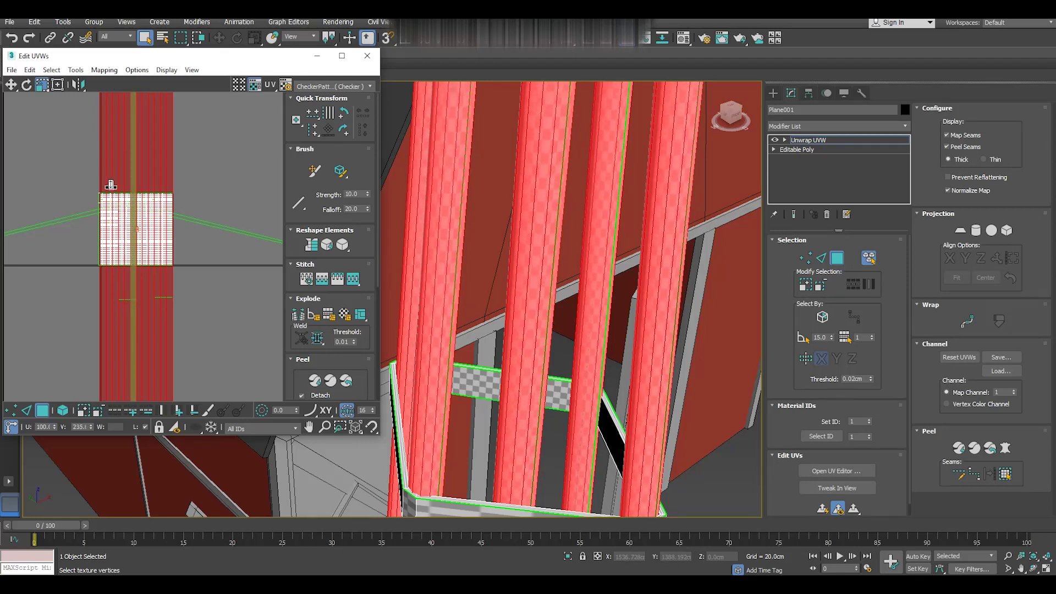
scroll(318, 345, "down", 3)
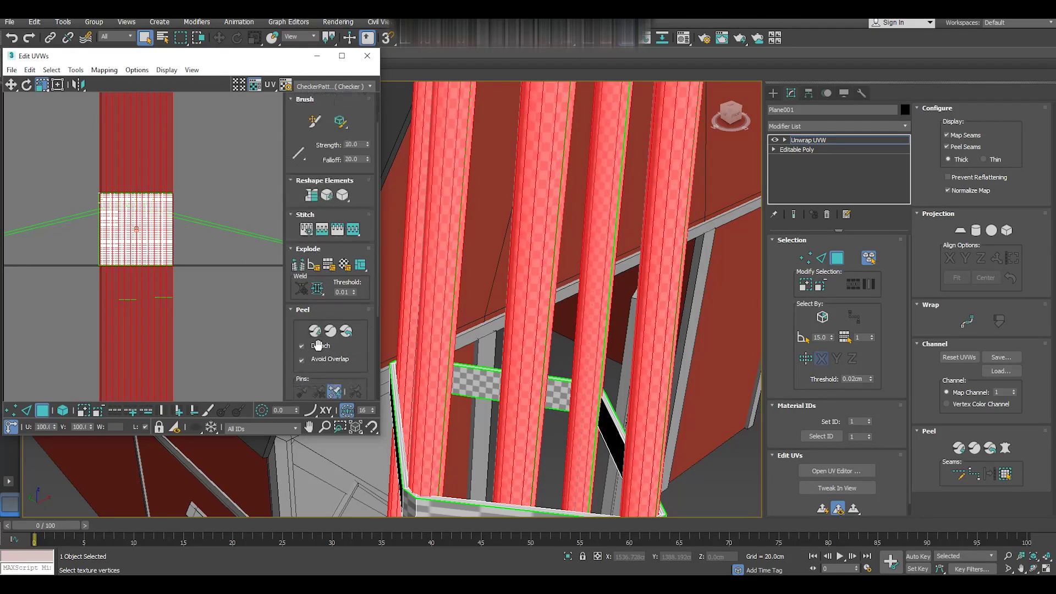
scroll(317, 345, "down", 2)
scroll(305, 348, "down", 1)
Peel the legs into a flat UV strip and move it below the main square.
left_click(298, 355)
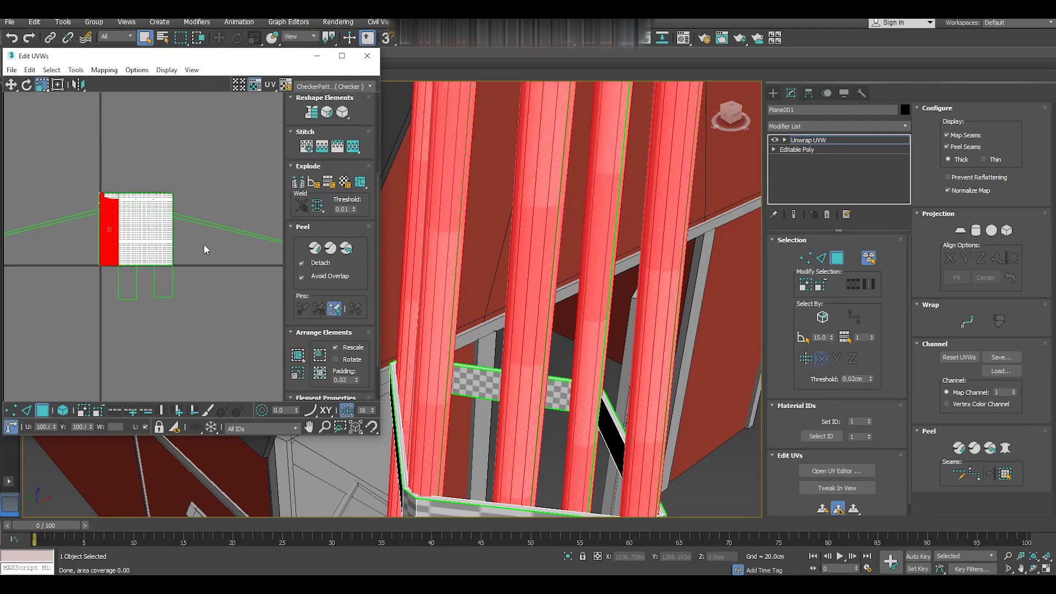
left_click(57, 86)
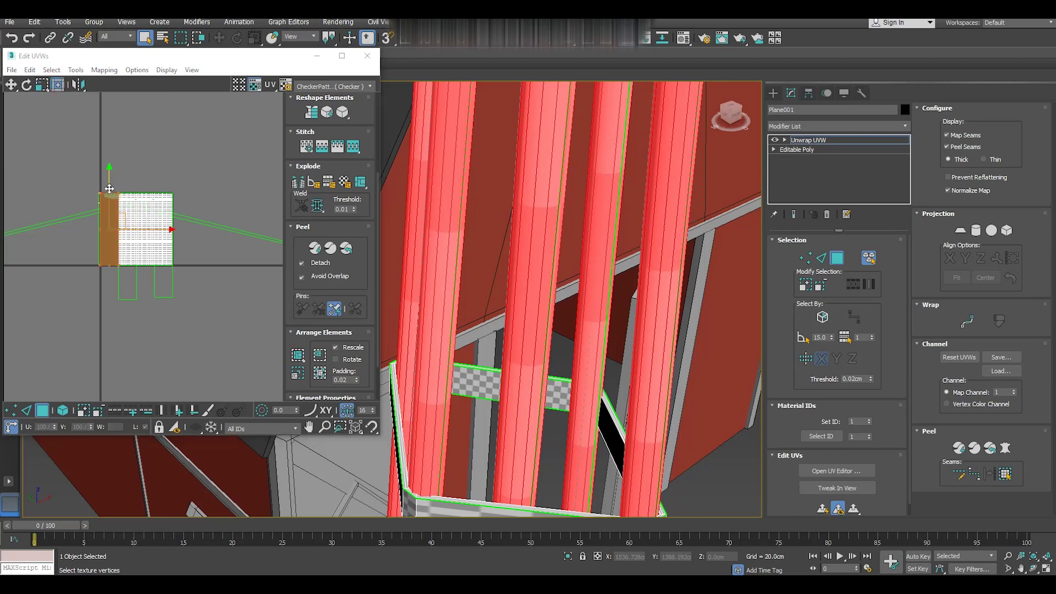
left_click_drag(109, 178, 109, 355)
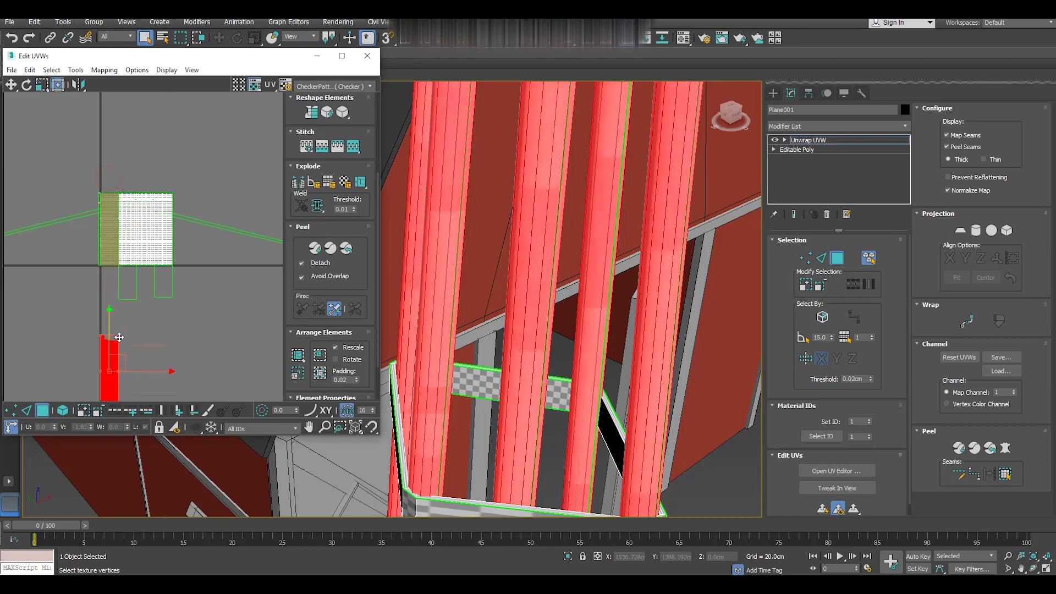
left_click(160, 347)
Select the bottom frame ring faces and view the windmill from the other side.
middle_click_drag(412, 318, 454, 392, "alt")
left_click(460, 446)
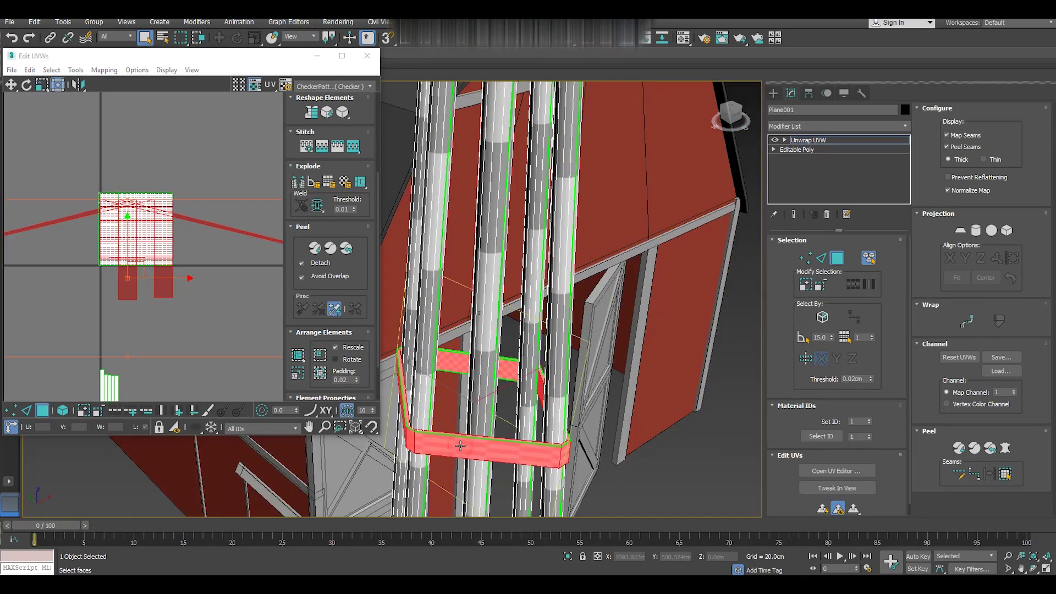
scroll(460, 445, "down", 3)
scroll(478, 401, "down", 4)
scroll(496, 358, "down", 2)
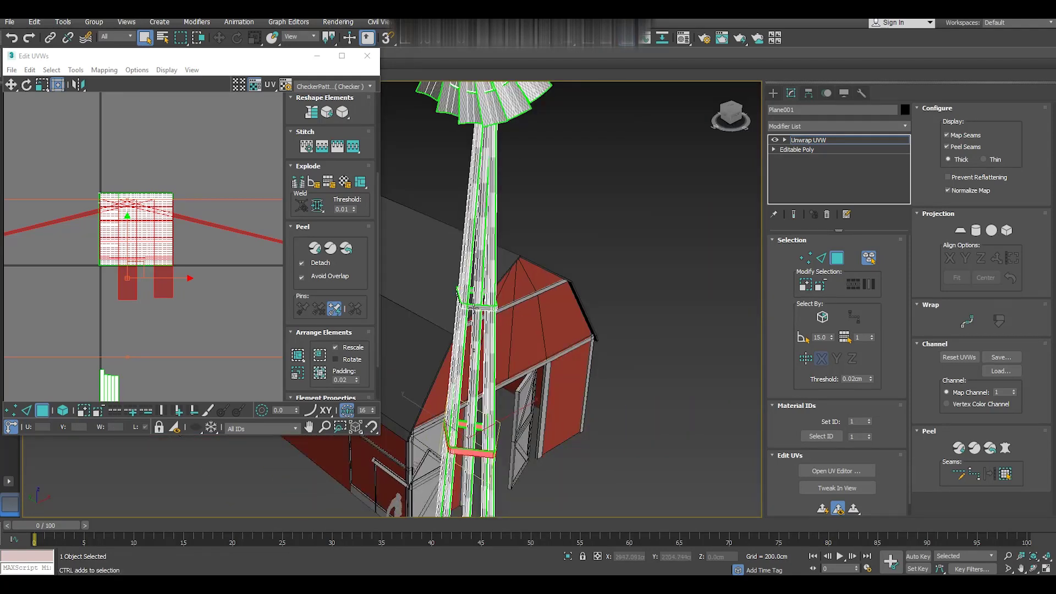
scroll(473, 308, "down", 2)
scroll(482, 352, "down", 4)
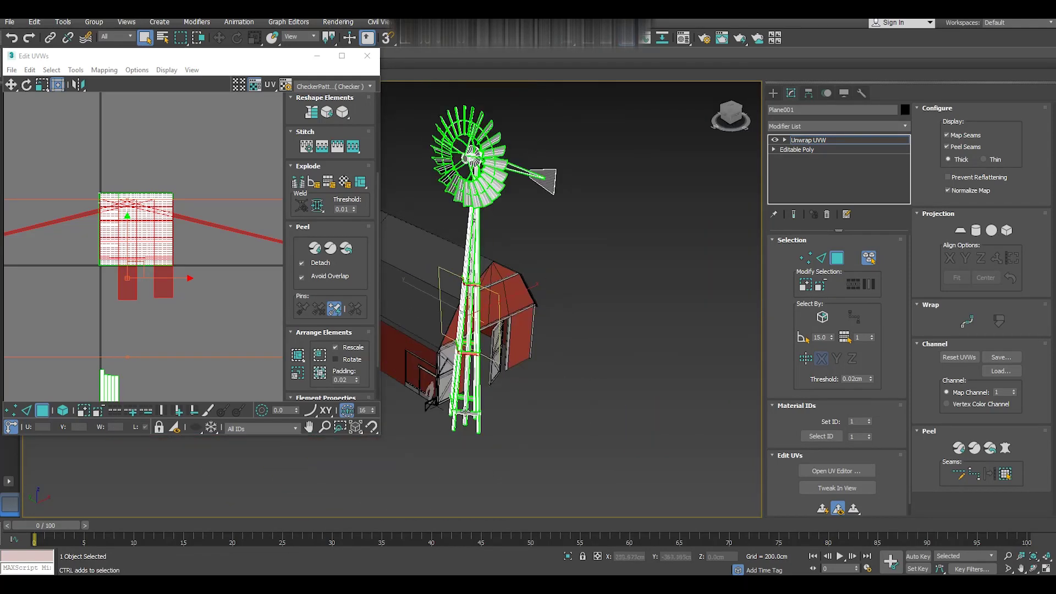
middle_click_drag(547, 377, 490, 250, "alt")
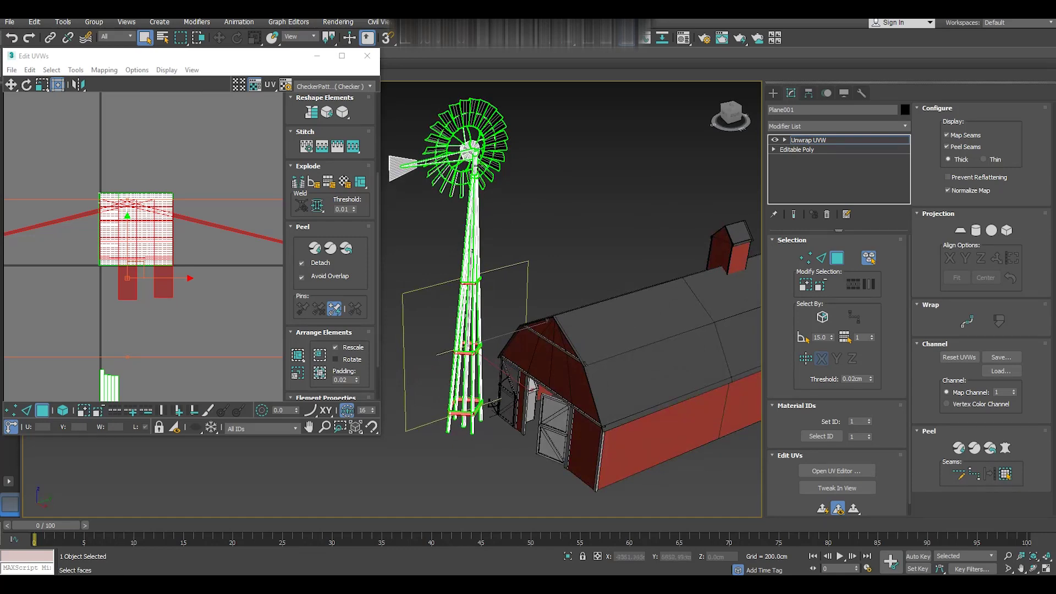
scroll(477, 170, "up", 5)
scroll(463, 208, "up", 3)
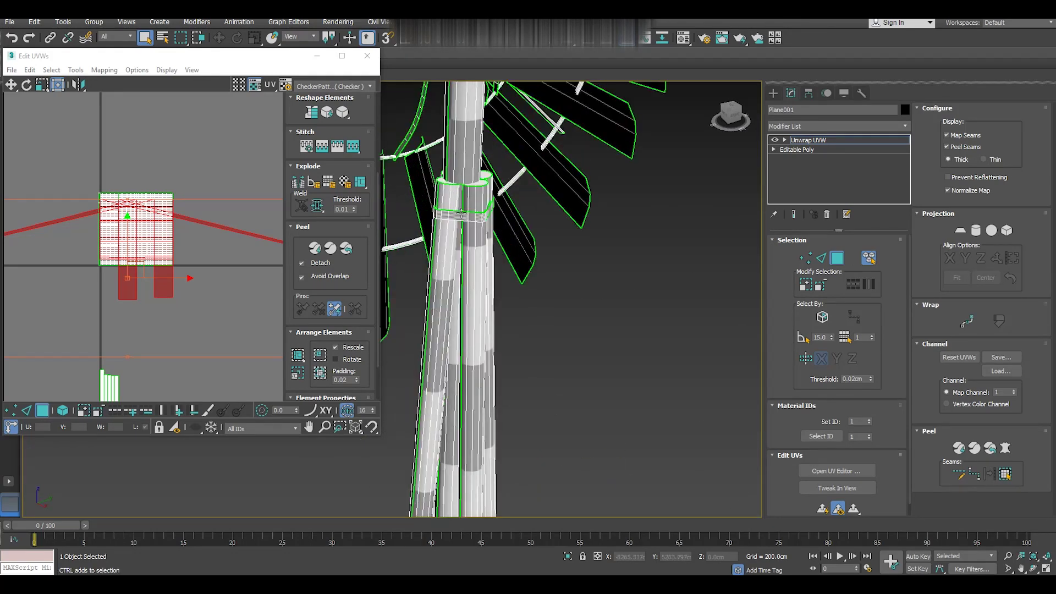
Save the scene and apply Normal Mapping with Box Mapping to the selected faces.
left_click(9, 22)
left_click(20, 108)
left_click(104, 70)
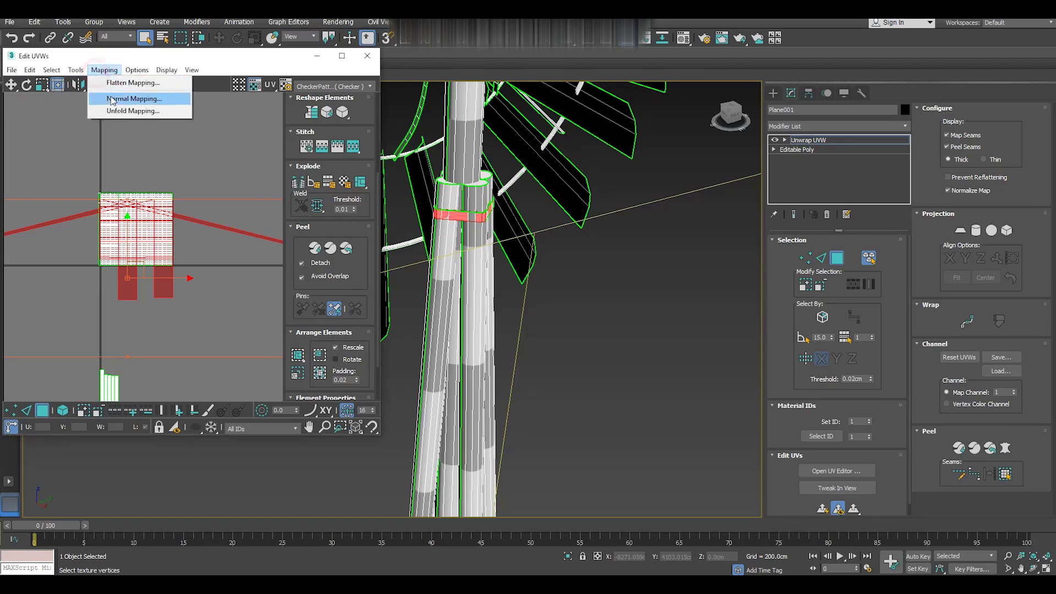
left_click(112, 99)
left_click(47, 44)
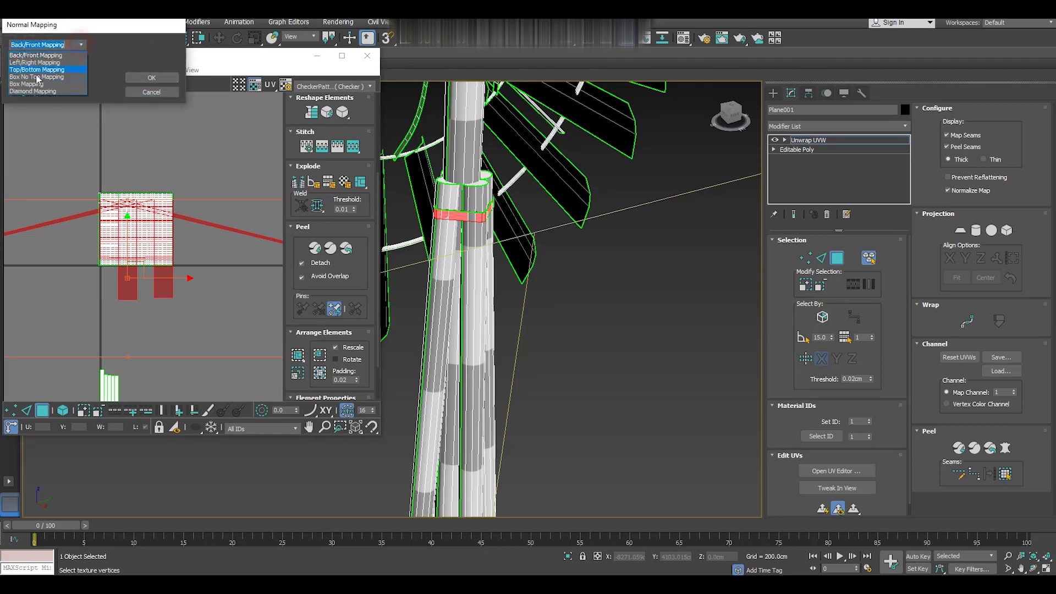
left_click(31, 84)
left_click(137, 78)
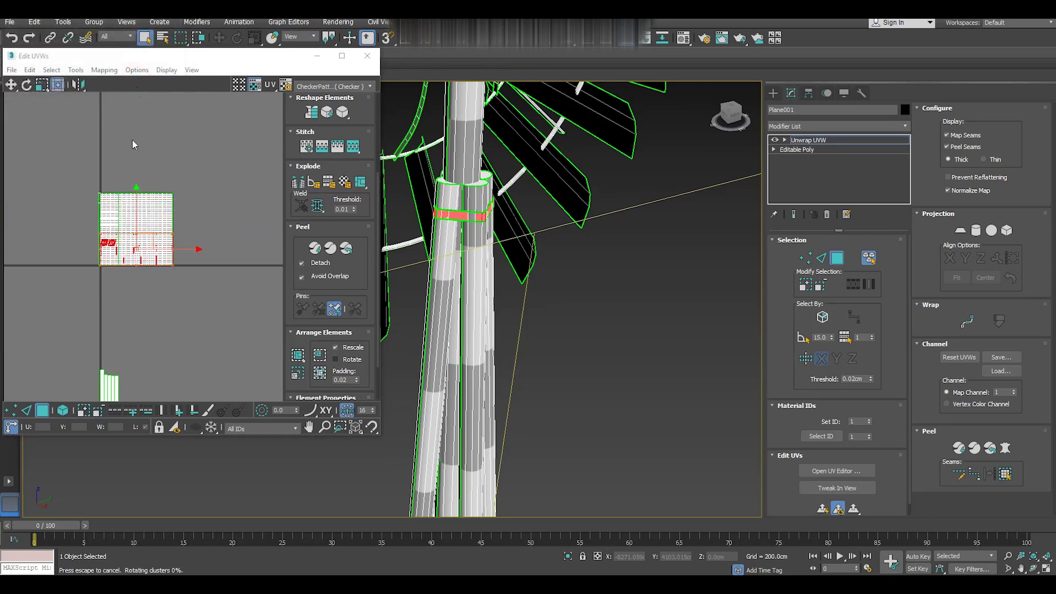
Select the newly box-mapped tower UV shells in the editor.
left_click(128, 194)
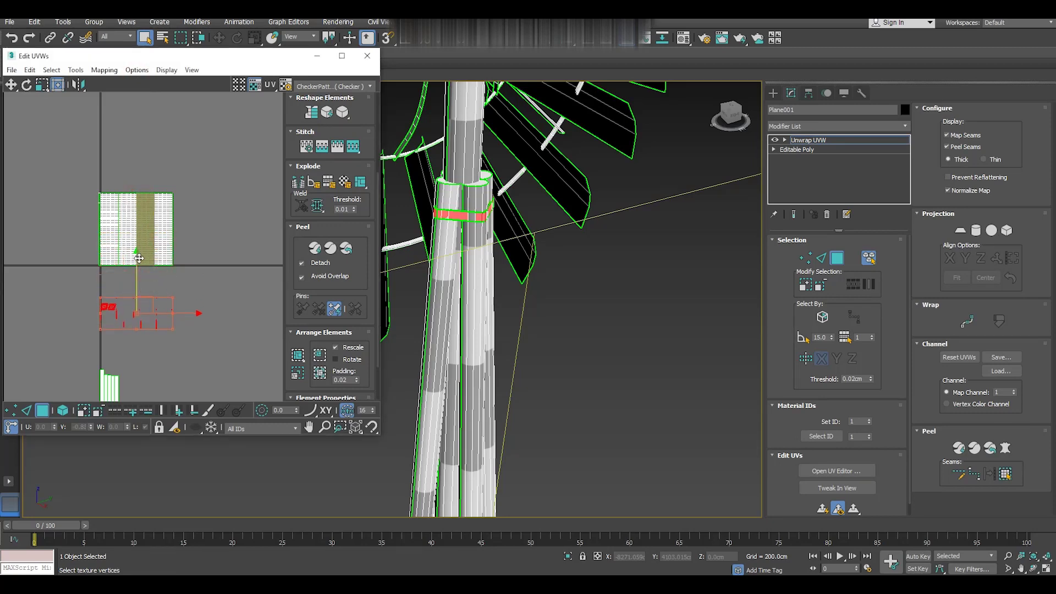
left_click(123, 320)
scroll(122, 321, "up", 3)
scroll(106, 292, "up", 2)
scroll(99, 300, "up", 2)
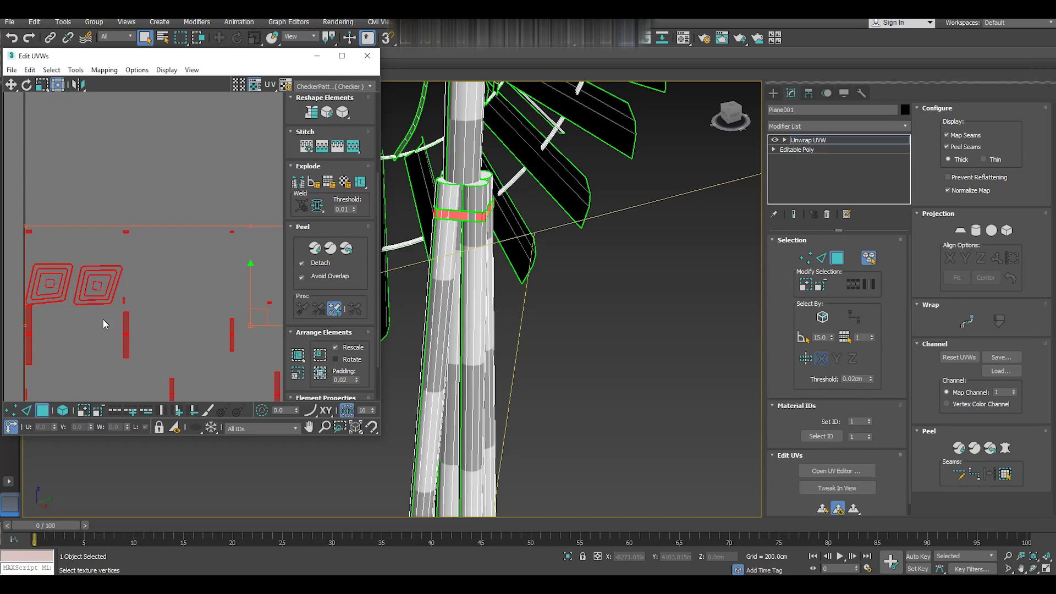
left_click(103, 317)
Marquee-select the tower shells, pack them into a square, and move them below the blade grid.
scroll(87, 287, "up", 1)
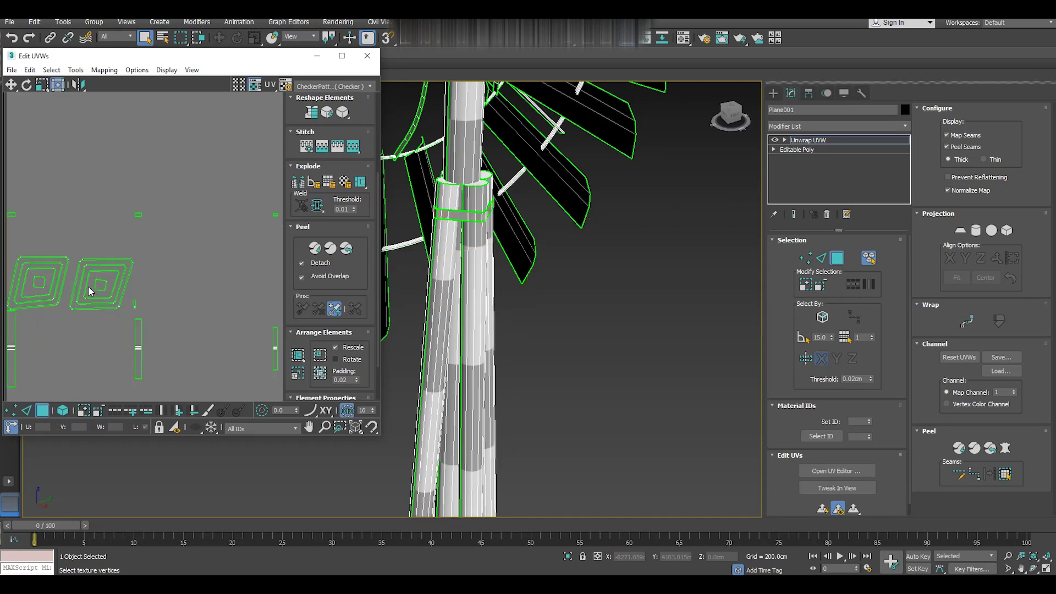
scroll(88, 288, "up", 2)
scroll(89, 289, "up", 1)
scroll(92, 290, "up", 1)
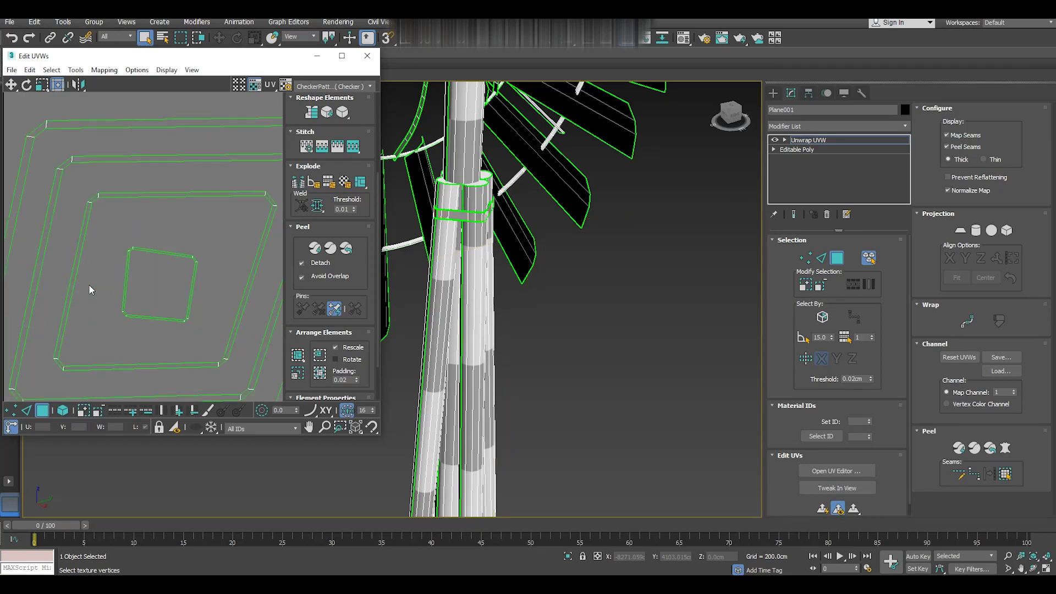
scroll(82, 226, "down", 2)
scroll(99, 236, "down", 2)
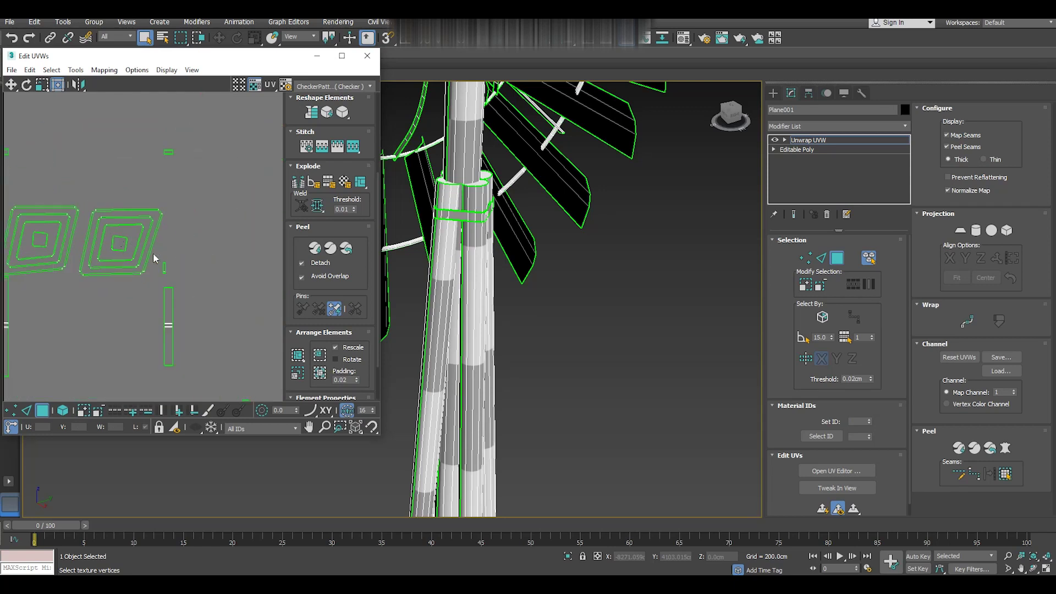
scroll(121, 247, "down", 2)
scroll(137, 254, "down", 1)
scroll(137, 255, "down", 2)
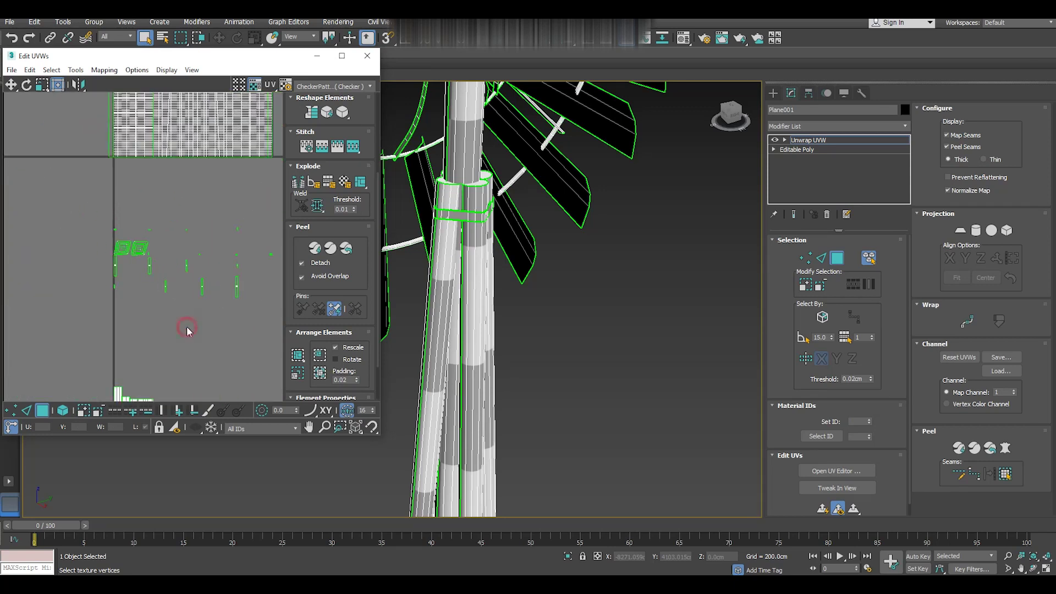
left_click_drag(298, 329, 297, 352)
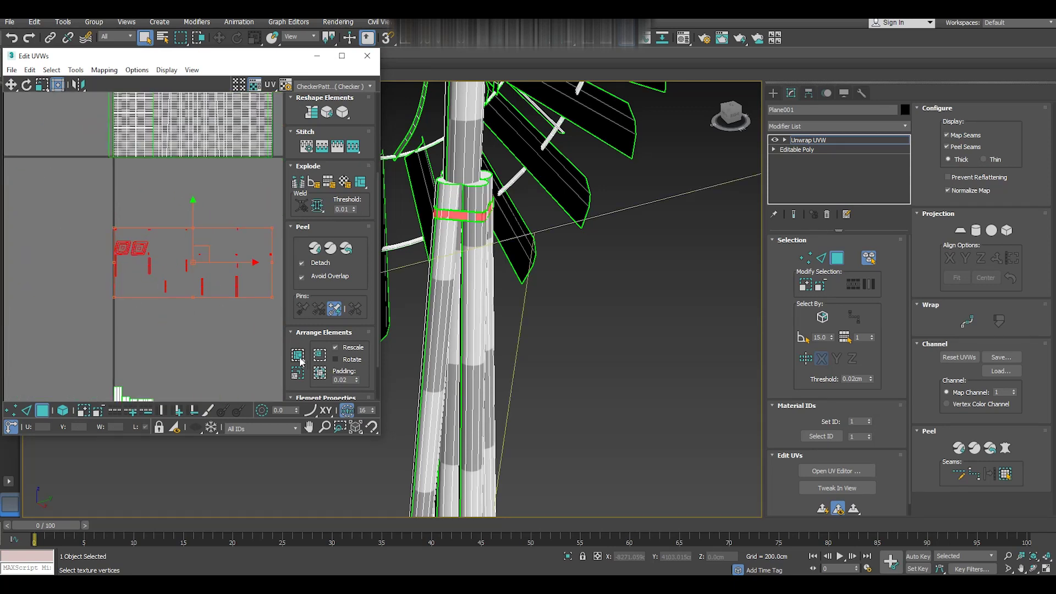
left_click(298, 355)
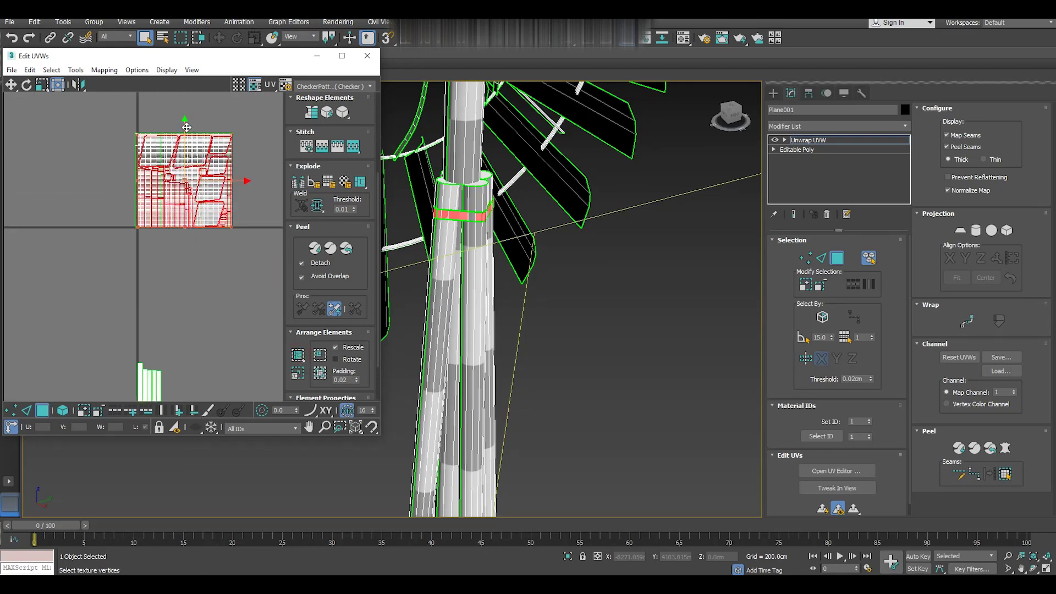
left_click_drag(194, 134, 261, 280)
left_click(260, 276)
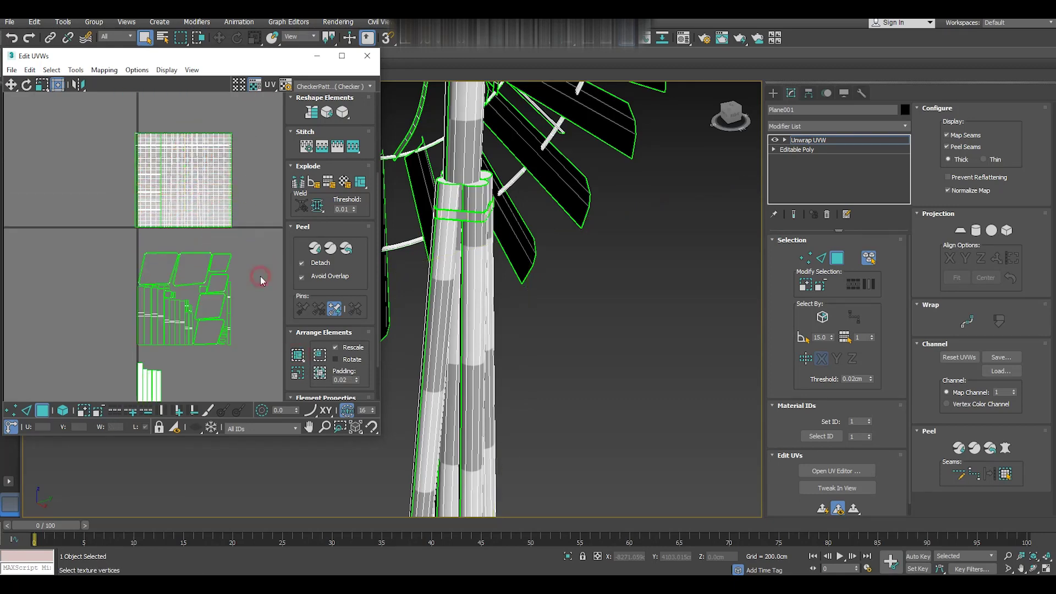
Select the hub faces and apply Unfold Mapping to them.
key("z")
left_click(533, 234)
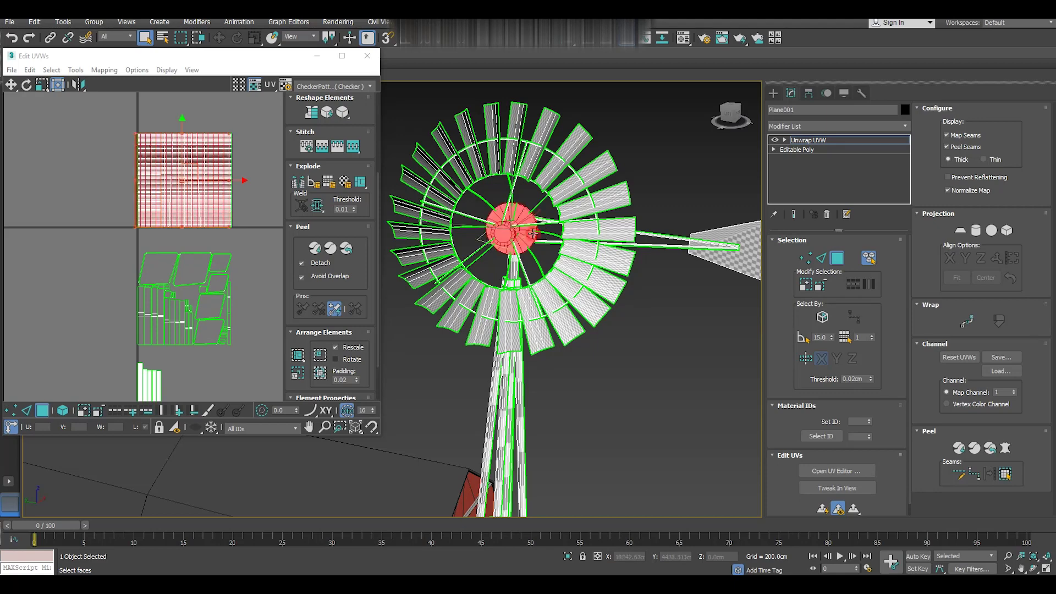
left_click(104, 70)
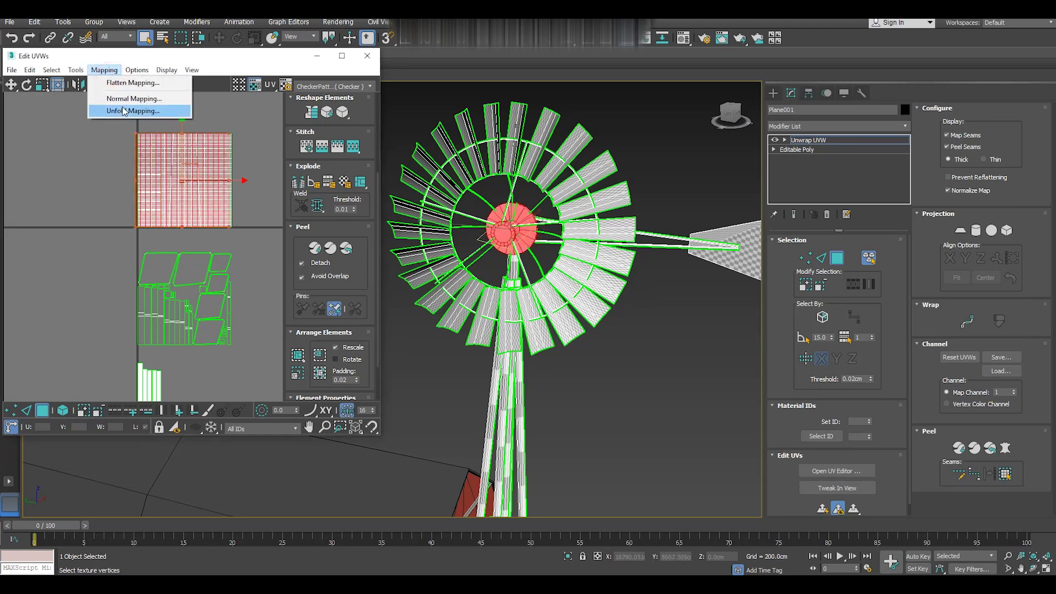
left_click(112, 95)
left_click(139, 79)
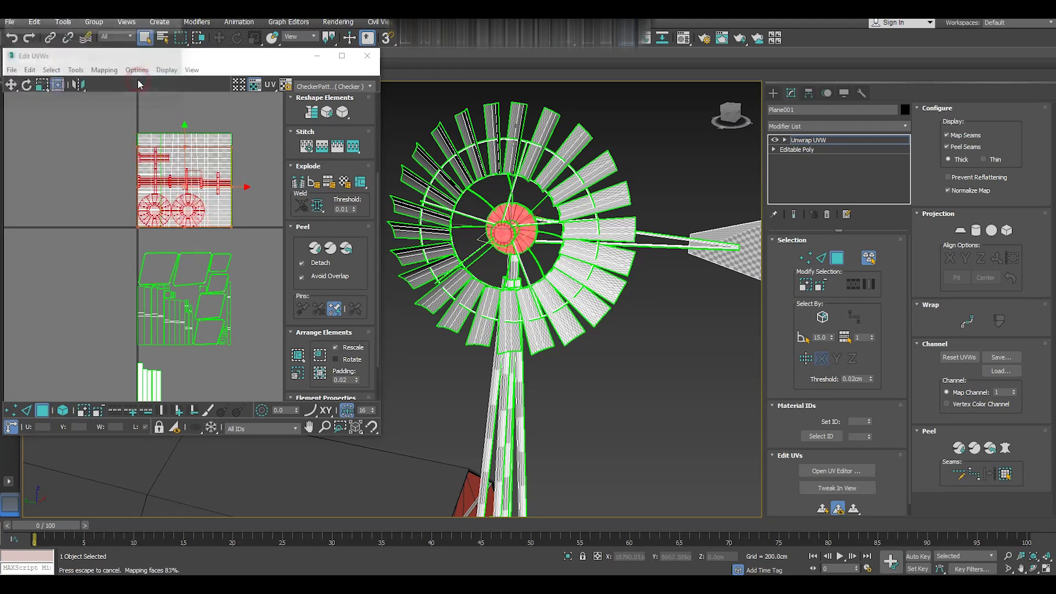
Move the hub UV clusters to the left of the blade grid.
left_click_drag(189, 189, 124, 188)
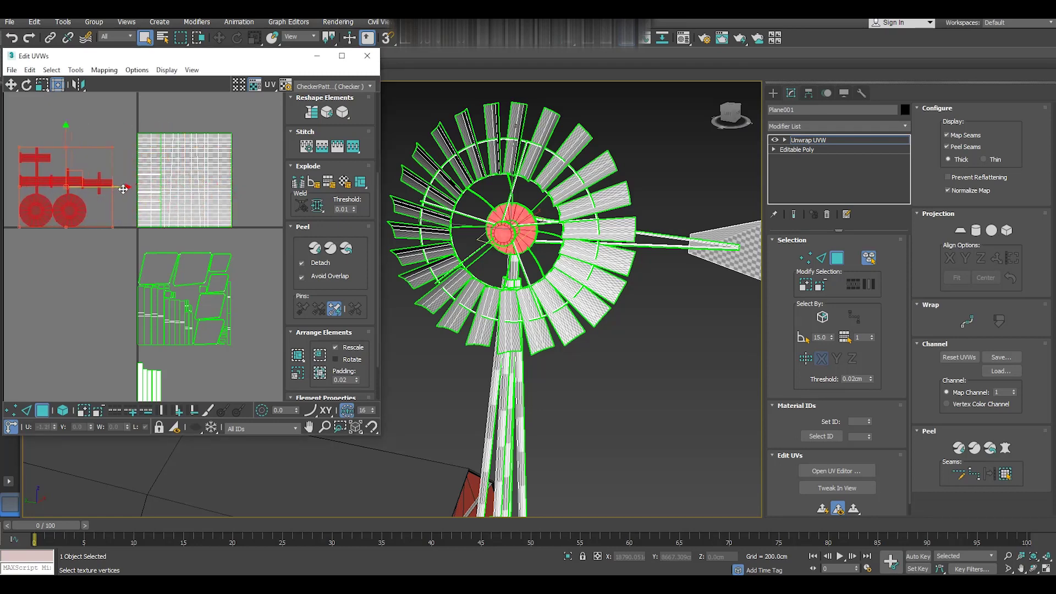
left_click(111, 236)
scroll(89, 187, "up", 3)
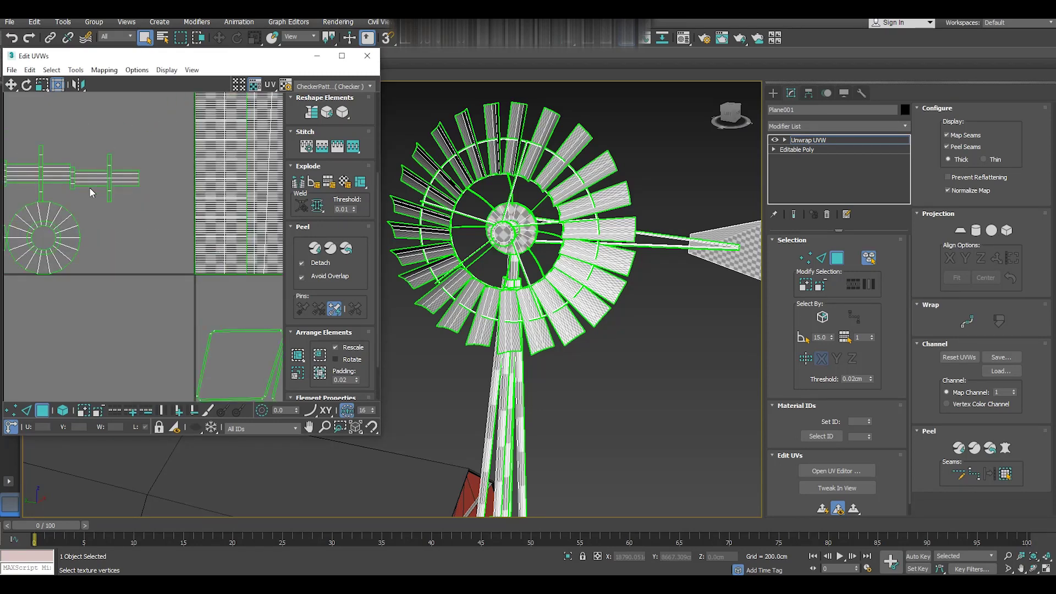
scroll(88, 195, "down", 2)
scroll(86, 204, "down", 2)
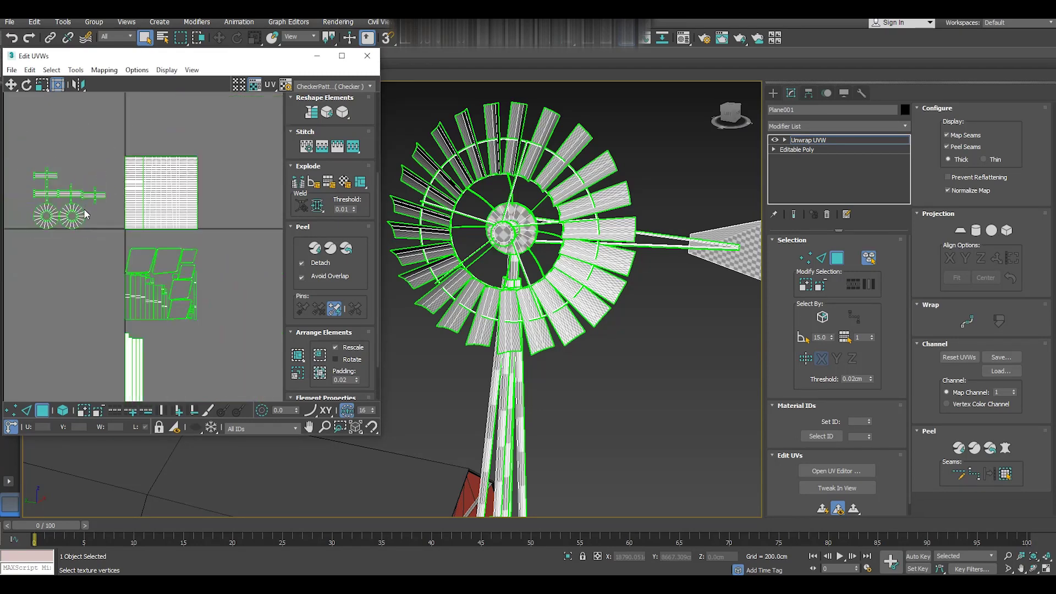
left_click(206, 242)
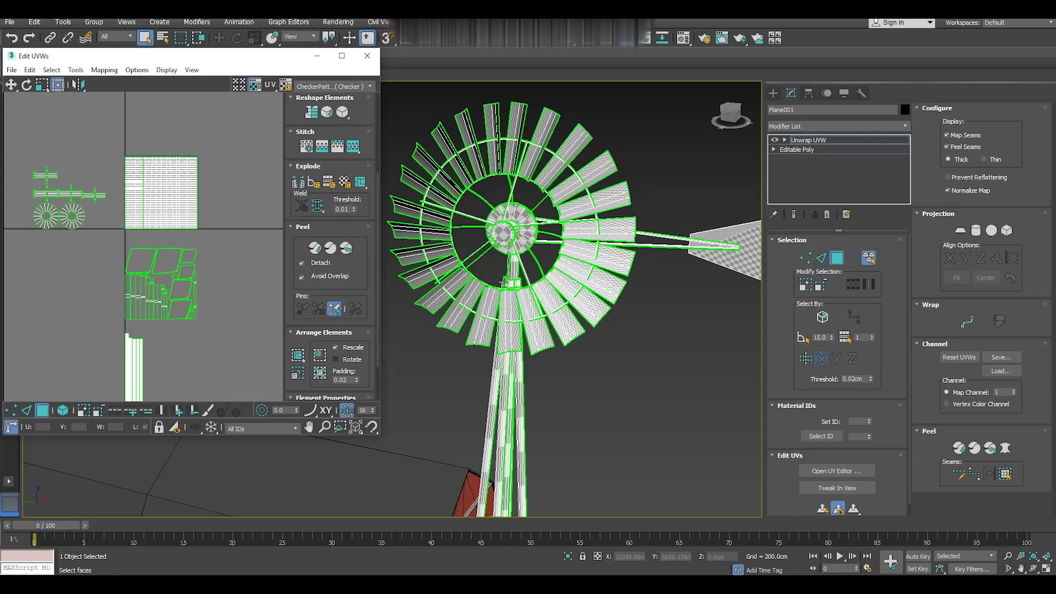
Select all the blade wheel faces and rescale their UVs.
left_click(473, 312)
double_click(468, 308)
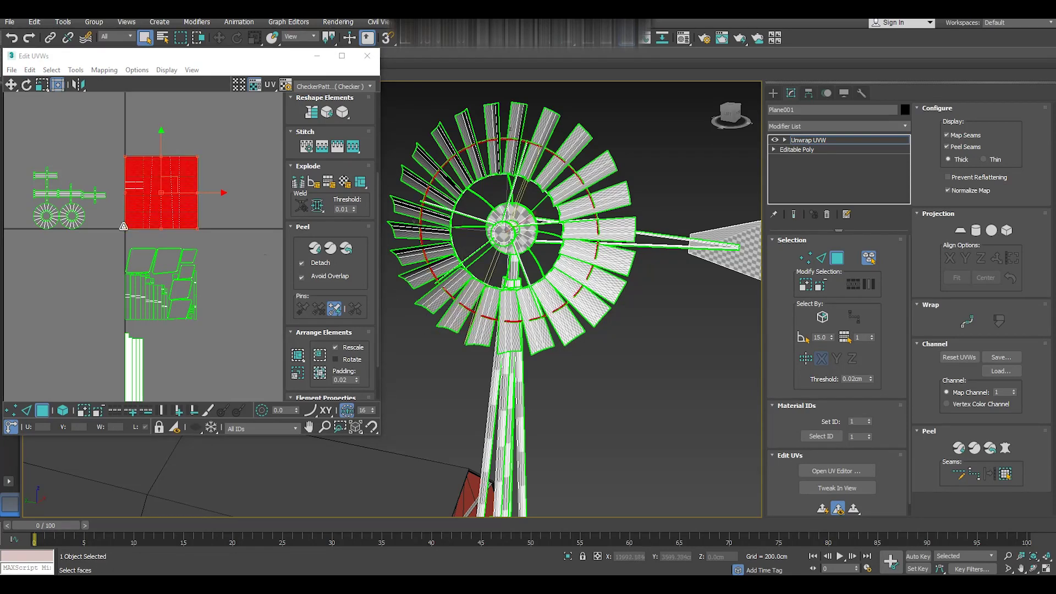
scroll(165, 189, "up", 3)
scroll(146, 189, "up", 4)
left_click(141, 180)
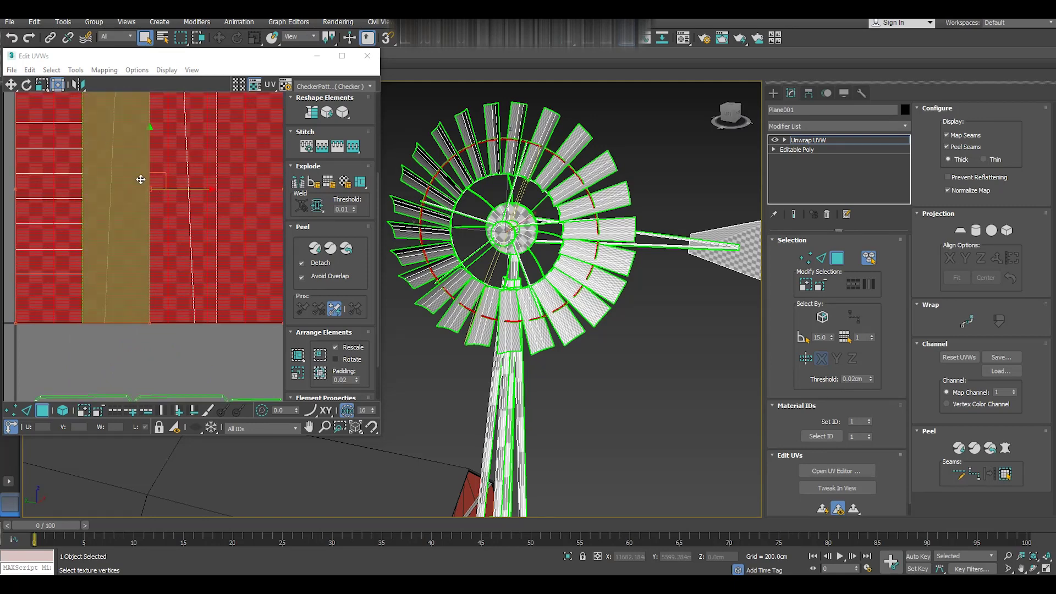
left_click(42, 84)
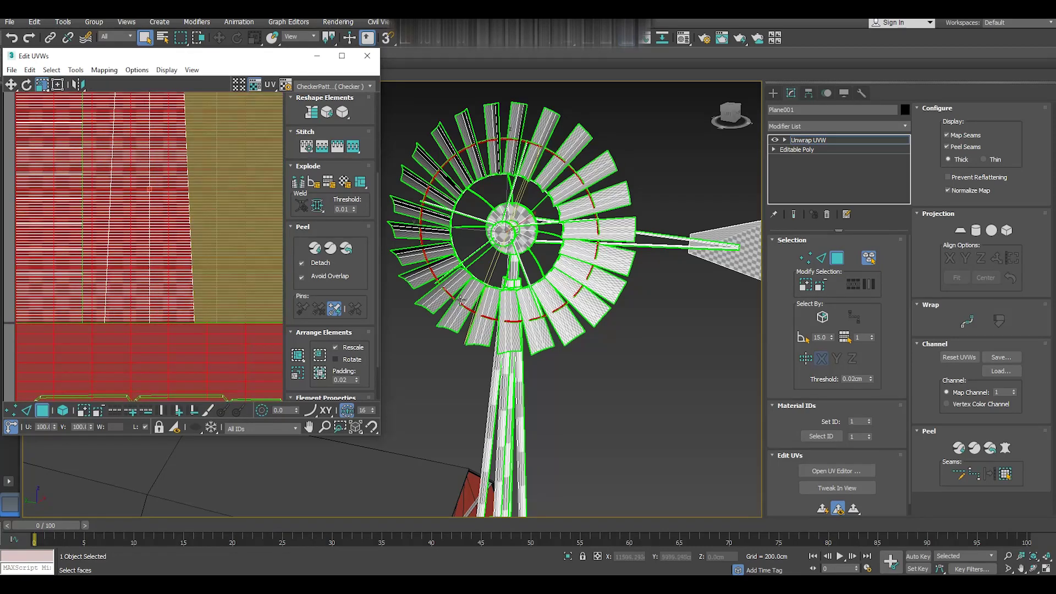
scroll(459, 301, "up", 3)
scroll(465, 328, "up", 4)
scroll(465, 328, "up", 3)
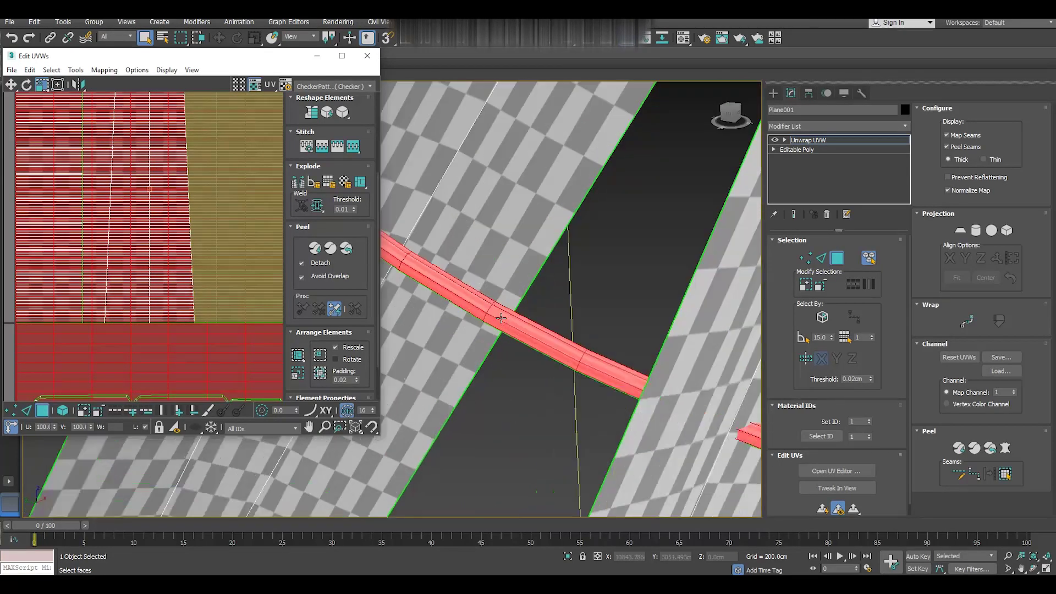
scroll(466, 328, "up", 3)
mouse_move(169, 294)
left_mouse_down()
mouse_move(140, 207)
mouse_move(287, 308)
left_mouse_up()
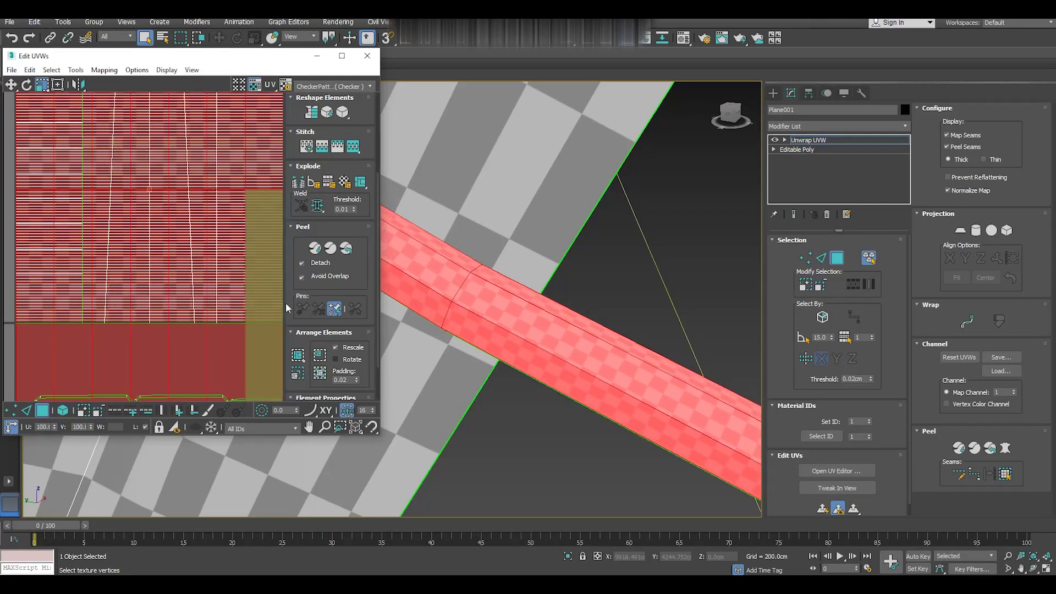
Repack the UV shells and shift the thin ring strip left of the blade square.
left_click(300, 357)
scroll(202, 242, "down", 2)
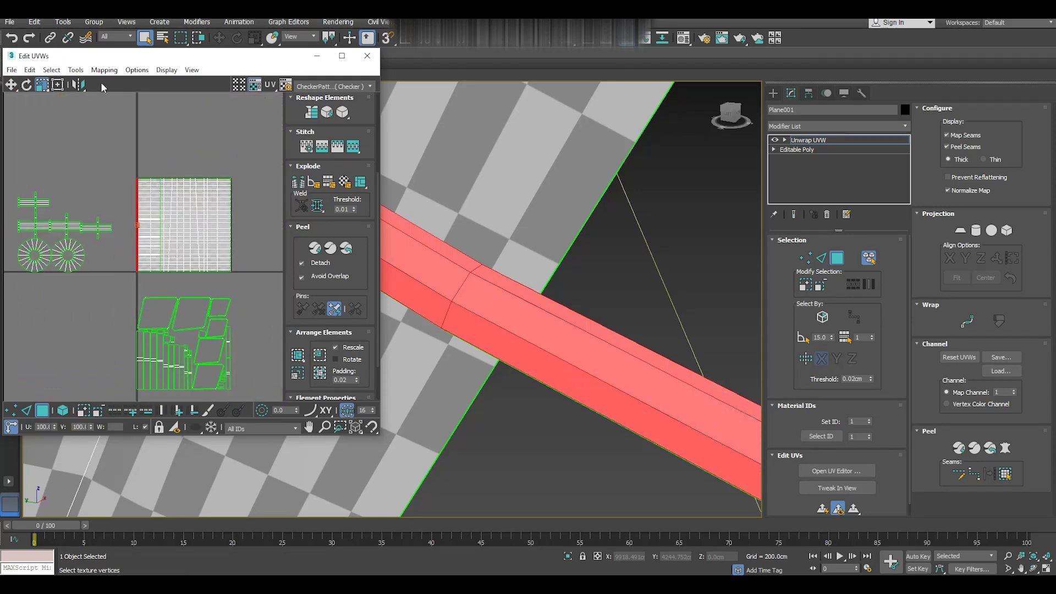
left_click(58, 85)
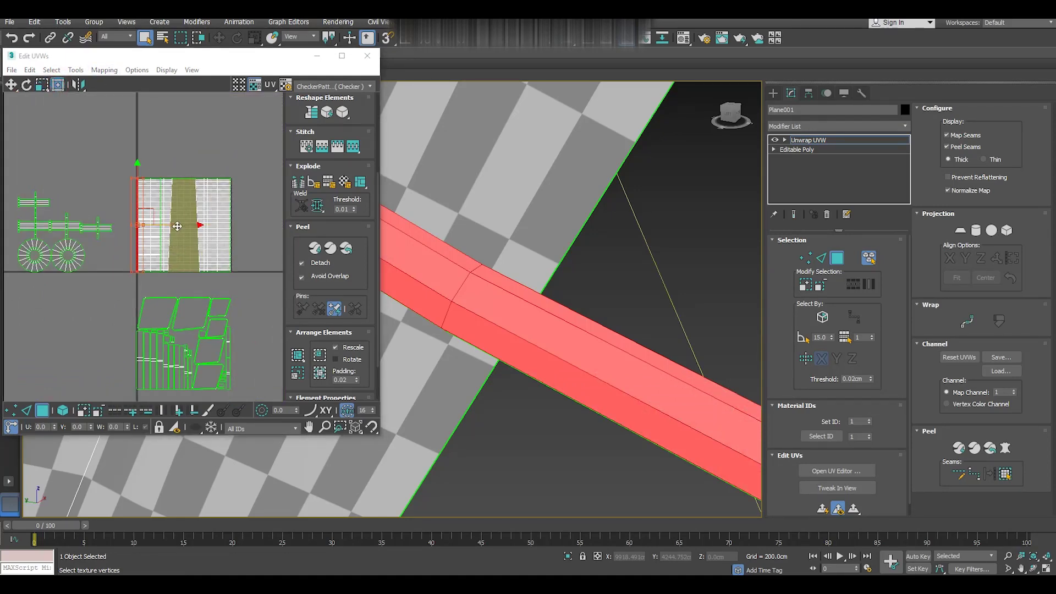
left_click_drag(165, 225, 148, 225)
scroll(513, 332, "down", 1)
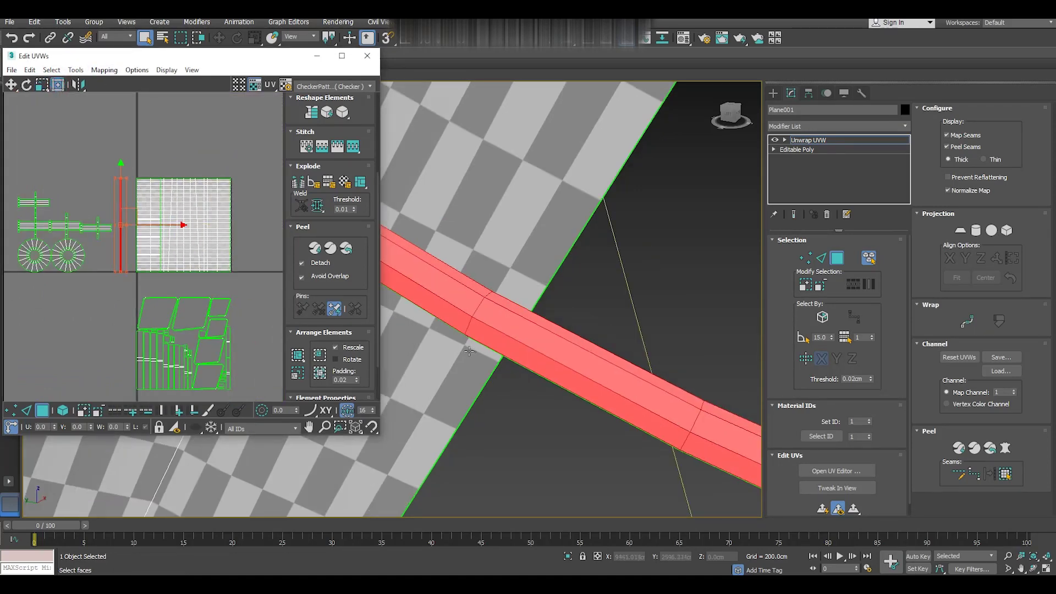
scroll(528, 308, "down", 3)
scroll(544, 279, "down", 2)
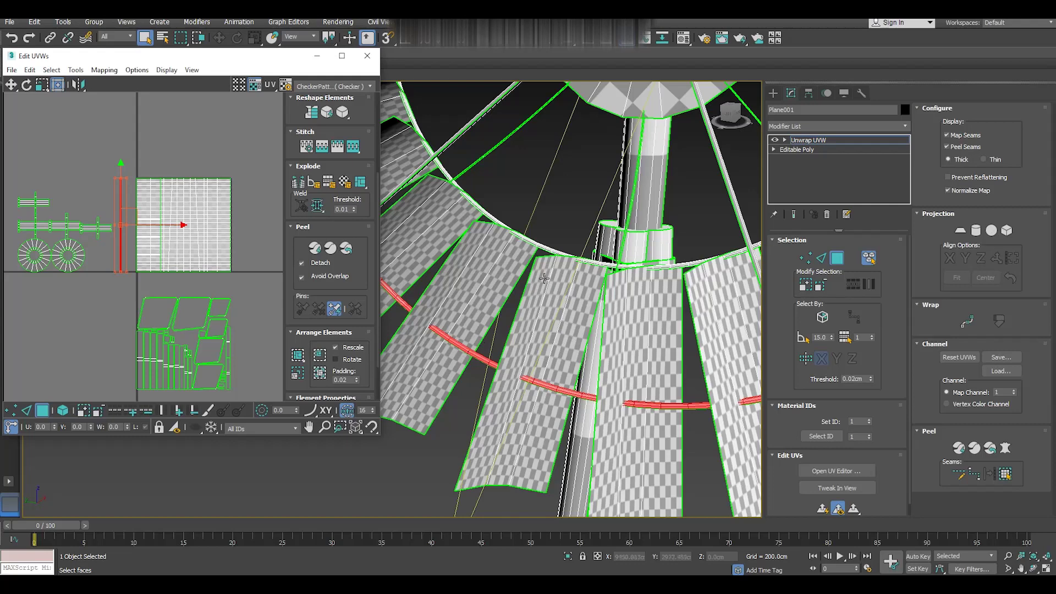
Clear the UV selection and select the wheel's ring faces.
left_click(539, 247)
left_click(533, 242)
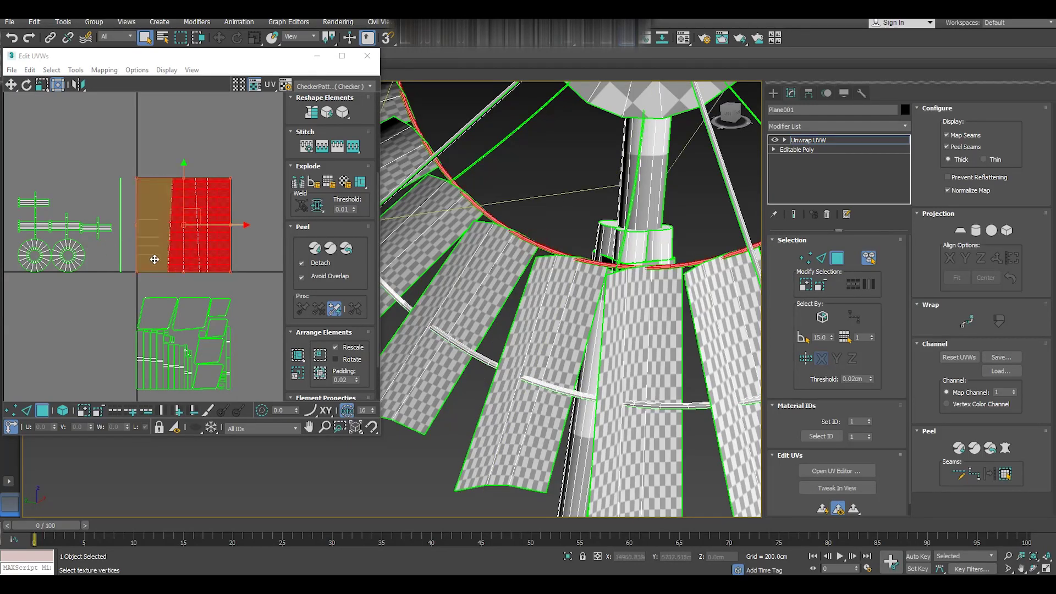
scroll(154, 259, "up", 3)
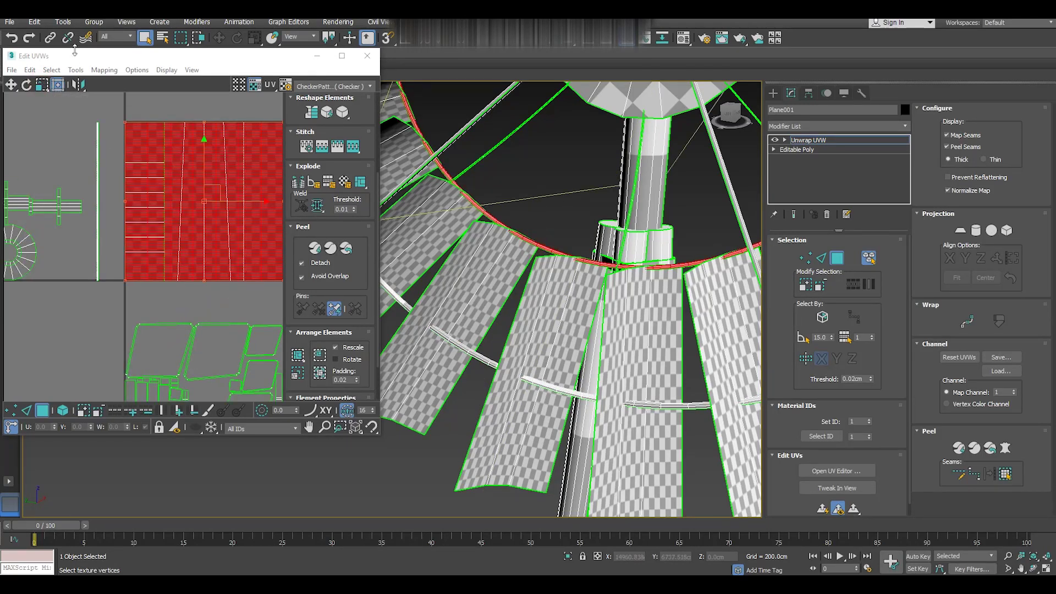
Scale and repack the middle ring block into a second thin strip beside the first.
left_click(41, 85)
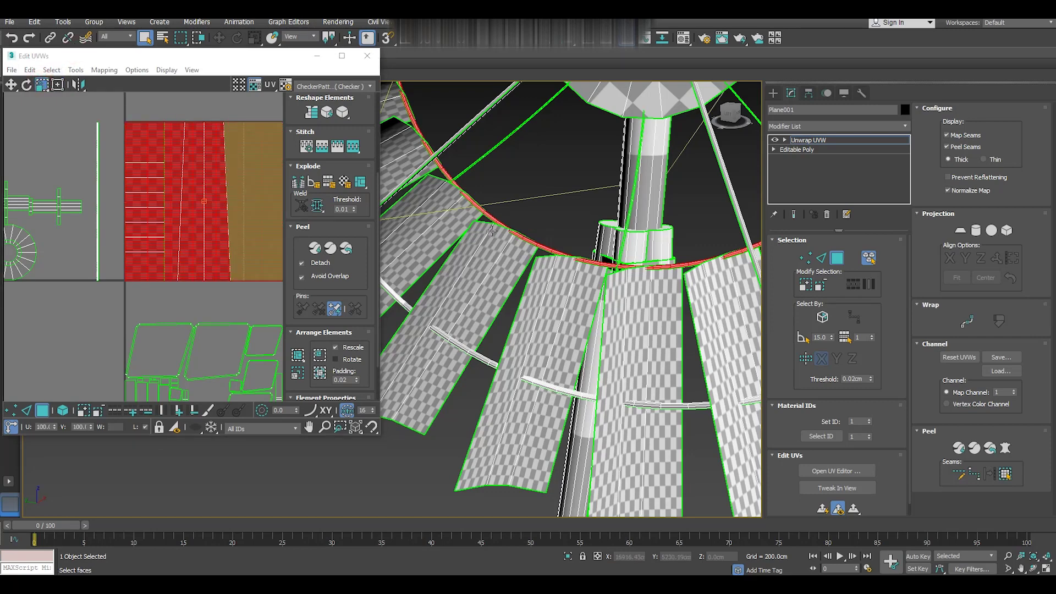
scroll(491, 231, "up", 3)
scroll(503, 219, "up", 2)
left_click(177, 224)
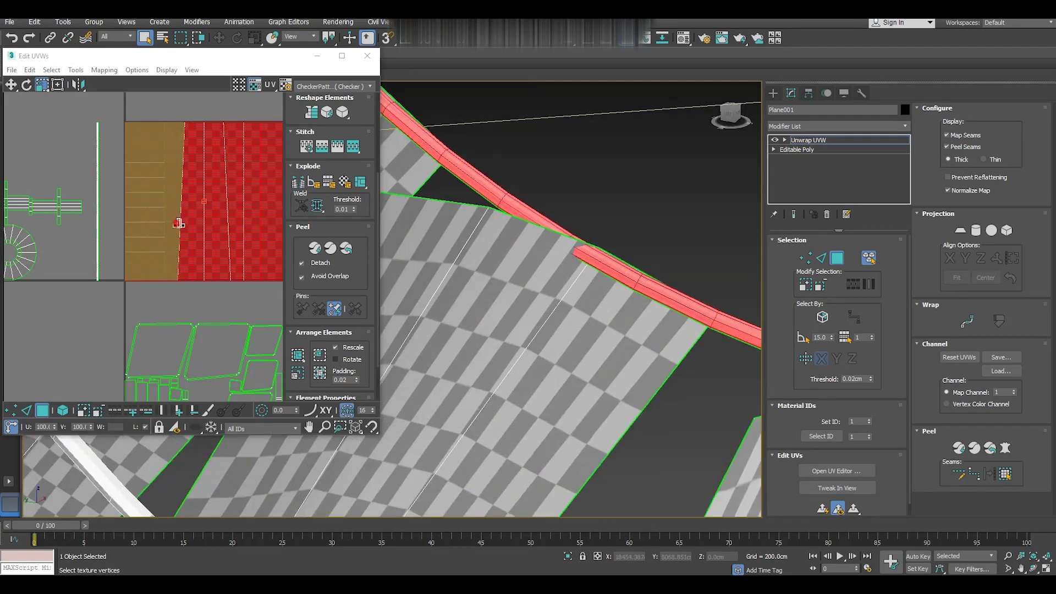
key("ctrl+a")
left_click(212, 224, "alt")
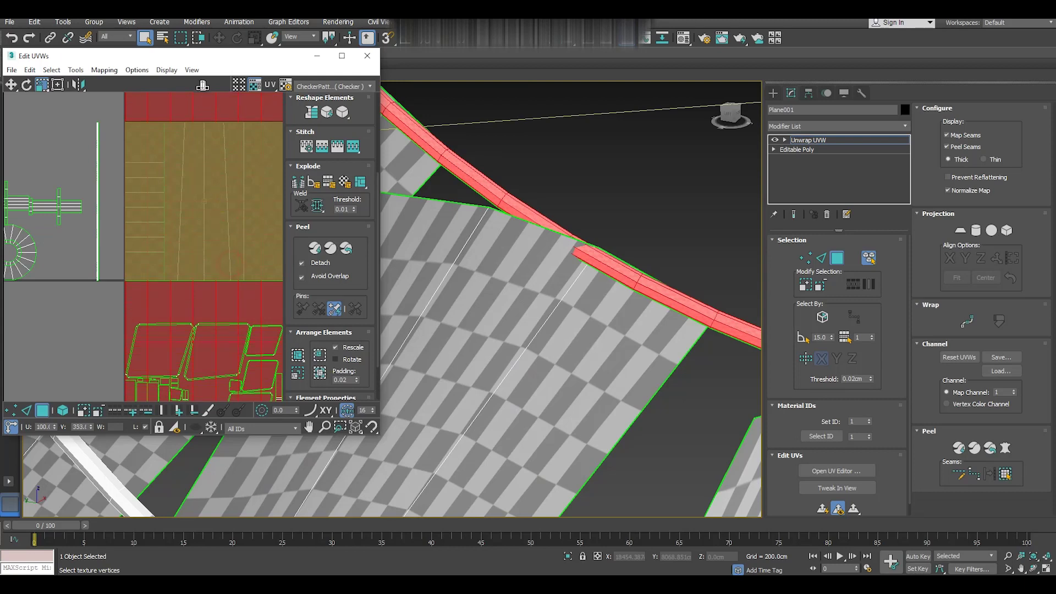
left_click(204, 132)
left_click(300, 355)
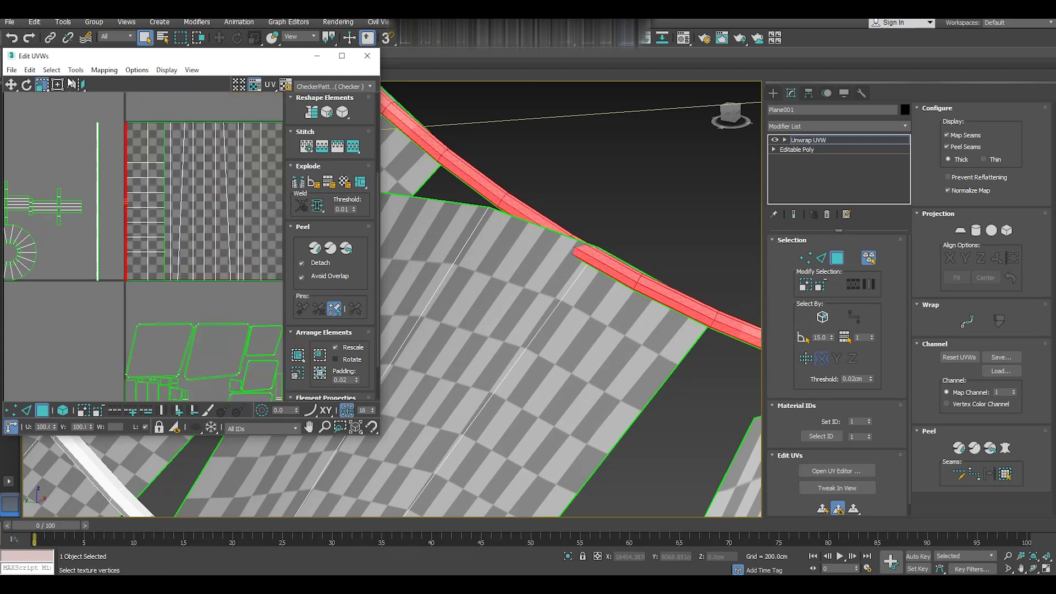
left_click(57, 84)
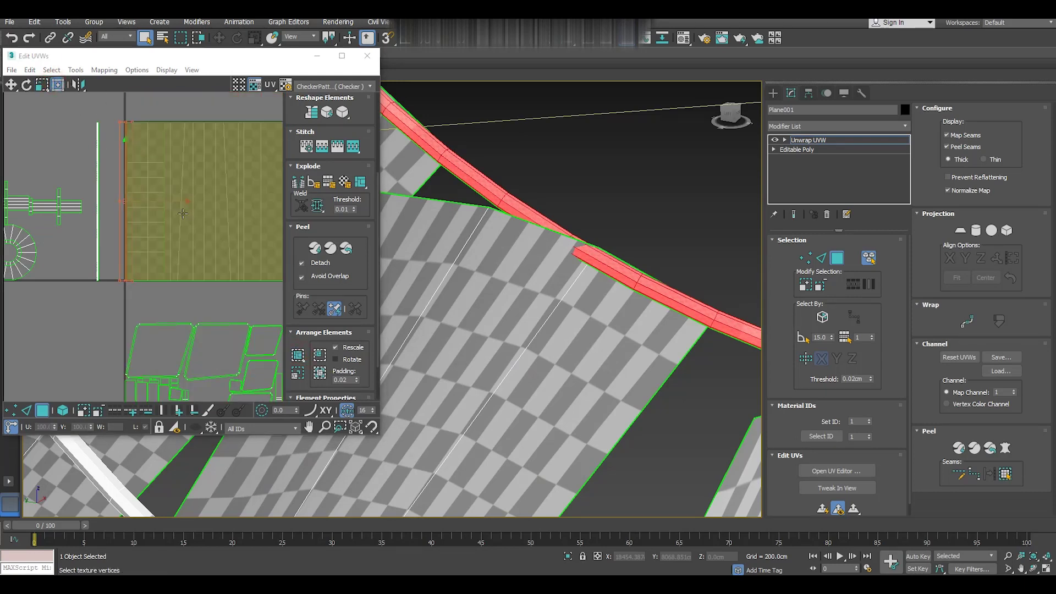
left_click(81, 253)
Select the lower and right-side windmill blades in the viewport.
left_click(501, 322)
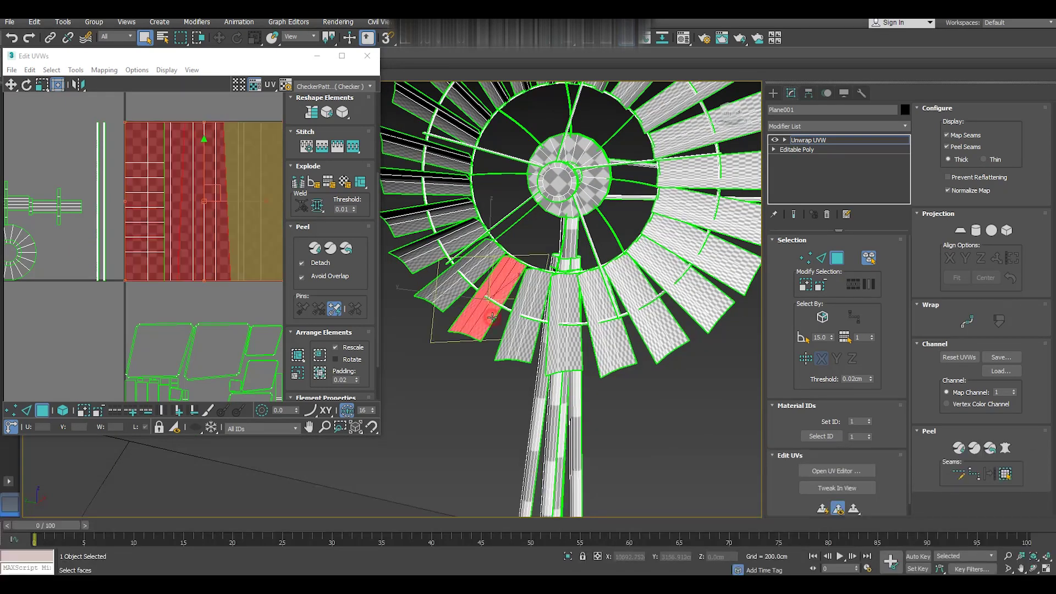
left_click(525, 334, "ctrl")
left_click(577, 352, "ctrl")
left_click(611, 352, "ctrl")
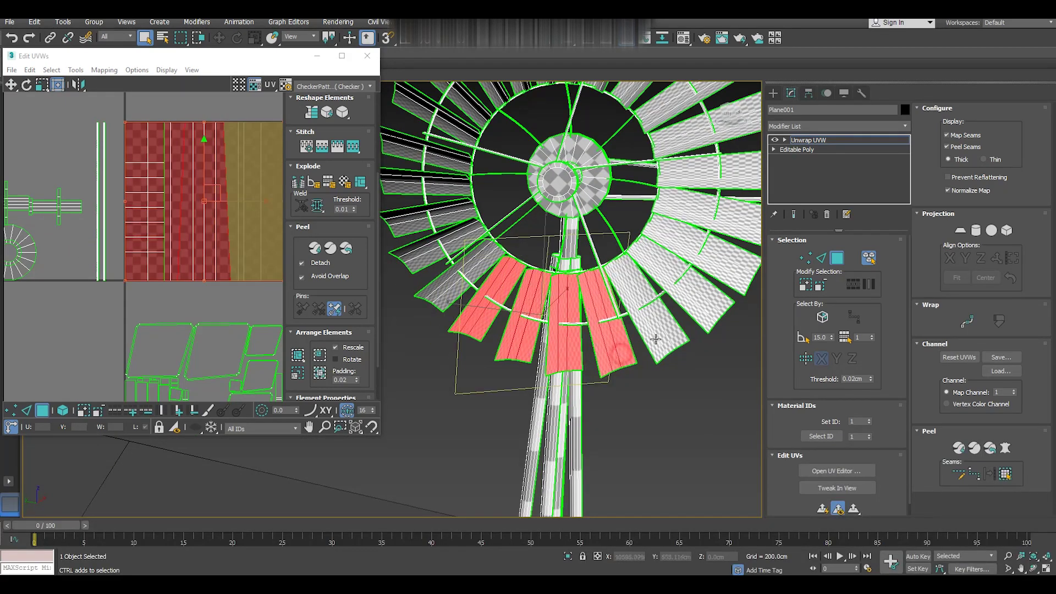
left_click(662, 333, "ctrl")
left_click(697, 314, "ctrl")
left_click(713, 264, "ctrl")
left_click(724, 217, "ctrl")
left_click(727, 170, "ctrl")
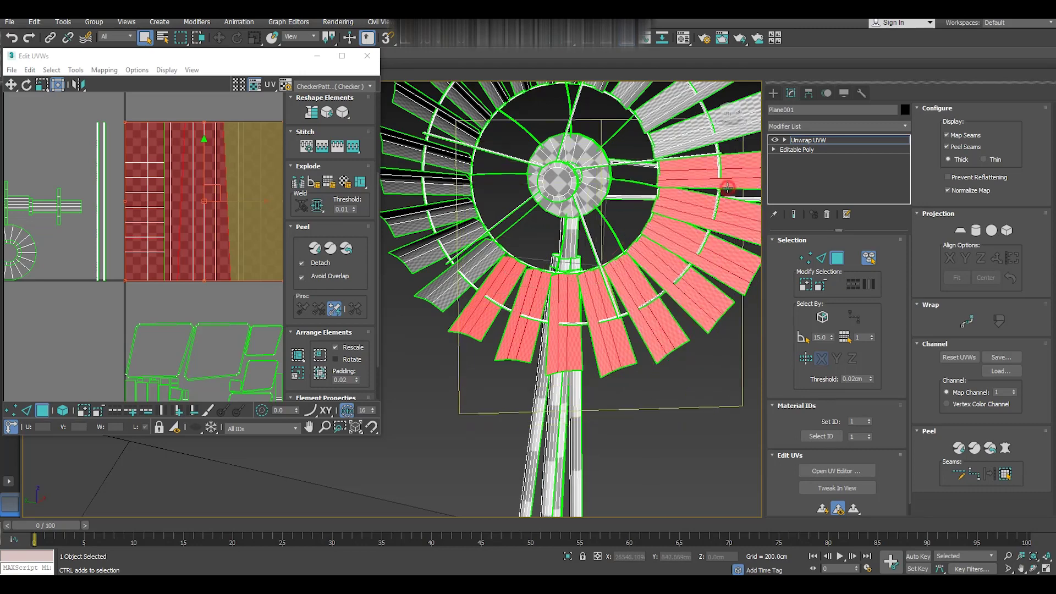
left_click(709, 122, "ctrl")
middle_click_drag(664, 176, 660, 252)
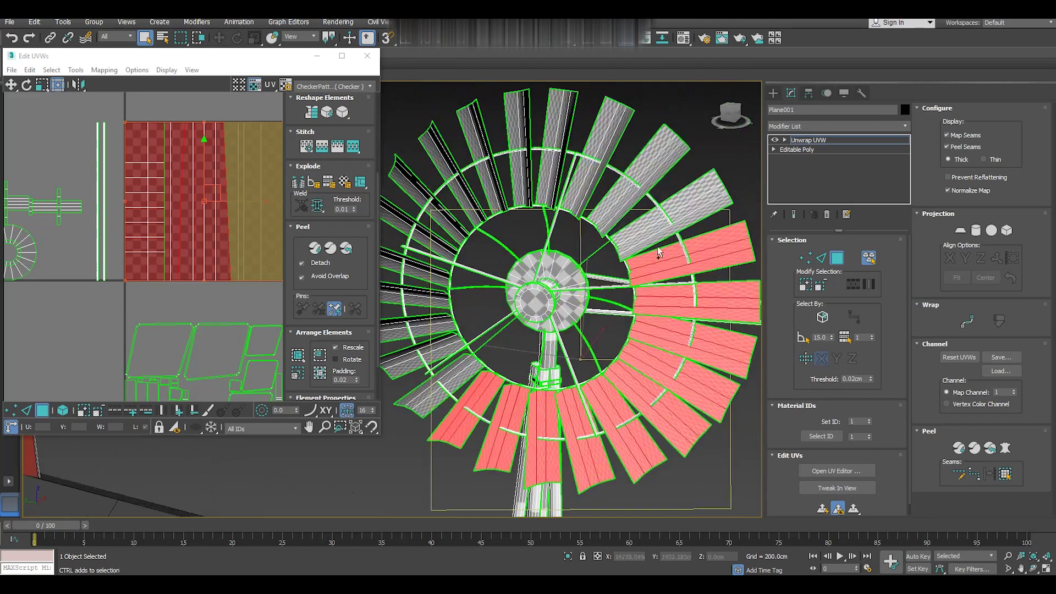
Add the upper, top and remaining left-side grey blades to the selection.
left_click(687, 203, "ctrl")
left_click(649, 168, "ctrl")
left_click(618, 160, "ctrl")
left_click(547, 128, "ctrl")
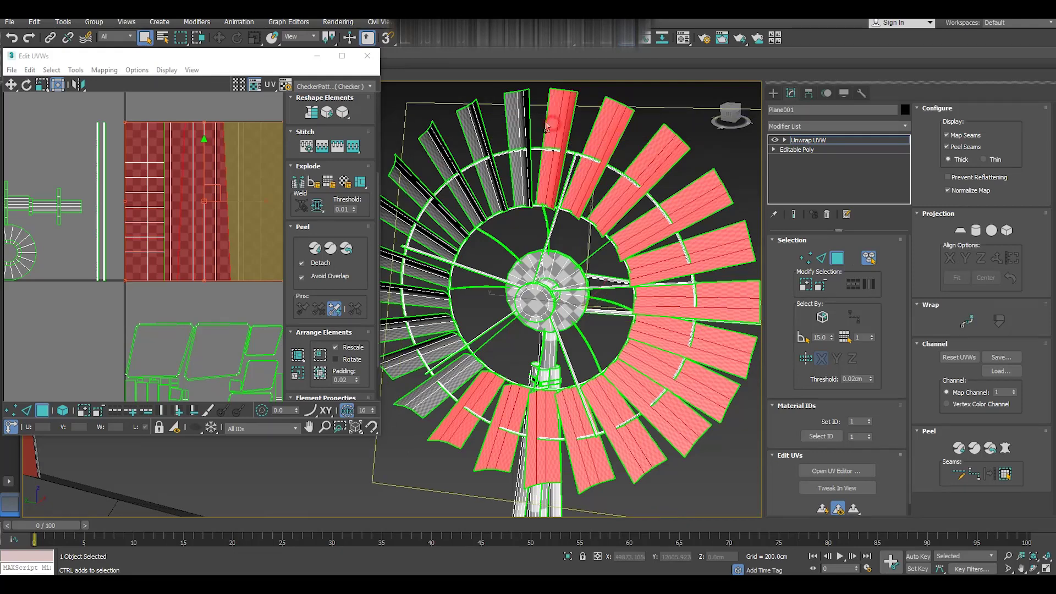
left_click(518, 118, "ctrl")
left_click(465, 121, "ctrl")
left_click(436, 141, "ctrl")
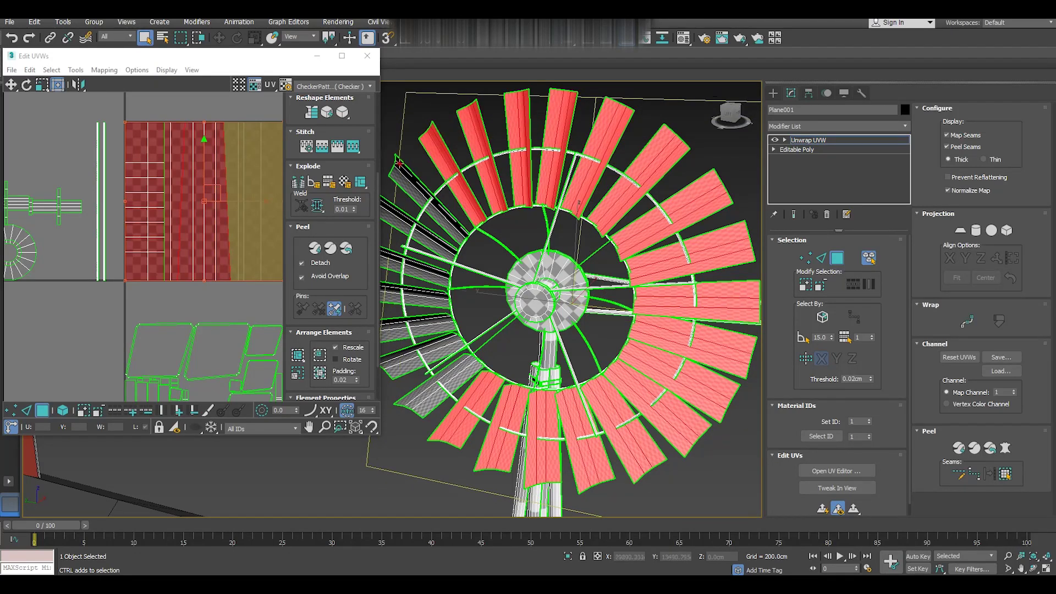
left_click(399, 163, "ctrl")
left_click(401, 213, "ctrl")
middle_click_drag(401, 213, 557, 173)
left_click_drag(418, 165, 464, 327, "ctrl")
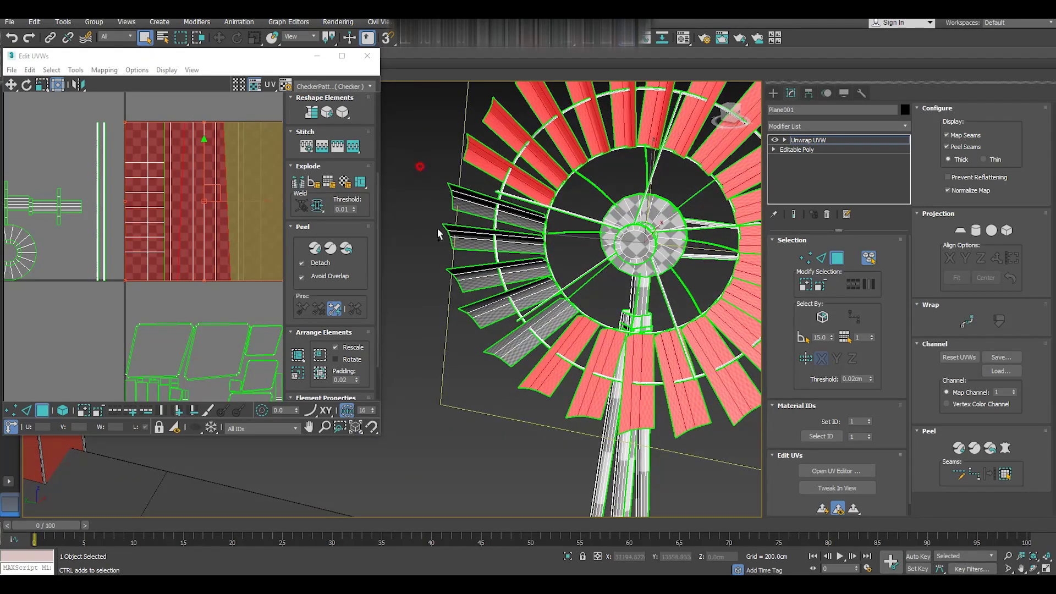
left_click(496, 356, "ctrl")
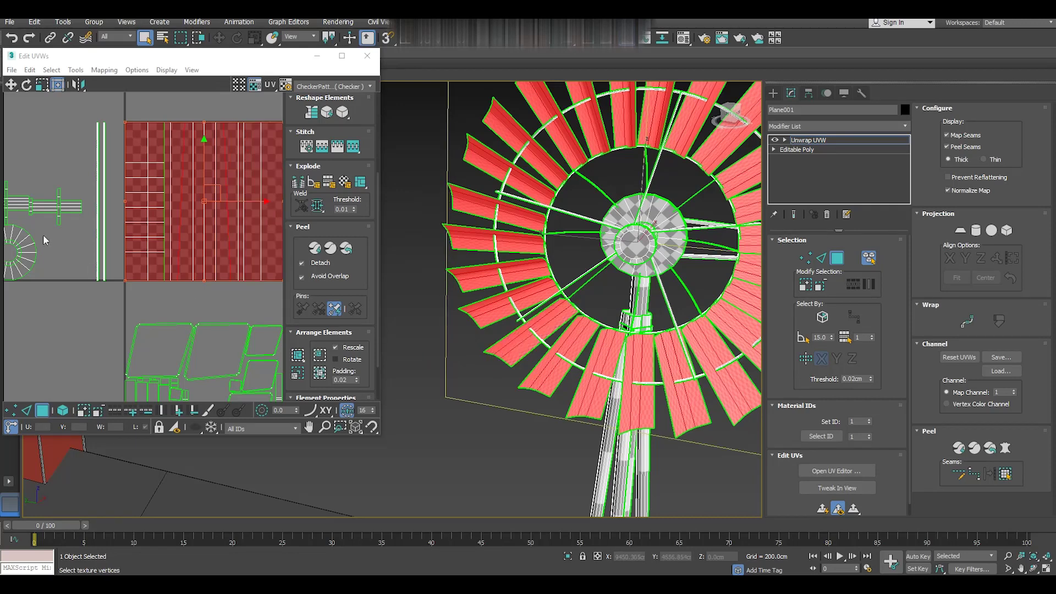
Pack the selected blade UVs with Arrange Elements.
left_click(297, 354)
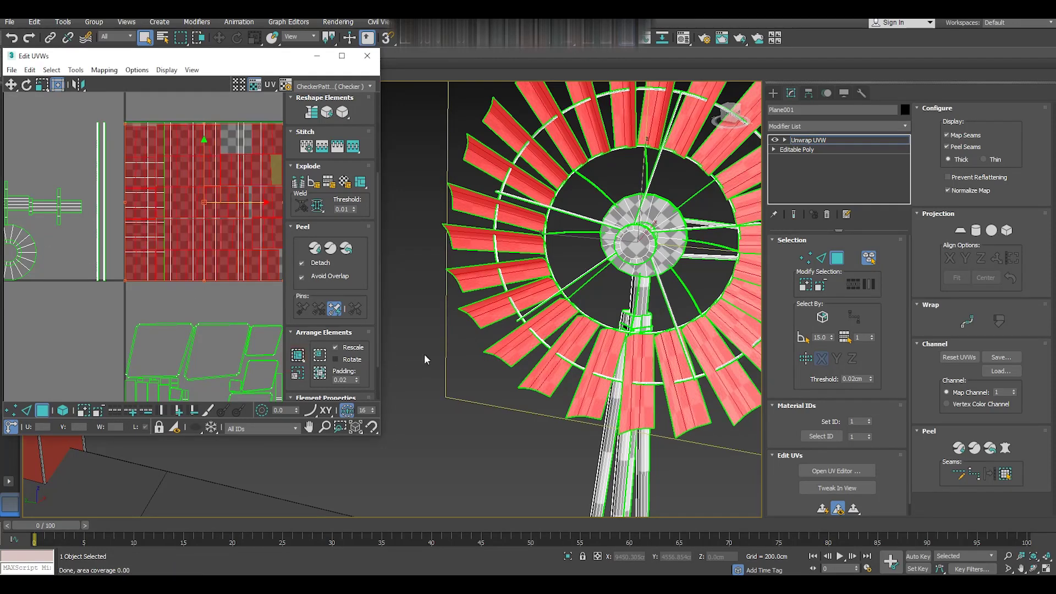
scroll(604, 378, "up", 5)
scroll(604, 378, "up", 3)
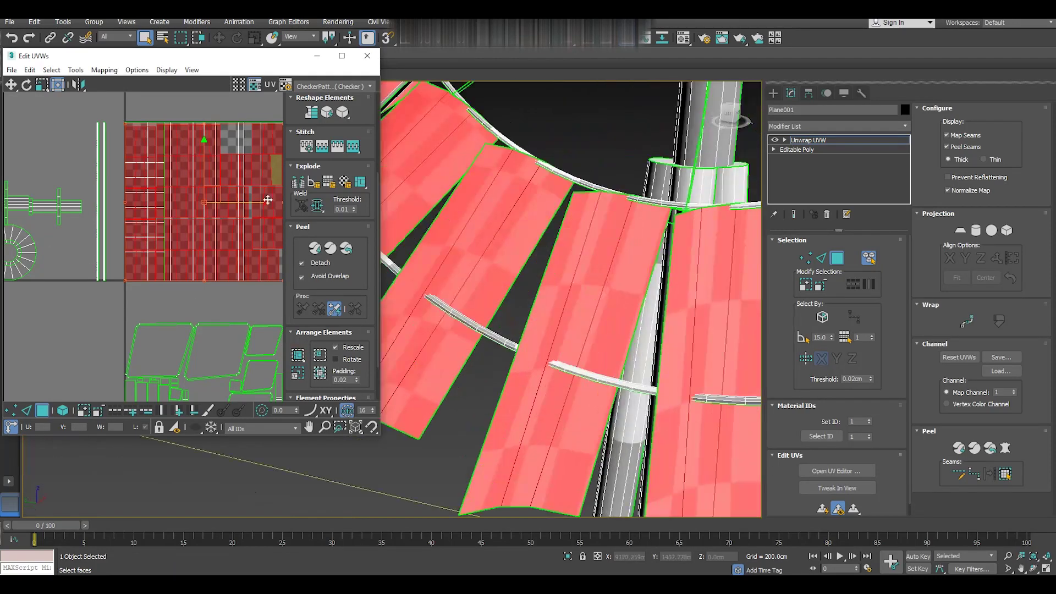
Relax the blade UVs with Tools > Relax until they settle.
left_click(76, 70)
left_click(91, 256)
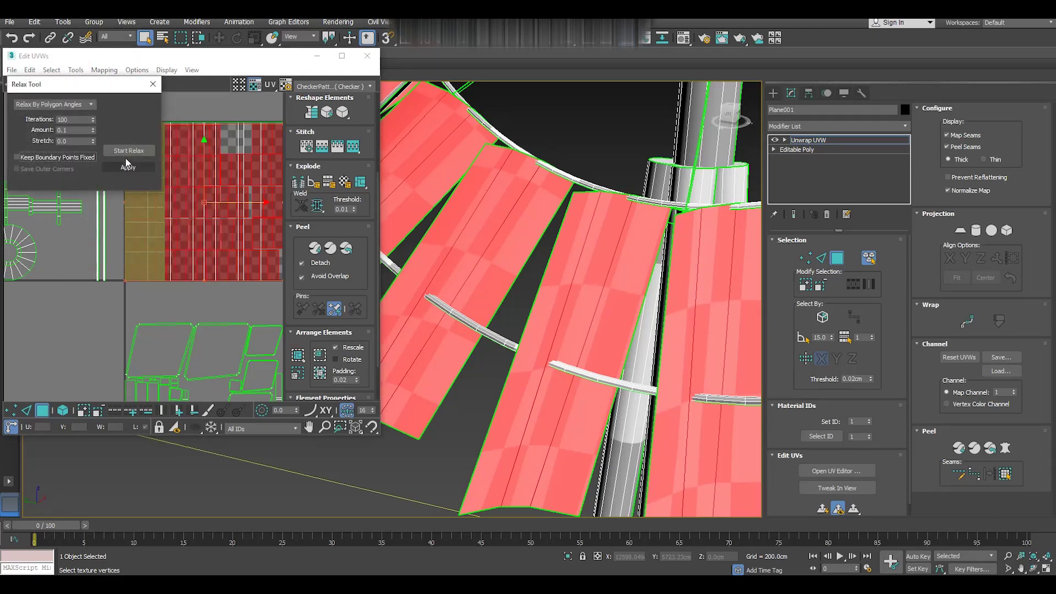
left_click(125, 157)
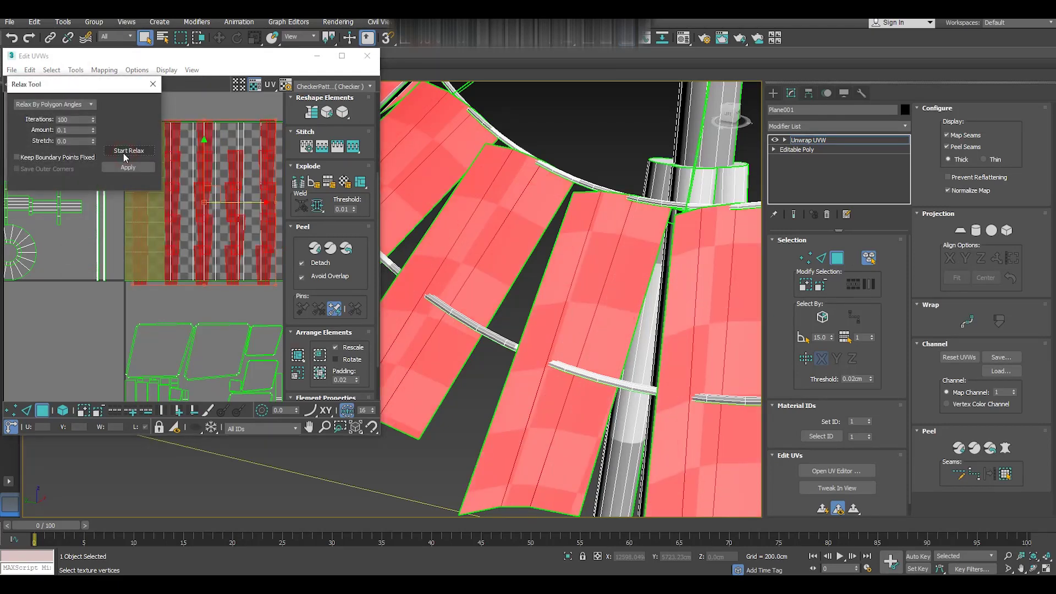
left_click(124, 155)
Repack all UV islands and move the blade block right of the others.
left_click(301, 356)
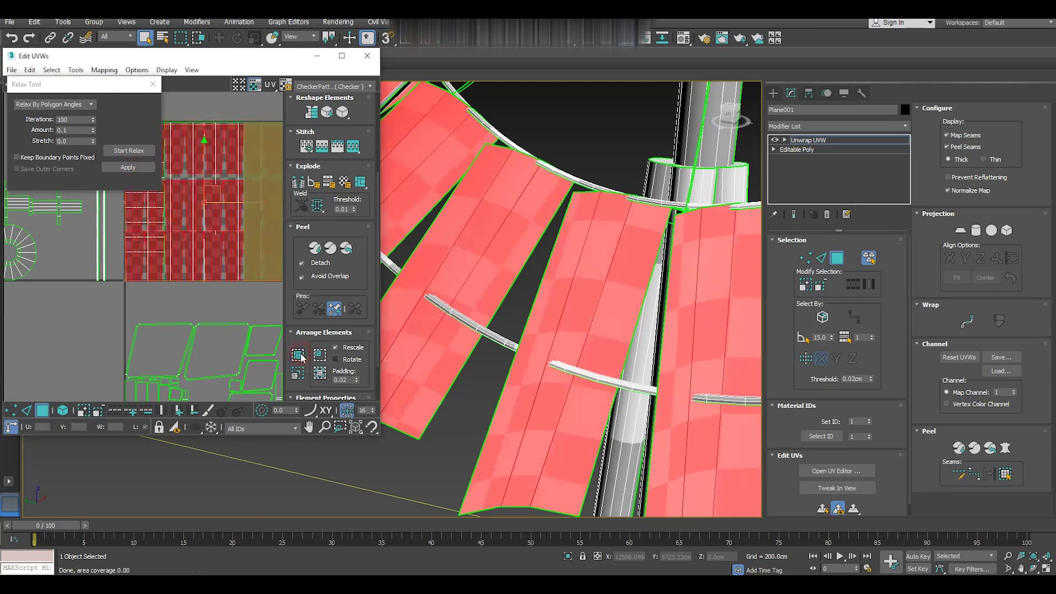
scroll(223, 245, "down", 4)
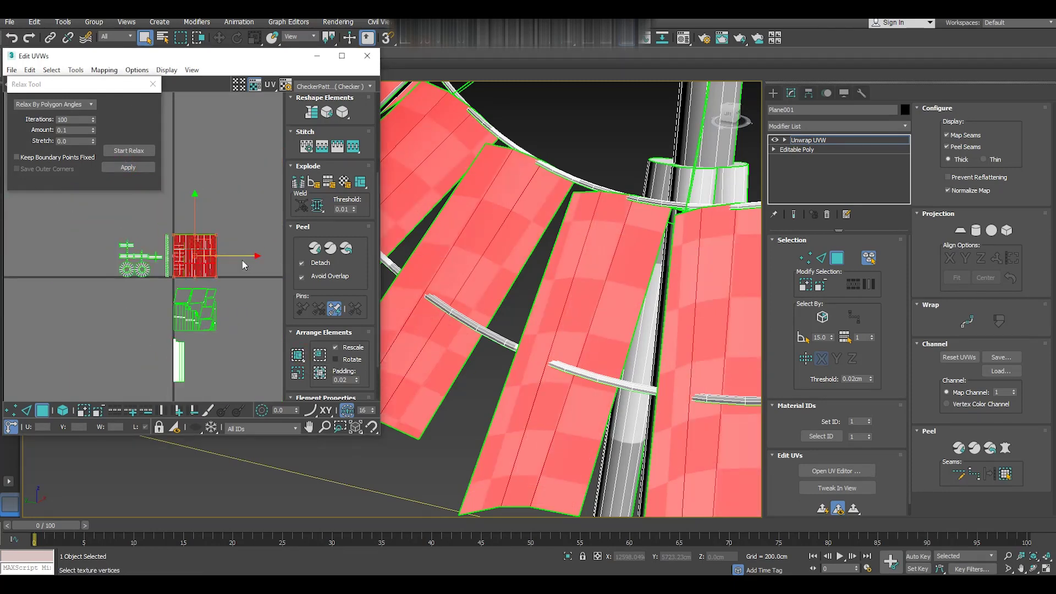
left_click_drag(237, 258, 291, 258)
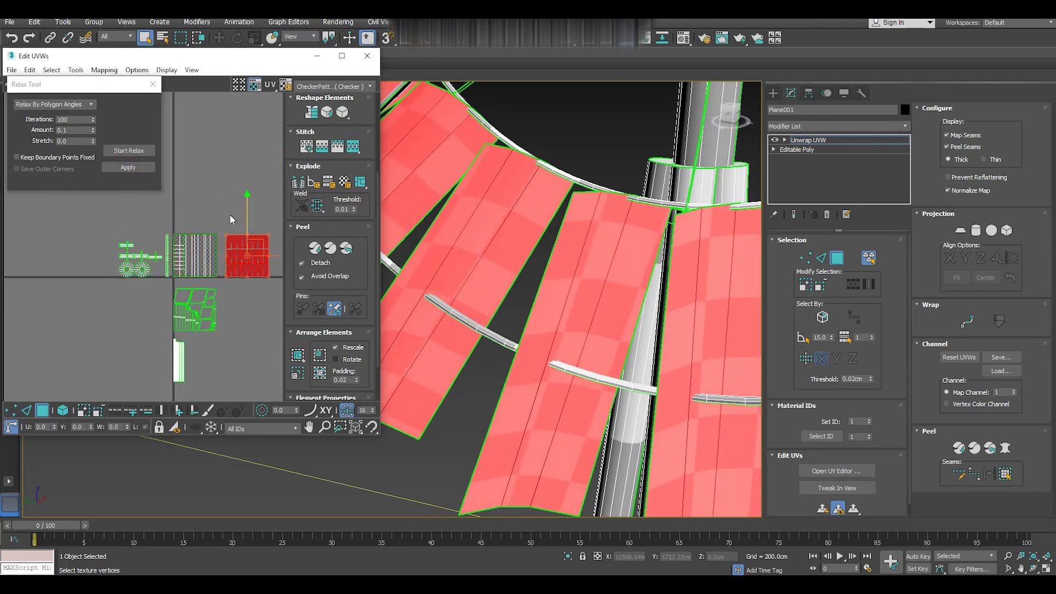
left_click(227, 216)
Close the relax settings and select the first two spokes around the hub.
left_click(153, 84)
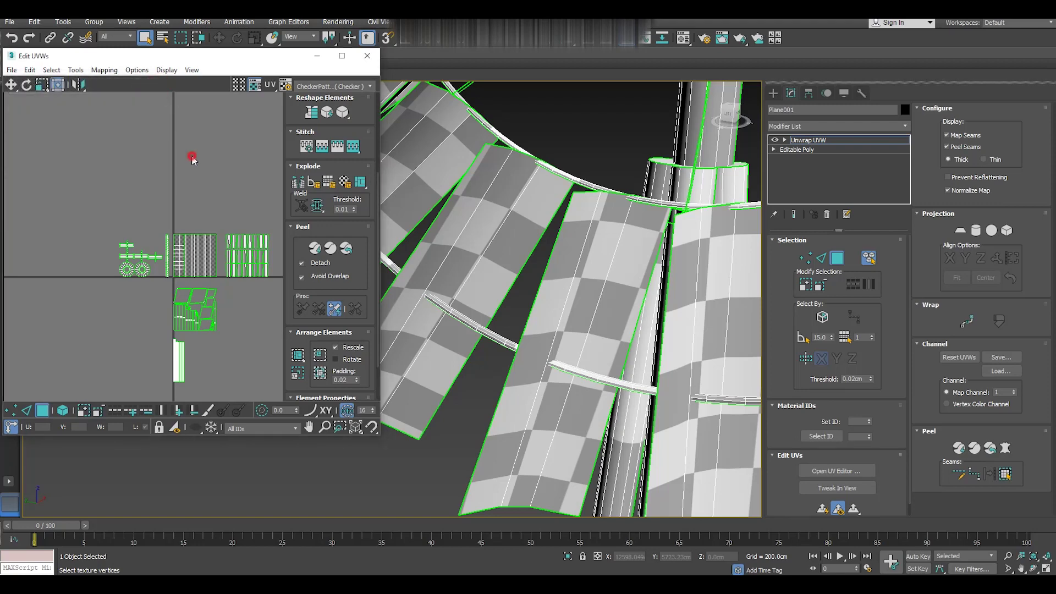
middle_click_drag(657, 314, 685, 310, "alt")
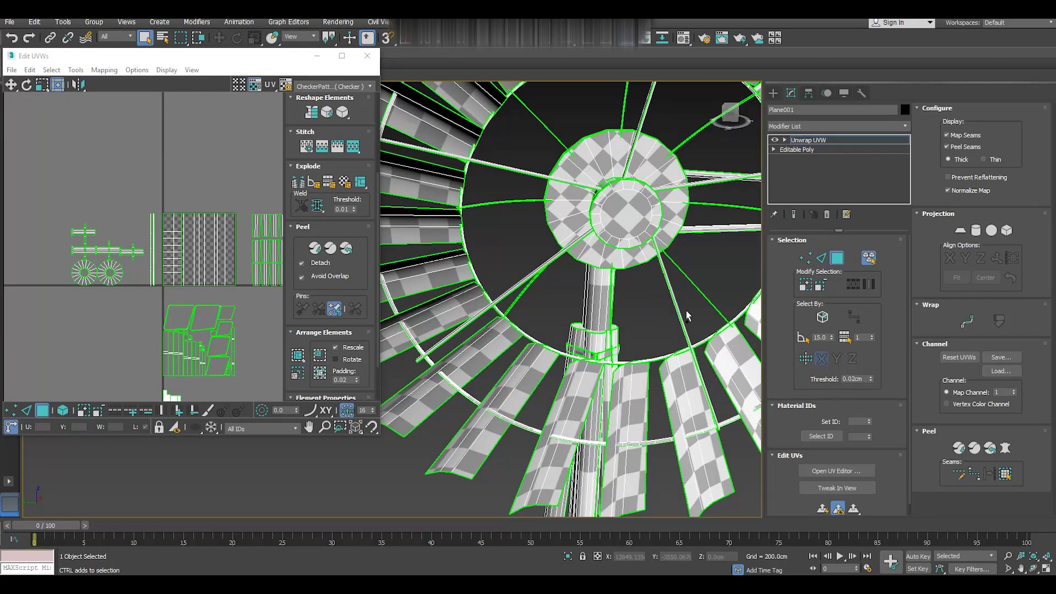
left_click(680, 309)
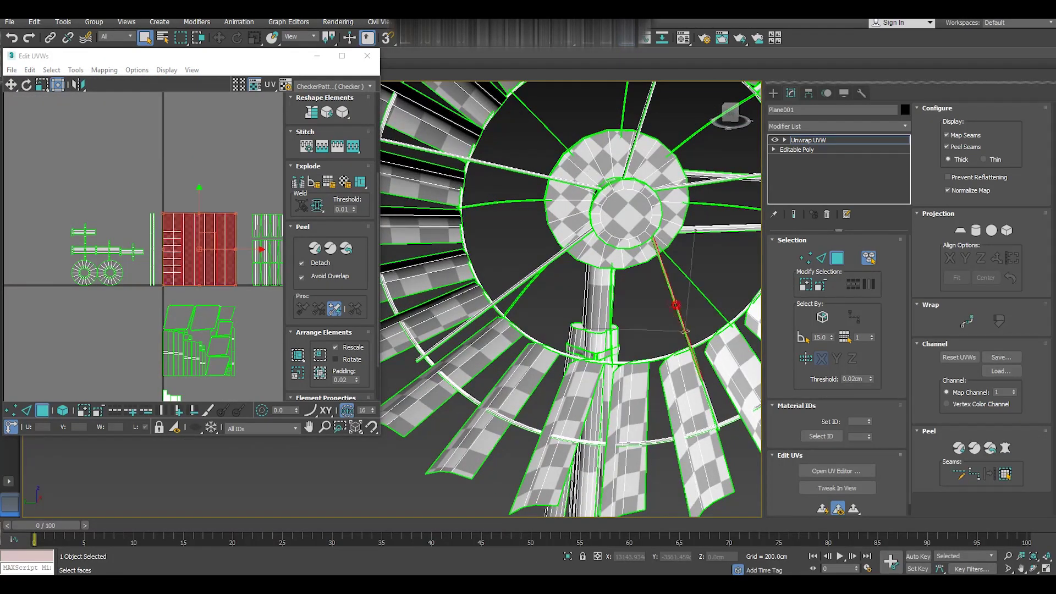
left_click(518, 172)
left_click(549, 263)
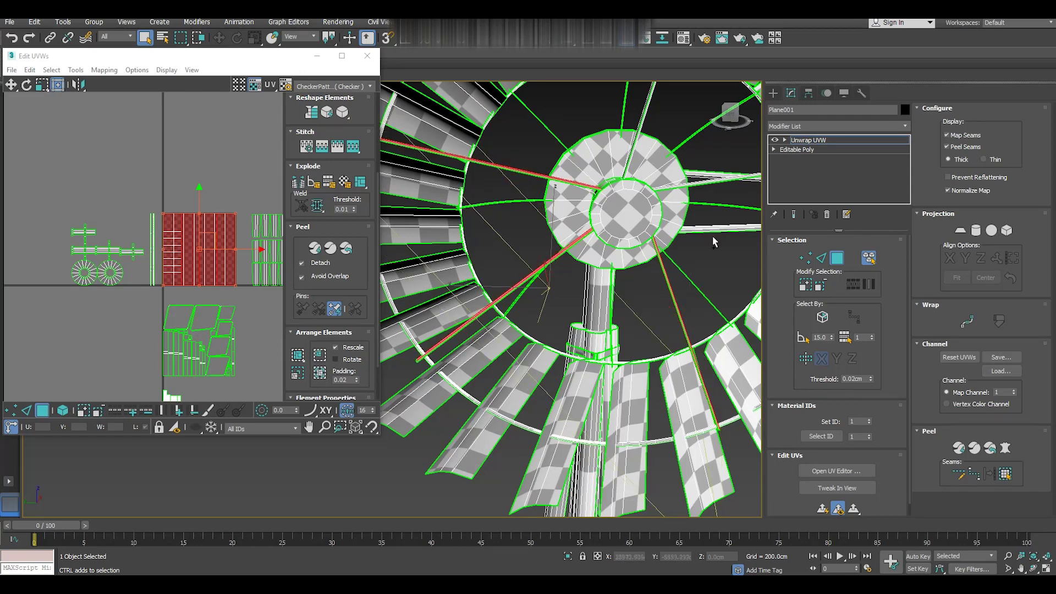
Add the right and up-right spokes to the hub spoke selection.
middle_click_drag(708, 253, 652, 241, "alt")
left_click(651, 237)
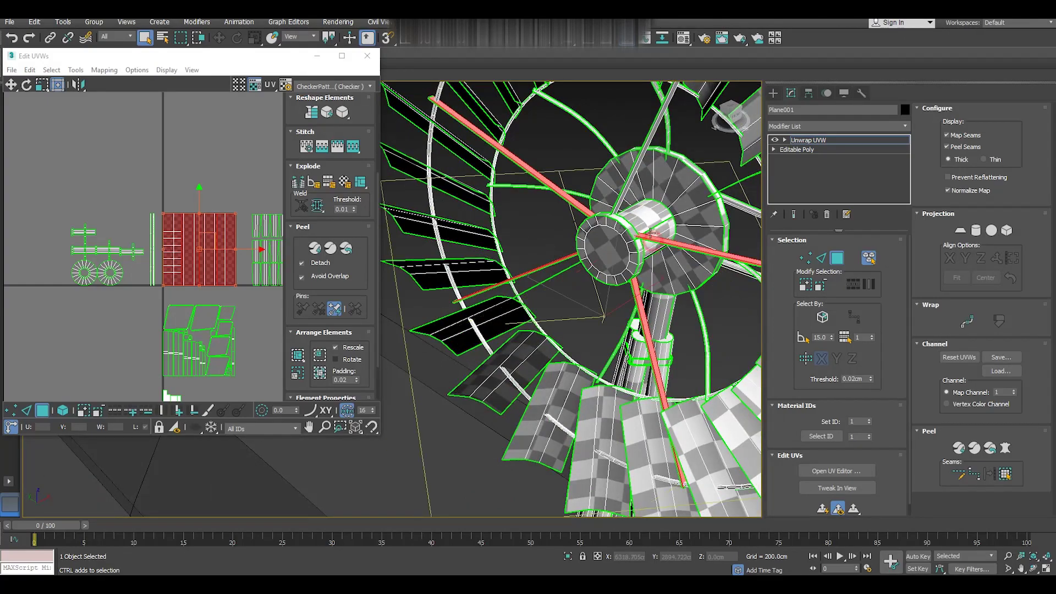
left_click(622, 199)
middle_click_drag(663, 245, 702, 217, "alt")
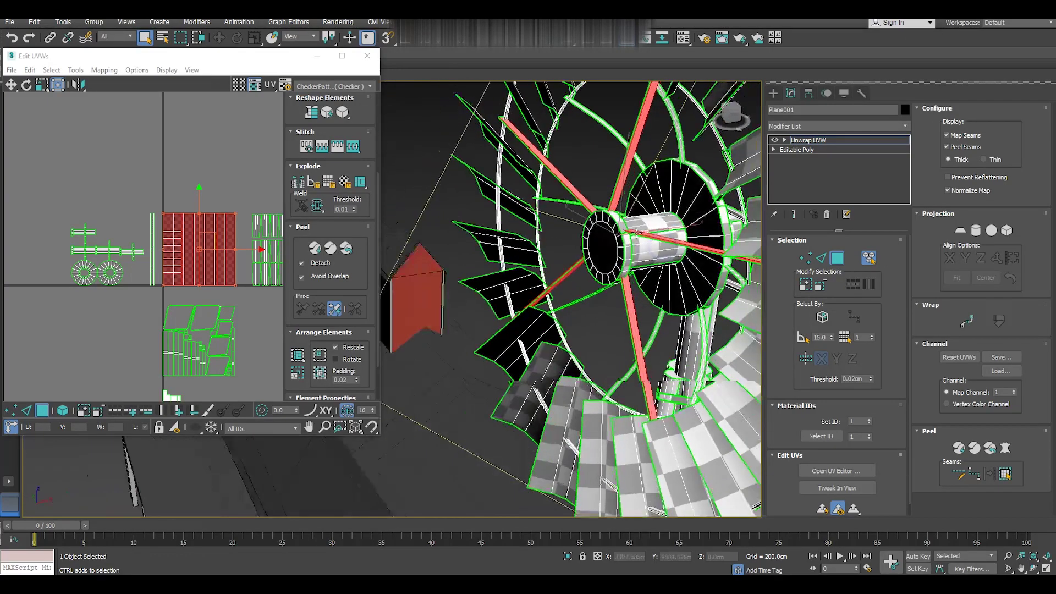
scroll(703, 217, "up", 5)
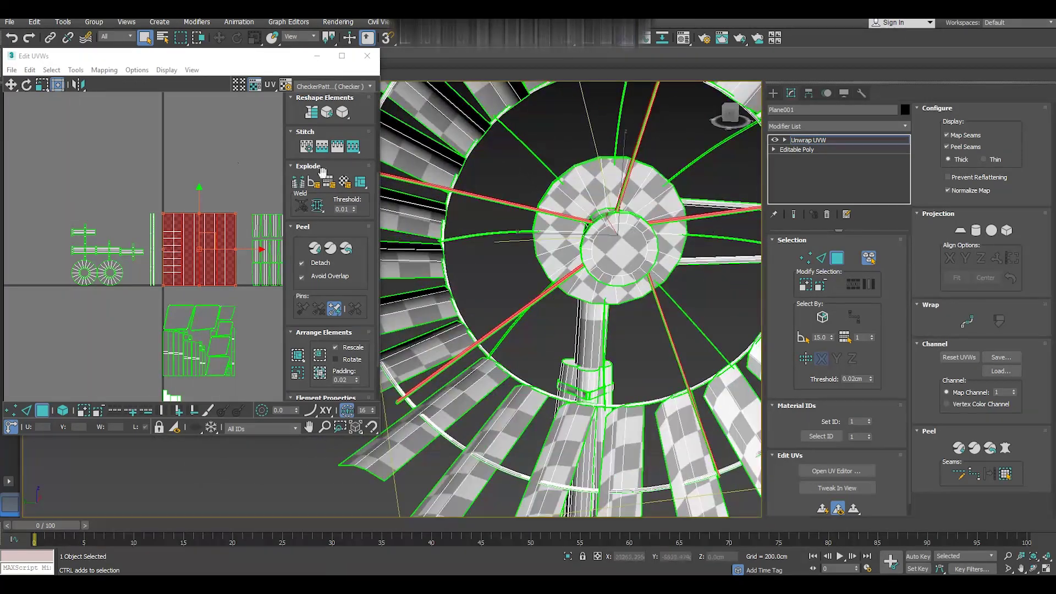
left_click(104, 70)
Unfold-map the spokes, pack them and move their UV cluster above the central square.
left_click(131, 110)
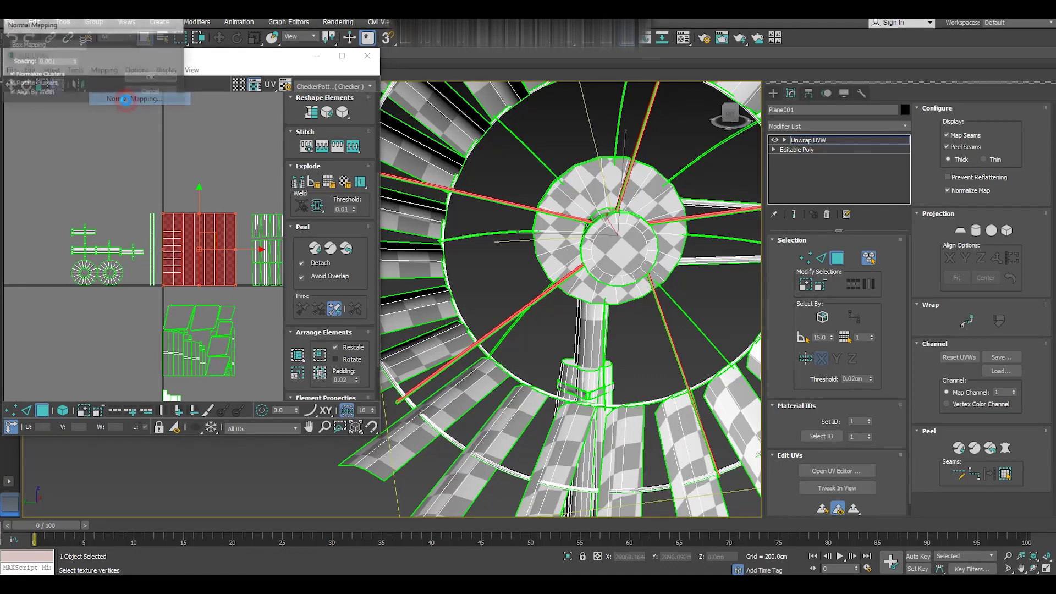
left_click(146, 79)
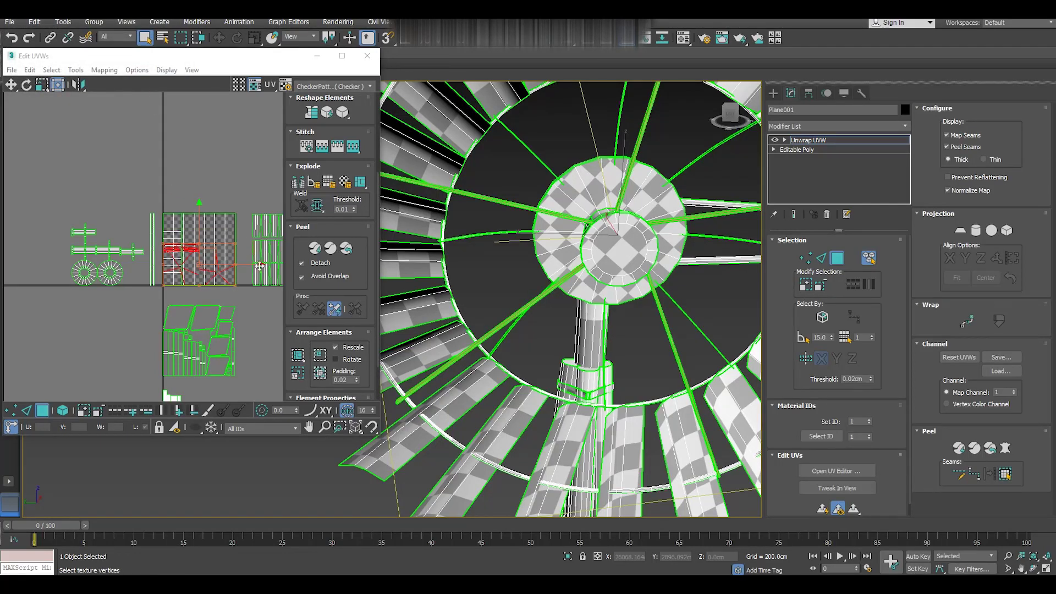
left_click(297, 352)
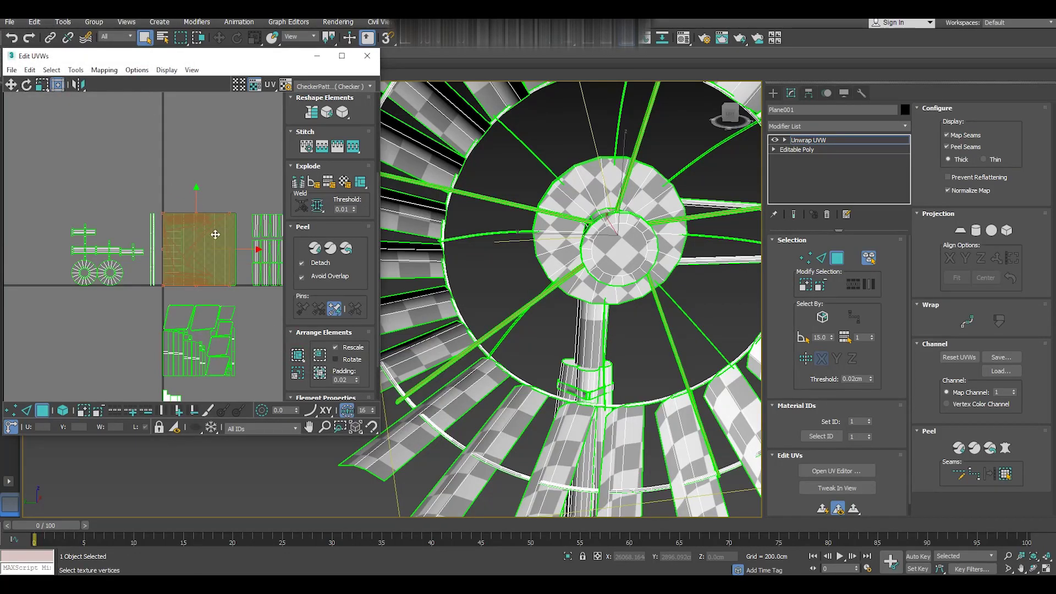
left_click_drag(194, 200, 195, 110)
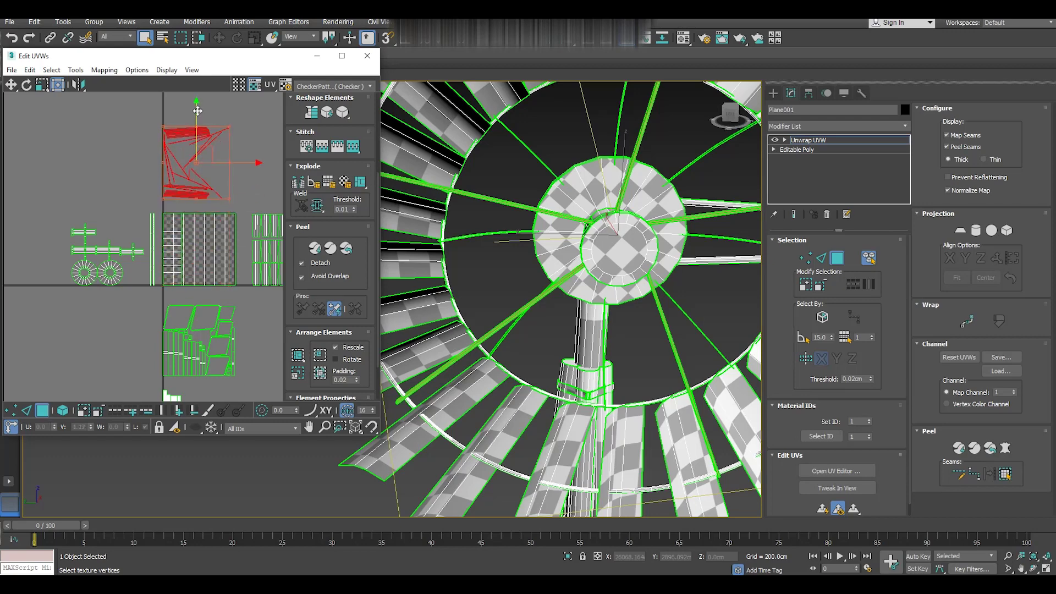
left_click(252, 158)
Select the central square blade UV block.
scroll(190, 210, "up", 2)
scroll(191, 210, "up", 2)
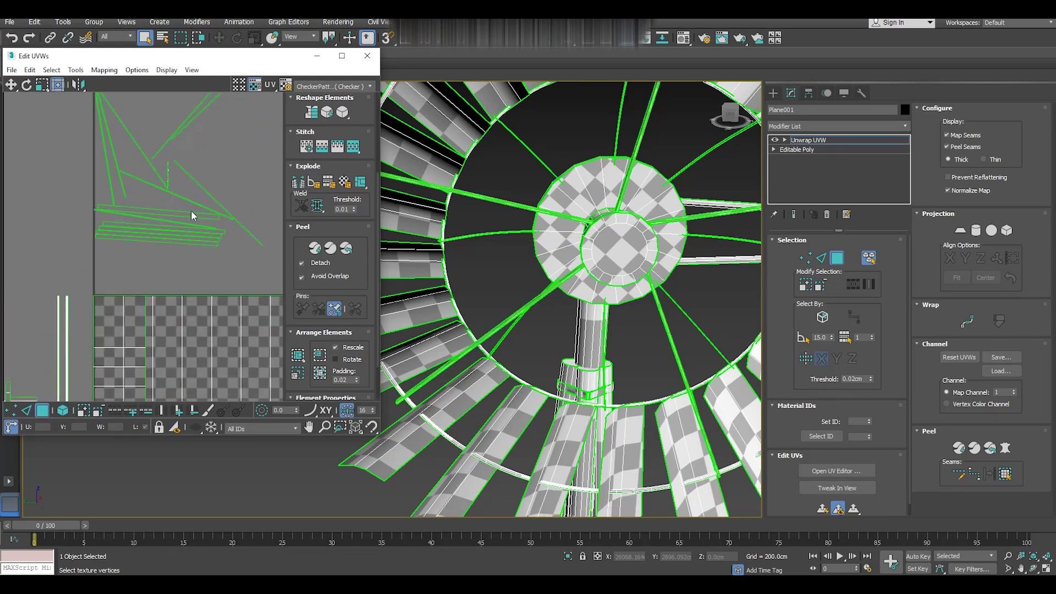
scroll(192, 210, "up", 2)
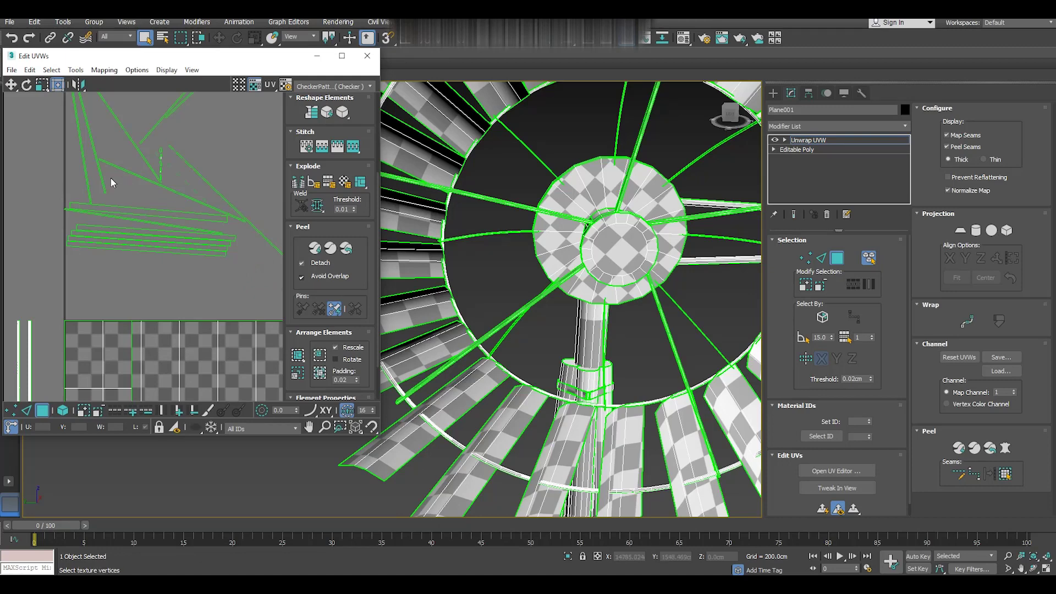
scroll(111, 183, "down", 3)
scroll(111, 183, "down", 2)
left_click(165, 273)
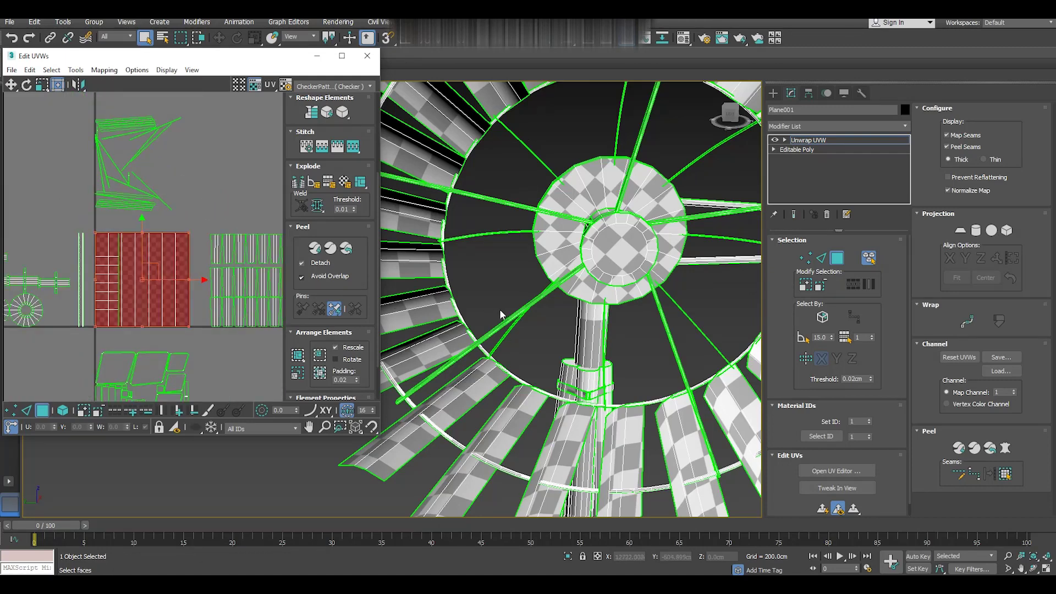
scroll(537, 312, "down", 3)
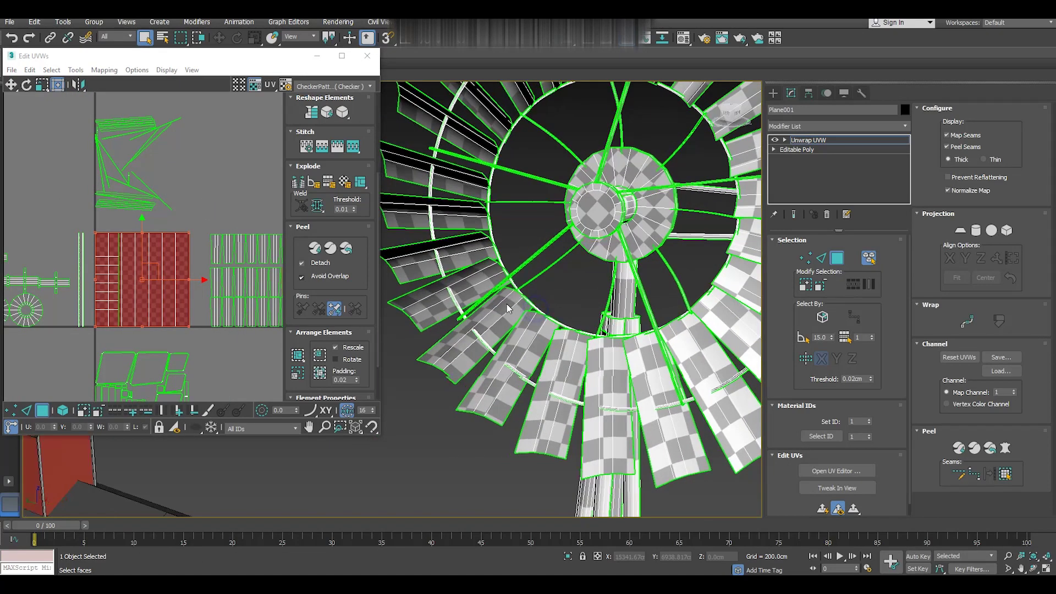
Select the wheel's thin outer-ring face and enlarge-pack its UV strip into the central square.
left_click(555, 267)
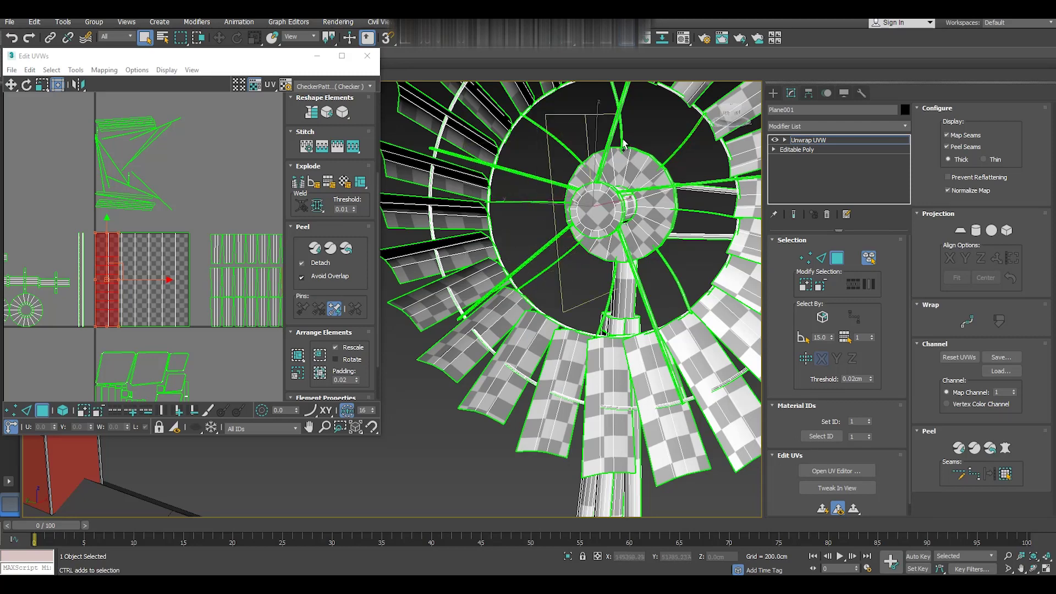
middle_click_drag(682, 192, 694, 223, "alt")
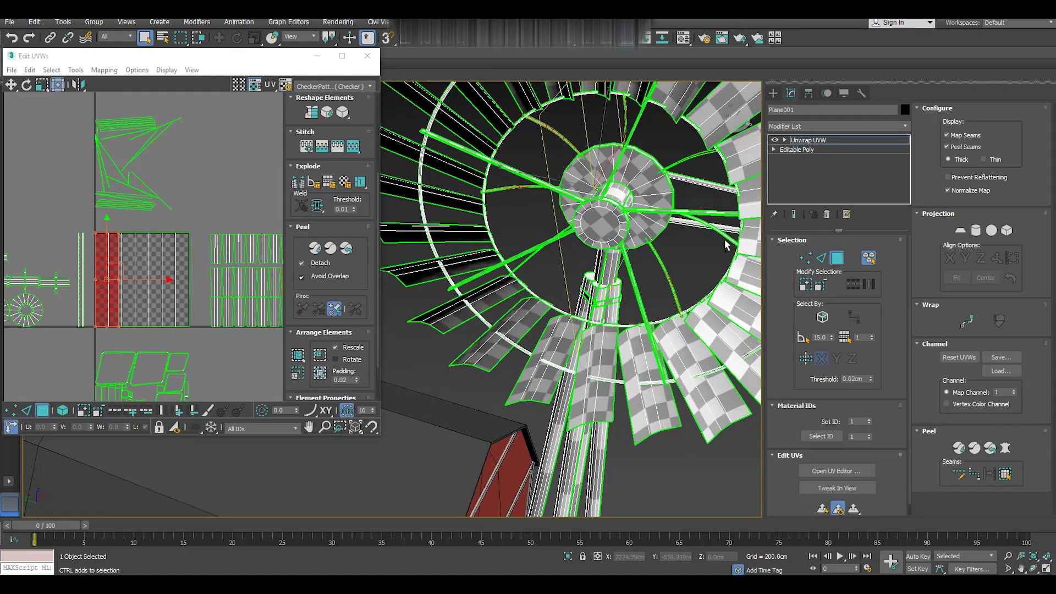
middle_click_drag(721, 233, 577, 218, "alt")
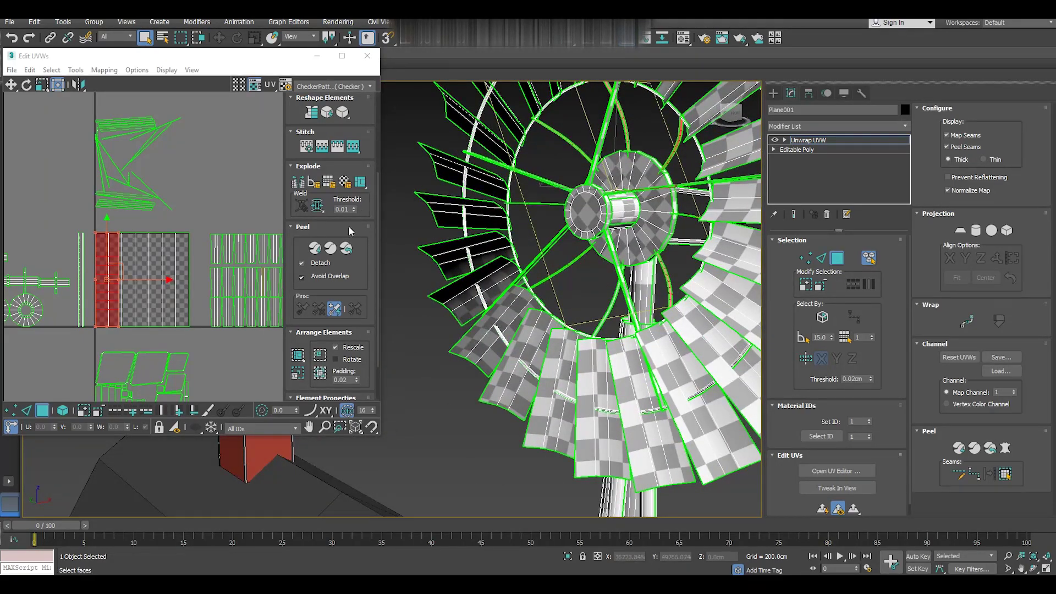
left_click(298, 355)
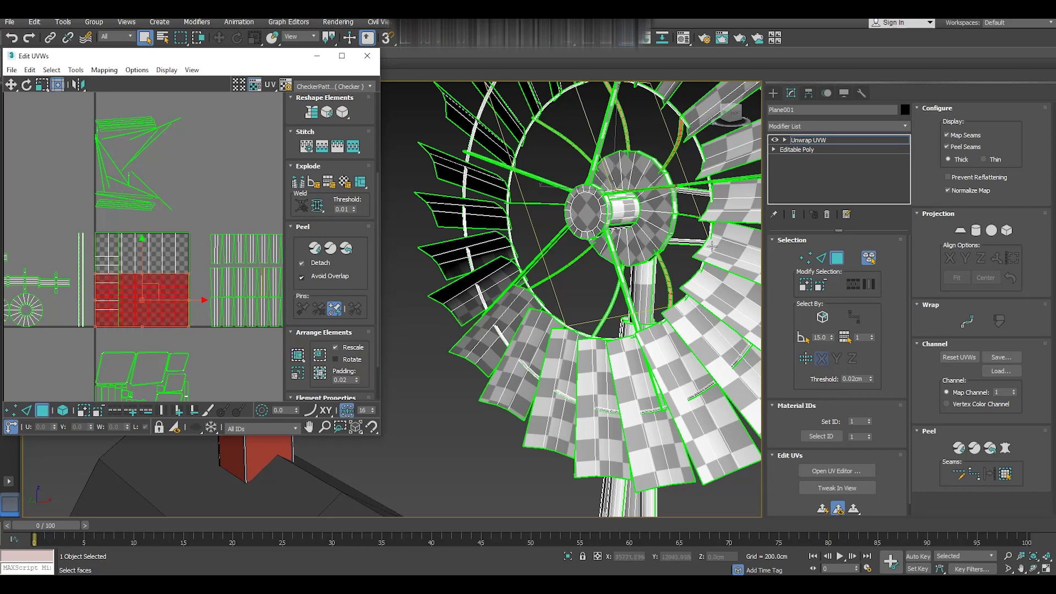
scroll(684, 283, "up", 5)
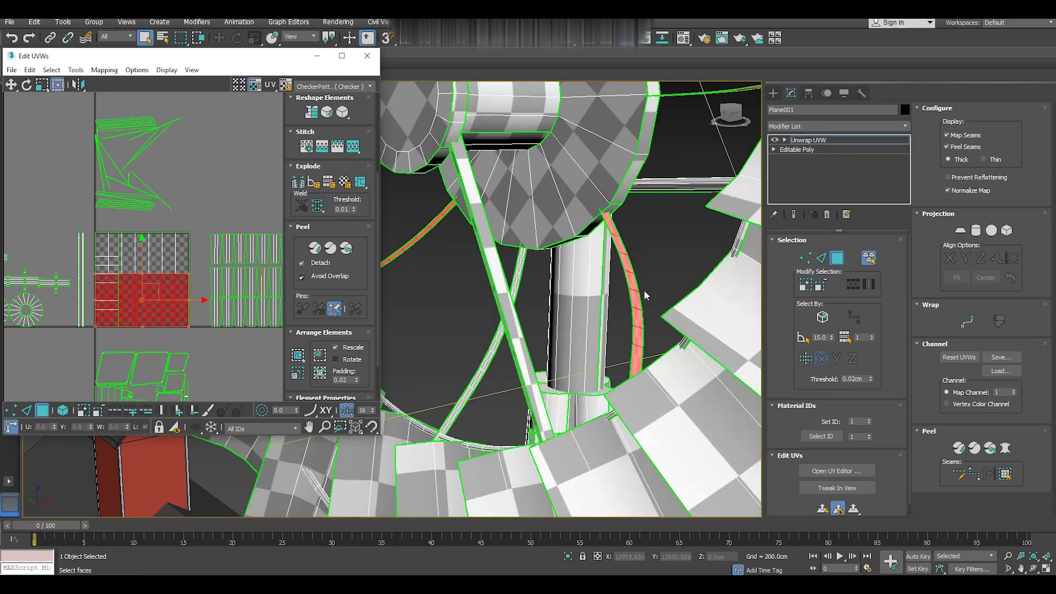
scroll(636, 290, "up", 2)
scroll(637, 290, "up", 2)
scroll(637, 289, "up", 2)
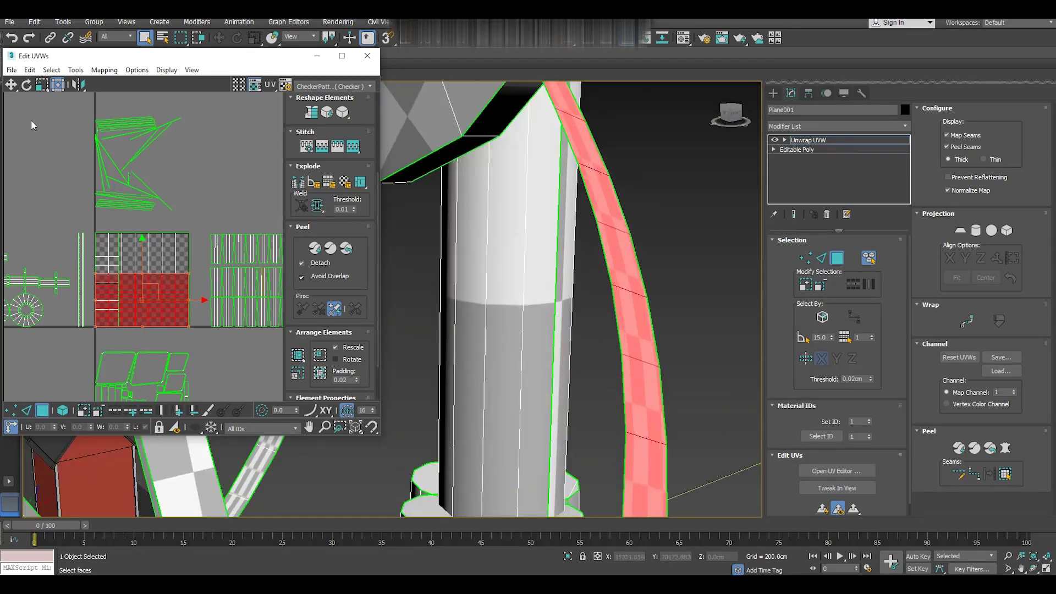
Relax the selected arch UVs and apply the result.
left_click(76, 70)
left_click(88, 253)
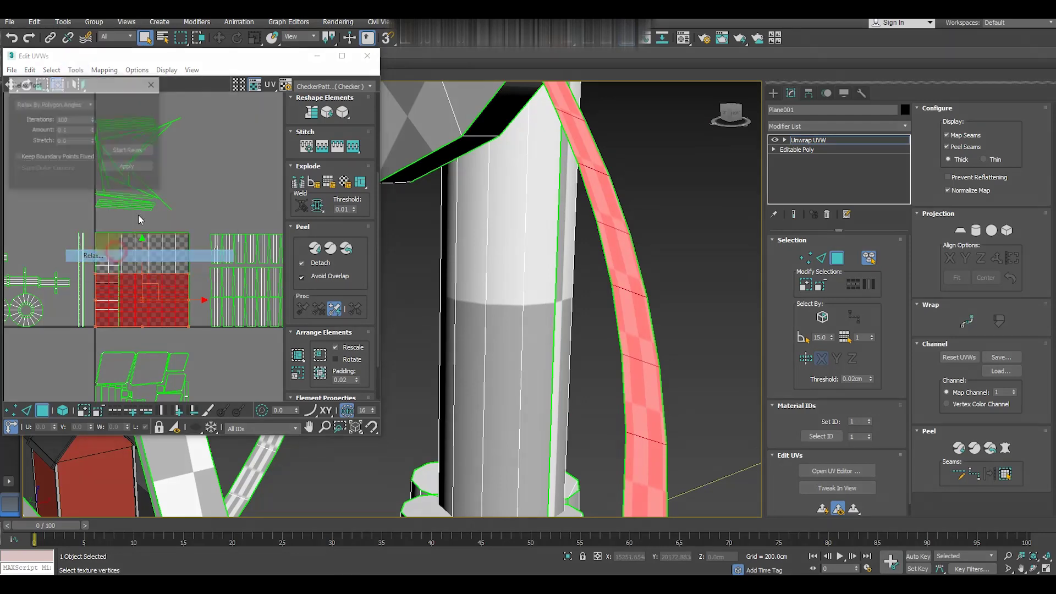
left_click(125, 151)
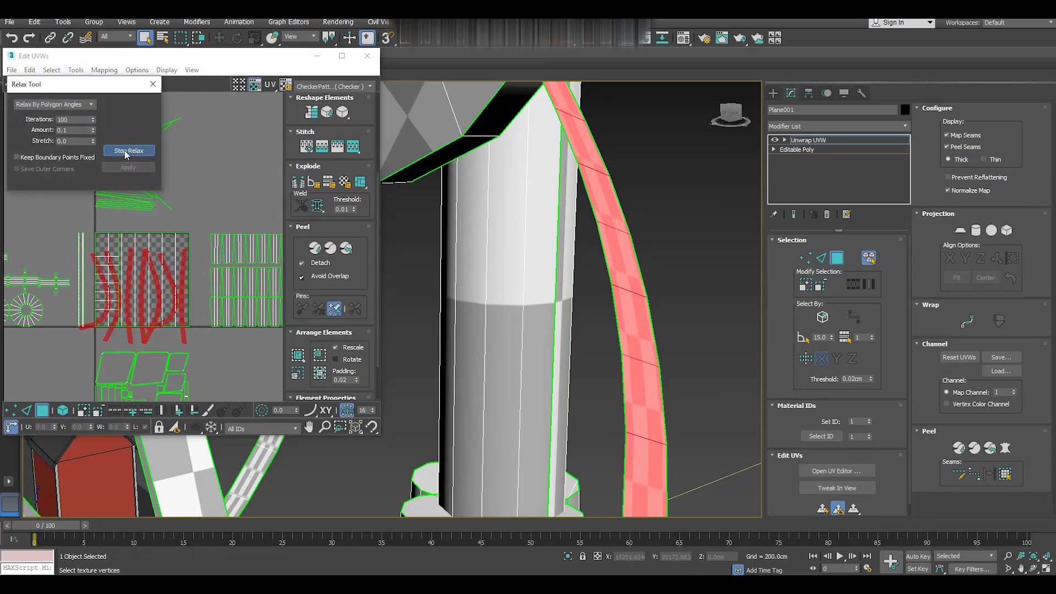
left_click(124, 150)
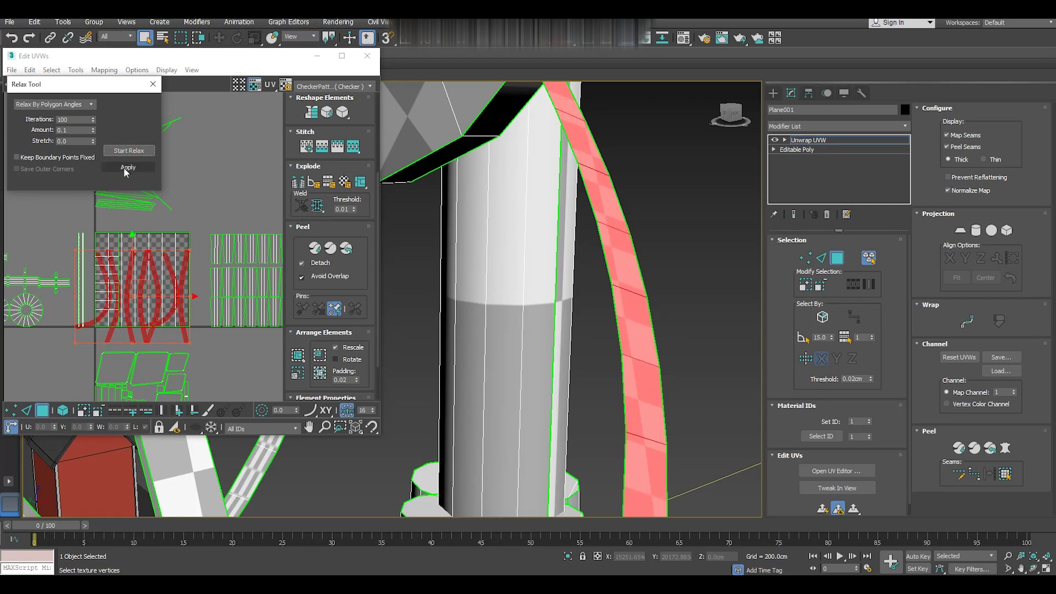
left_click(124, 168)
Move the relaxed arch strips down-left and select the tail vane's UV element.
scroll(191, 216, "down", 3)
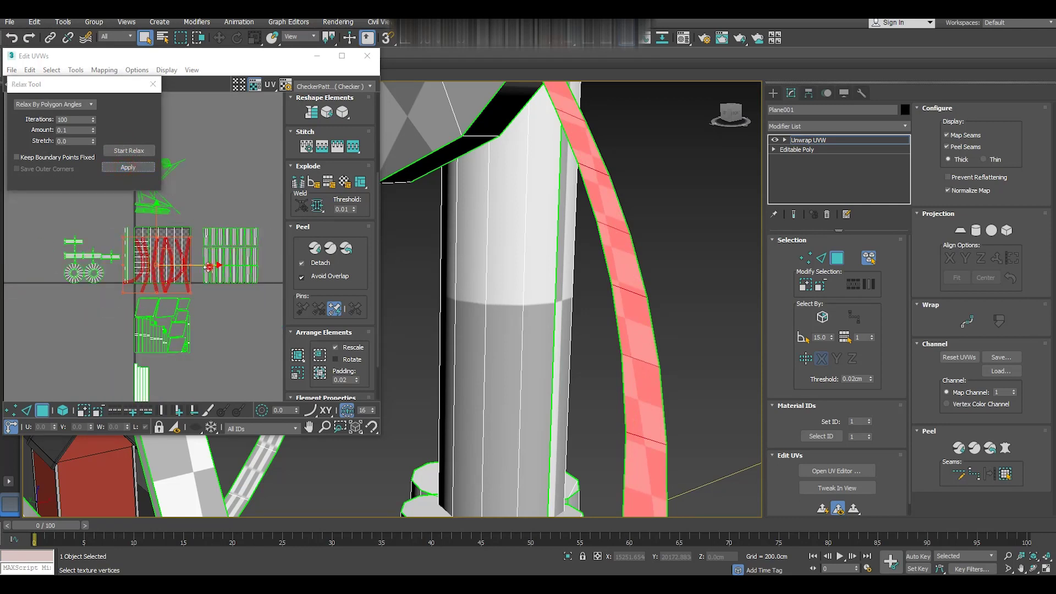
left_click_drag(209, 266, 83, 266)
mouse_move(38, 218)
left_mouse_down()
mouse_move(82, 323)
mouse_move(99, 325)
left_mouse_up()
left_click(115, 309)
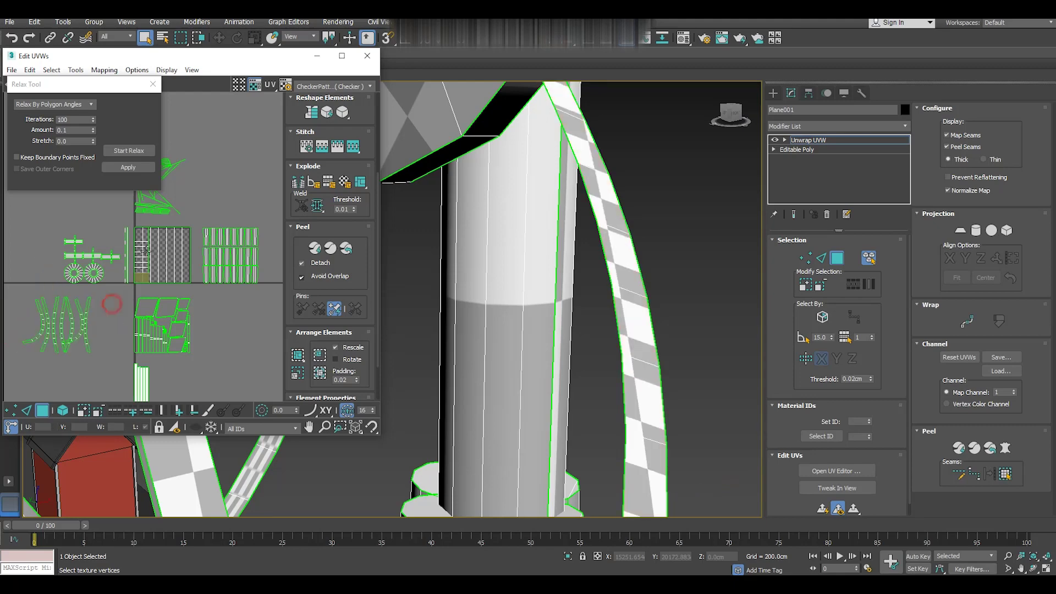
left_click(140, 232)
scroll(528, 260, "down", 3)
Unfold-map the tail vane's UVs.
scroll(550, 262, "down", 4)
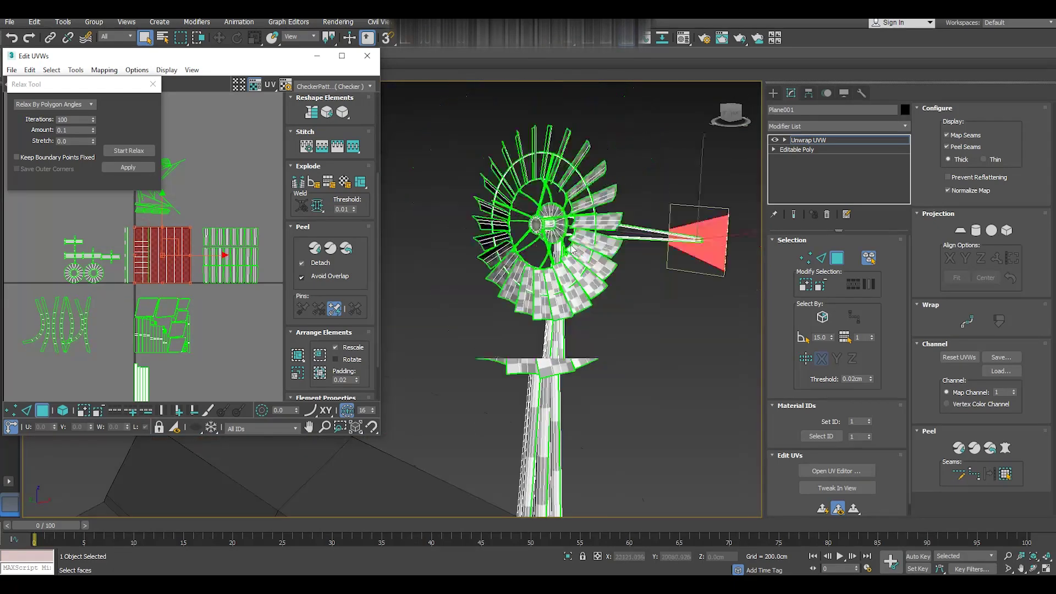
scroll(594, 265, "down", 2)
scroll(631, 269, "up", 2)
scroll(631, 269, "up", 5)
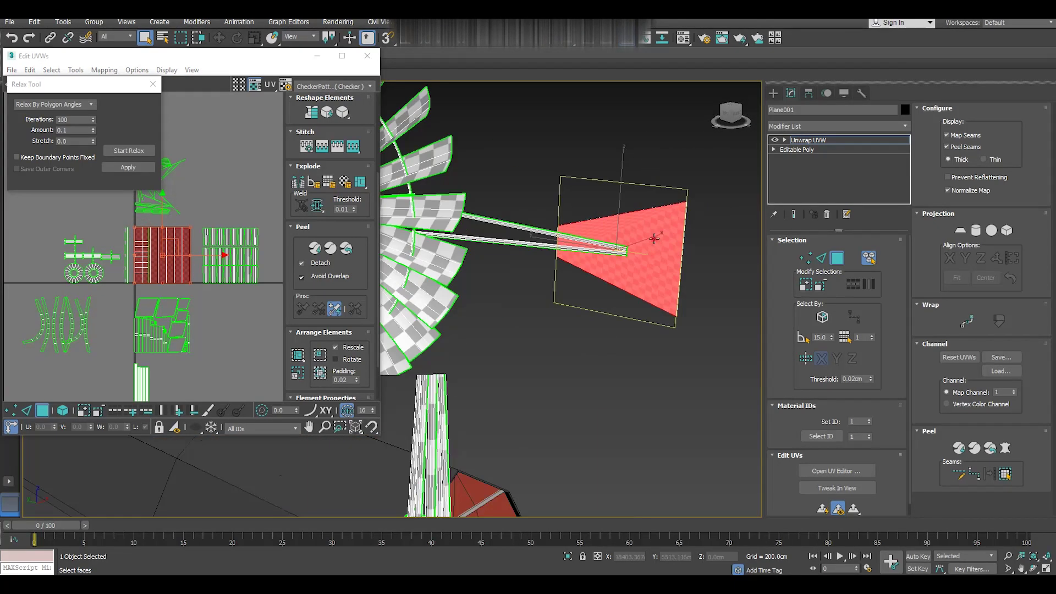
scroll(649, 236, "up", 1)
left_click(104, 70)
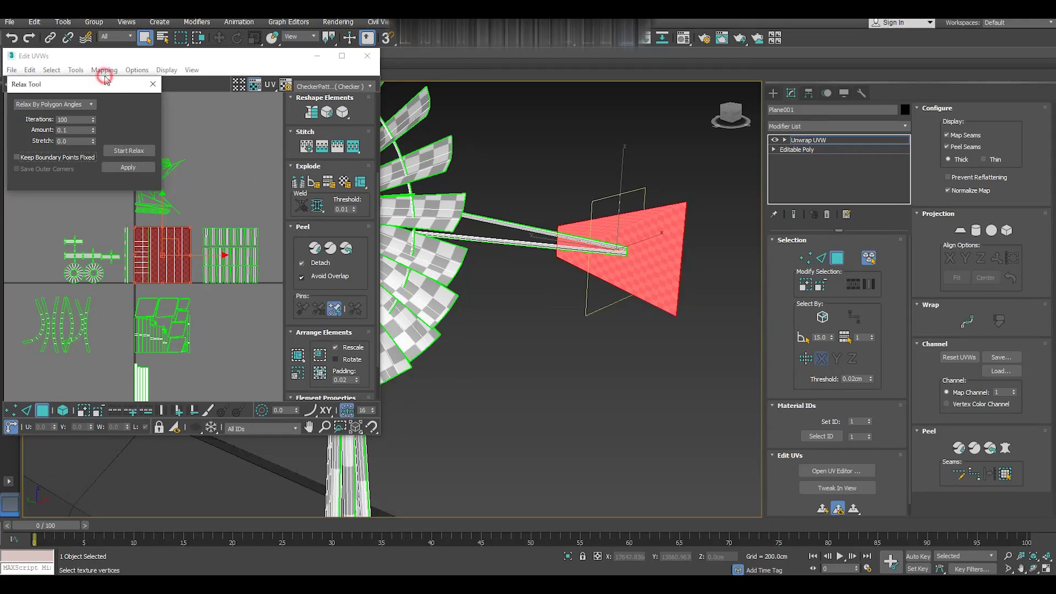
left_click(112, 109)
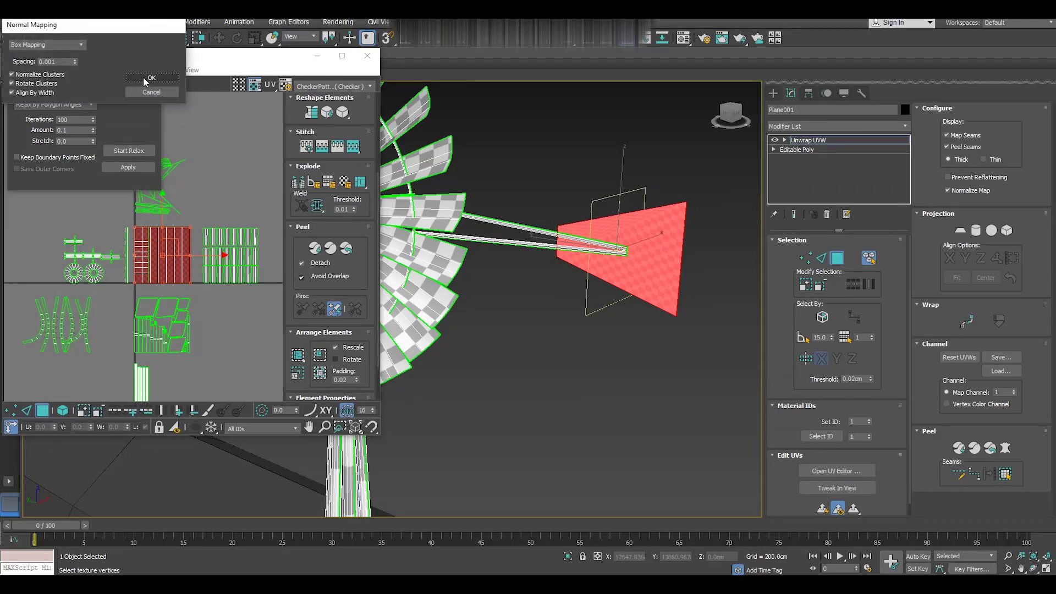
left_click(143, 82)
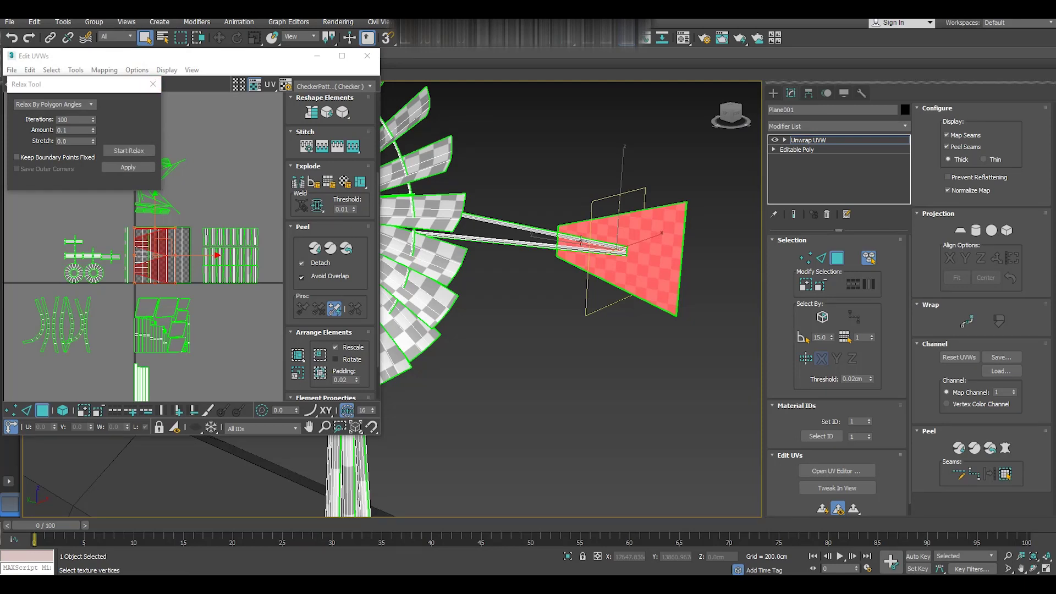
Select both tail-boom bars and stretch their UVs vertically into a full-height column.
left_click(178, 253)
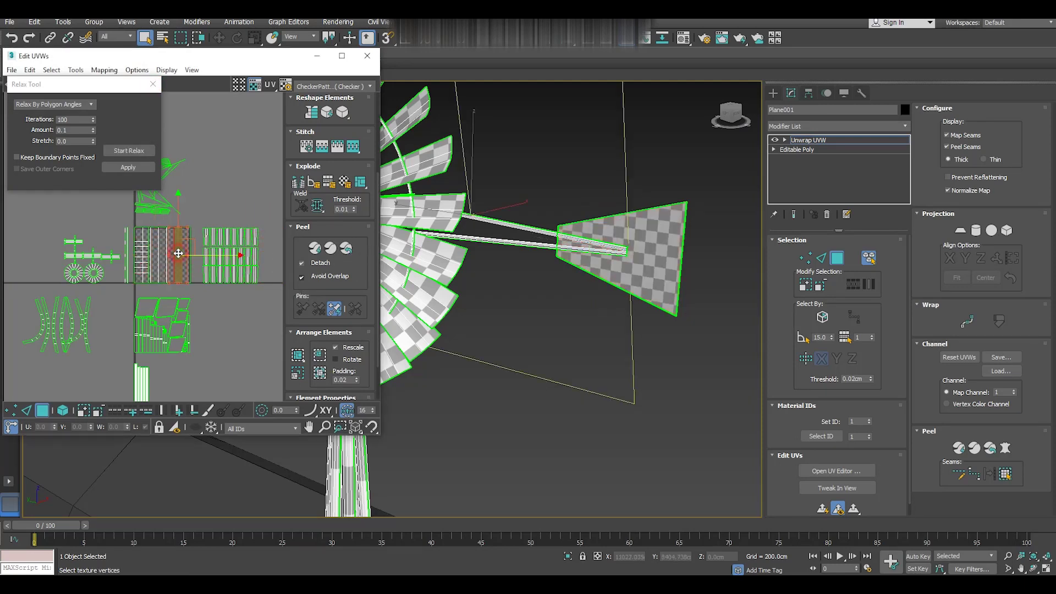
left_click(533, 242)
left_click(529, 228, "ctrl")
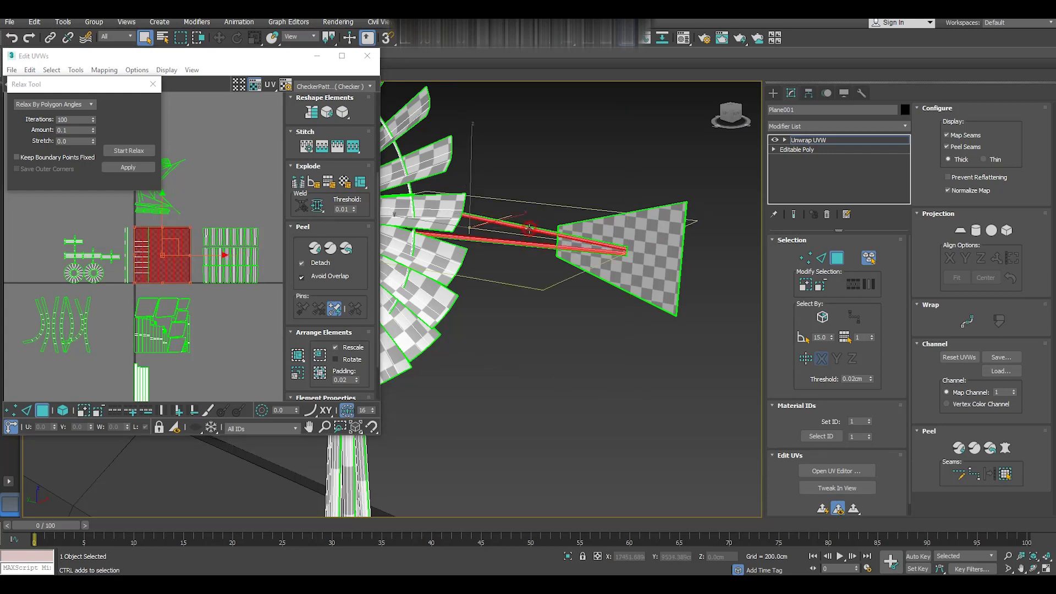
left_click_drag(59, 84, 42, 113)
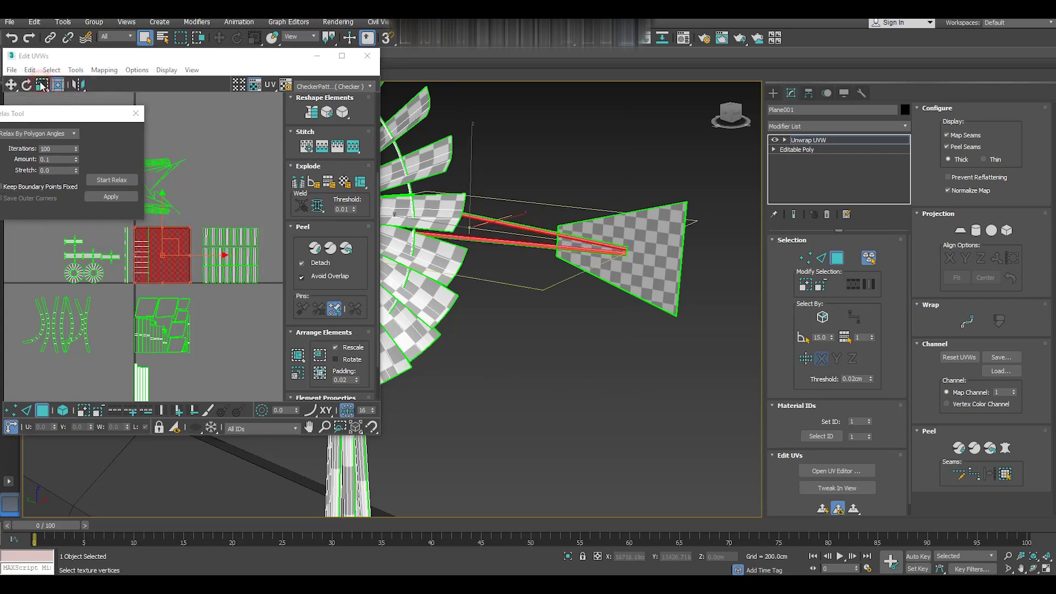
left_click(43, 84)
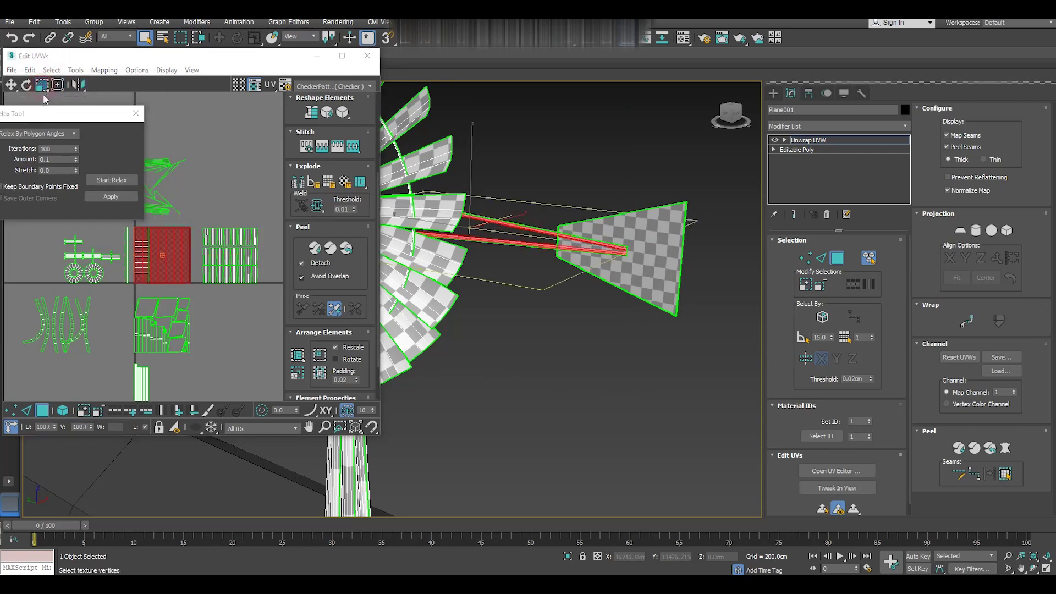
scroll(558, 242, "up", 3)
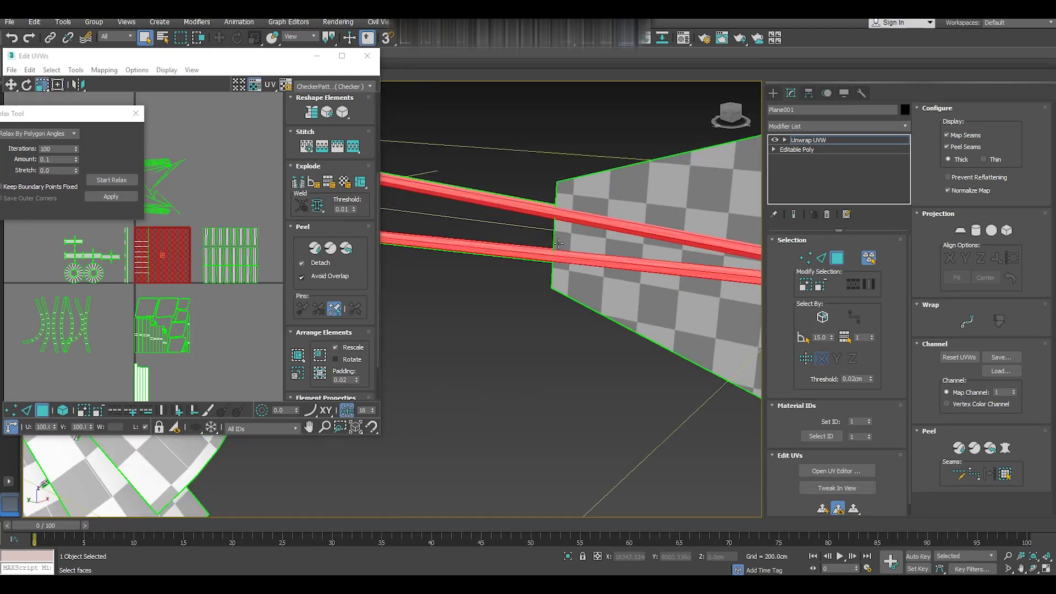
scroll(558, 242, "up", 3)
left_click_drag(161, 188, 162, 255)
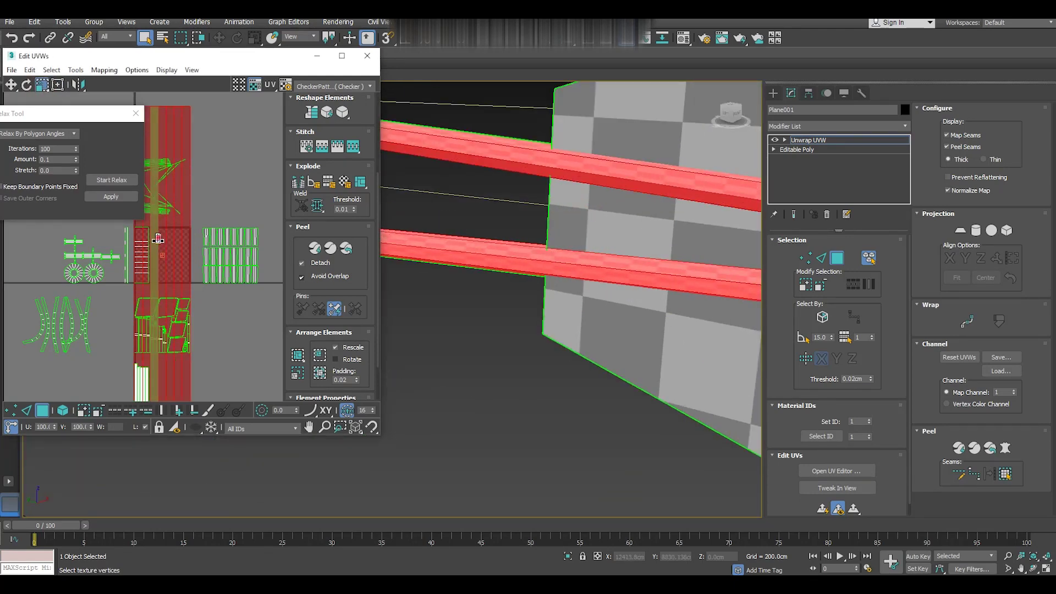
Pack the bar strip and park it at the layout's right edge.
left_click(298, 355)
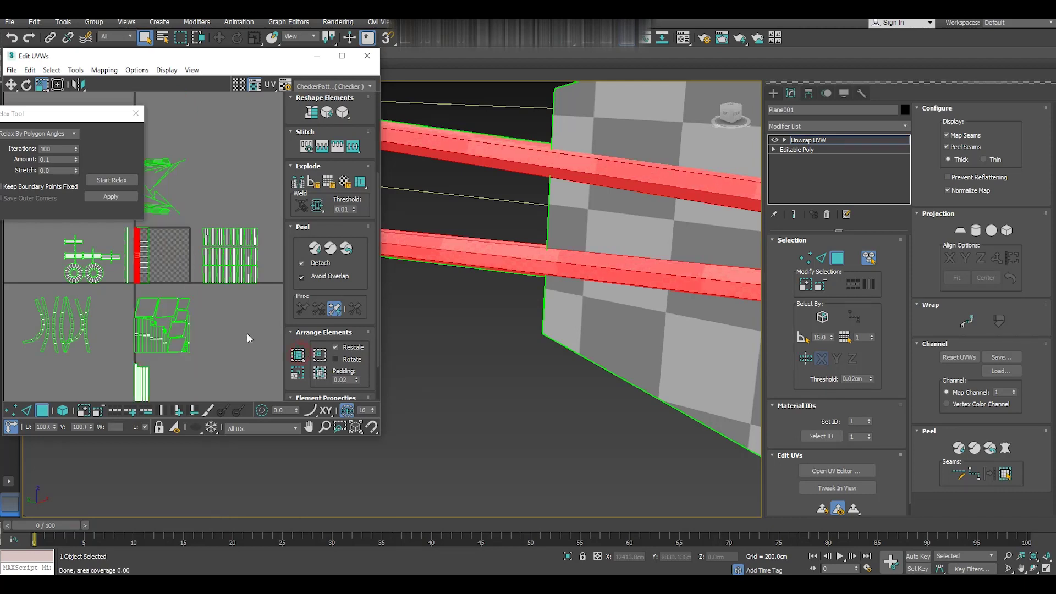
left_click(57, 85)
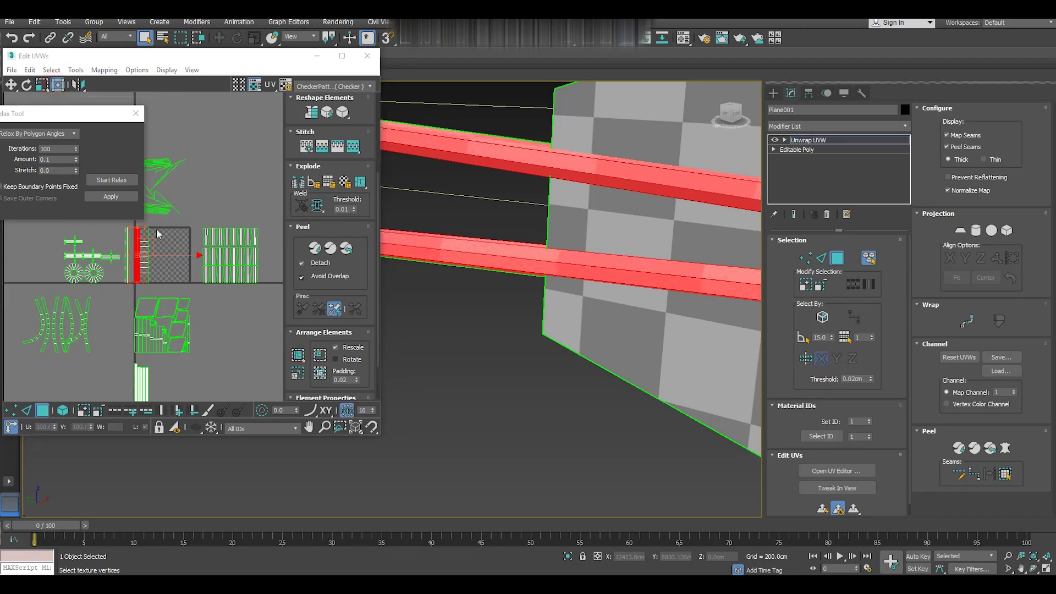
left_click_drag(177, 255, 312, 255)
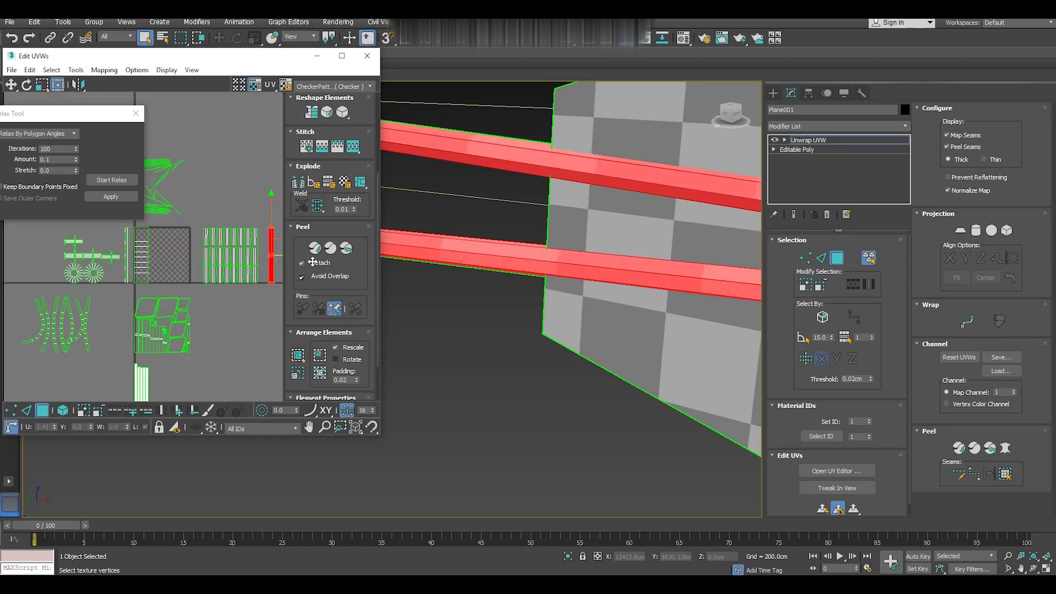
left_click(141, 255)
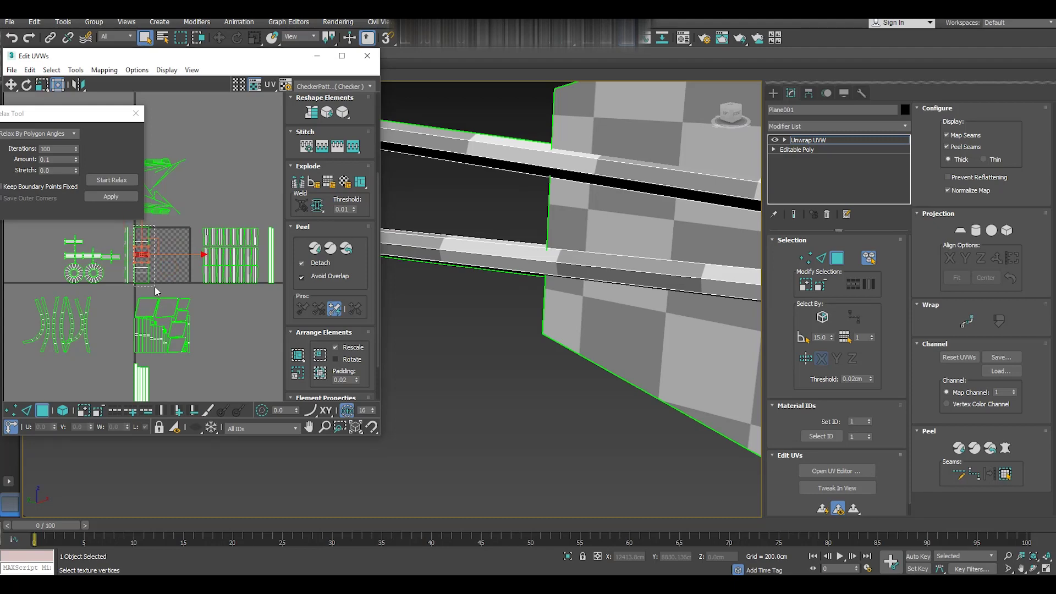
Switch to UV face selection and select the stretched vertical red strip.
scroll(577, 207, "down", 5)
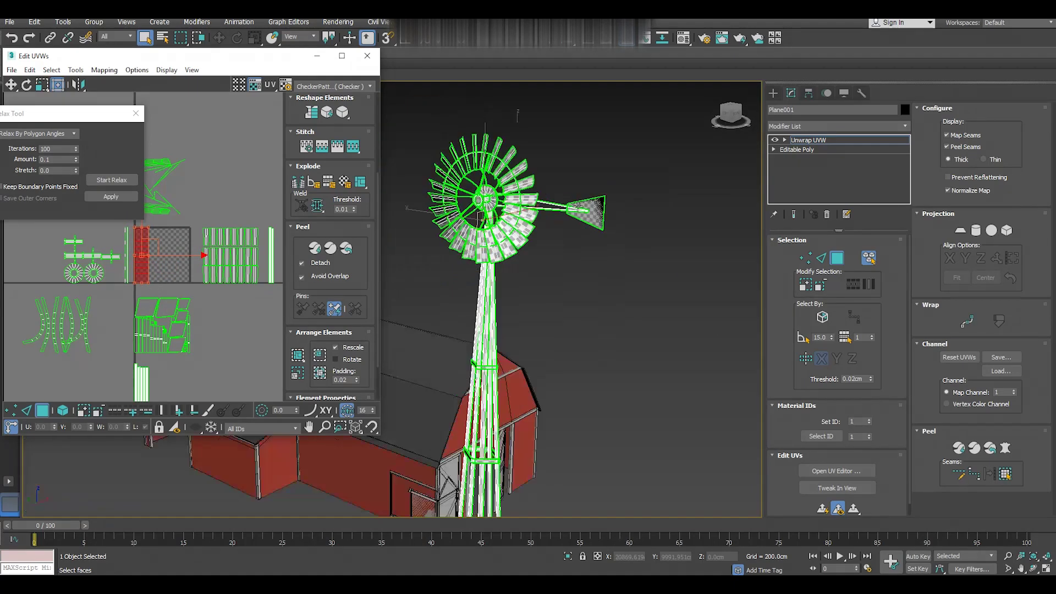
scroll(577, 207, "down", 2)
mouse_move(590, 249)
middle_mouse_down("alt")
mouse_move(649, 259)
mouse_move(538, 229)
middle_mouse_up("alt")
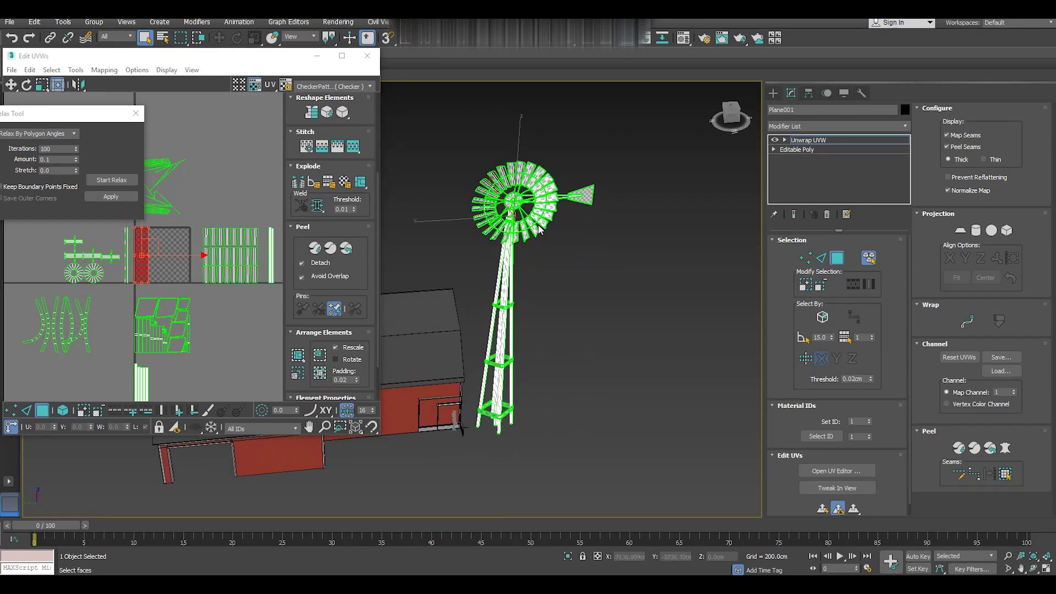
scroll(510, 214, "up", 5)
scroll(532, 226, "up", 5)
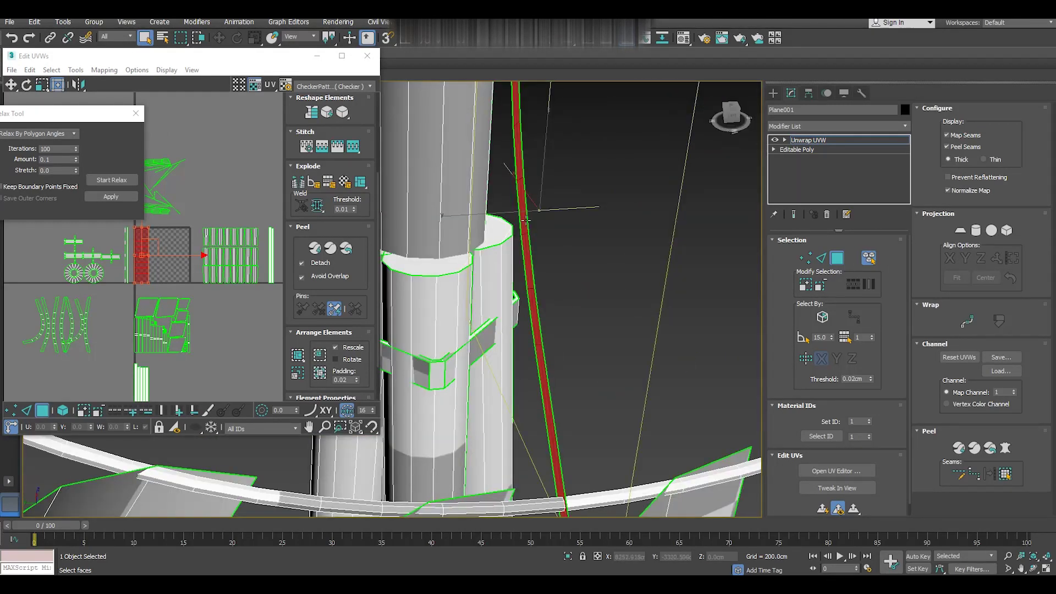
scroll(526, 220, "down", 2)
scroll(533, 261, "down", 2)
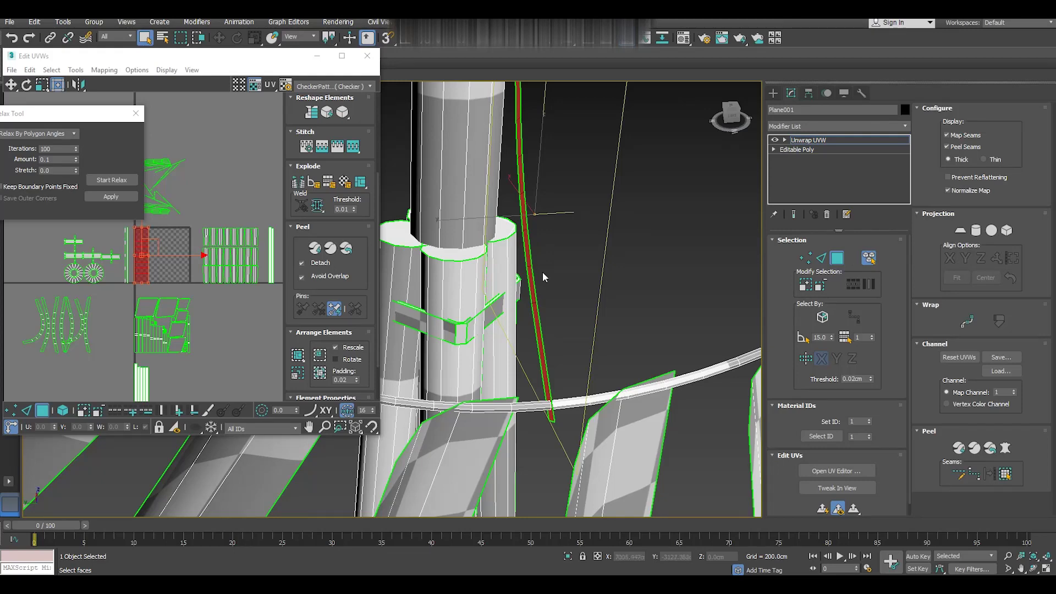
scroll(543, 272, "down", 4)
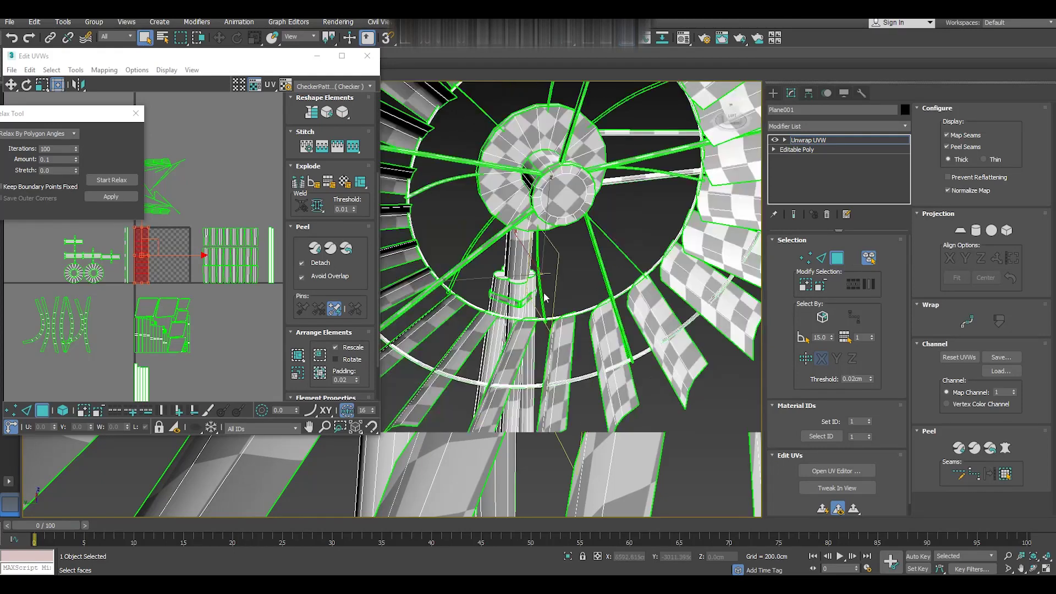
scroll(152, 271, "up", 2)
left_click(137, 275)
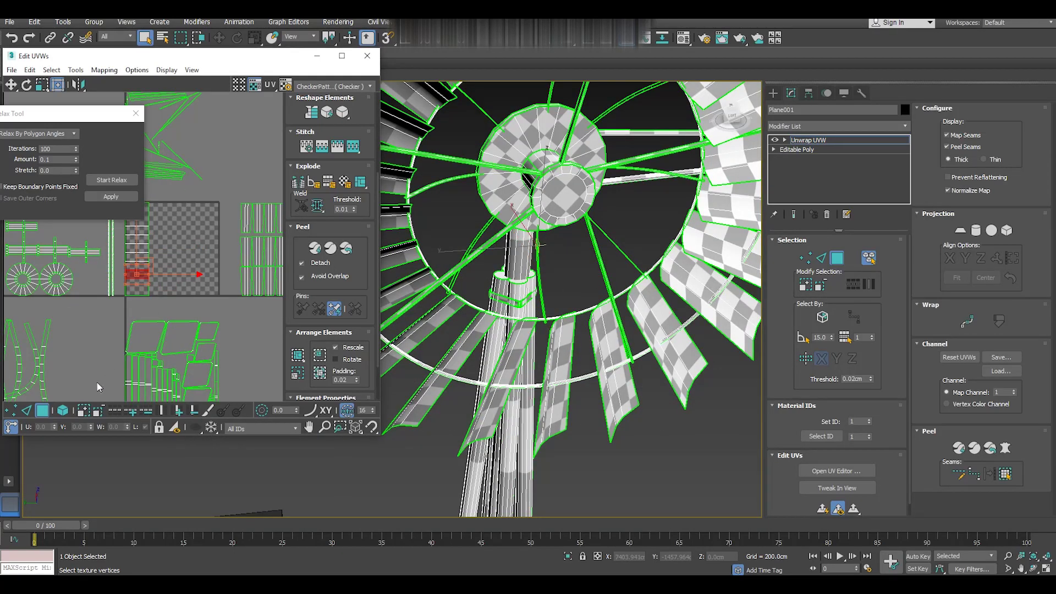
left_click(64, 410)
left_click(132, 297)
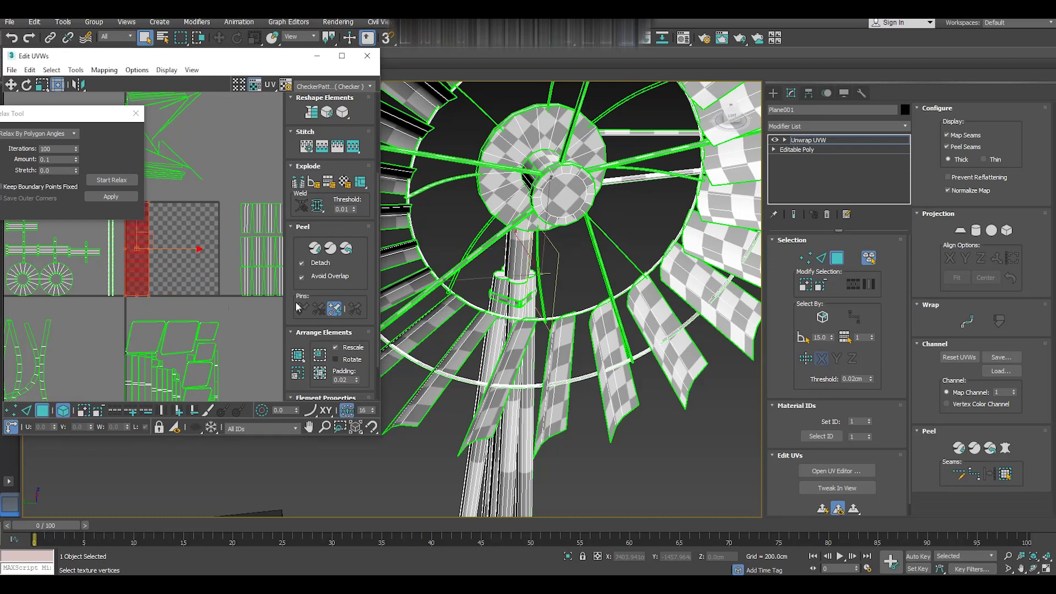
Relax the strip into a curve, shift it left and down, and deselect.
left_click(107, 181)
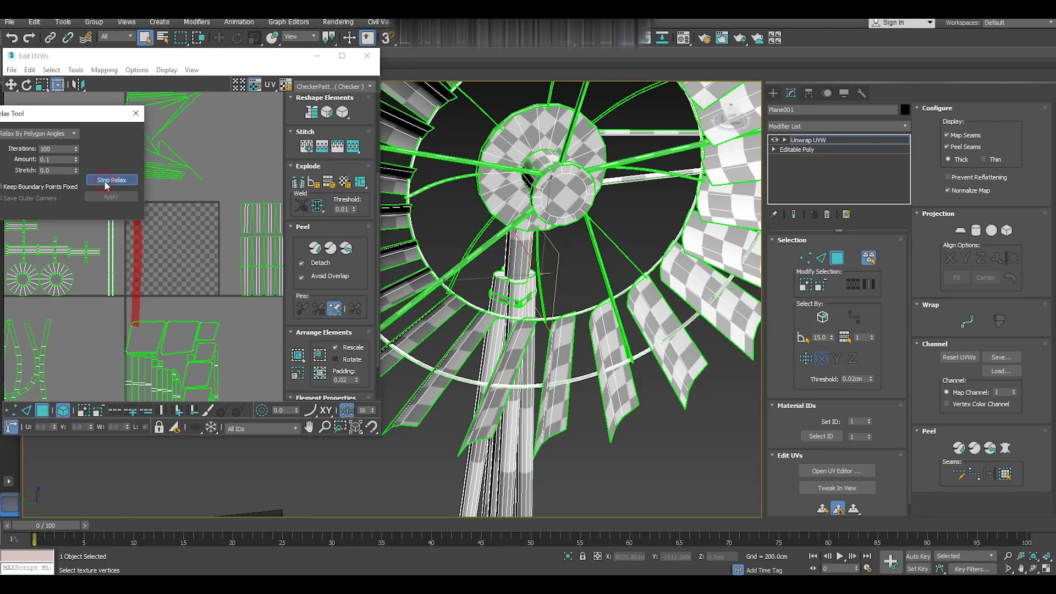
left_click(108, 182)
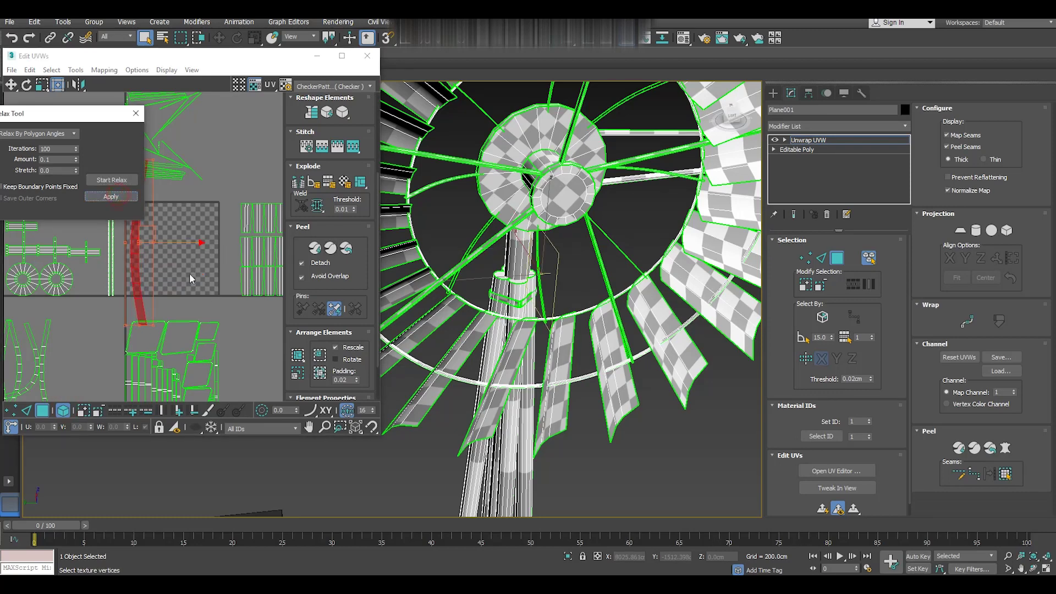
scroll(190, 273, "down", 2)
scroll(189, 278, "down", 2)
scroll(187, 282, "down", 1)
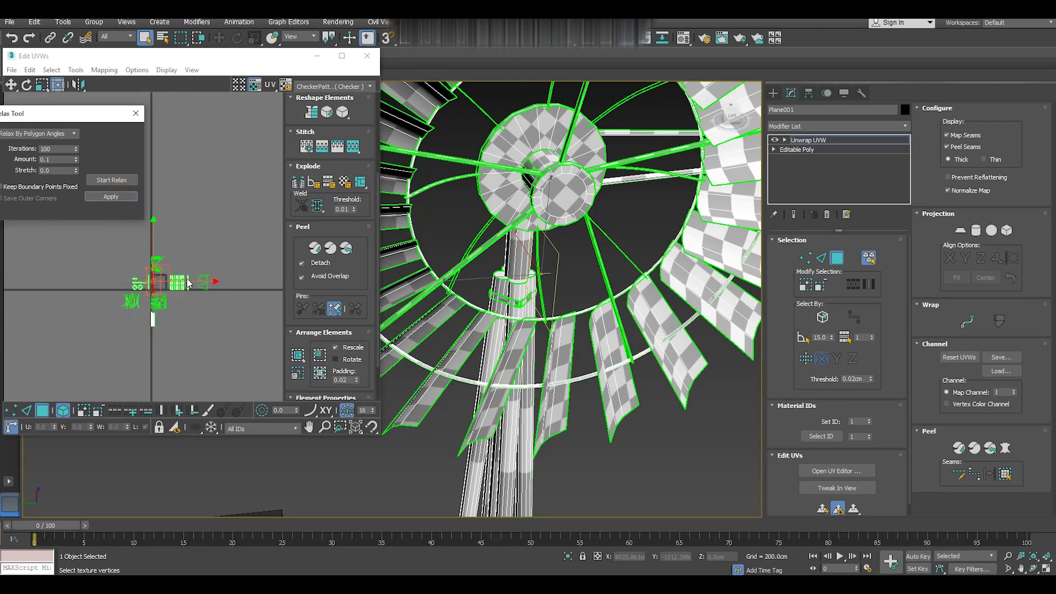
left_click_drag(187, 282, 152, 279)
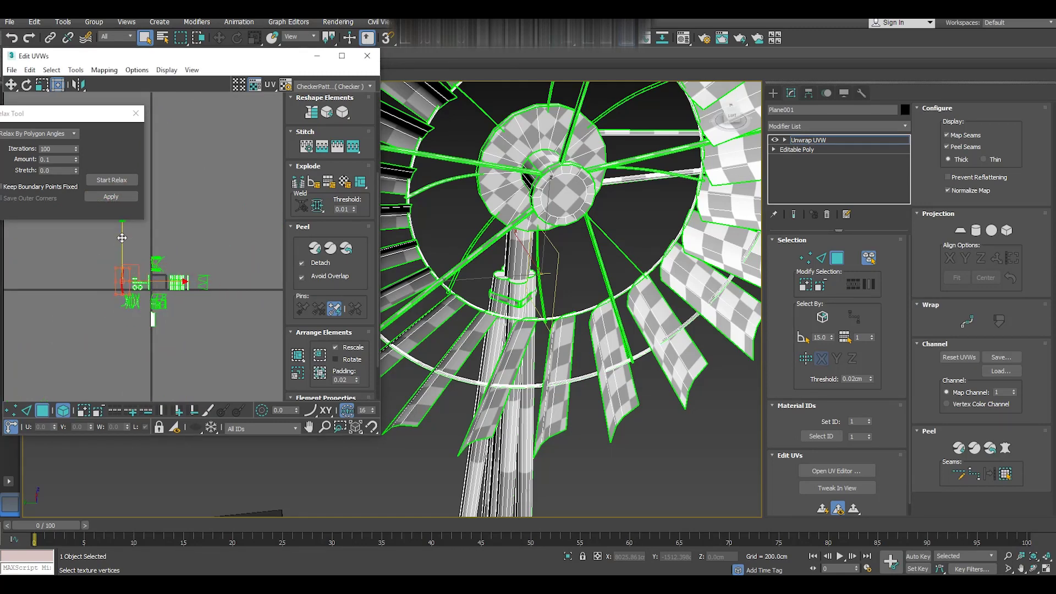
left_click_drag(122, 238, 122, 260)
left_click(183, 320)
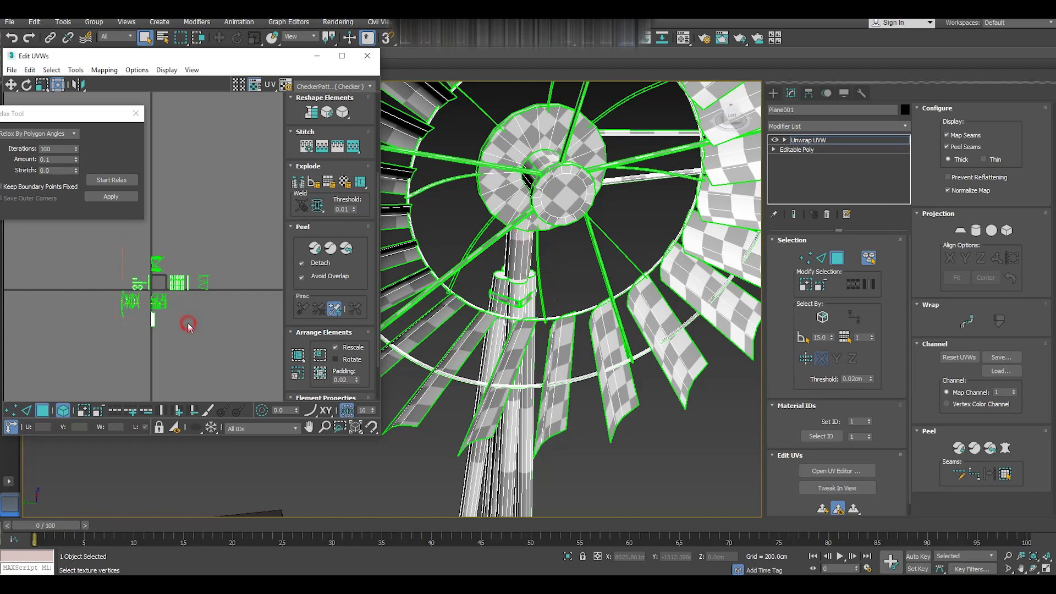
Select all the windmill's UV islands, close the Relax Tool, and pack them.
key("z")
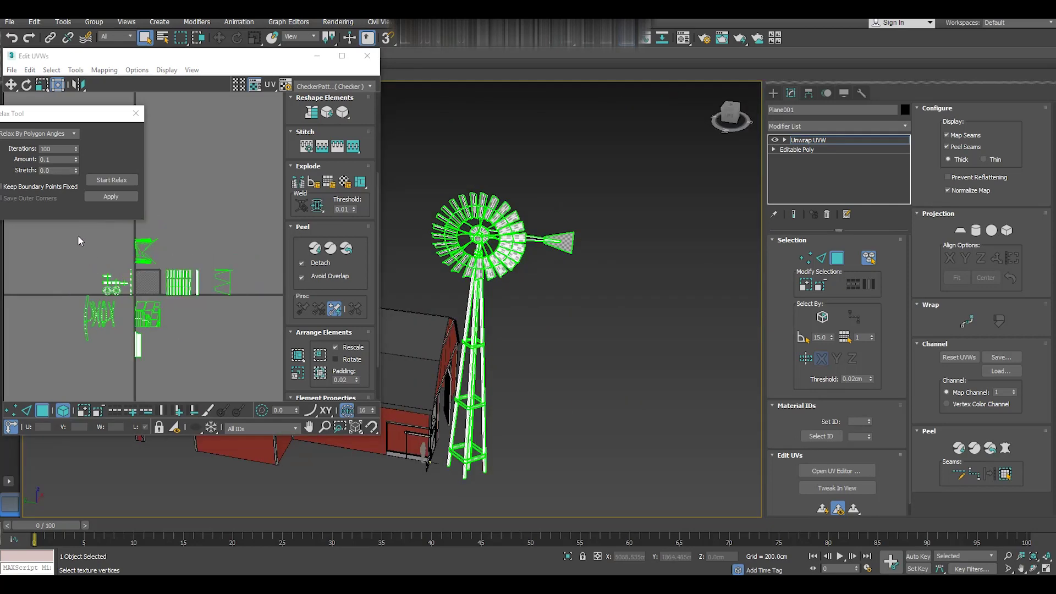
left_click_drag(59, 229, 253, 384)
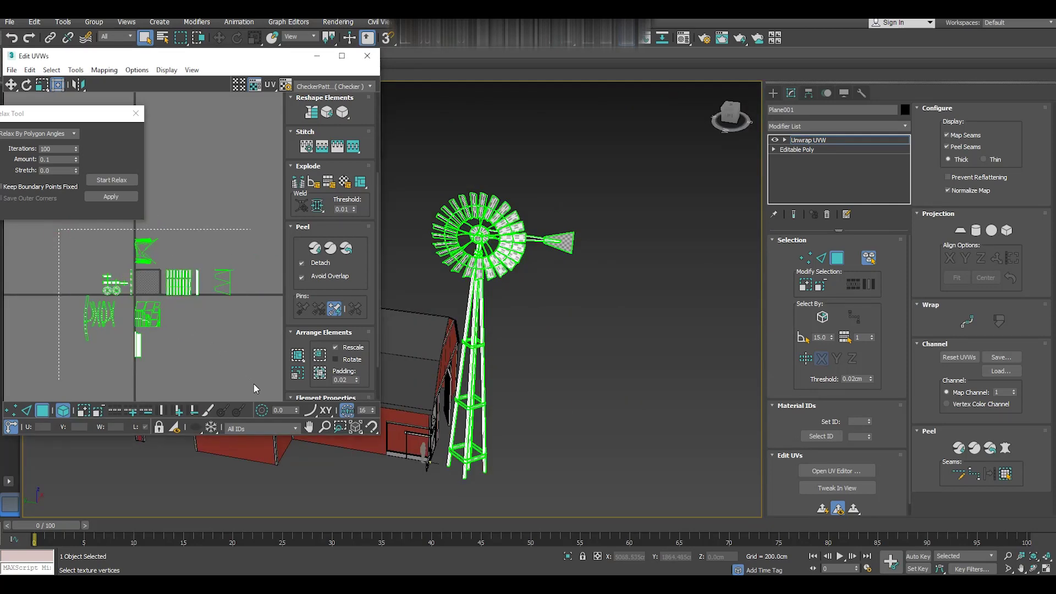
left_click(136, 113)
scroll(179, 296, "up", 4)
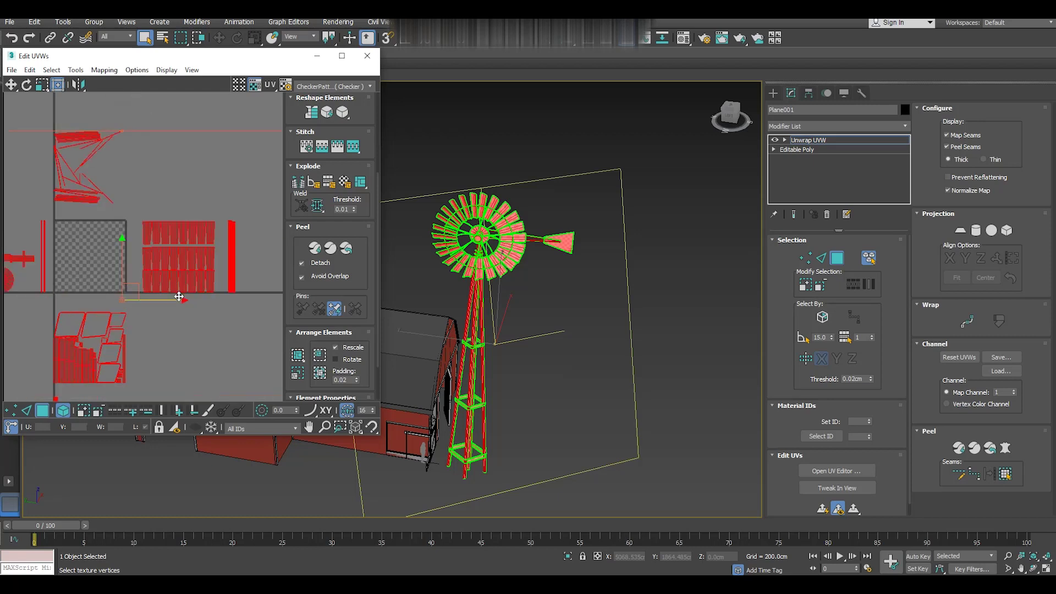
left_click(297, 354)
left_click(153, 154)
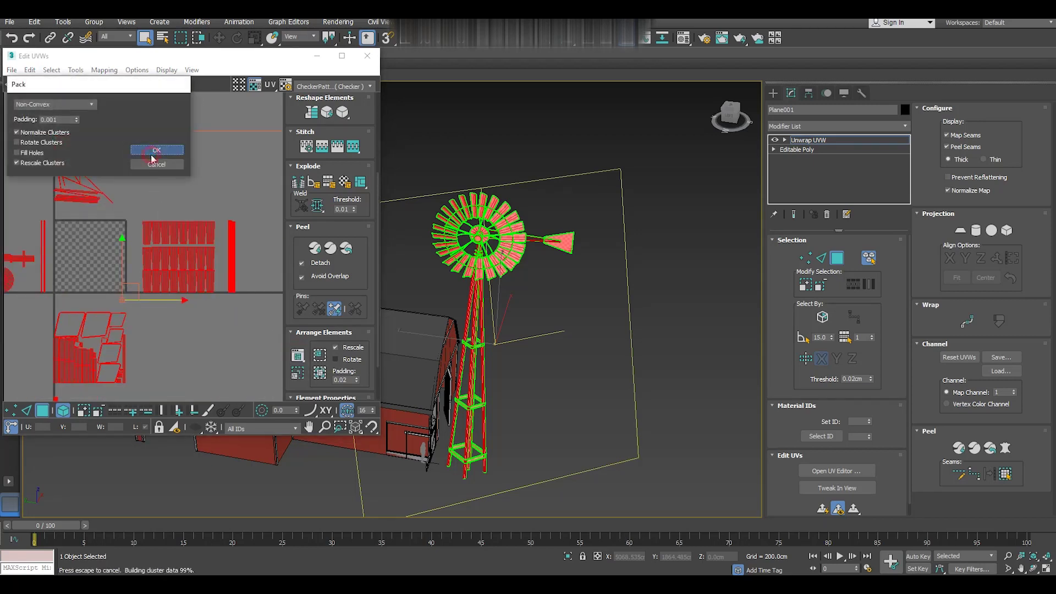
Undo the unsatisfactory packs and retry packing with rescaling on.
left_click(10, 38)
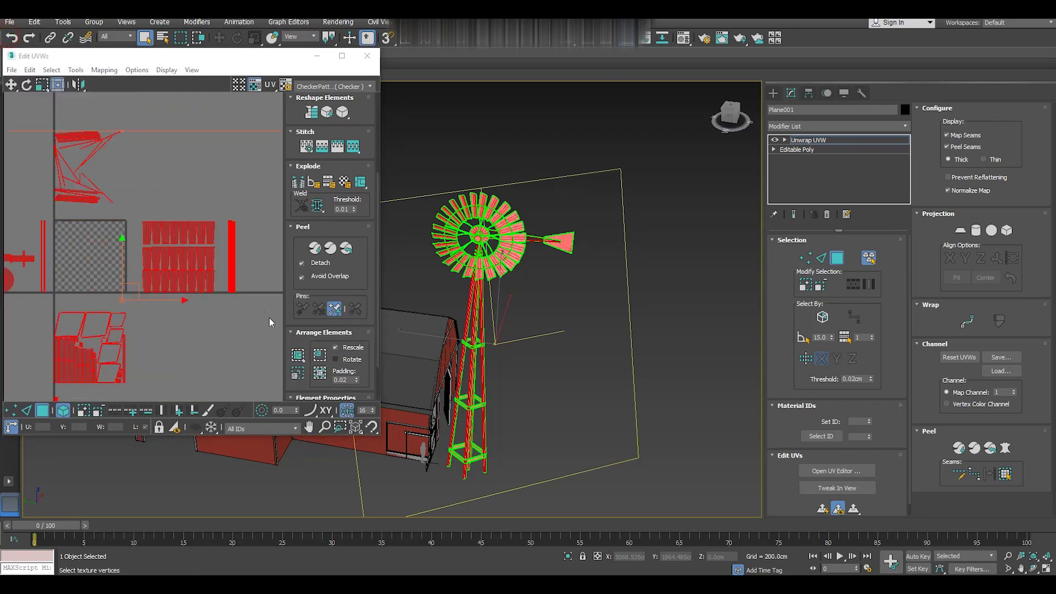
left_click(297, 355)
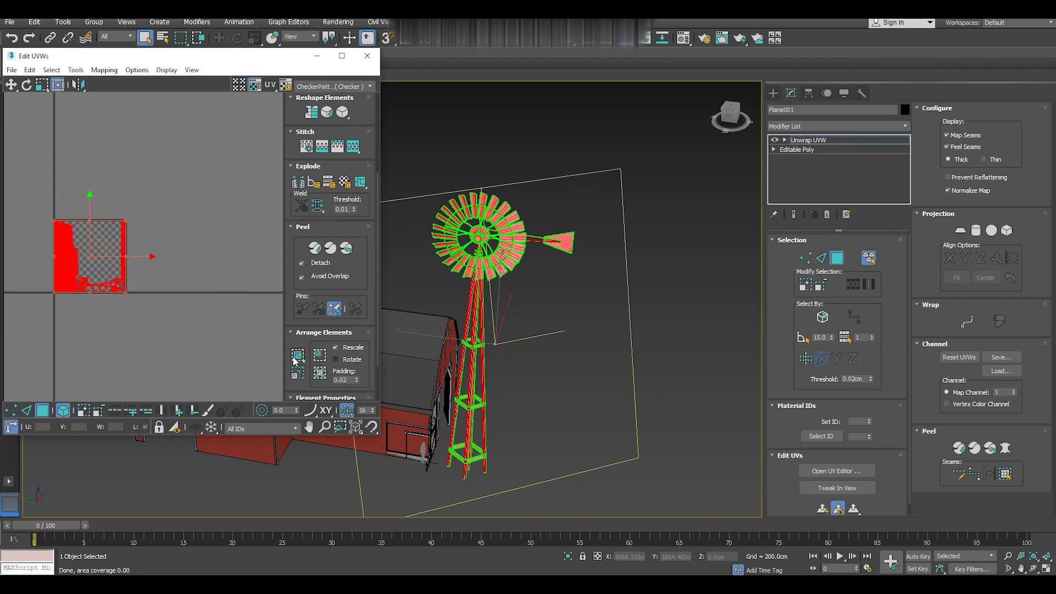
scroll(44, 272, "up", 4)
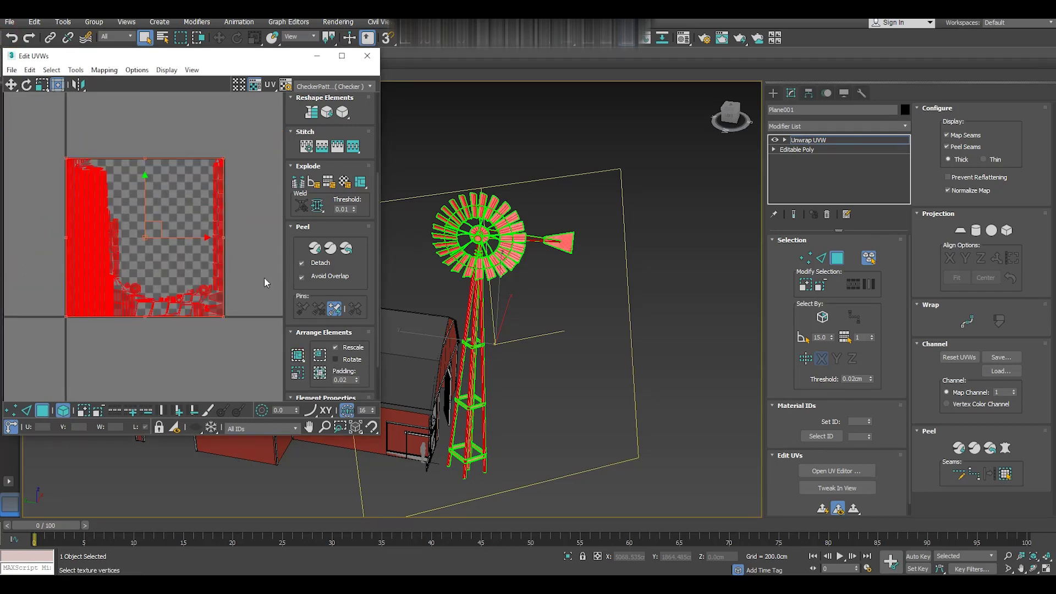
left_click(12, 39)
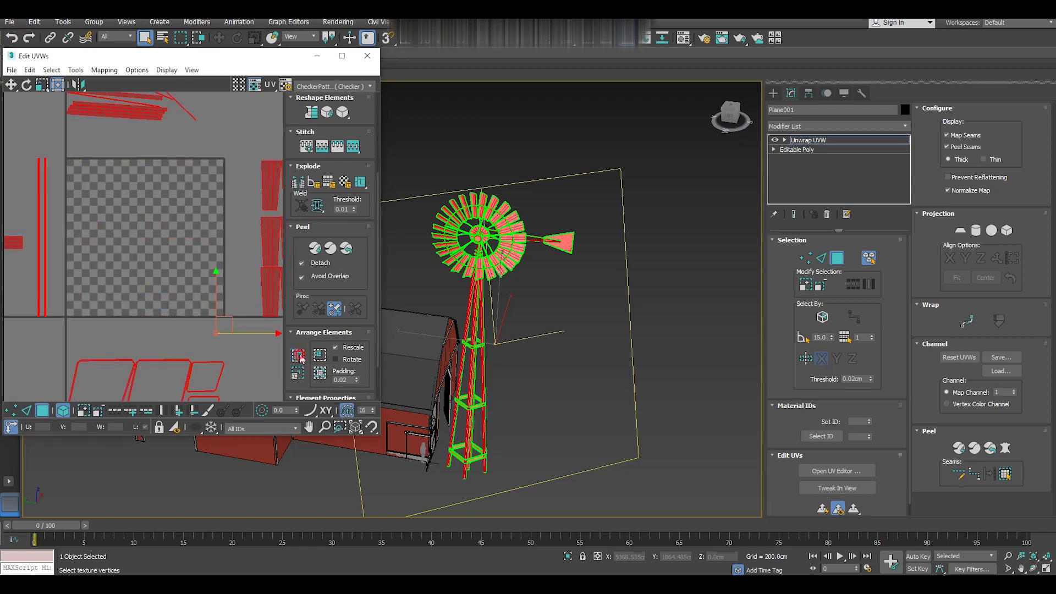
left_click(298, 372)
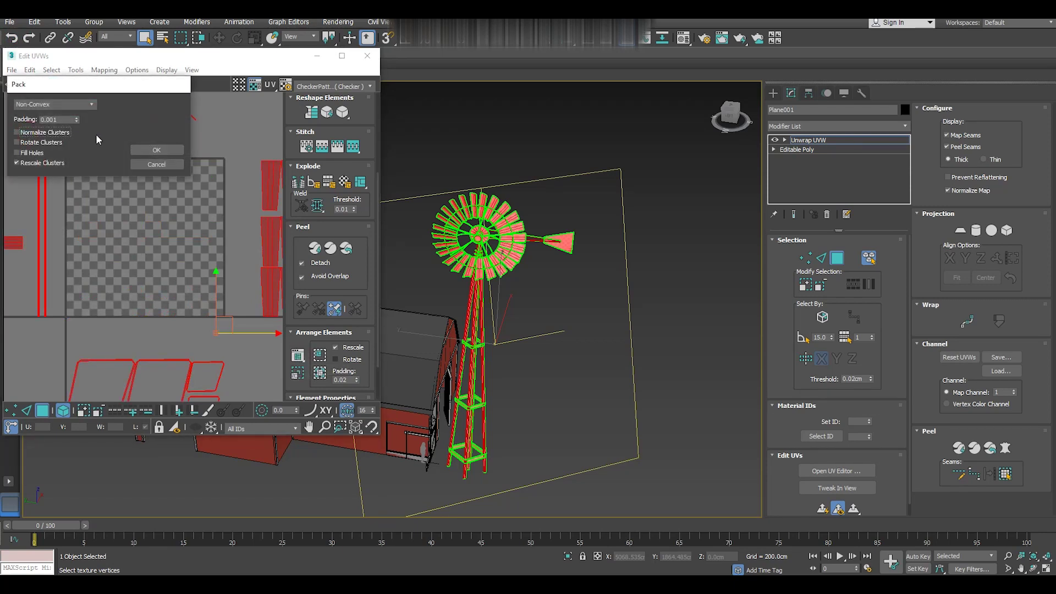
left_click(156, 150)
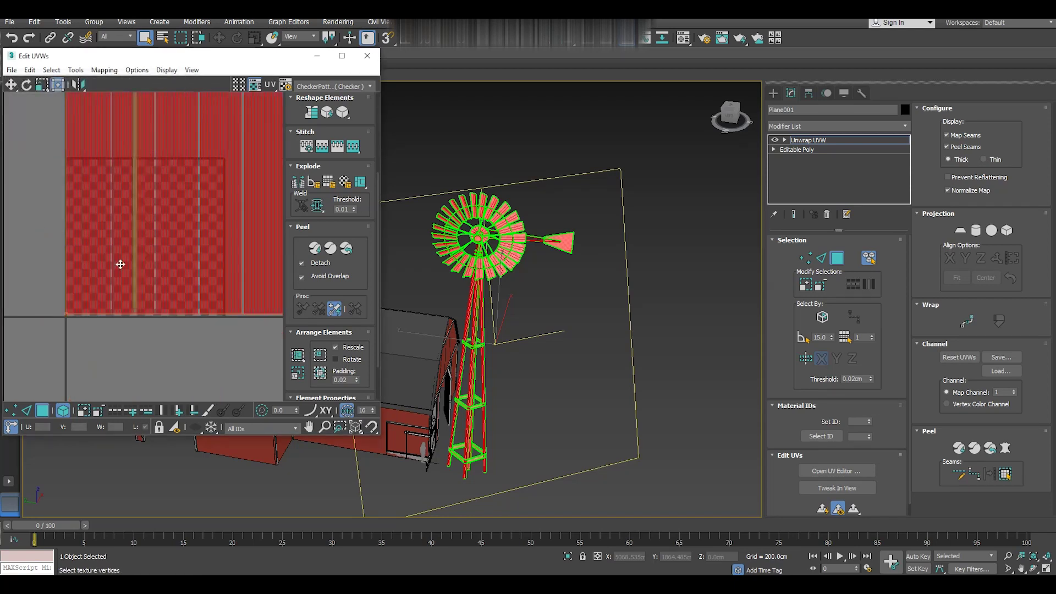
scroll(119, 264, "down", 3)
scroll(108, 299, "down", 2)
left_click(12, 36)
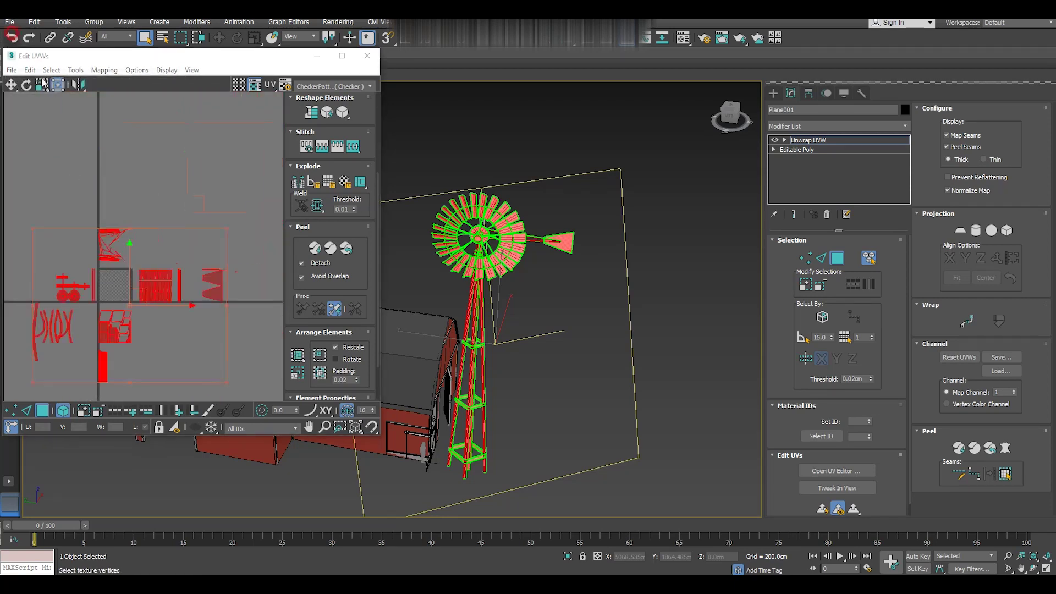
Pack the islands into one normalized square block with Normalize Clusters, then deselect all UVs.
left_click(297, 355)
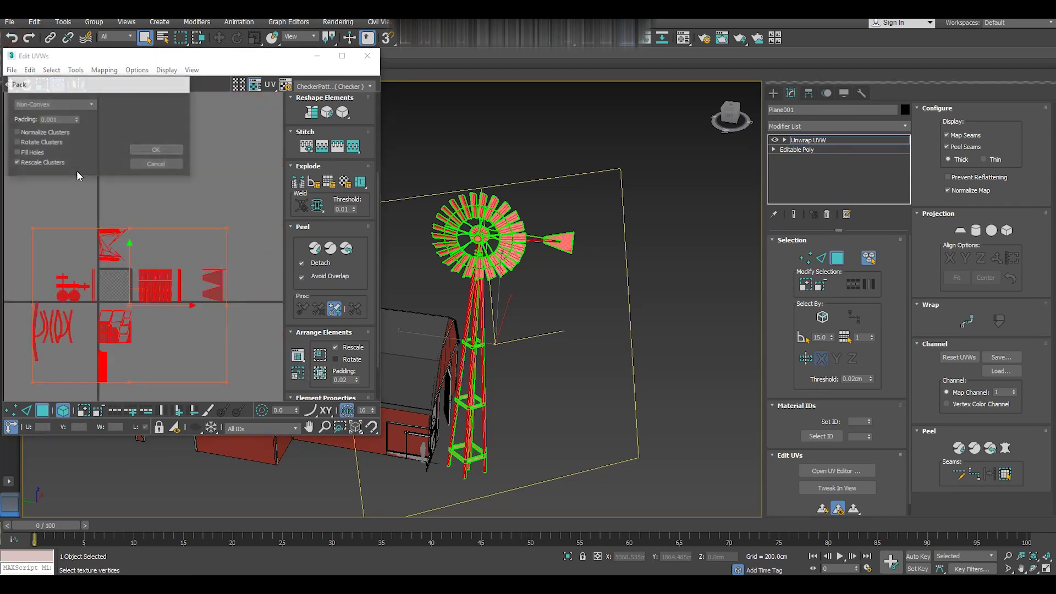
left_click(157, 149)
scroll(112, 292, "up", 4)
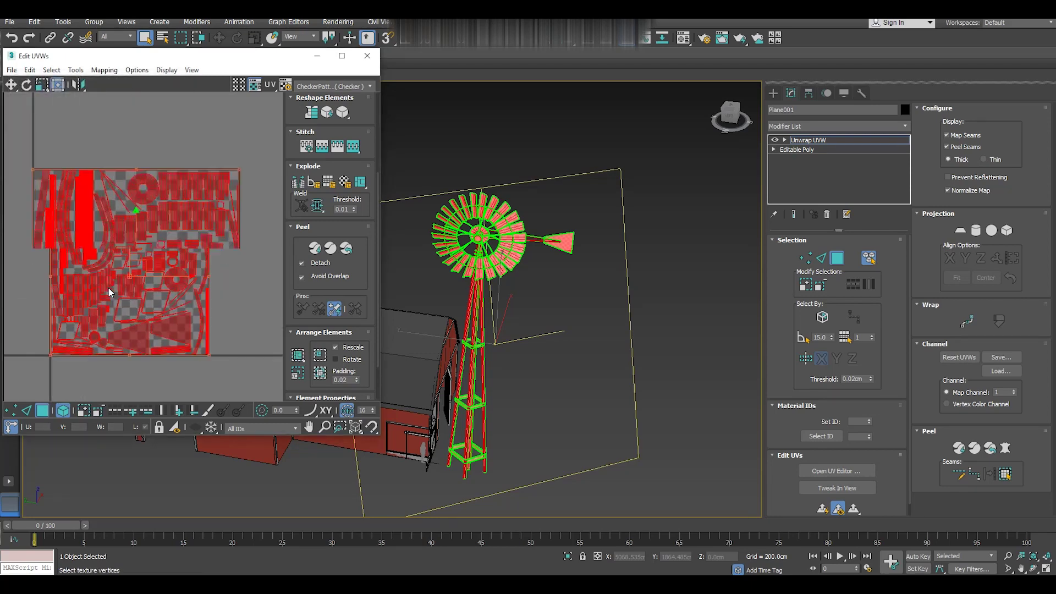
left_click(146, 135)
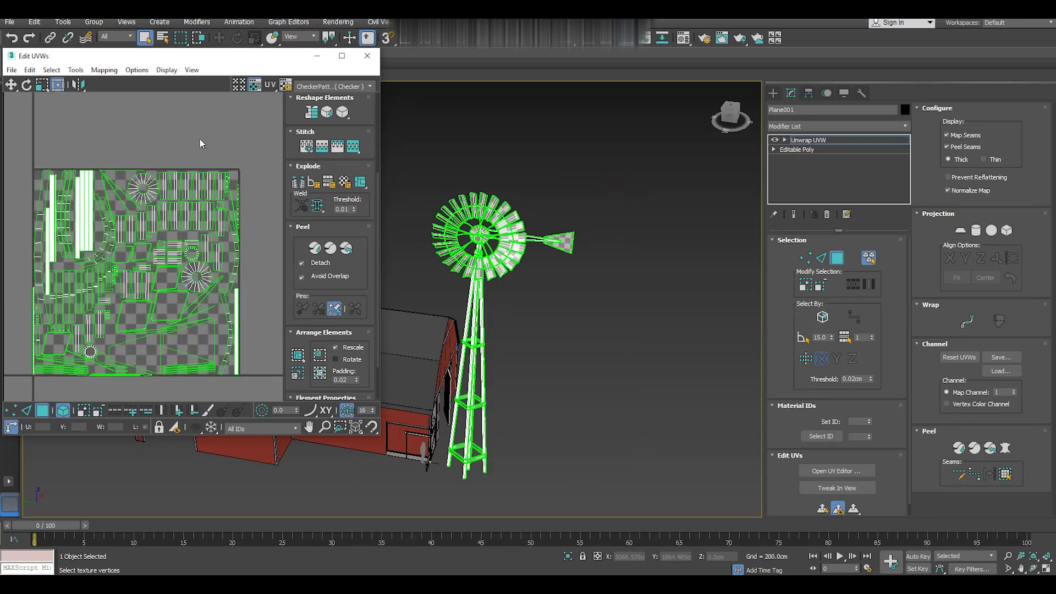
Close the Edit UVWs window and leave the unwrap's face sub-object level.
left_click(373, 57)
left_click(812, 144)
key("w")
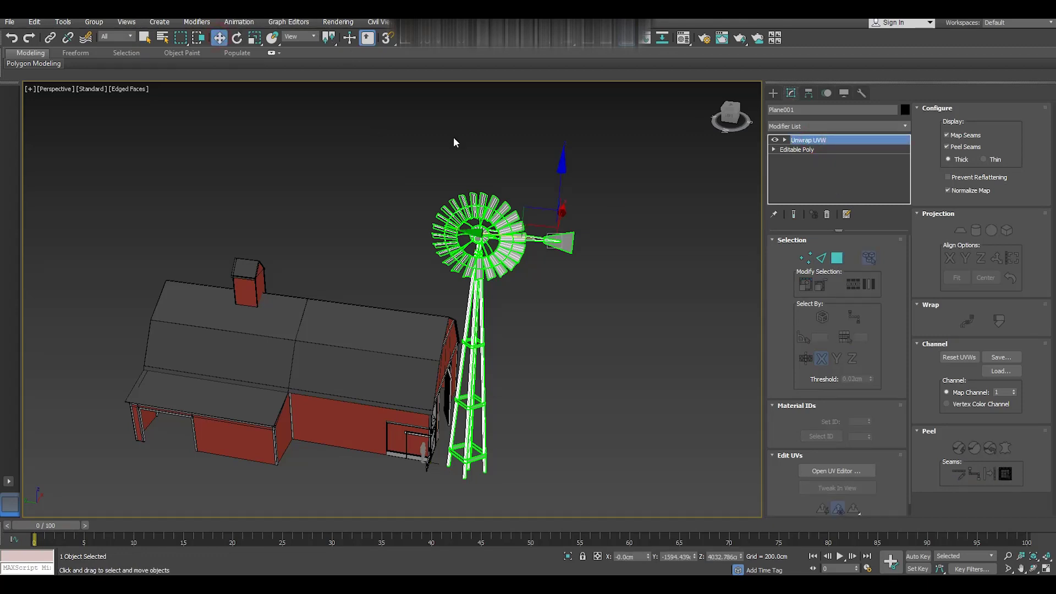
Reselect the windmill and collapse its Unwrap UVW stack into Editable Poly.
left_click(498, 158)
middle_click_drag(479, 198, 522, 190, "alt")
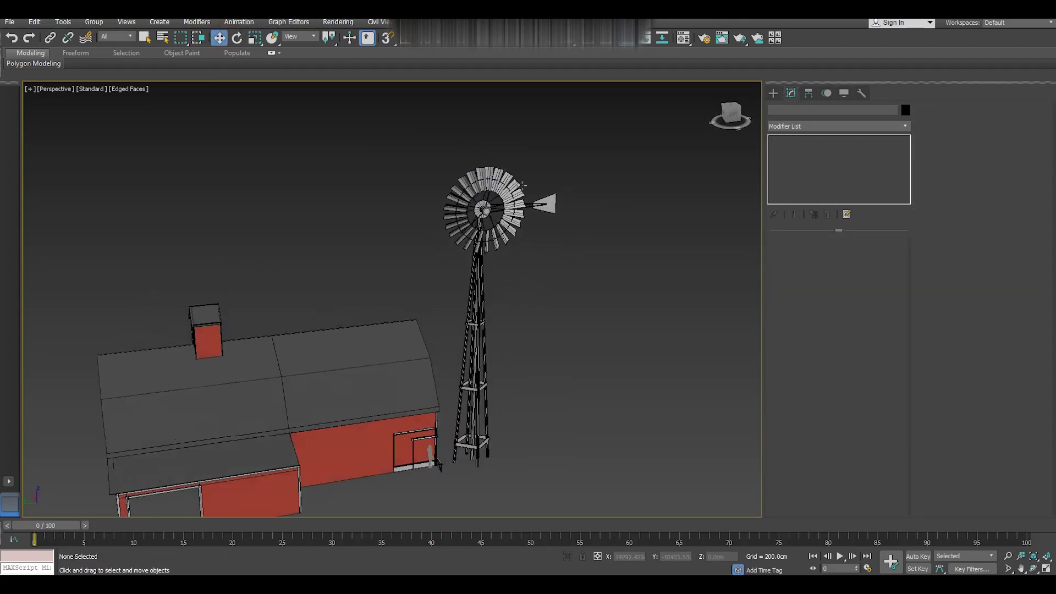
left_click(478, 237)
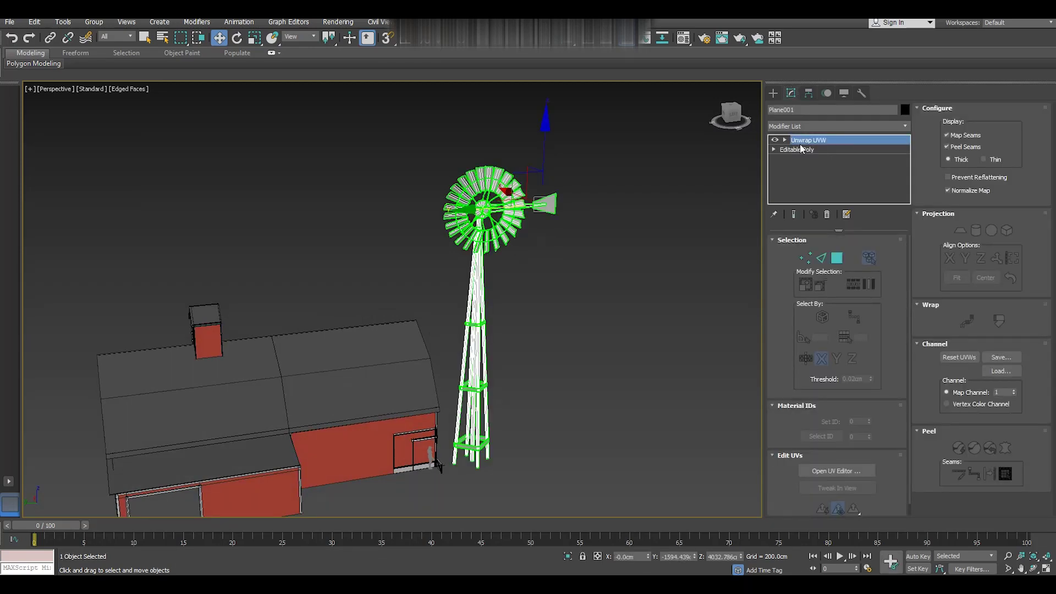
right_click(802, 149)
left_click(840, 252)
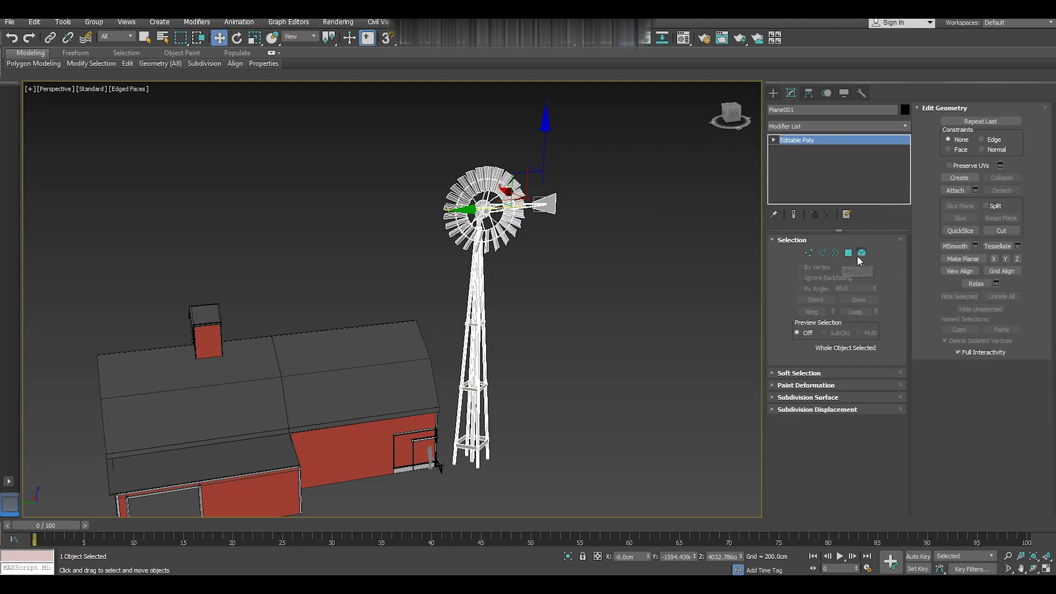
In Element mode, select the tower legs and the bottom ring.
left_click(861, 253)
scroll(489, 451, "up", 3)
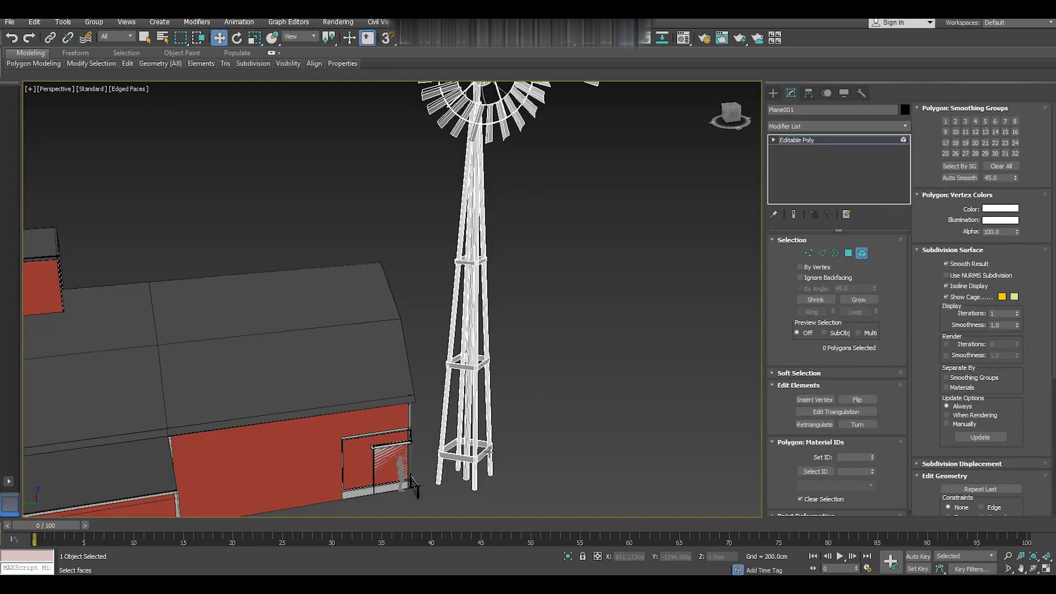
left_click(477, 471)
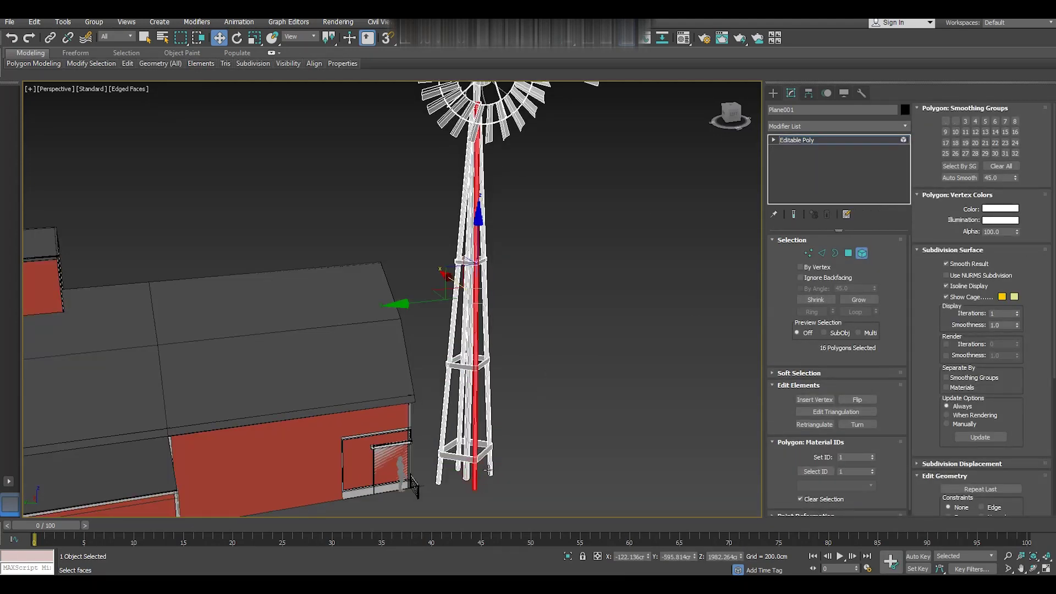
left_click(489, 470, "ctrl")
left_click(441, 449, "ctrl")
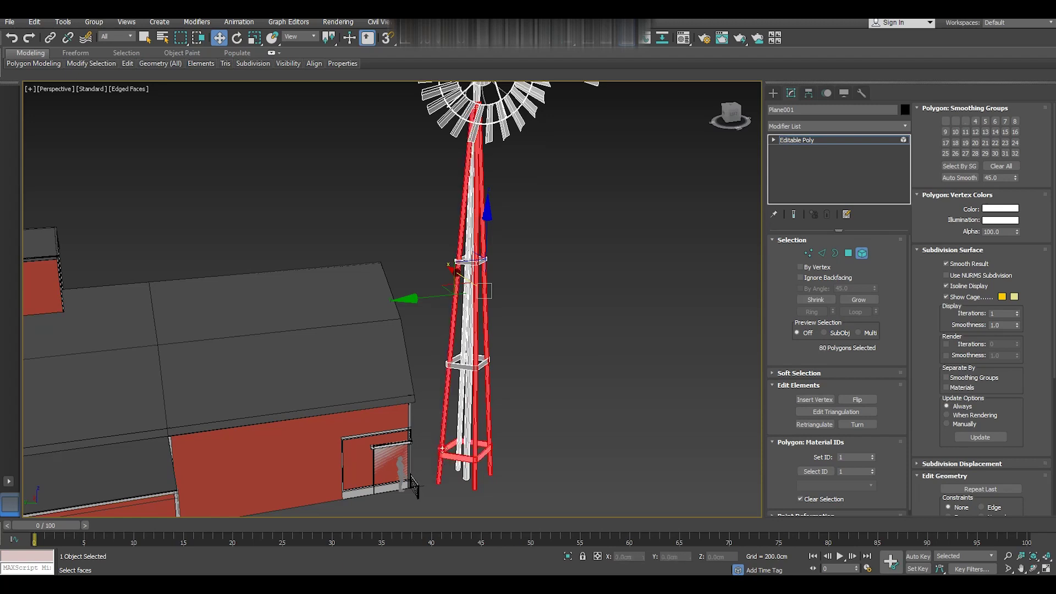
Add the middle ring, top ring and band near the tower top to the selection.
scroll(457, 452, "up", 2)
scroll(456, 452, "up", 1)
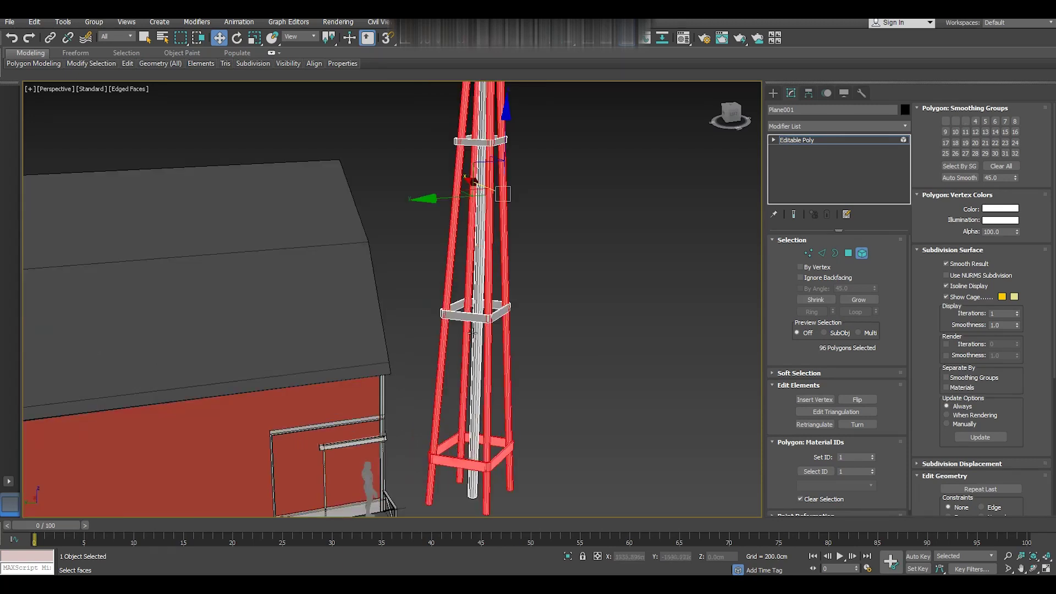
left_click(459, 314, "ctrl")
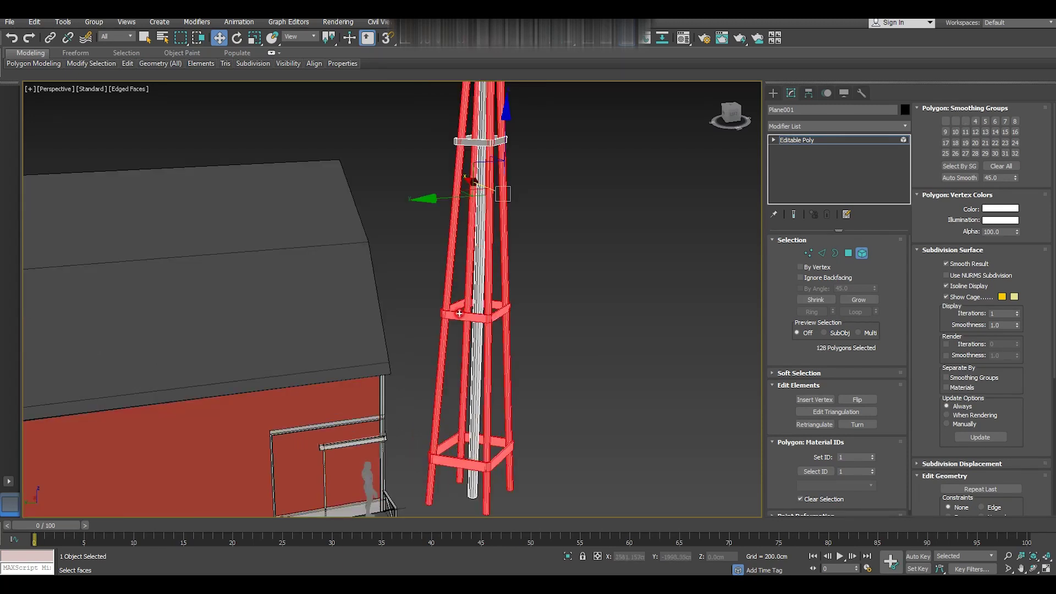
left_click(460, 138, "ctrl")
scroll(516, 352, "down", 2)
scroll(516, 356, "down", 1)
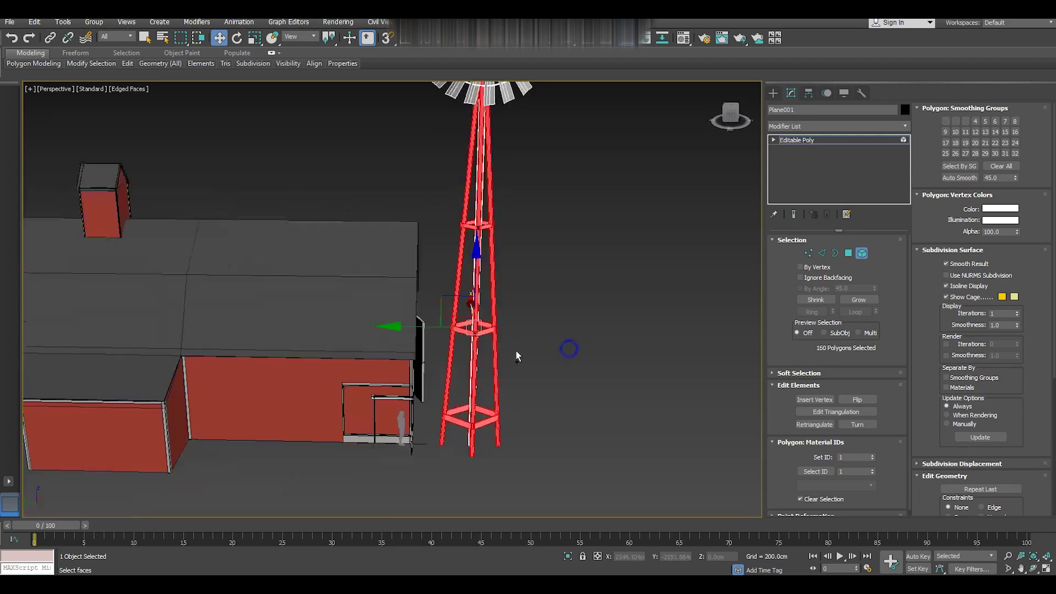
middle_click_drag(516, 356, 462, 357, "alt")
scroll(455, 245, "up", 4)
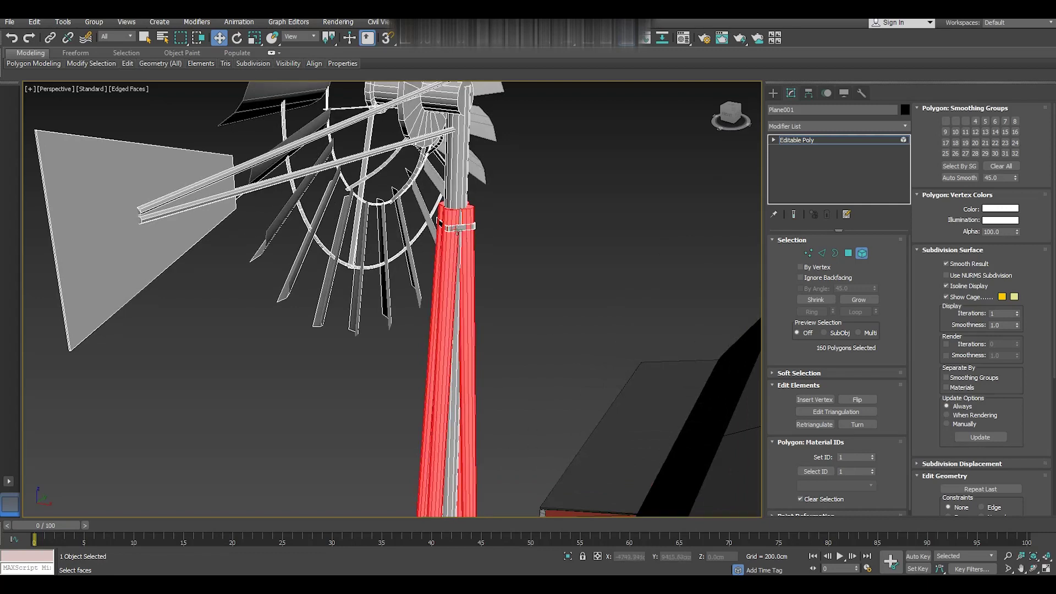
left_click(440, 223, "ctrl")
Give the selected tower elements a magenta vertex colour.
left_click(998, 216)
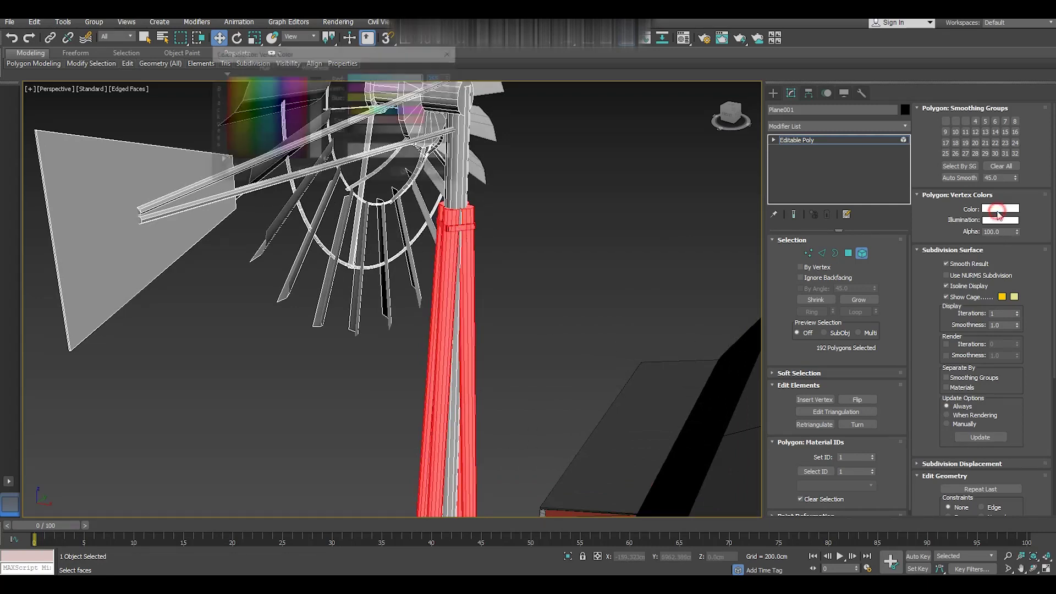
left_click(297, 80)
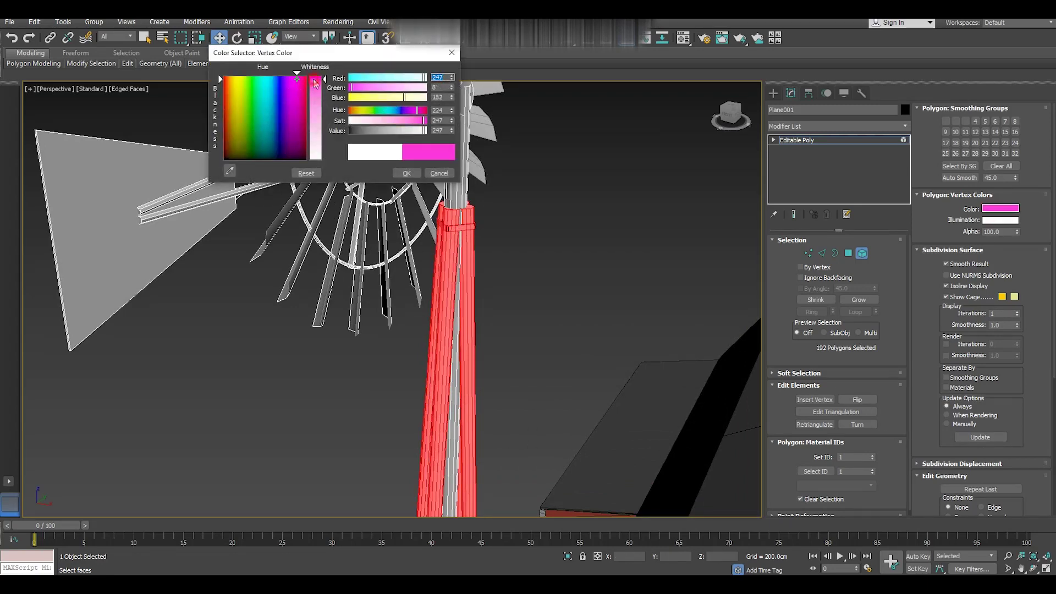
left_click(398, 173)
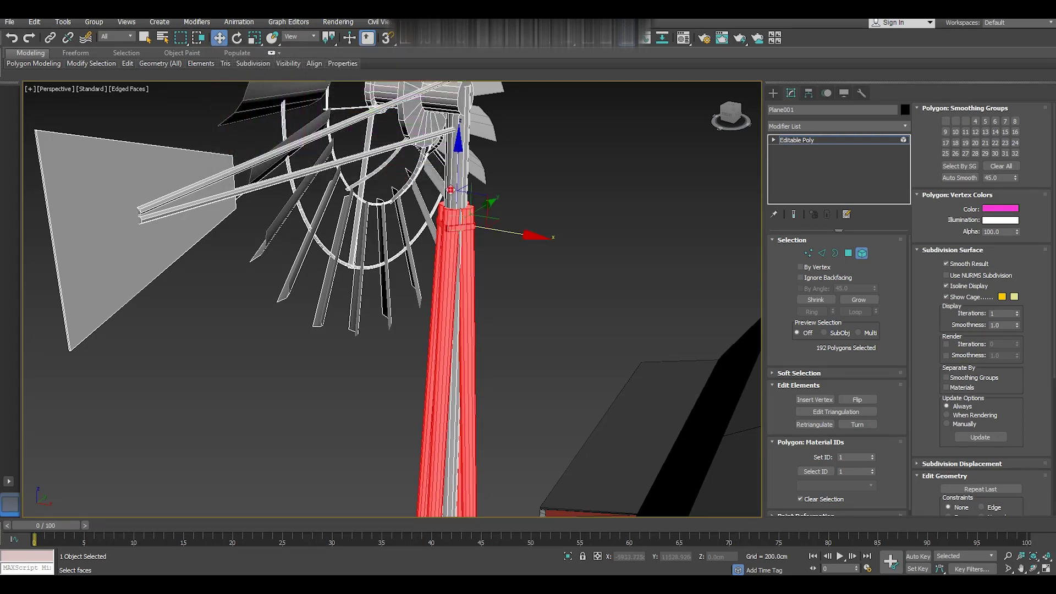
Select a thin 14-polygon strip on the tower and colour it blue.
left_click(453, 190)
left_click(993, 209)
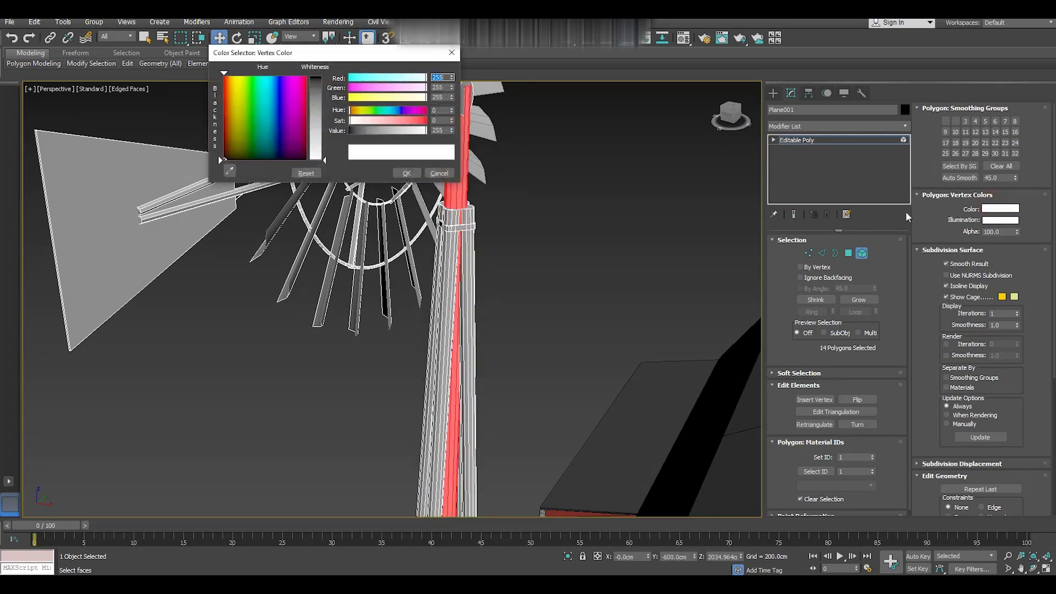
left_click(278, 79)
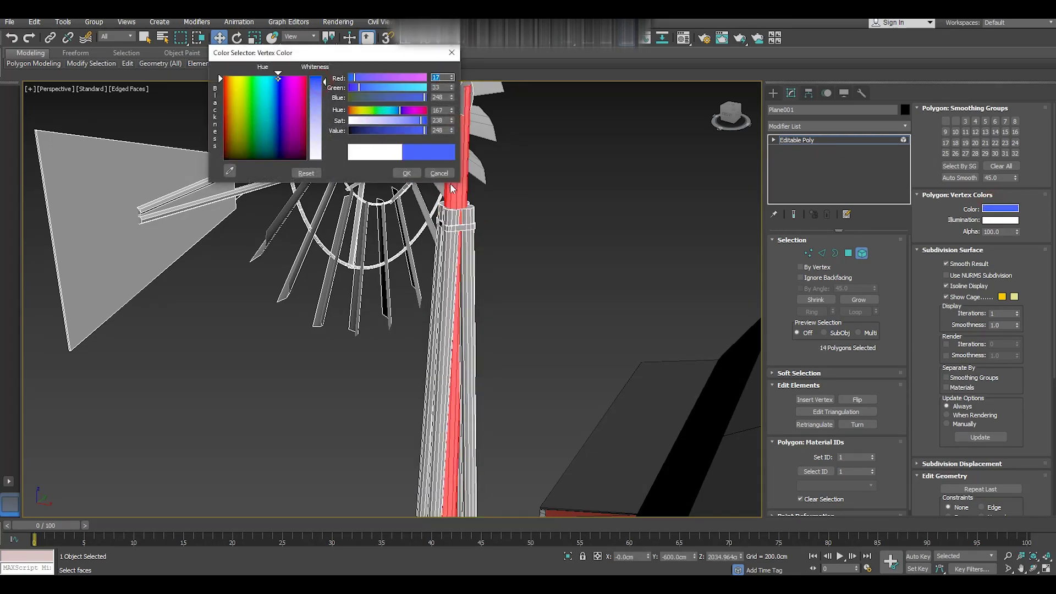
left_click(406, 173)
Marquee-select the tail vane's faces and give them a lime-green vertex colour.
mouse_move(443, 219)
middle_mouse_down("alt")
mouse_move(623, 247)
mouse_move(526, 306)
mouse_move(507, 181)
middle_mouse_up("alt")
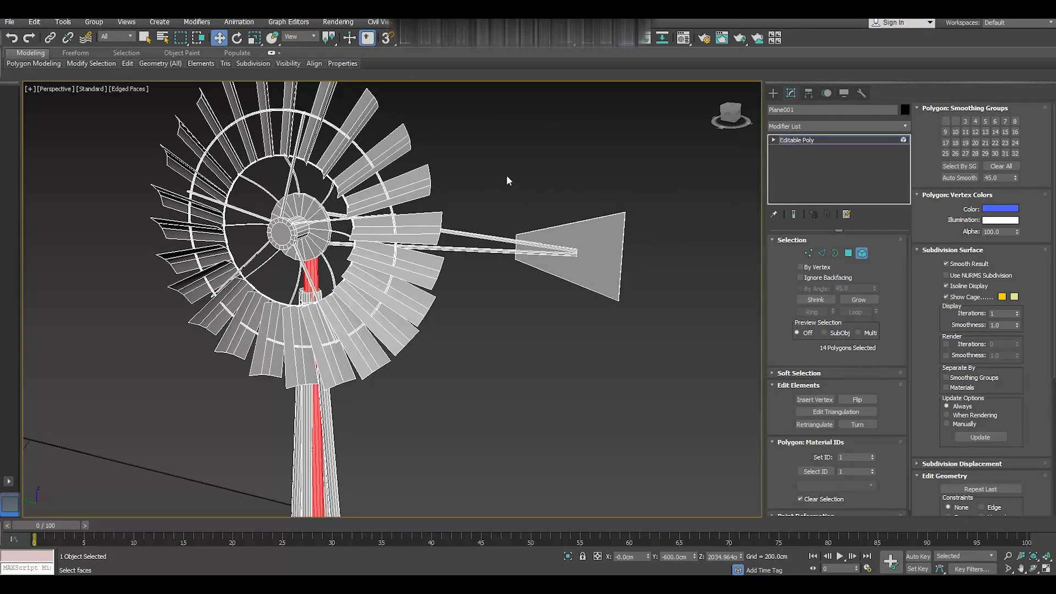
left_click_drag(505, 175, 694, 339)
left_click(1000, 209)
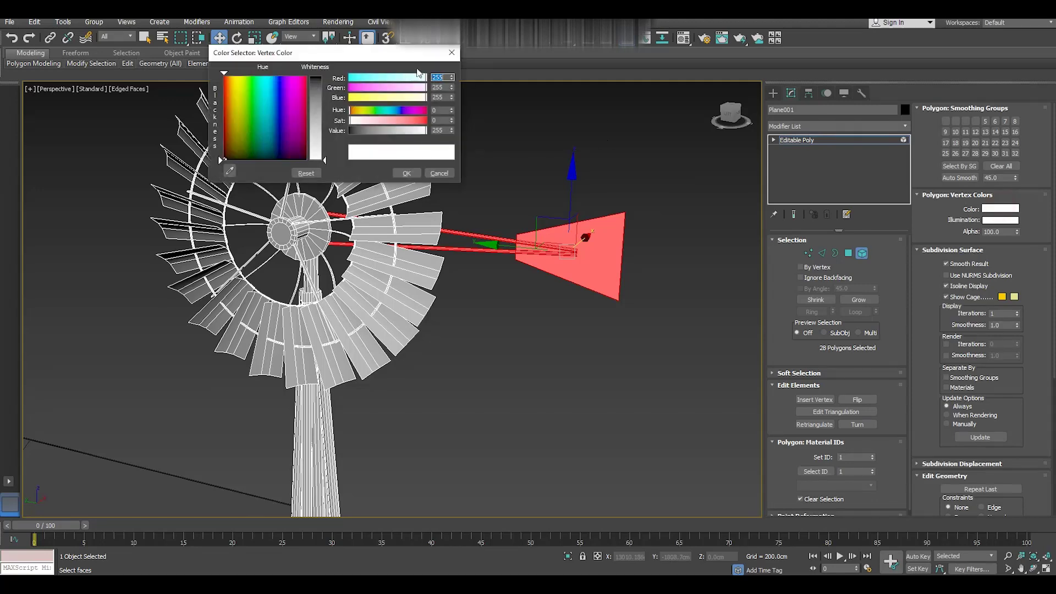
left_click(242, 81)
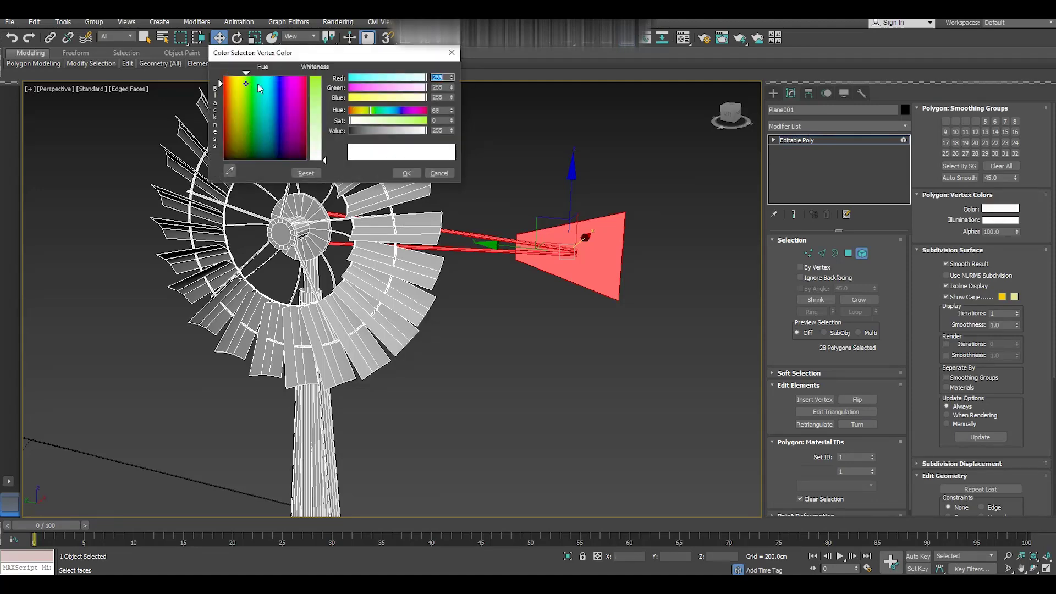
left_click(401, 172)
middle_click_drag(396, 172, 450, 211, "alt")
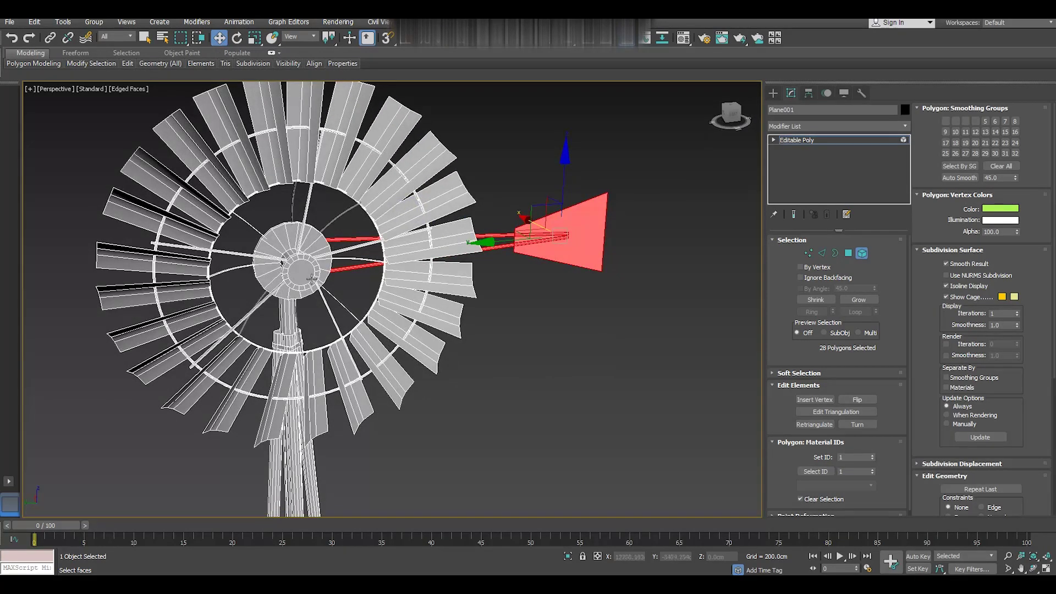
Select the hub element and set its vertex colour to orange (158,33,0).
left_click(285, 329)
left_click(304, 277, "ctrl")
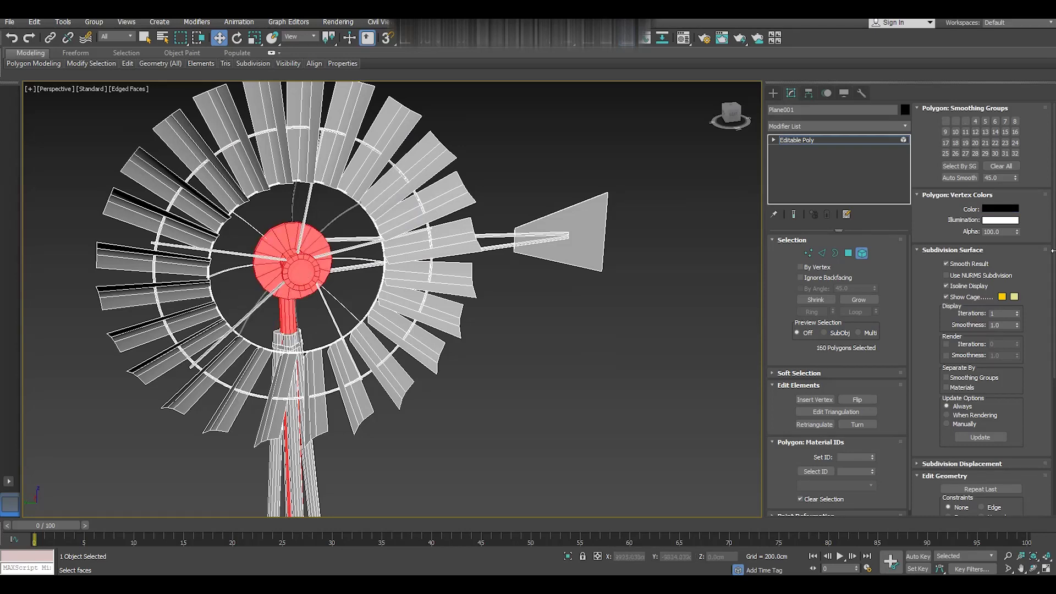
left_click(1001, 209)
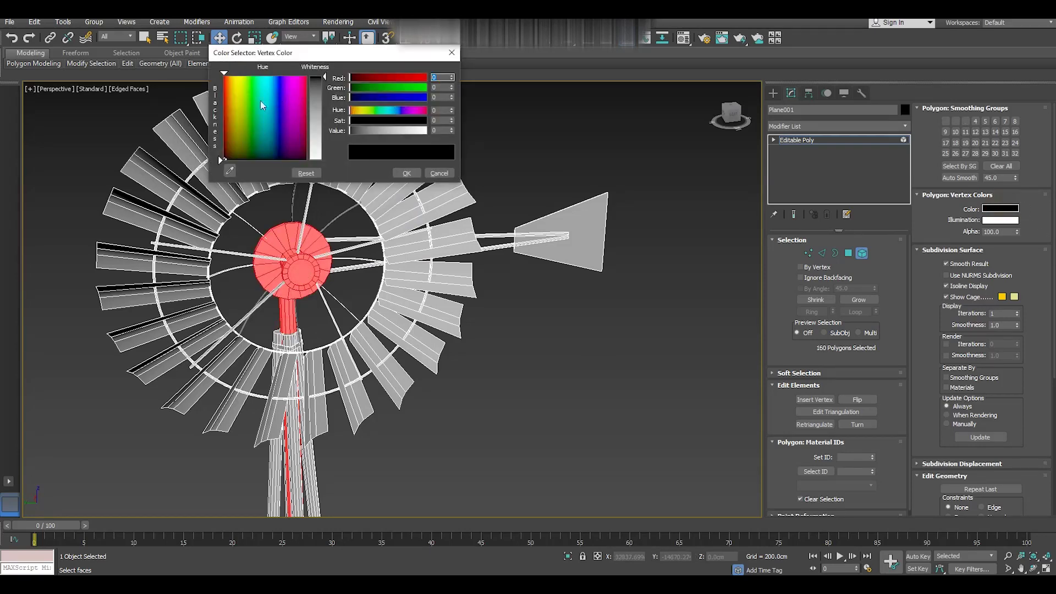
left_click(227, 109)
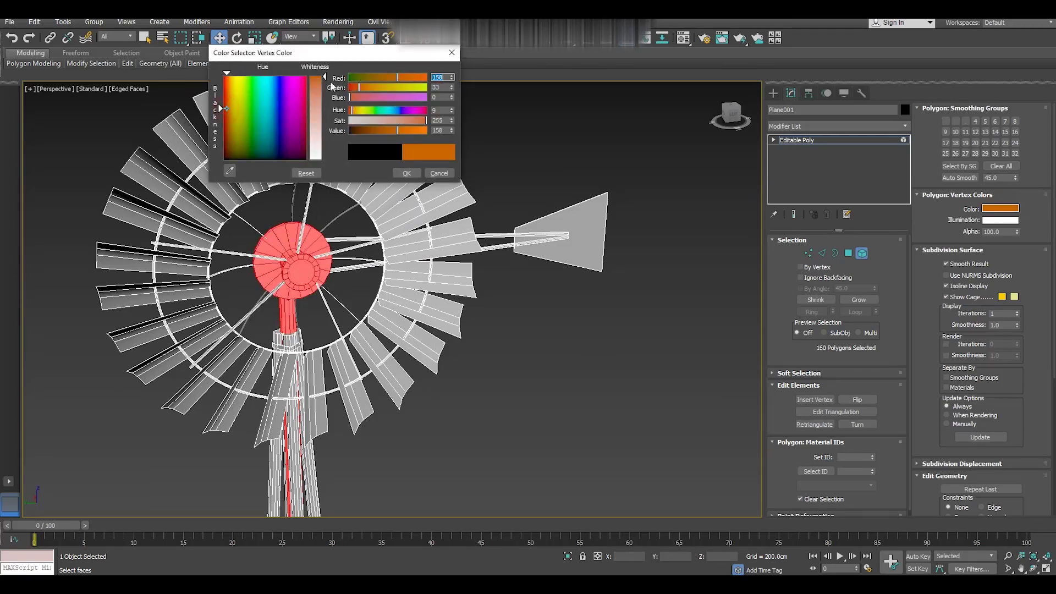
left_click(405, 172)
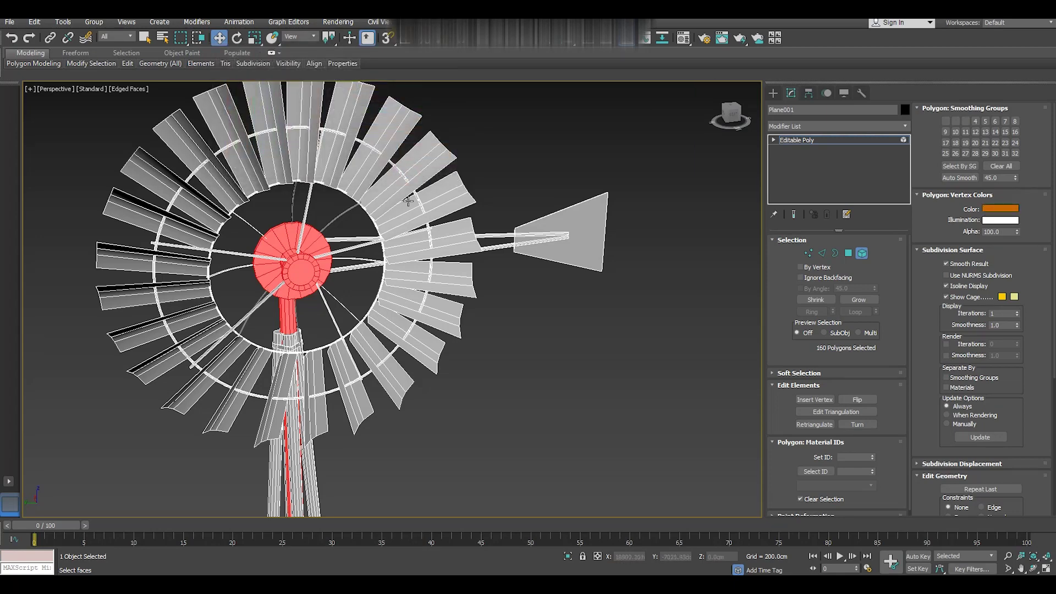
Add the wheel struts around the hub and the small hub ring to the selection.
mouse_move(422, 198)
middle_mouse_down("alt")
mouse_move(432, 196)
mouse_move(379, 199)
middle_mouse_up("alt")
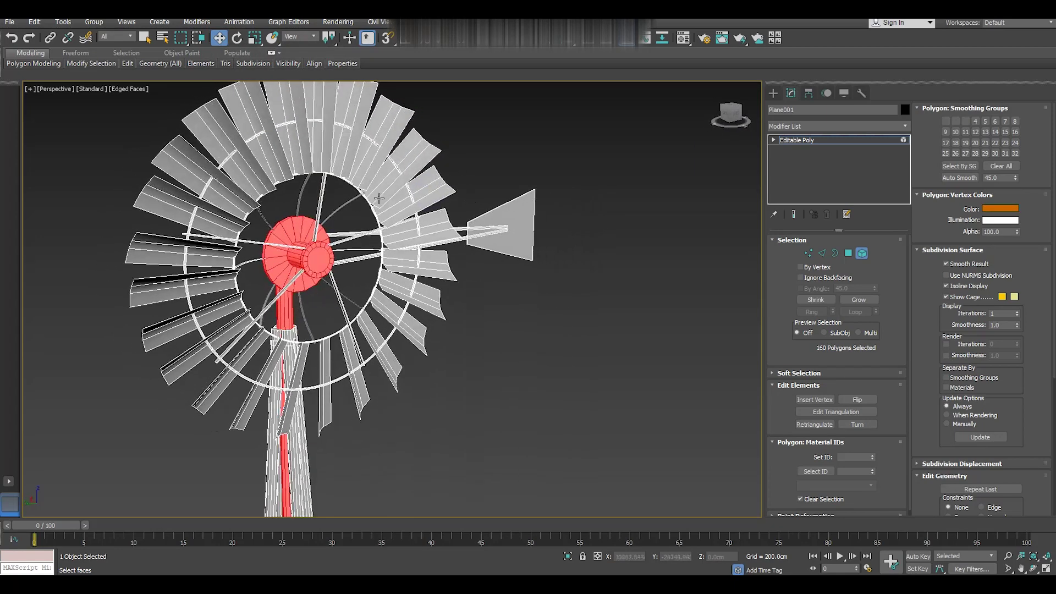
left_click(319, 202, "ctrl")
left_click(299, 202, "ctrl")
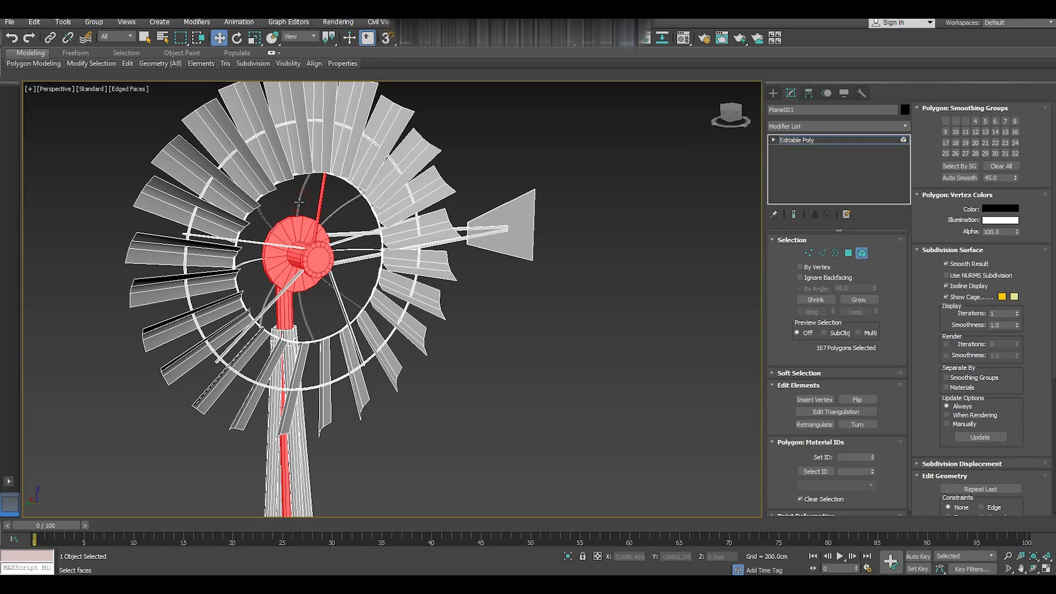
left_click(311, 222, "ctrl")
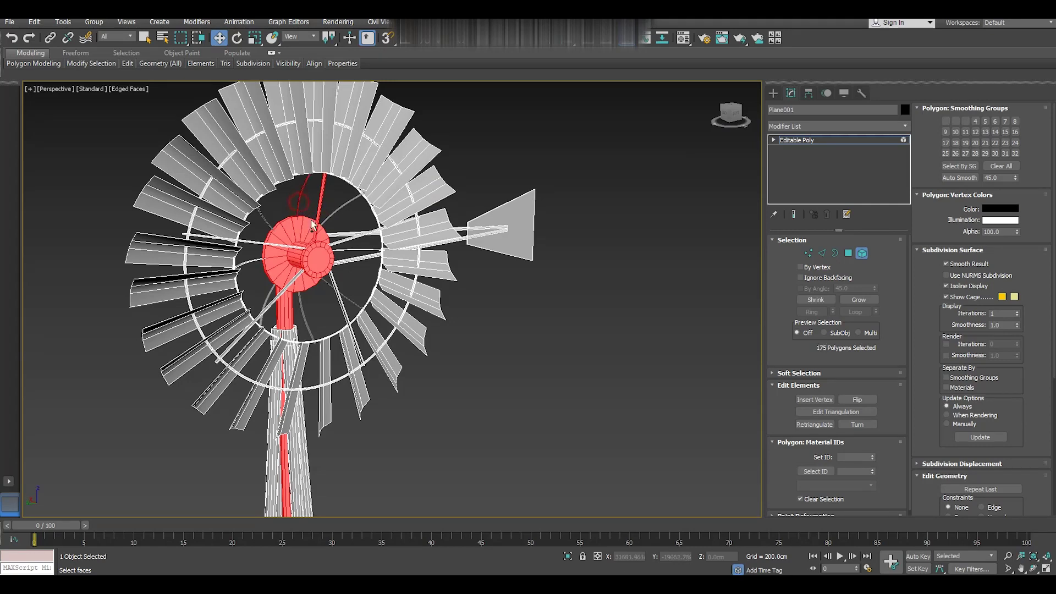
left_click(249, 241, "ctrl")
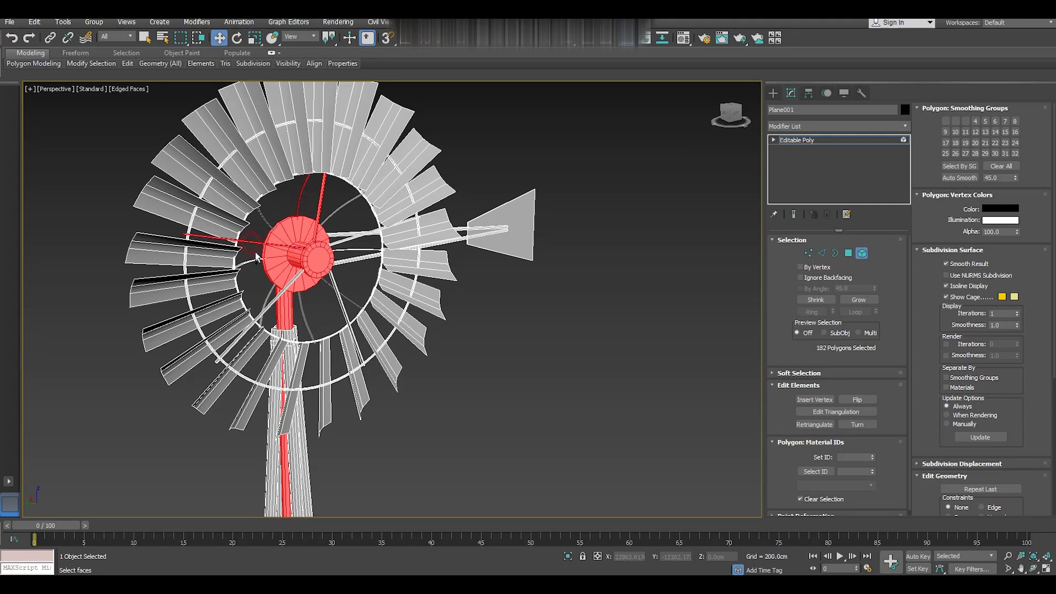
left_click(272, 306, "ctrl")
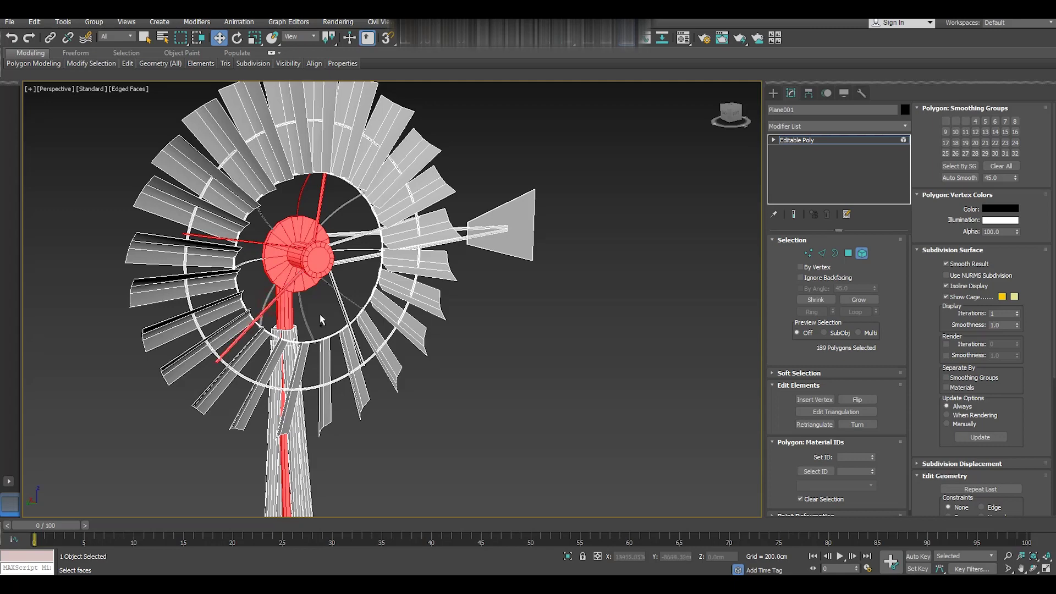
left_click(343, 312, "ctrl")
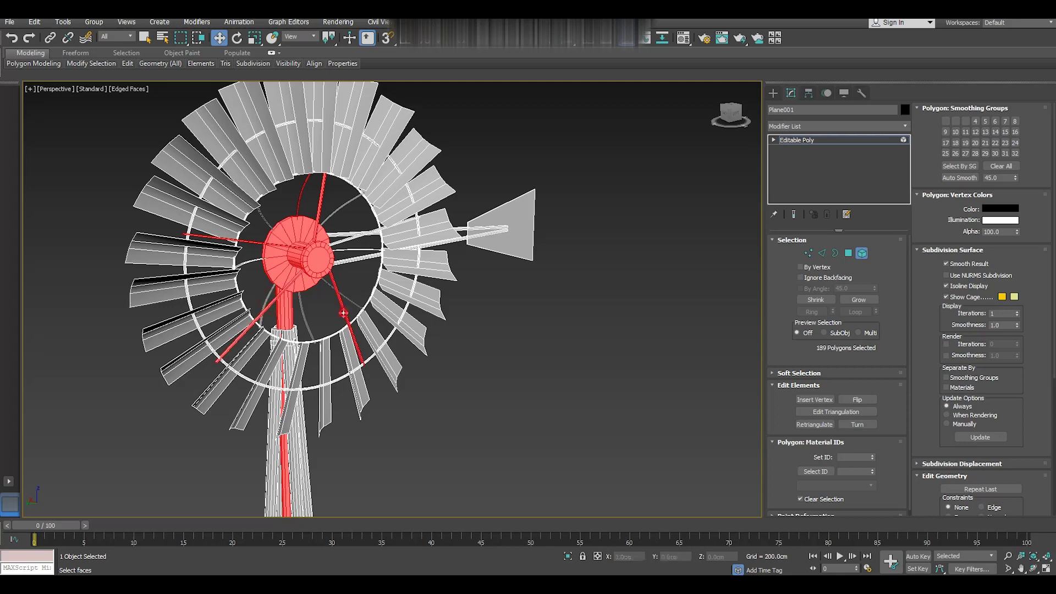
middle_click_drag(350, 279, 321, 299, "alt")
left_click(346, 250, "ctrl")
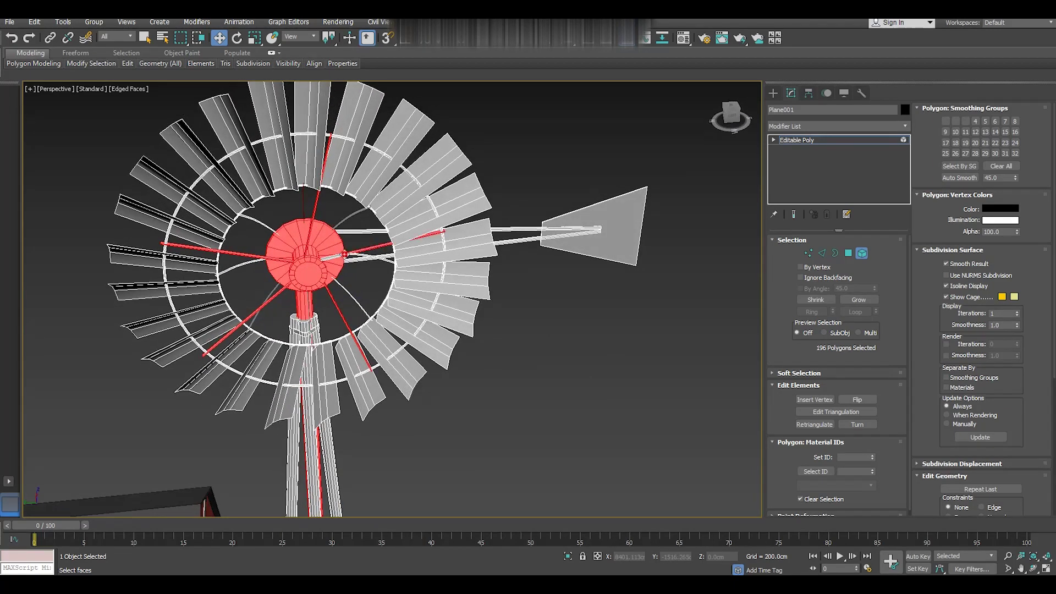
left_click(348, 296, "ctrl")
middle_click_drag(335, 311, 332, 325, "alt")
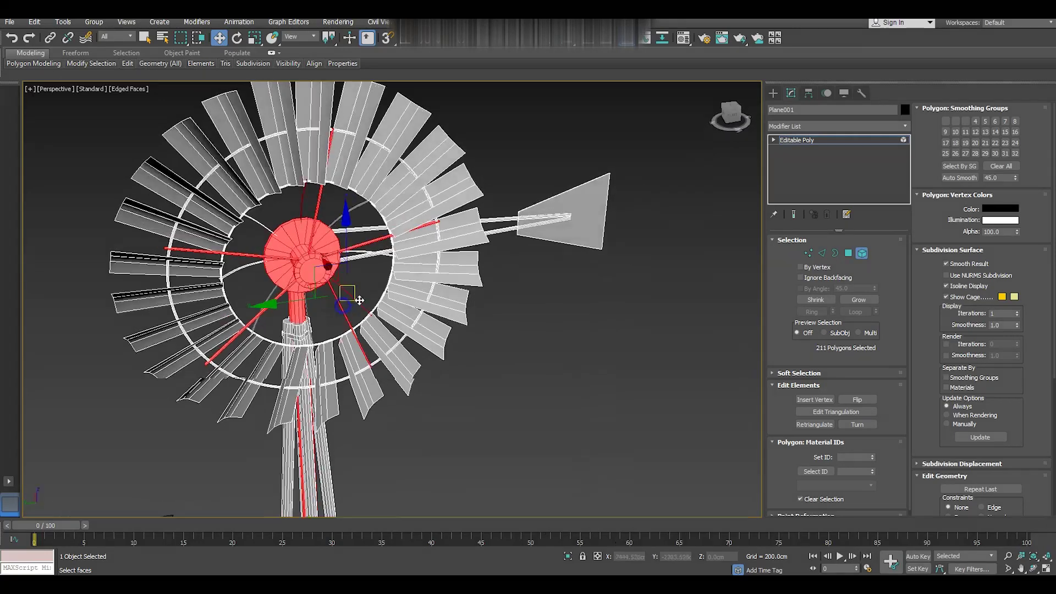
Add the post sections, remaining wheel parts and thin shaft piece to the selection.
left_click(305, 323, "ctrl")
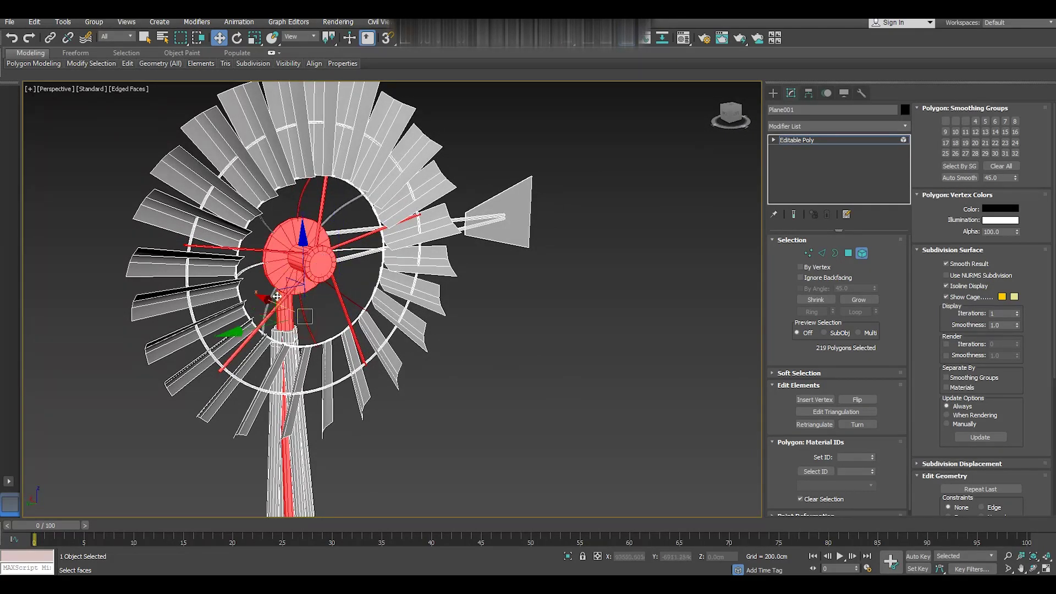
left_click(273, 295, "ctrl")
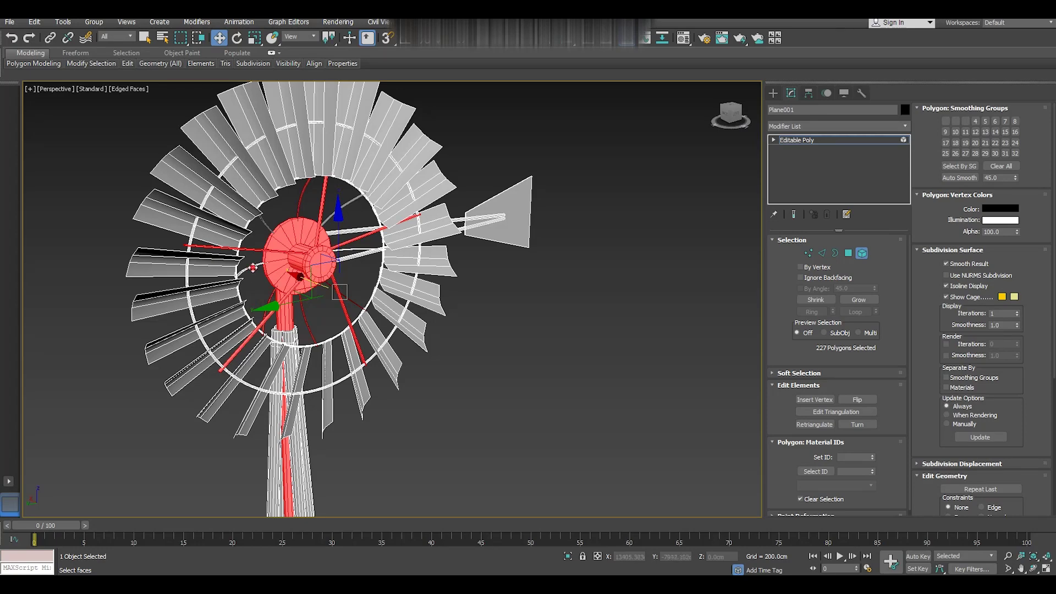
left_click(253, 267, "ctrl")
middle_click_drag(254, 259, 261, 235, "alt")
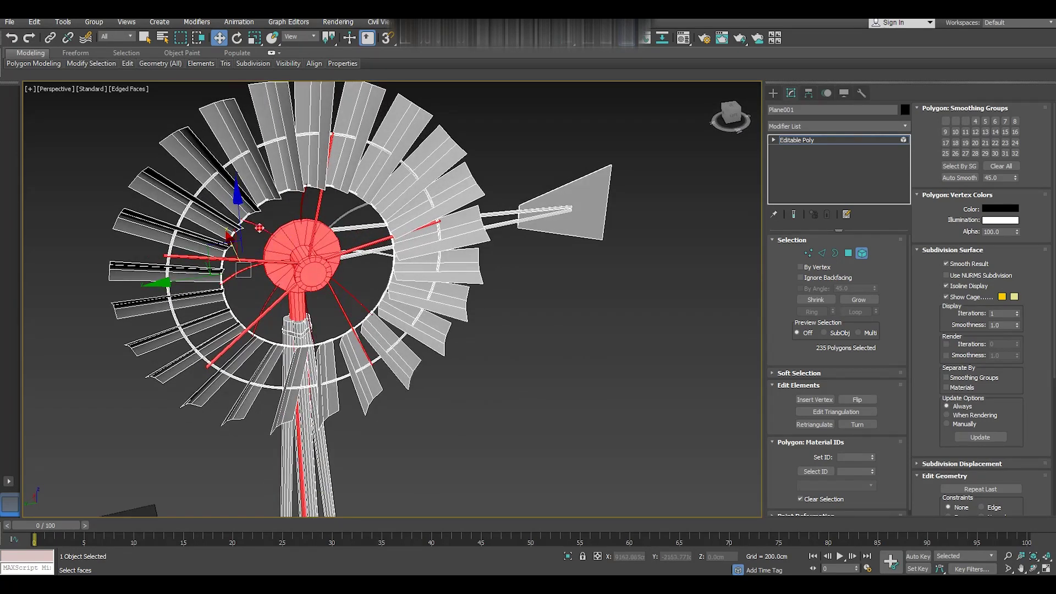
middle_click_drag(333, 268, 348, 232, "alt")
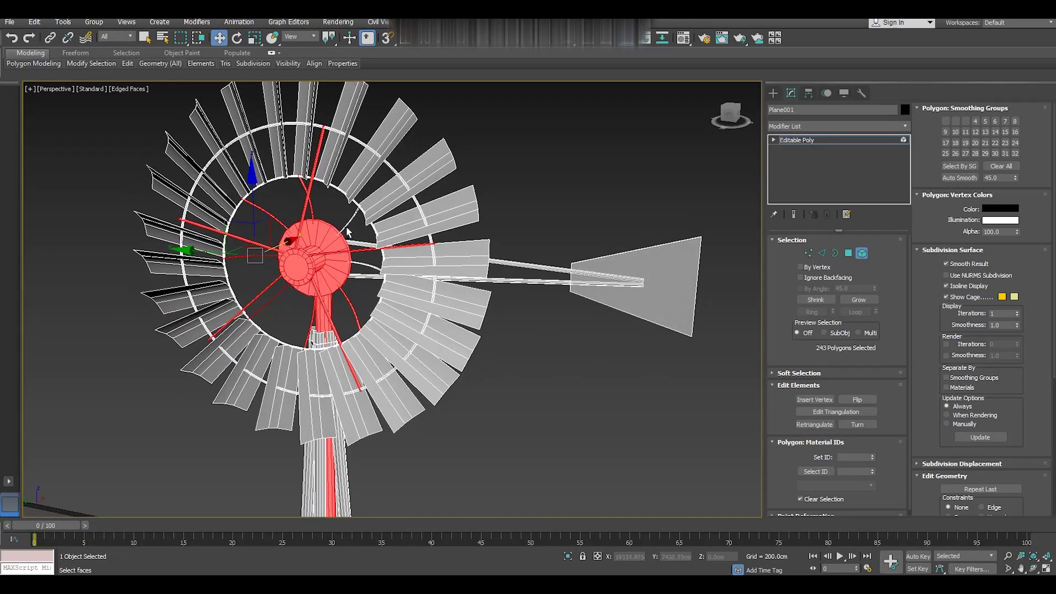
left_click(360, 242, "ctrl")
mouse_move(363, 247)
middle_mouse_down("alt")
mouse_move(394, 264)
mouse_move(333, 291)
mouse_move(357, 286)
mouse_move(260, 385)
middle_mouse_up("alt")
left_click(376, 262, "ctrl")
Add the outer rim, inner rim and tail stem elements to the selection.
left_click(258, 385, "ctrl")
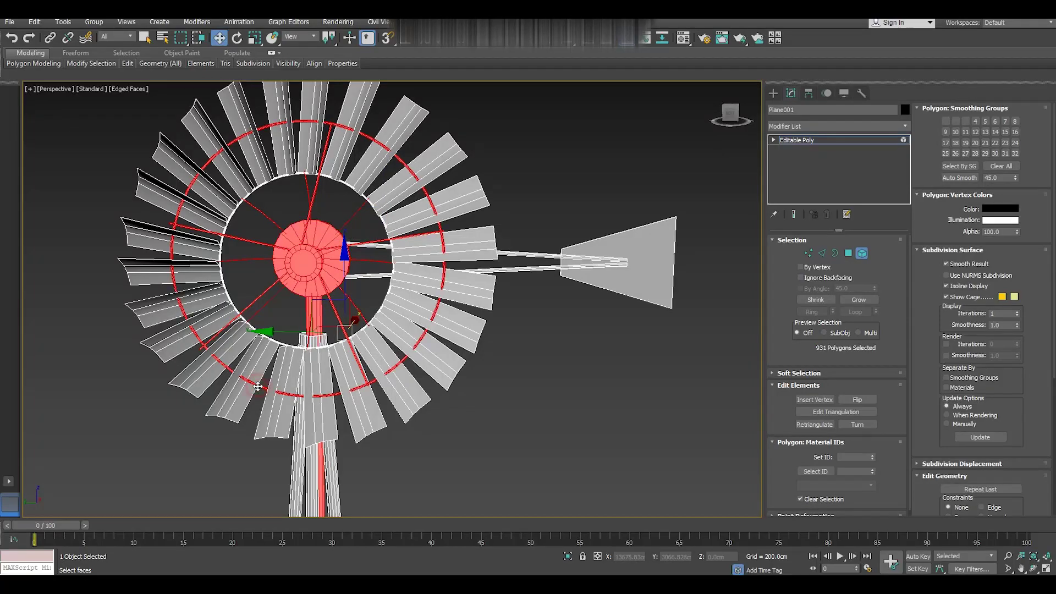
left_click_drag(245, 308, 231, 305)
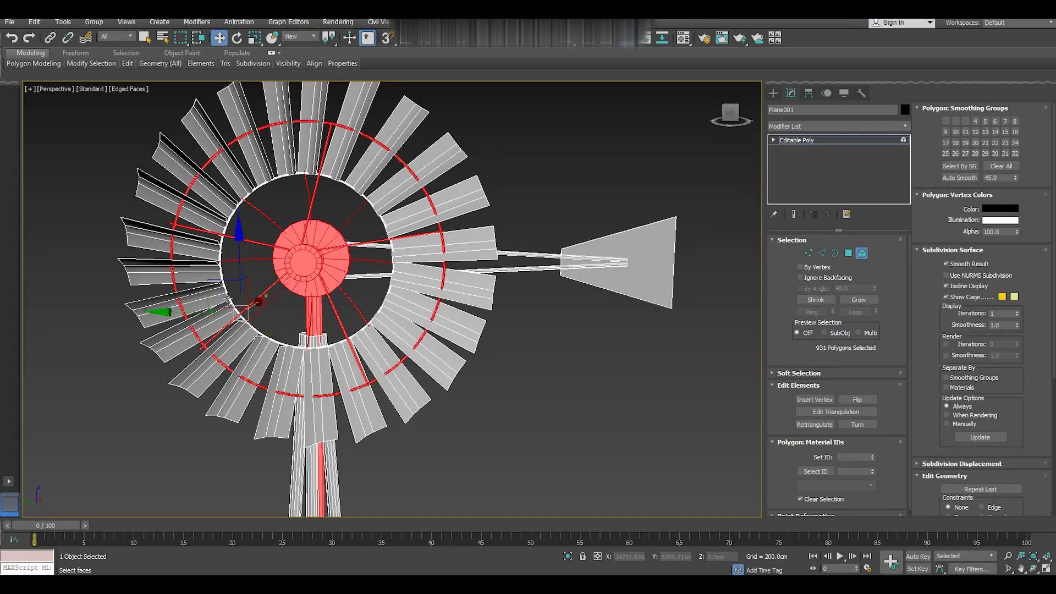
left_click(226, 298, "ctrl")
mouse_move(342, 274)
middle_mouse_down("alt")
mouse_move(321, 303)
mouse_move(510, 327)
middle_mouse_up("alt")
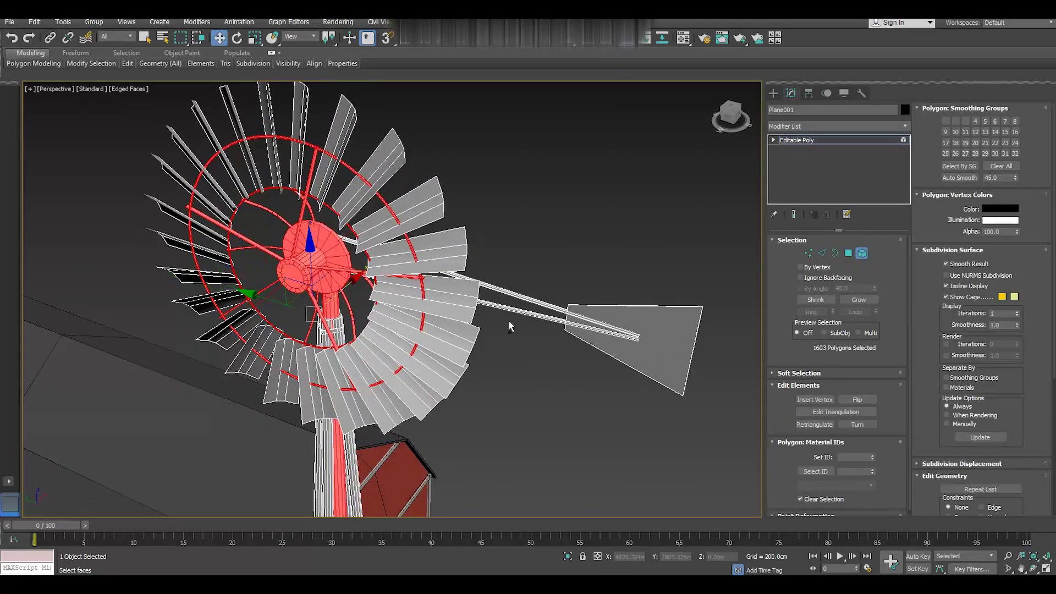
left_click_drag(525, 332, 525, 282)
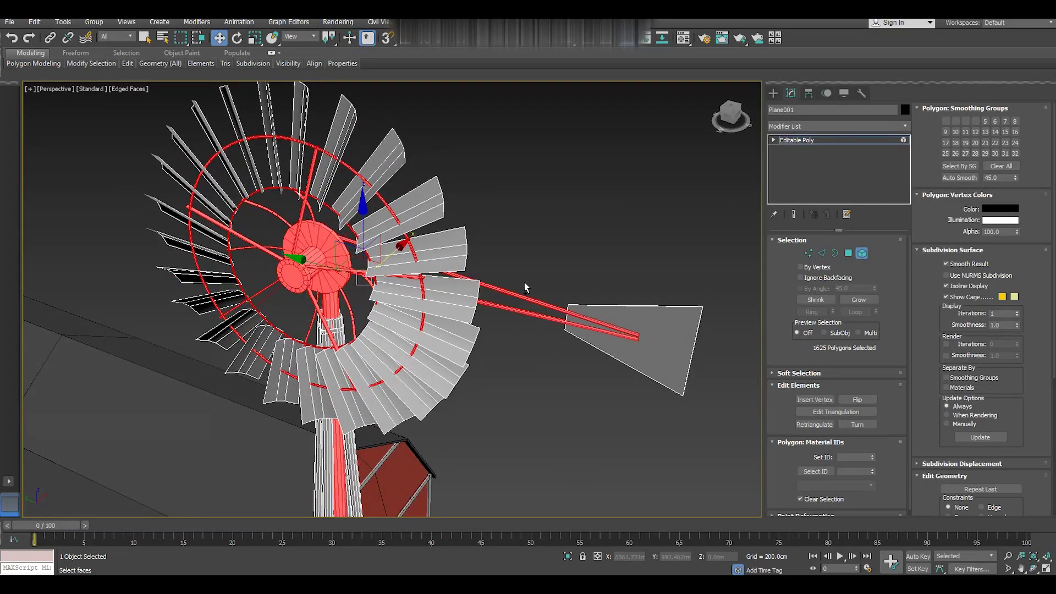
mouse_move(413, 269)
middle_mouse_down("alt")
mouse_move(405, 286)
mouse_move(525, 275)
mouse_move(425, 267)
mouse_move(333, 291)
mouse_move(662, 345)
middle_mouse_up("alt")
Set the selected parts' vertex colour to cyan (RGB 0/116/159).
left_click(994, 214)
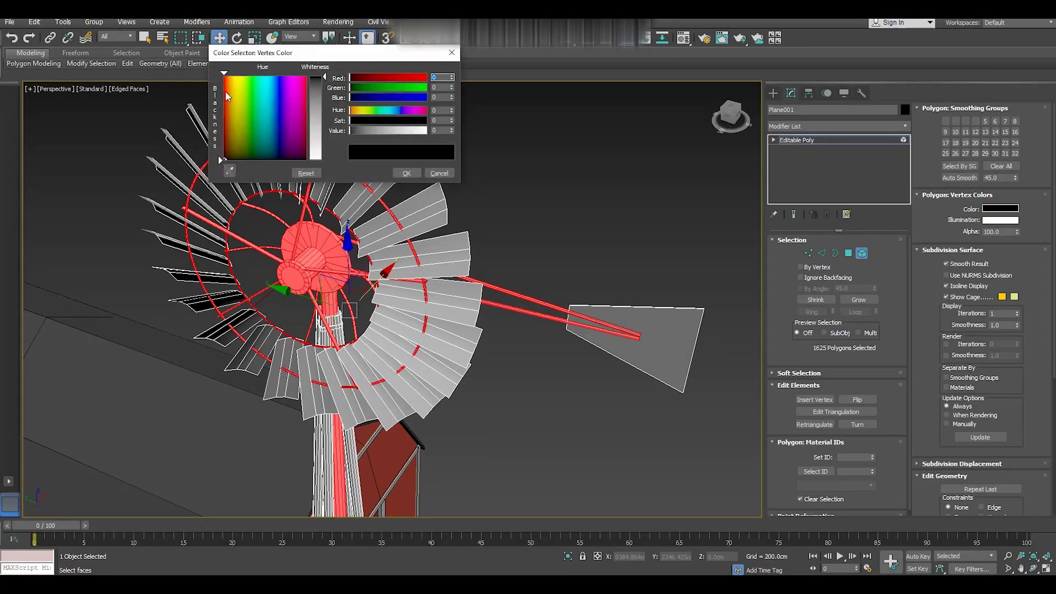
left_click_drag(270, 107, 279, 106)
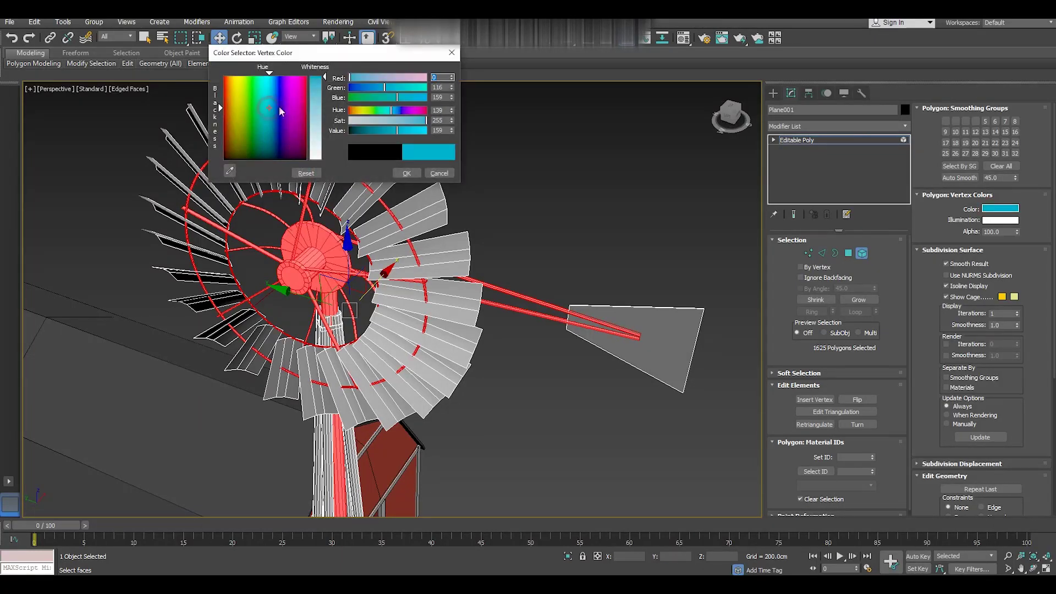
left_click(407, 173)
mouse_move(409, 171)
middle_mouse_down("alt")
mouse_move(479, 209)
mouse_move(471, 142)
middle_mouse_up("alt")
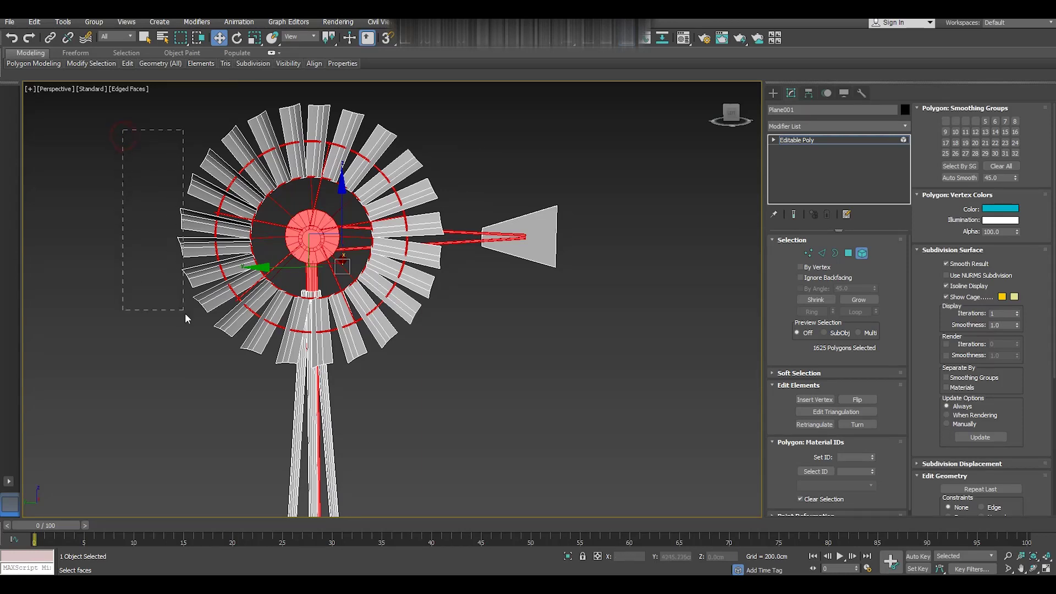
Select every blade polygon of the windmill wheel.
left_click_drag(186, 315, 192, 322)
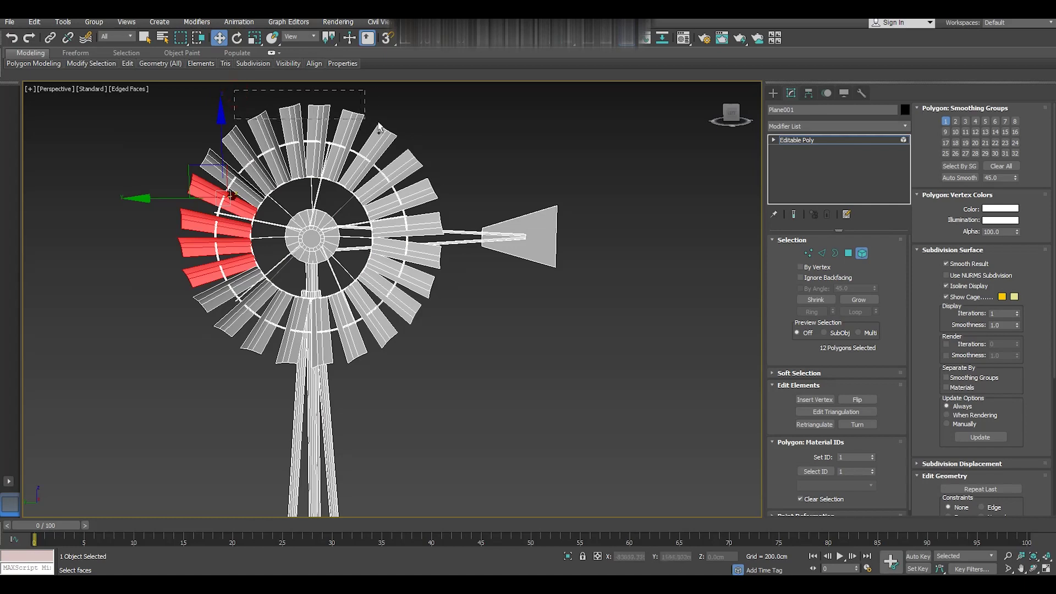
left_click_drag(243, 90, 367, 185, "ctrl")
left_click_drag(463, 156, 423, 203, "ctrl")
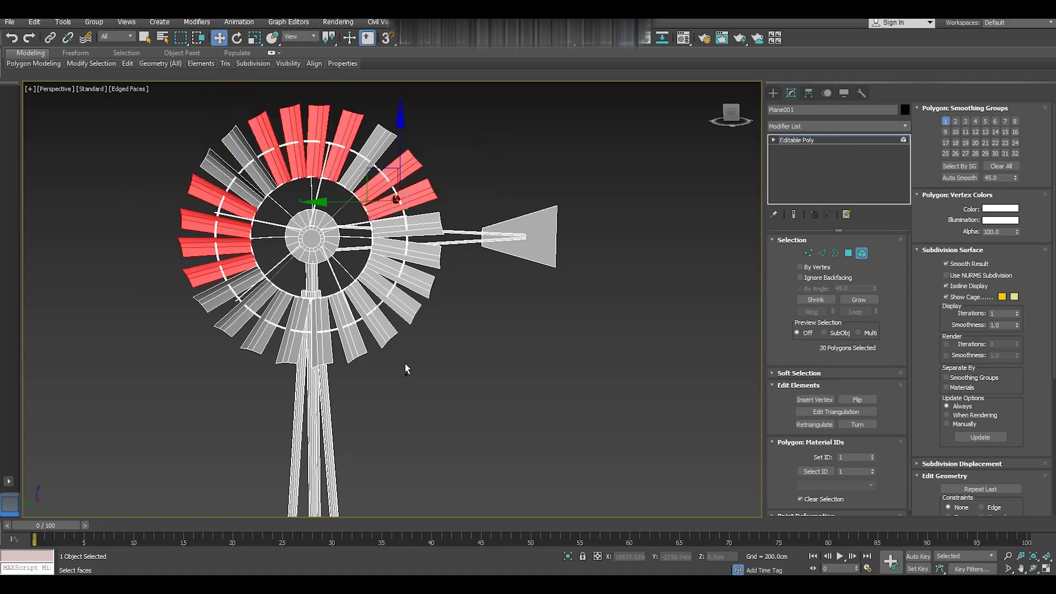
left_click_drag(434, 302, 434, 301, "ctrl")
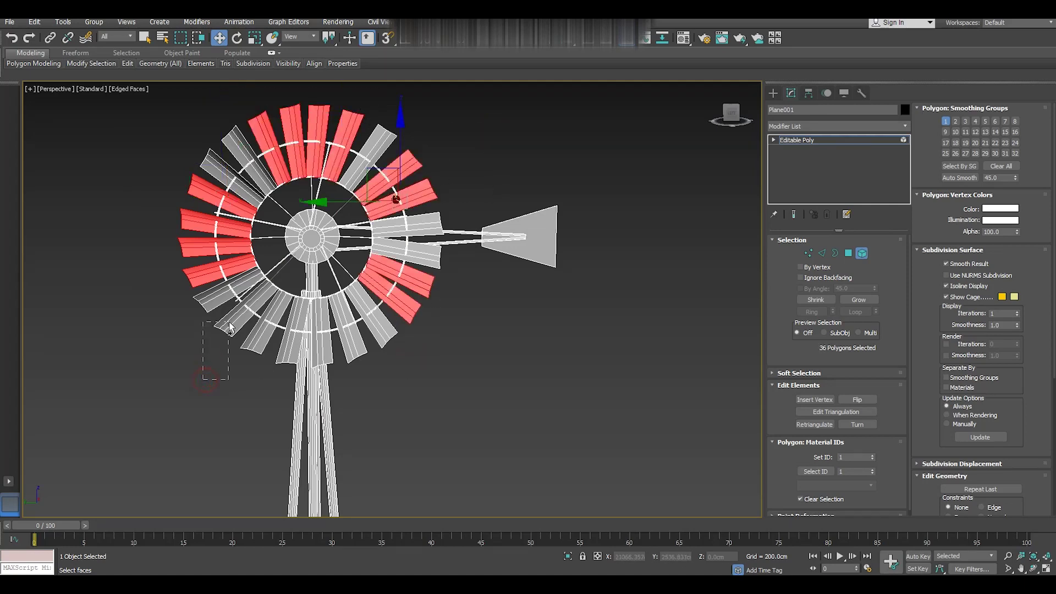
left_click_drag(230, 327, 230, 326, "ctrl")
left_click_drag(286, 353, 286, 353, "ctrl")
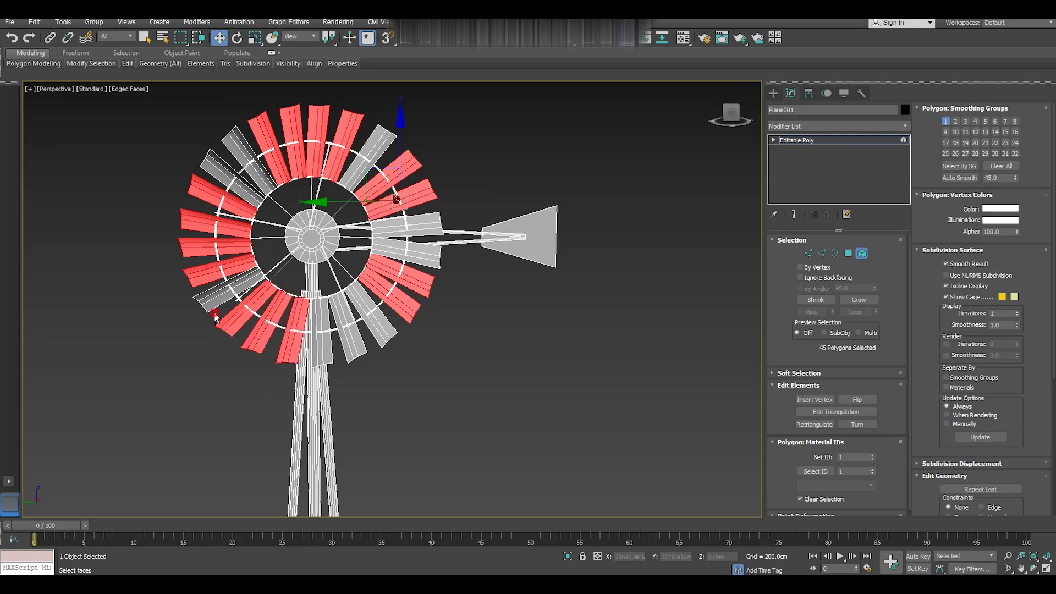
left_click(214, 297, "ctrl")
left_click_drag(199, 123, 284, 217, "ctrl")
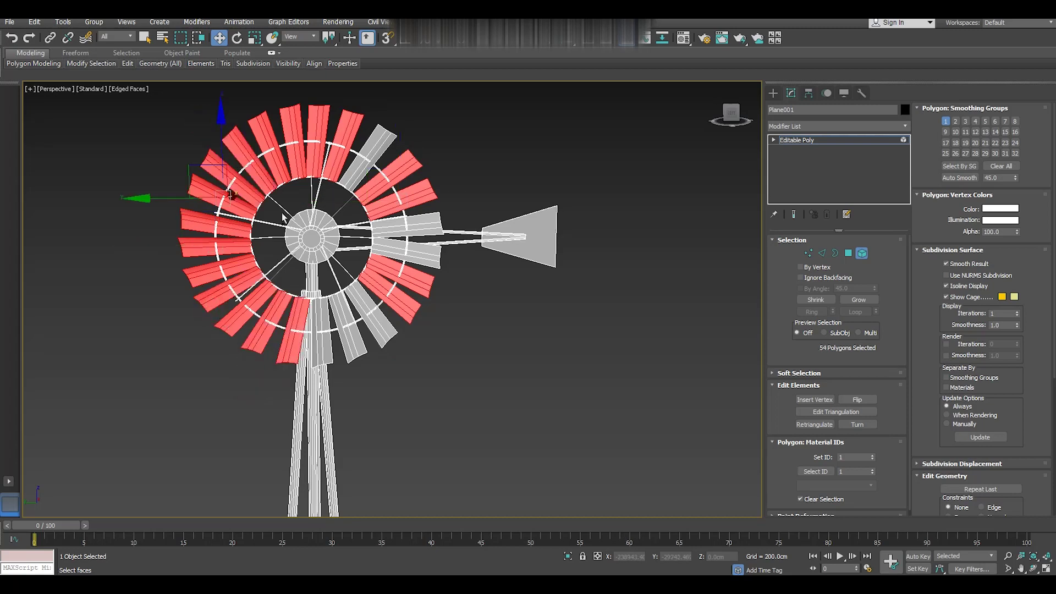
left_click_drag(388, 344, 388, 344, "ctrl")
left_click(352, 347, "ctrl")
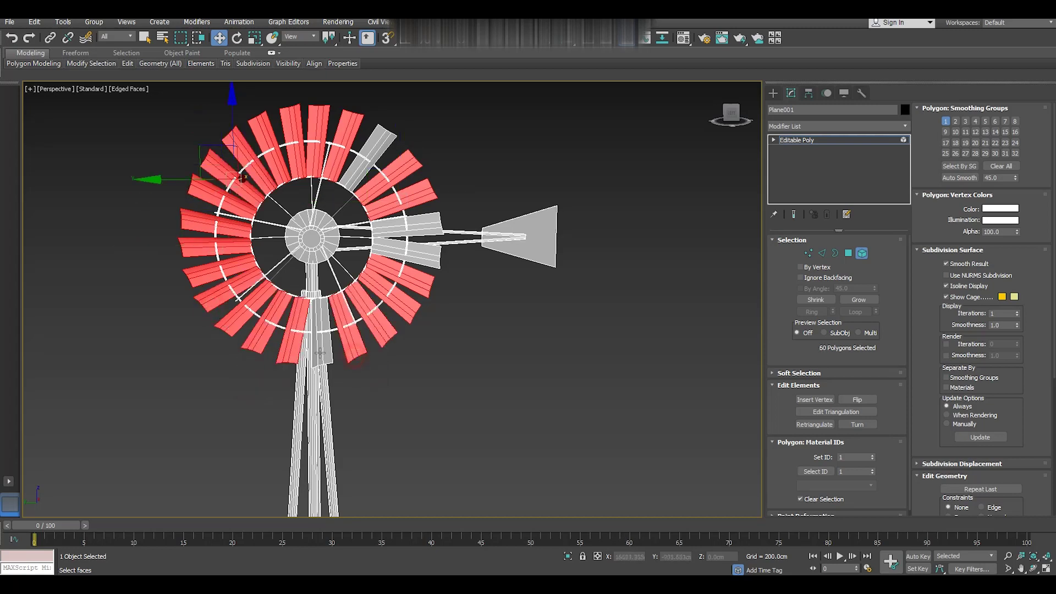
left_click(414, 259, "ctrl")
left_click(423, 226, "ctrl")
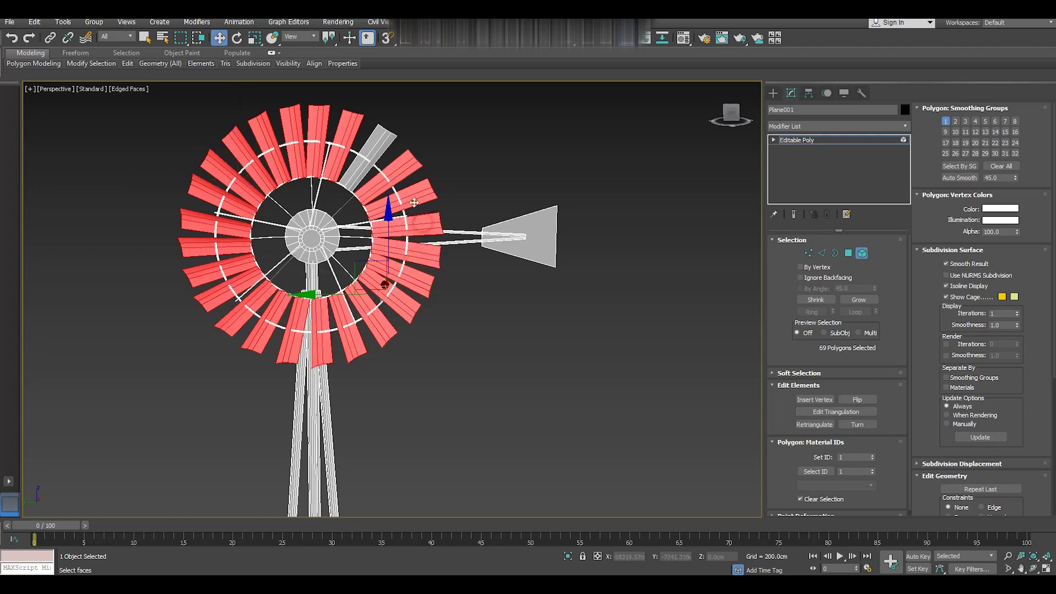
left_click(381, 148, "ctrl")
mouse_move(448, 214)
middle_mouse_down("alt")
mouse_move(519, 207)
mouse_move(458, 211)
middle_mouse_up("alt")
Give the selected blades an olive vertex colour and return to object level.
left_click(999, 210)
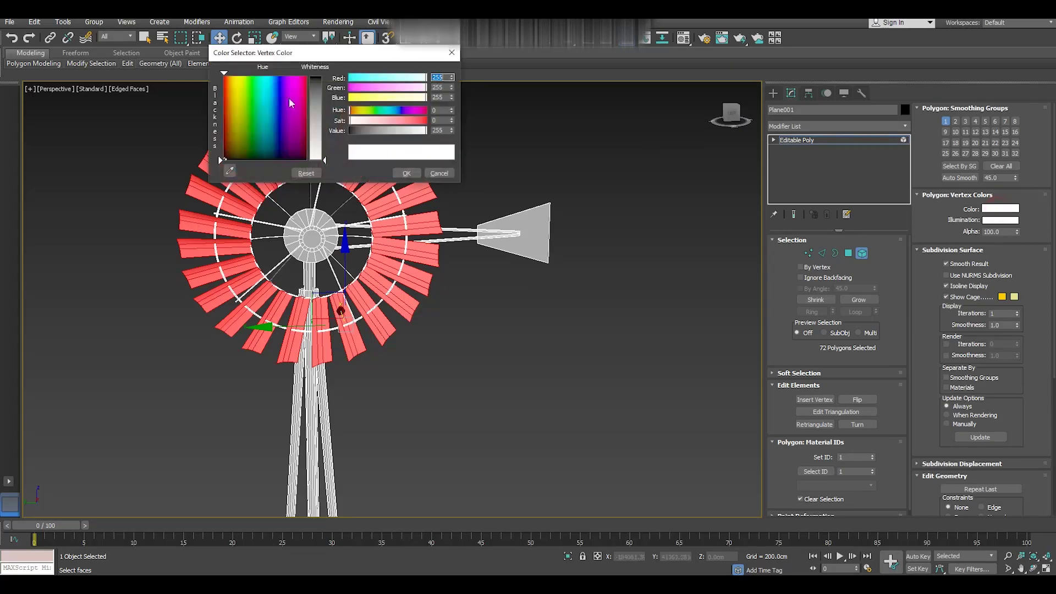
left_click_drag(249, 150, 237, 151)
left_click_drag(325, 160, 325, 88)
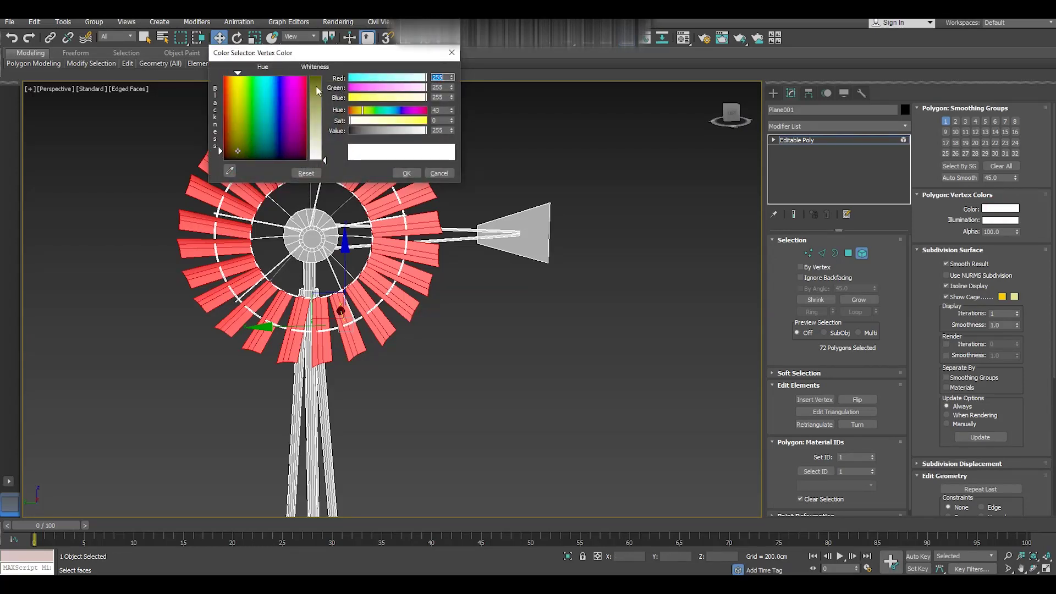
left_click(399, 174)
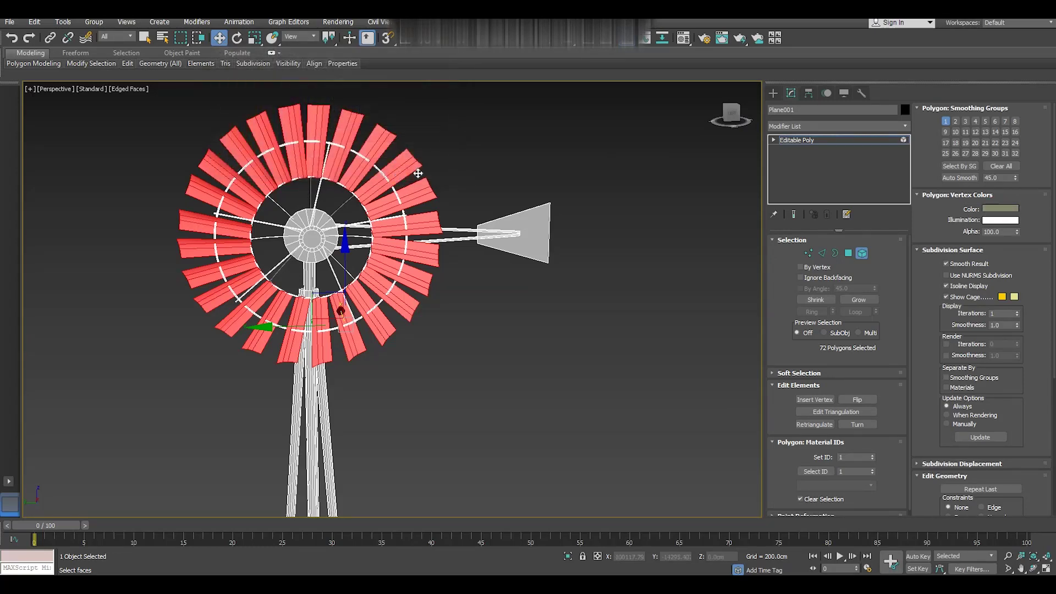
left_click(799, 141)
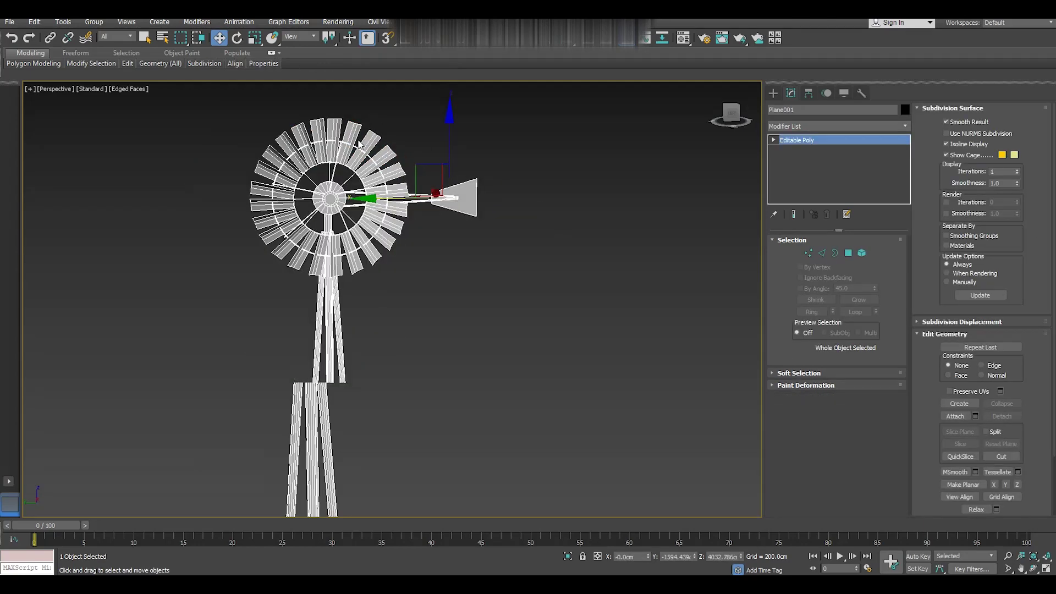
Snap the windmill's pivot onto a tower-base vertex using Affect Pivot Only and 3D Snaps.
scroll(421, 215, "down", 5)
mouse_move(436, 271)
middle_mouse_down("alt")
mouse_move(380, 284)
mouse_move(455, 291)
middle_mouse_up("alt")
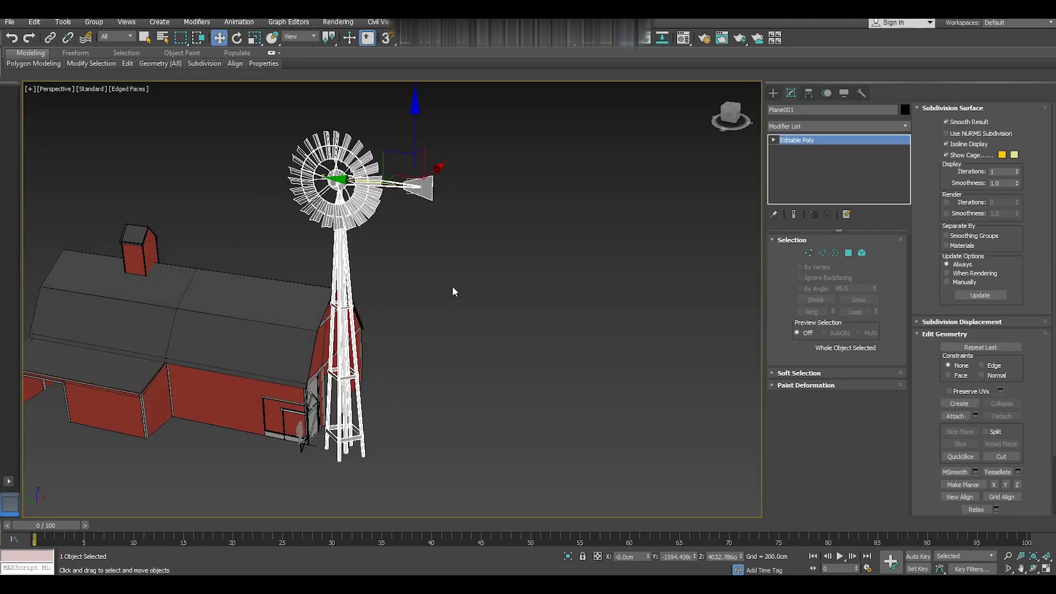
left_click(453, 287)
left_click(332, 221)
left_click(809, 94)
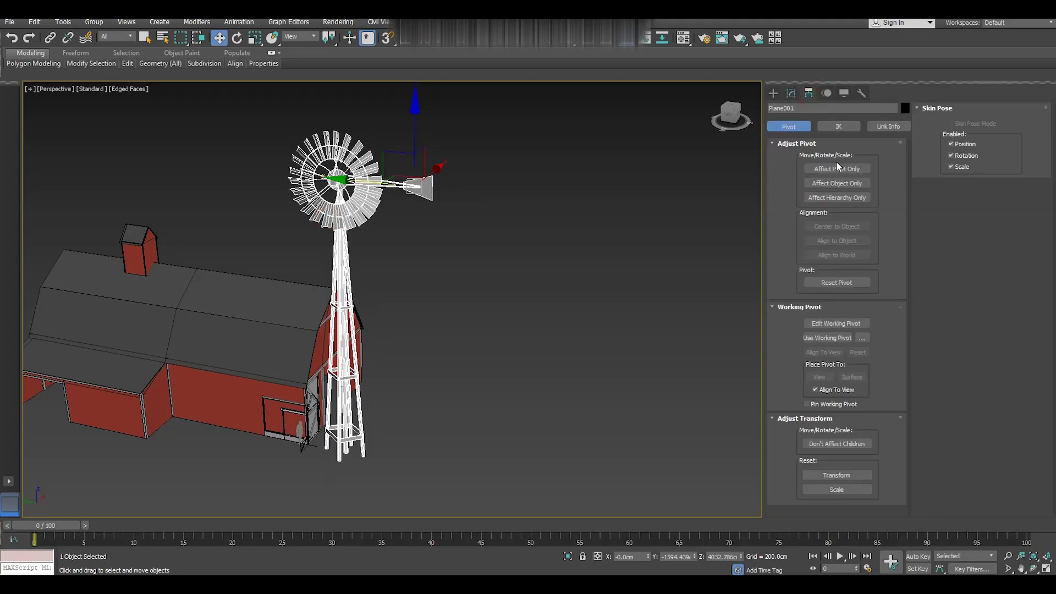
left_click(836, 168)
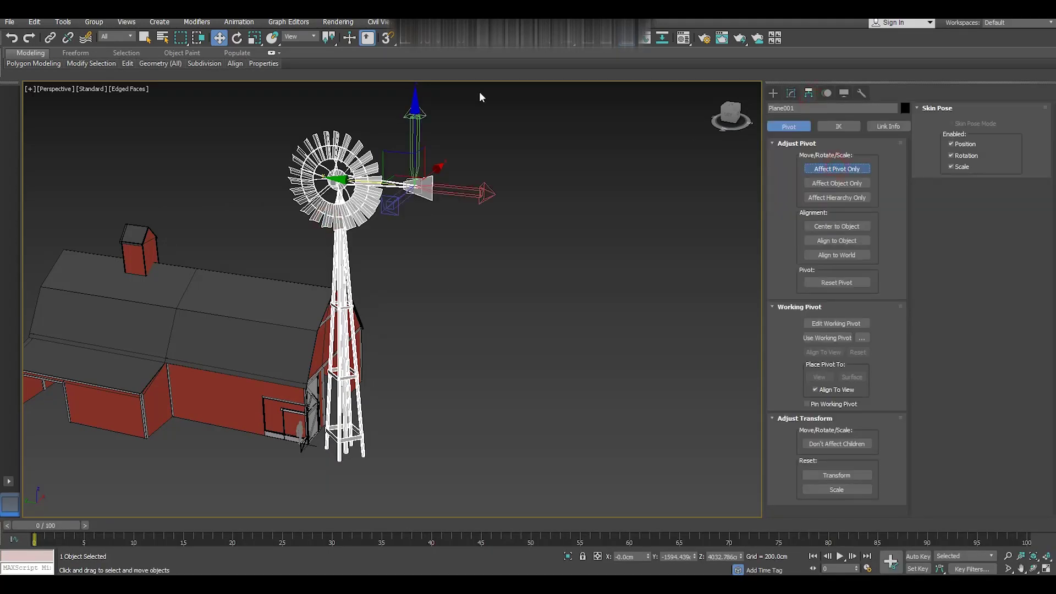
left_click(388, 38)
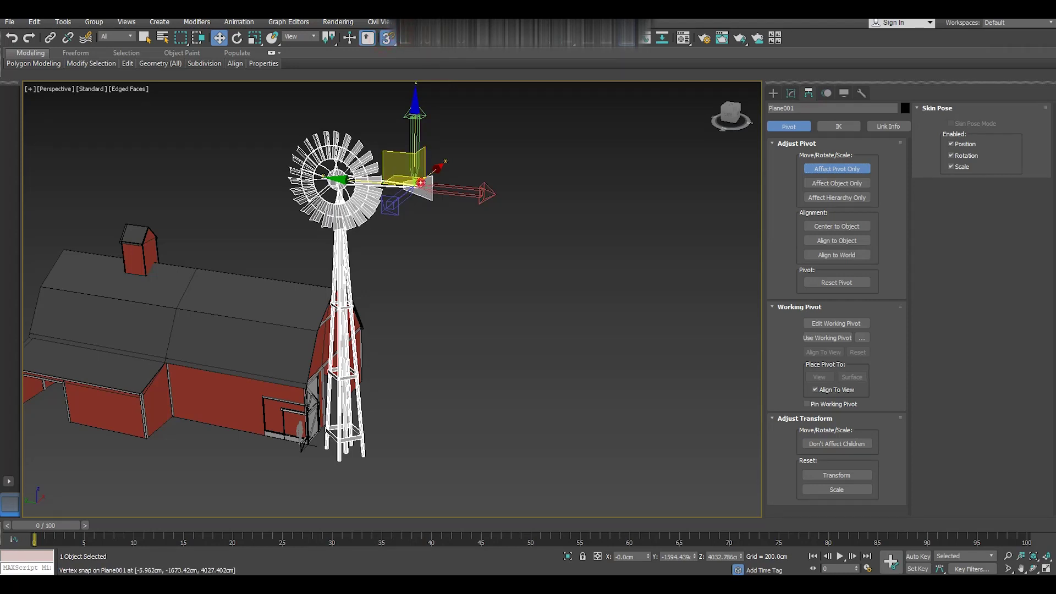
left_click_drag(421, 182, 350, 459)
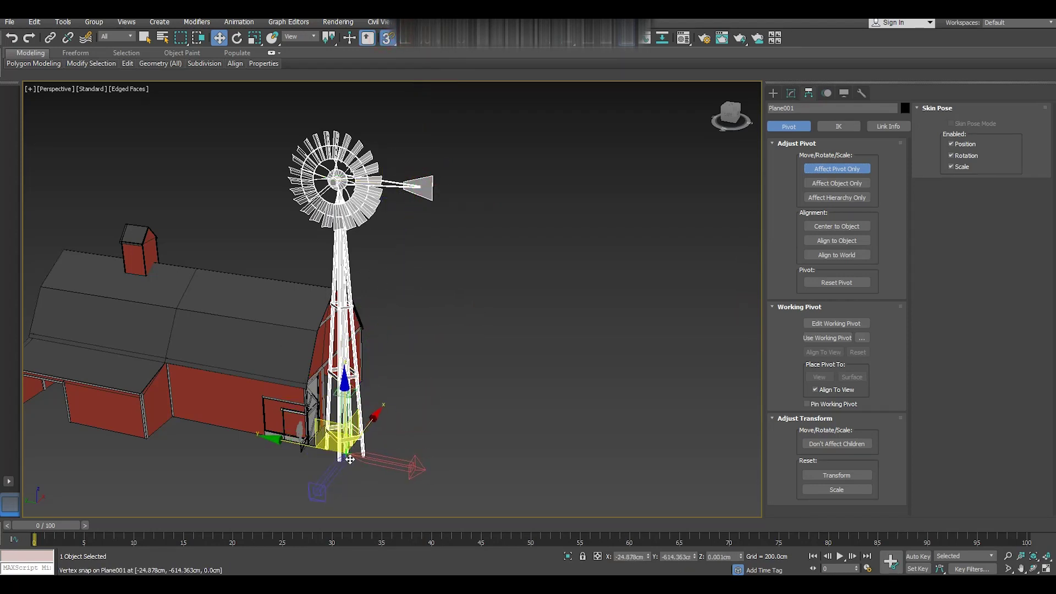
left_click(791, 92)
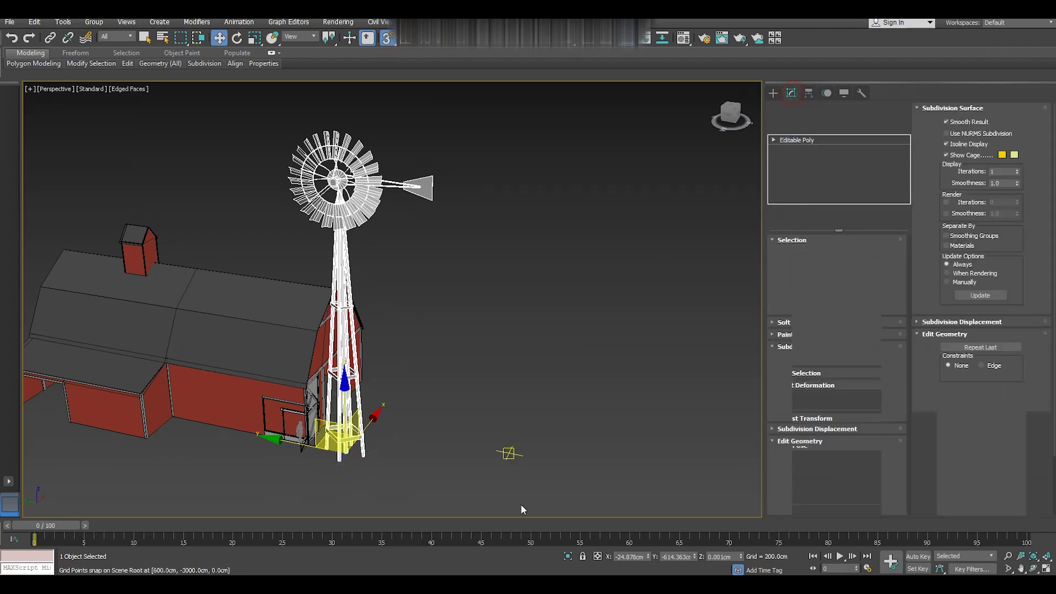
left_click(568, 557)
Inspect the tower base, toggling the windmill's isolation off and back on.
scroll(412, 342, "down", 2)
scroll(385, 420, "up", 2)
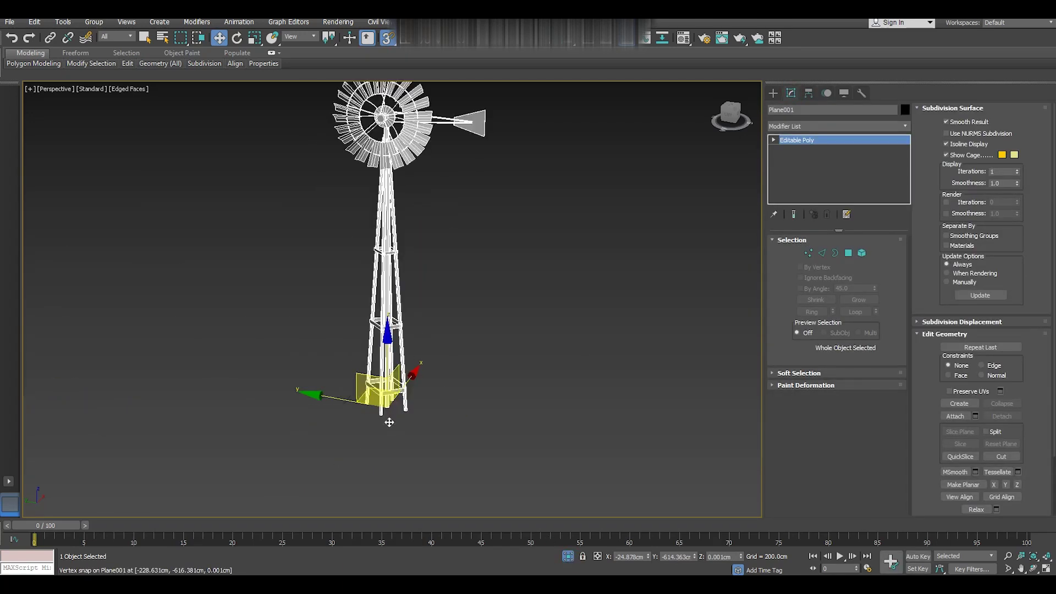
scroll(389, 422, "up", 2)
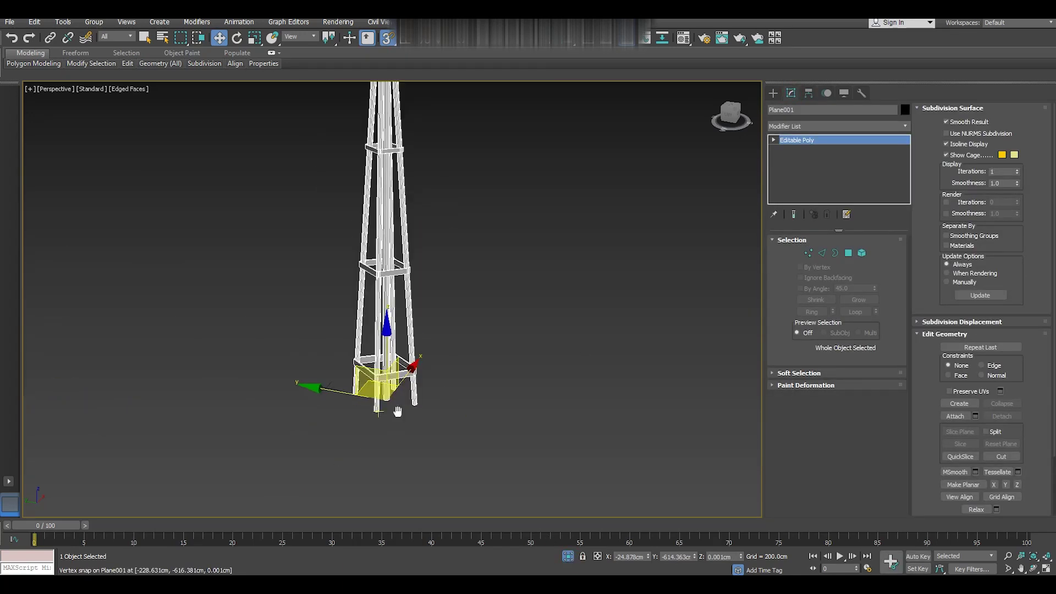
middle_click_drag(397, 411, 543, 460, "alt")
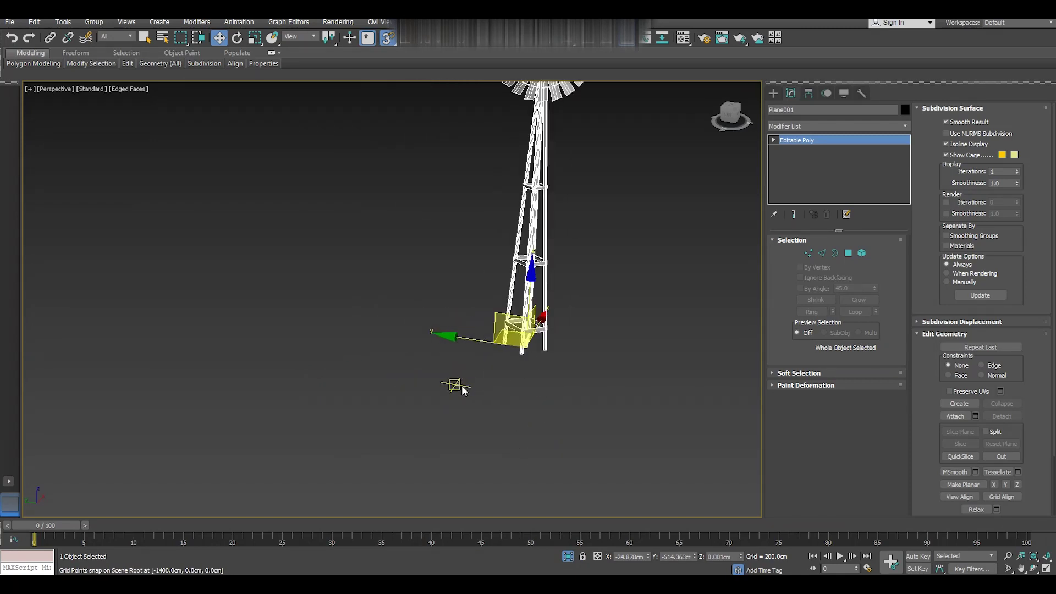
left_click(575, 559)
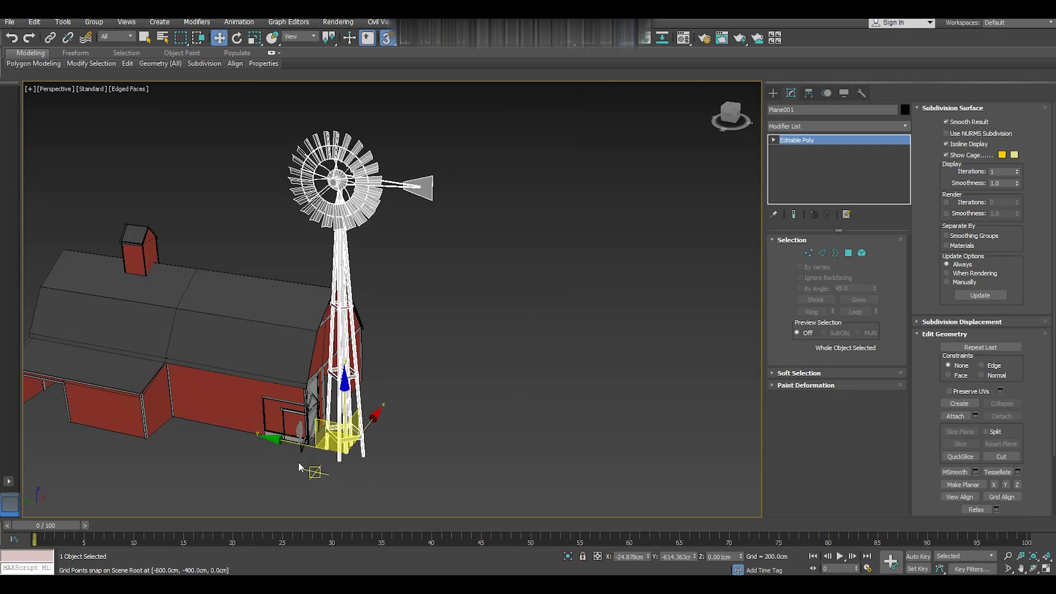
scroll(300, 454, "up", 3)
scroll(303, 448, "up", 3)
scroll(308, 443, "up", 2)
scroll(312, 429, "up", 2)
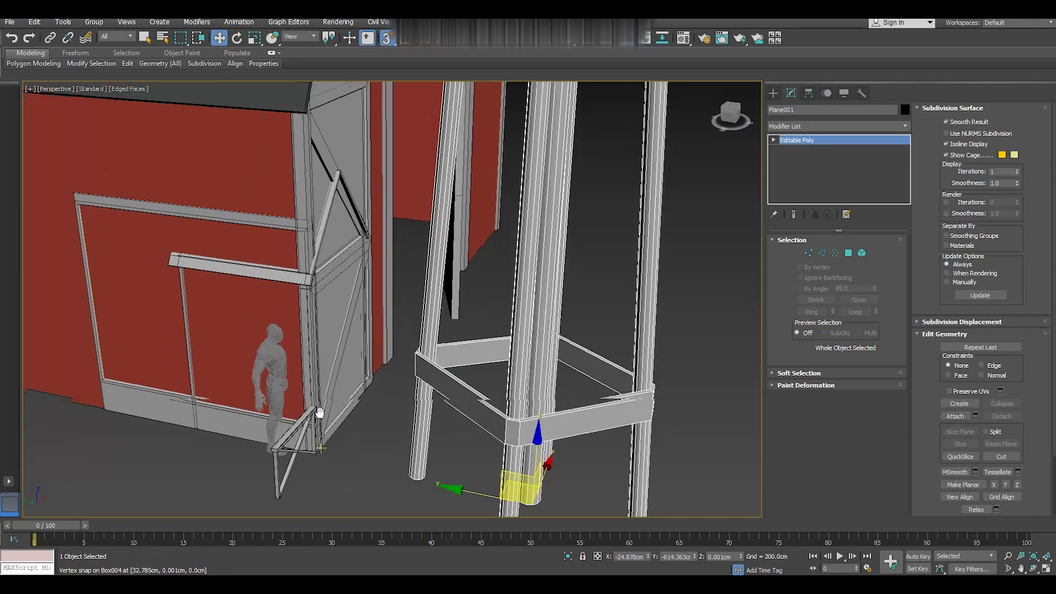
scroll(317, 410, "up", 2)
scroll(315, 387, "up", 2)
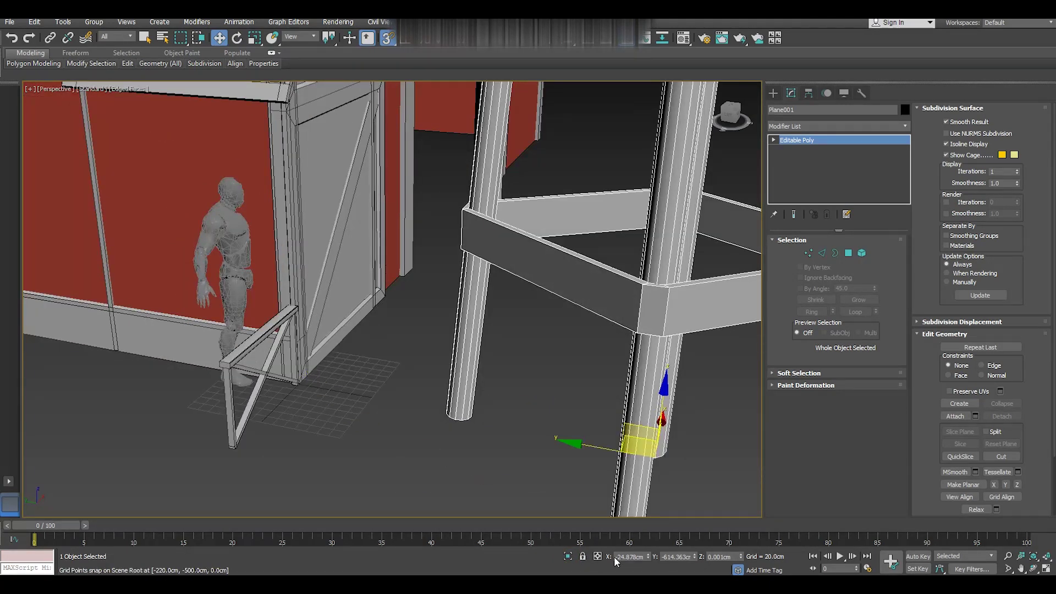
left_click(569, 553)
Snap the windmill so its base pivot sits at 0,0,0, then open the File menu.
middle_click_drag(335, 457, 382, 440)
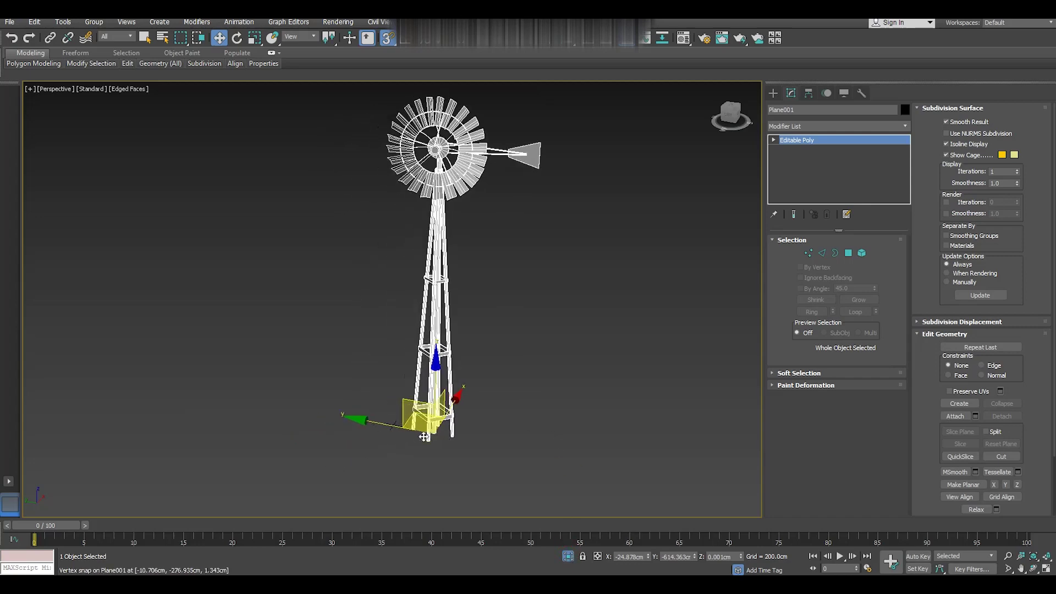
scroll(383, 440, "up", 2)
scroll(380, 437, "up", 2)
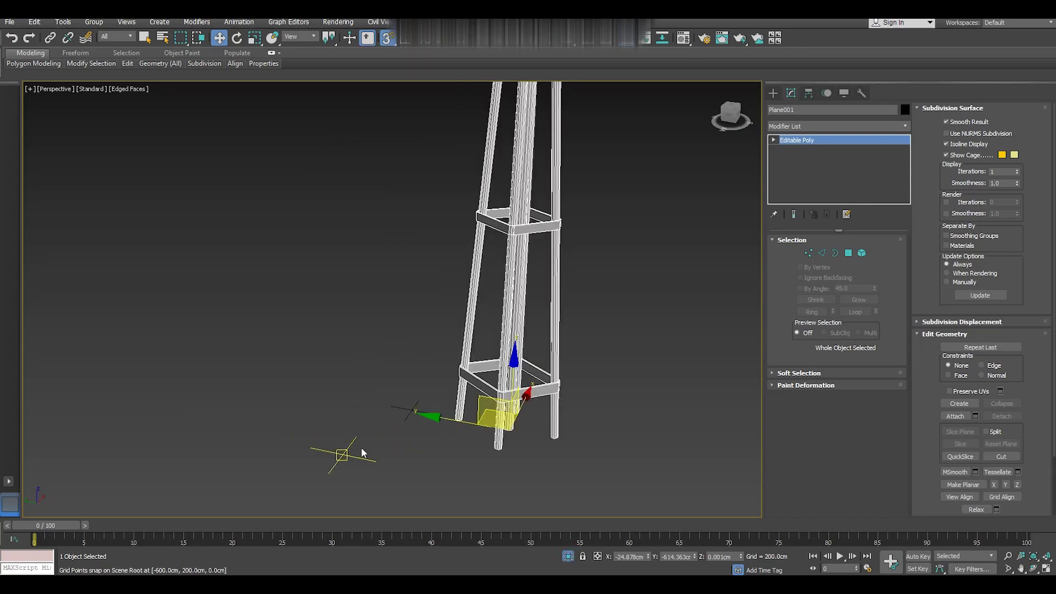
scroll(385, 445, "up", 3)
mouse_move(563, 425)
left_mouse_down()
mouse_move(403, 388)
mouse_move(467, 410)
left_mouse_up()
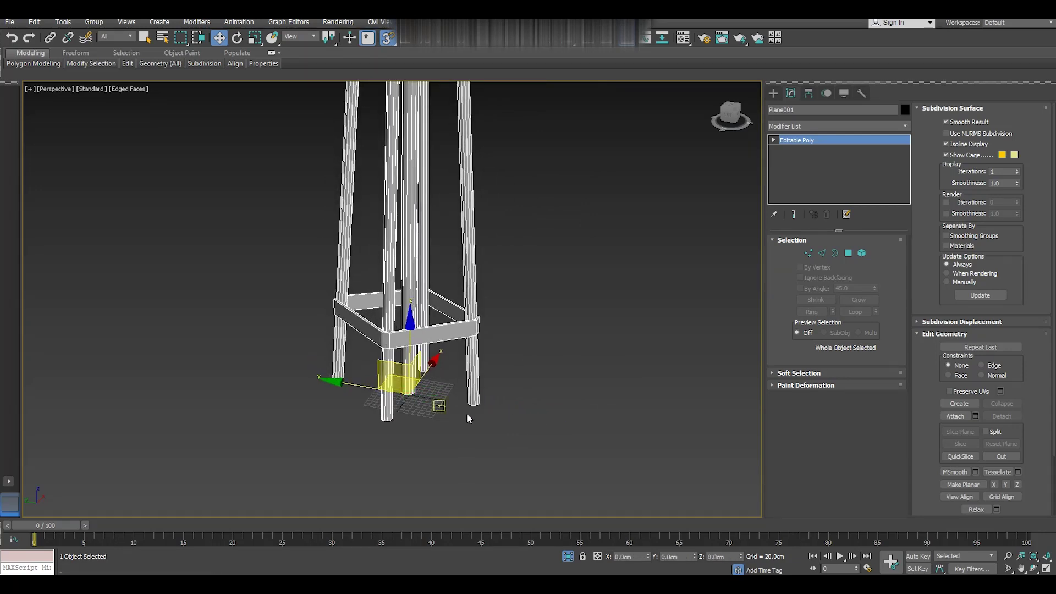
middle_click_drag(464, 423, 436, 394, "alt")
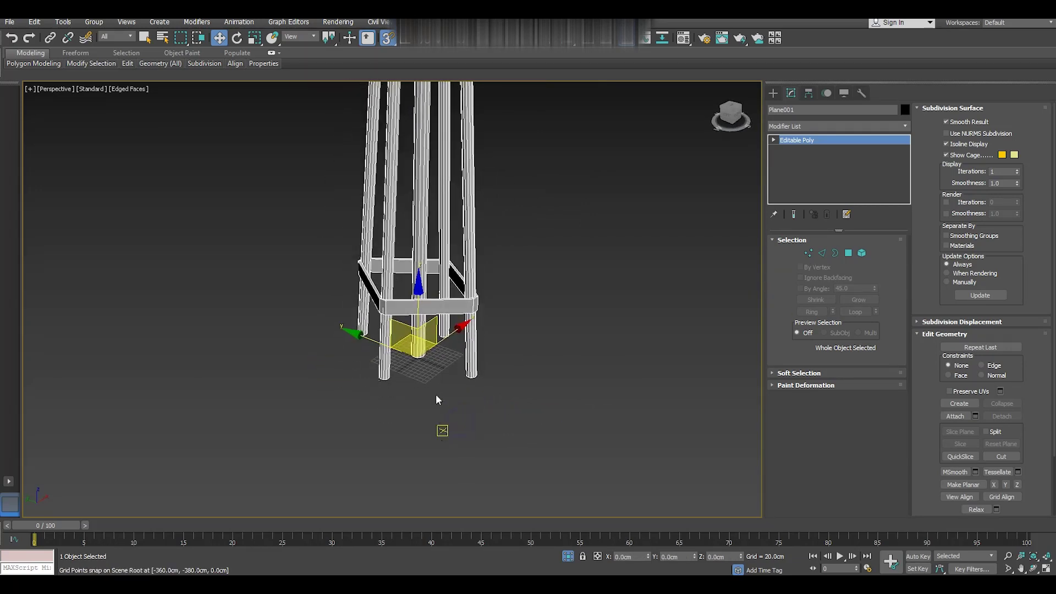
scroll(418, 355, "up", 5)
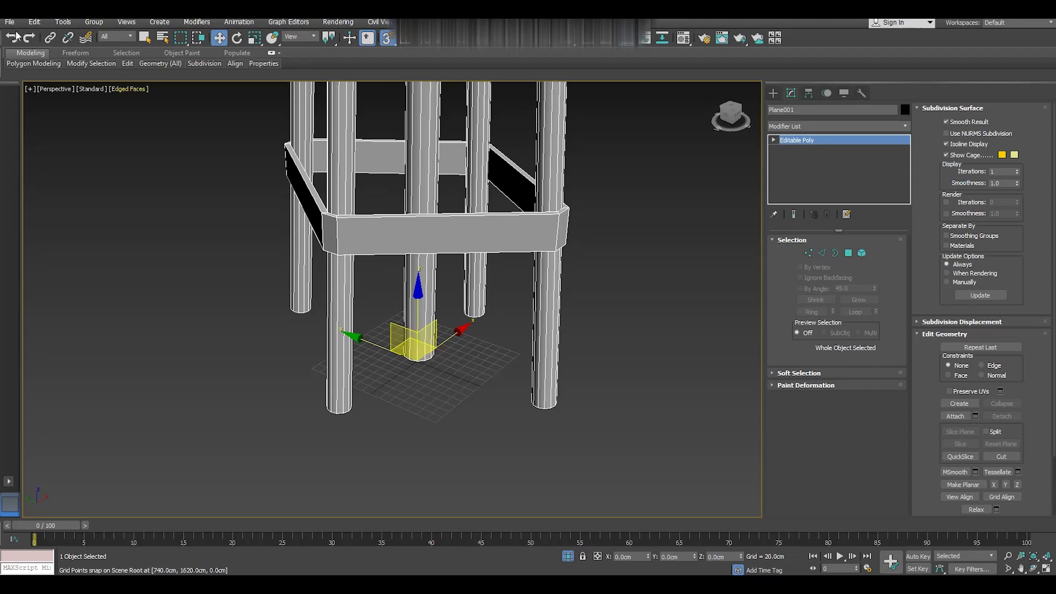
left_click(10, 22)
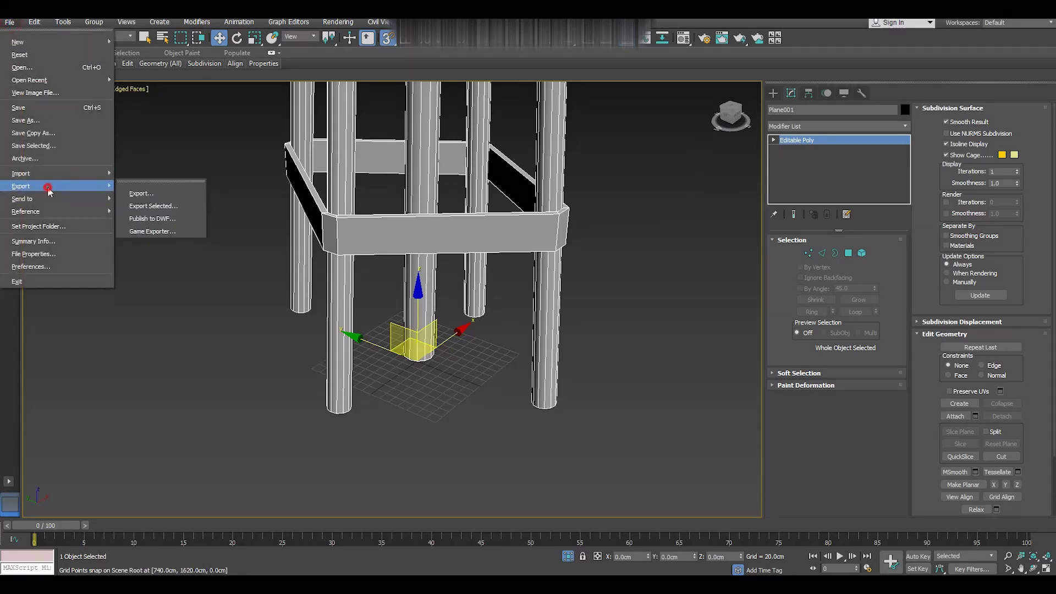
mouse_move(22, 186)
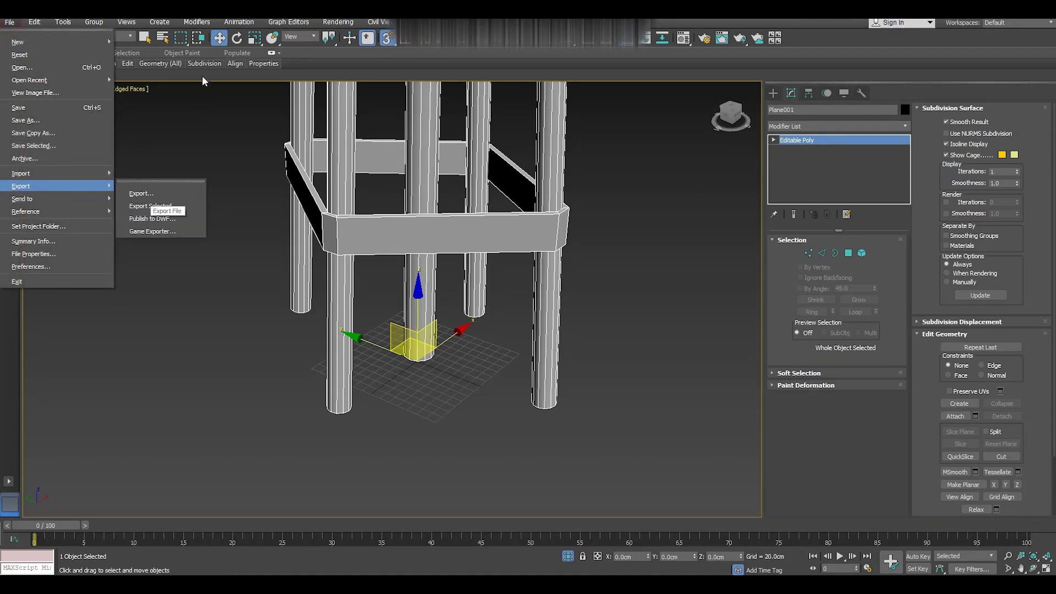
With snapping off, auto-smooth the windmill's square frame ring as an element.
left_click(386, 40)
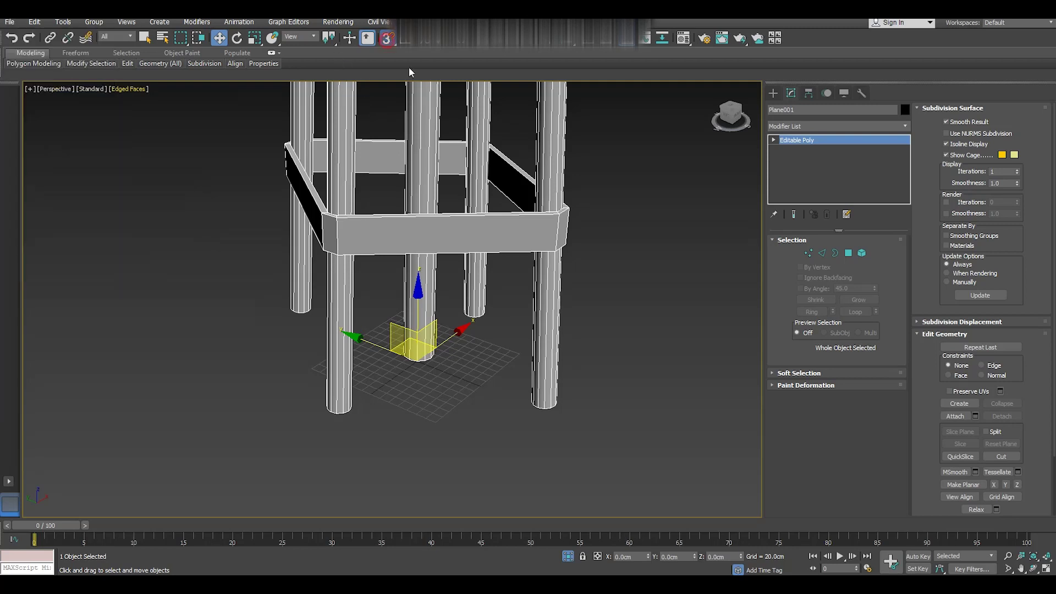
left_click(394, 39)
left_click(862, 253)
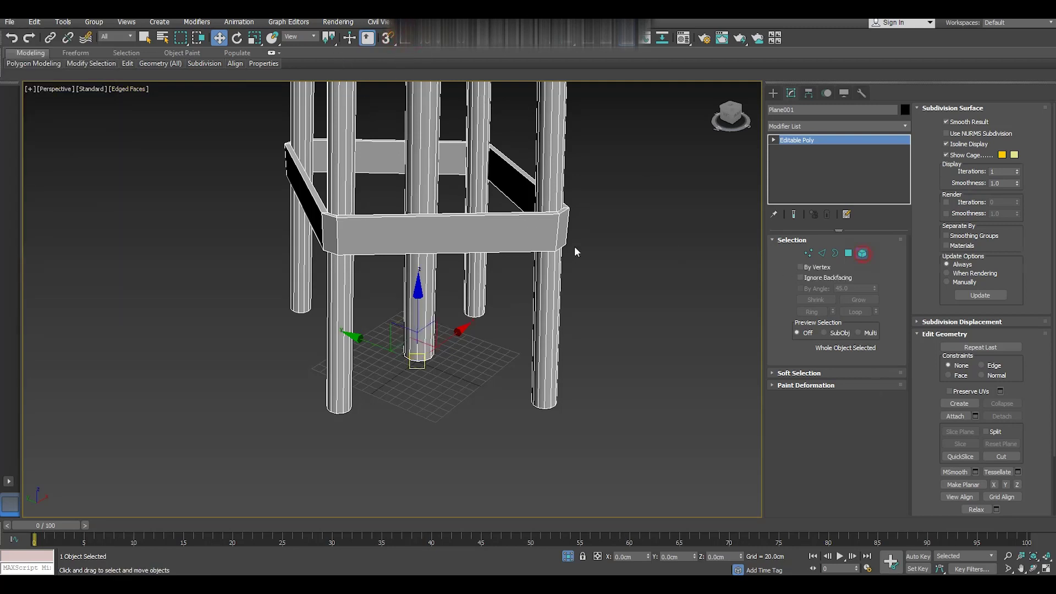
left_click(563, 239)
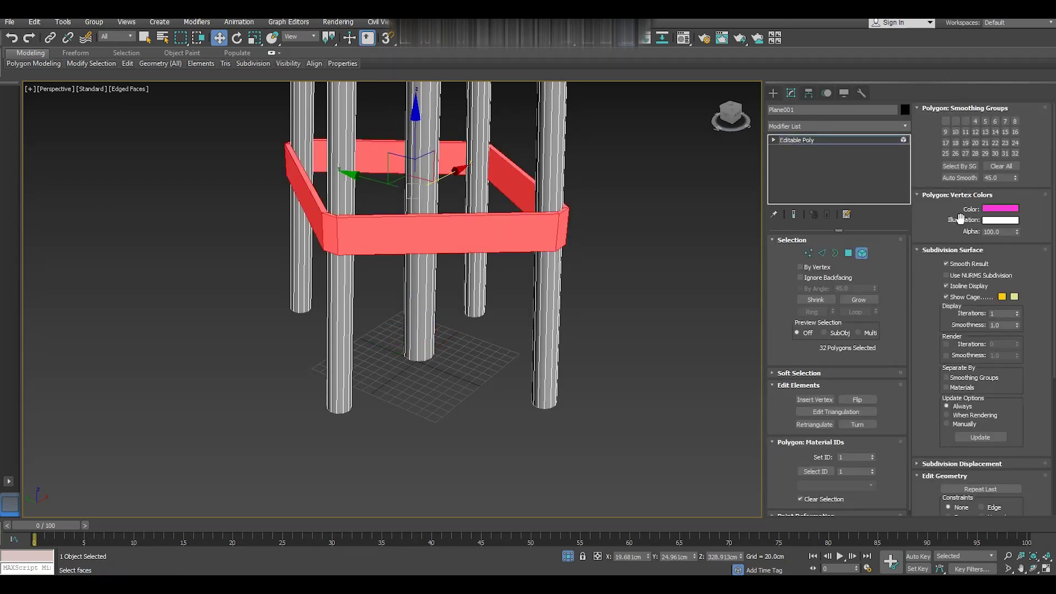
left_click(951, 250)
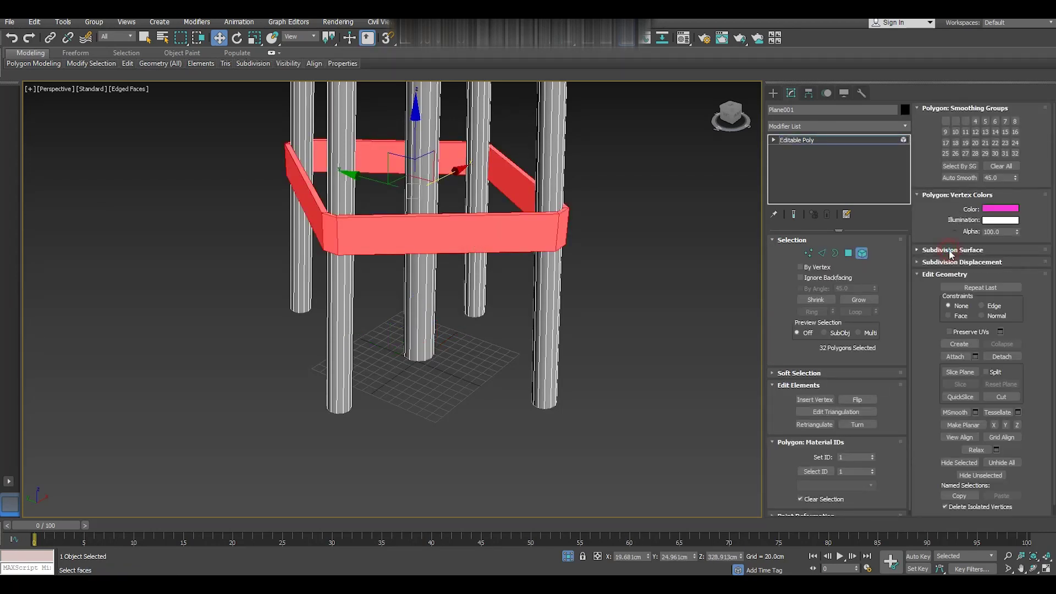
left_click(968, 273)
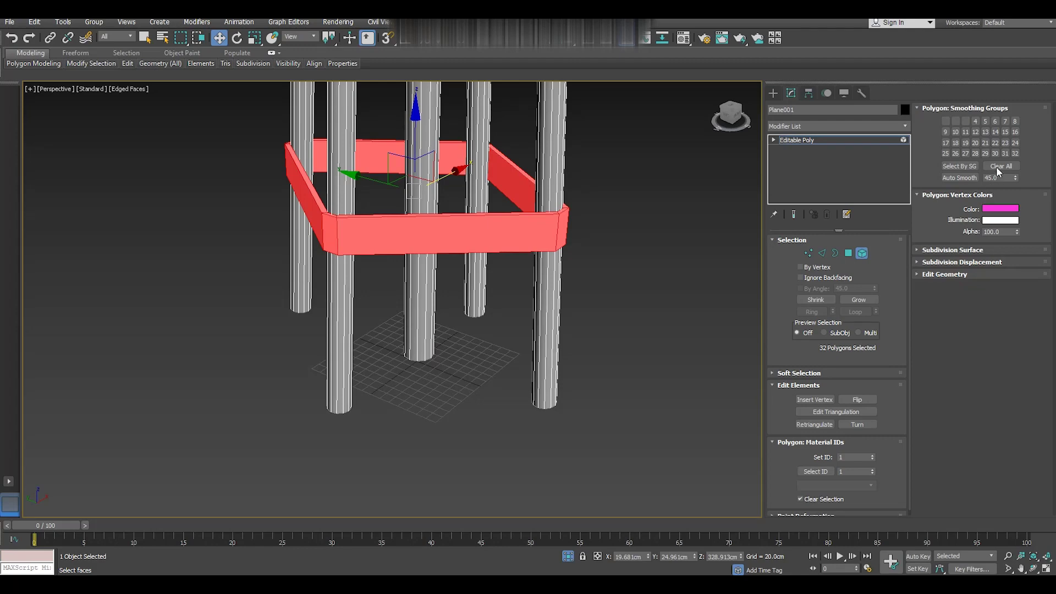
left_click(962, 177)
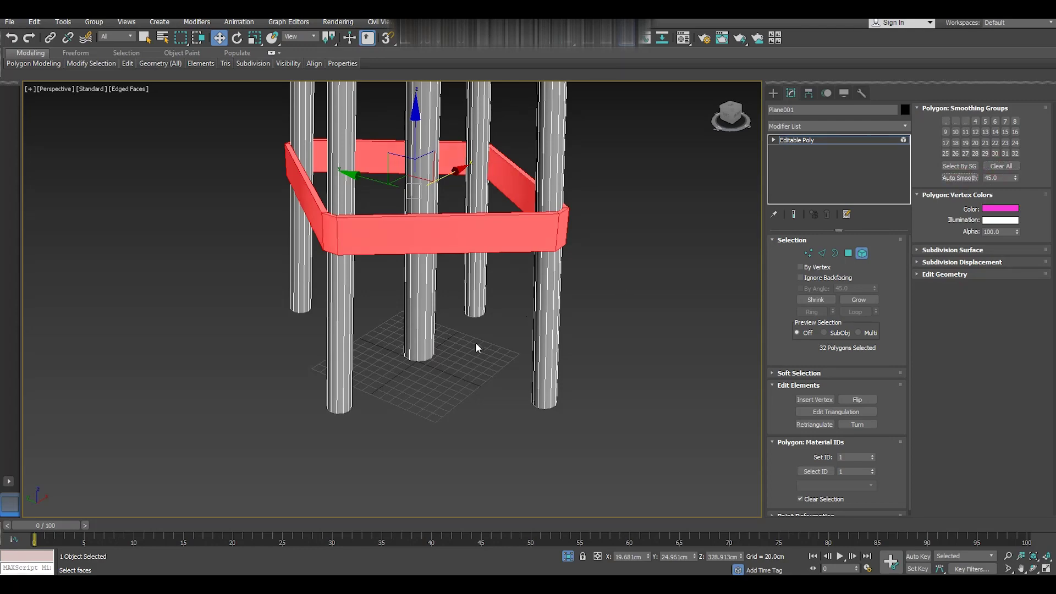
Select the top frame ring, exit Element mode, and reselect the frame ring object.
scroll(475, 342, "down", 4)
middle_click_drag(450, 154, 451, 182, "alt")
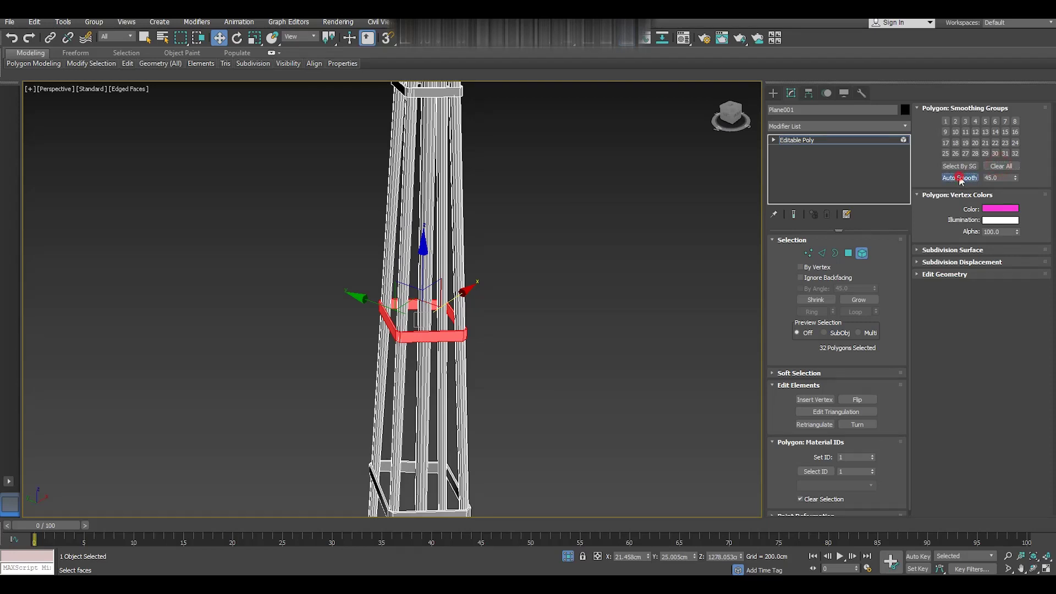
left_click(423, 82)
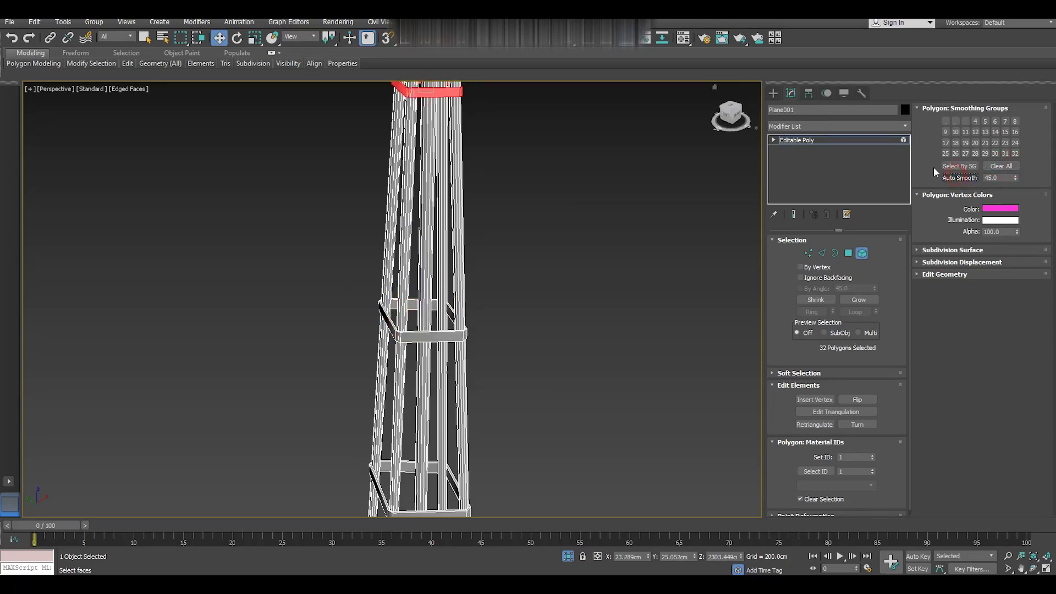
left_click(832, 139)
scroll(393, 352, "down", 3)
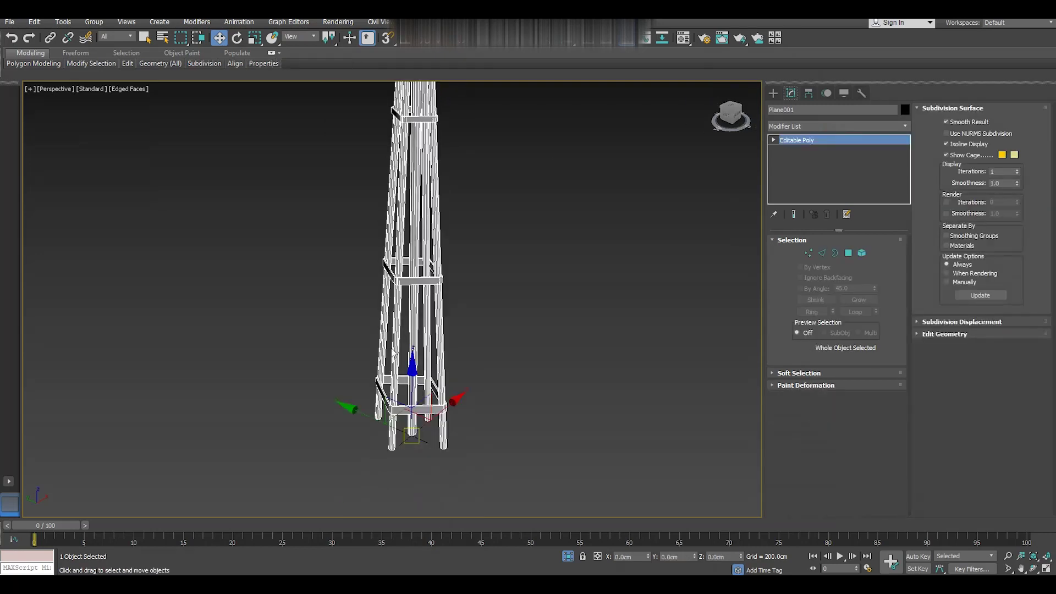
scroll(406, 443, "up", 3)
left_click(410, 445)
scroll(383, 383, "up", 2)
scroll(383, 383, "up", 3)
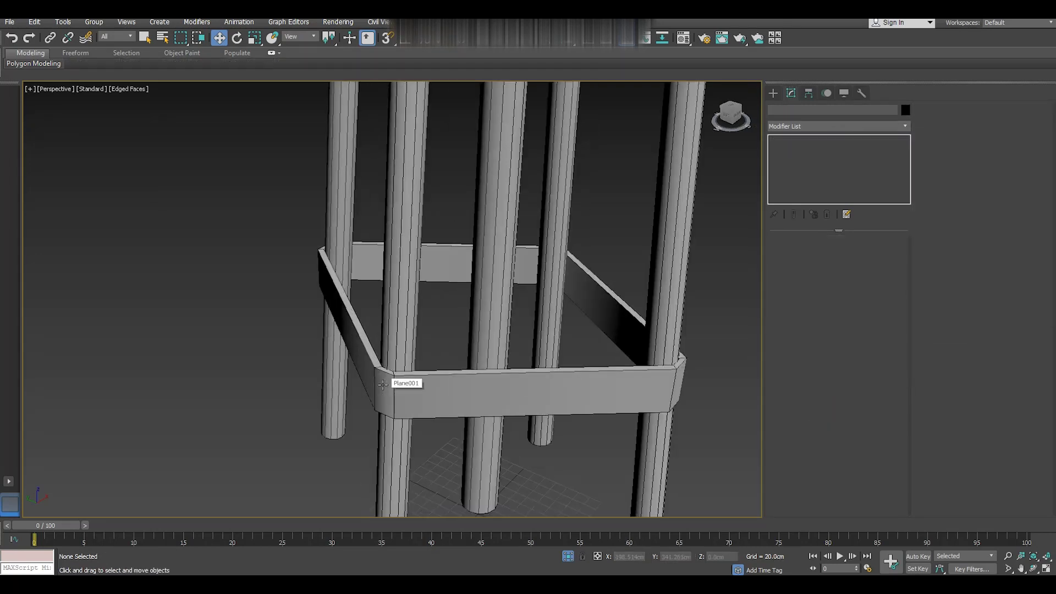
left_click(384, 378)
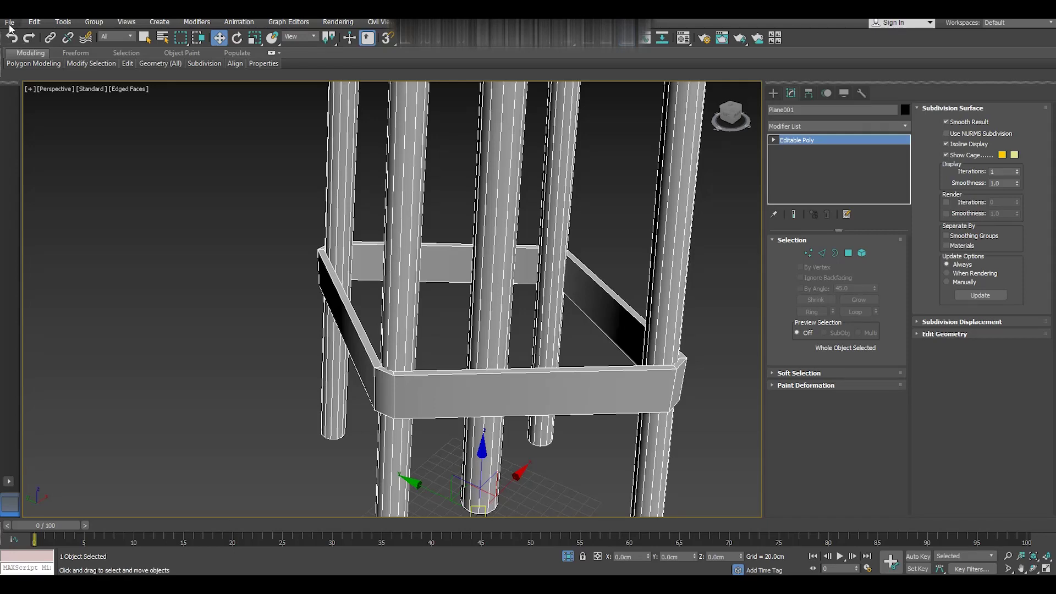
scroll(409, 446, "down", 3)
scroll(410, 447, "down", 2)
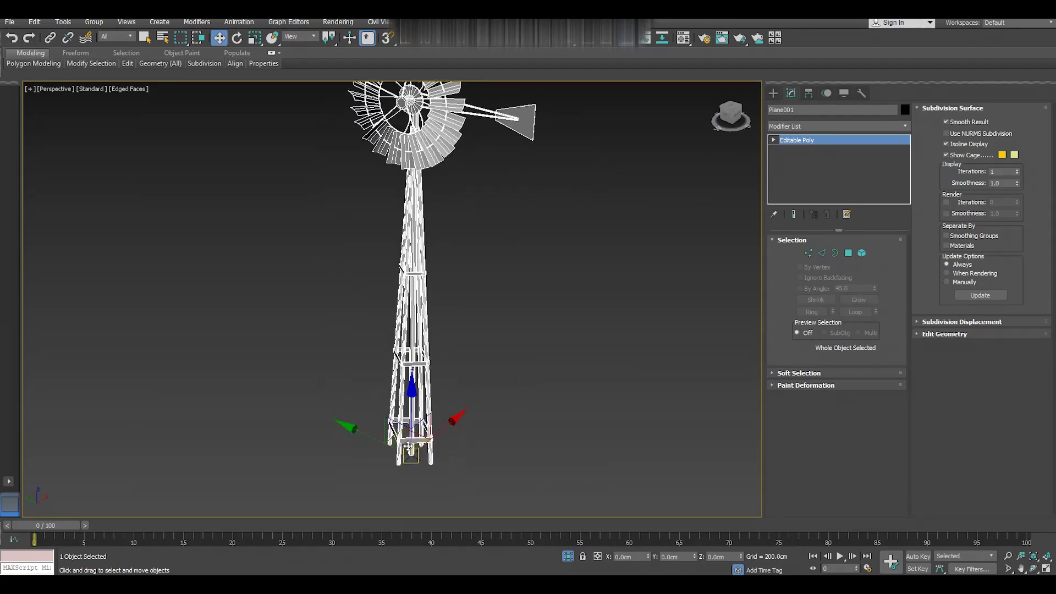
middle_click_drag(447, 205, 445, 238)
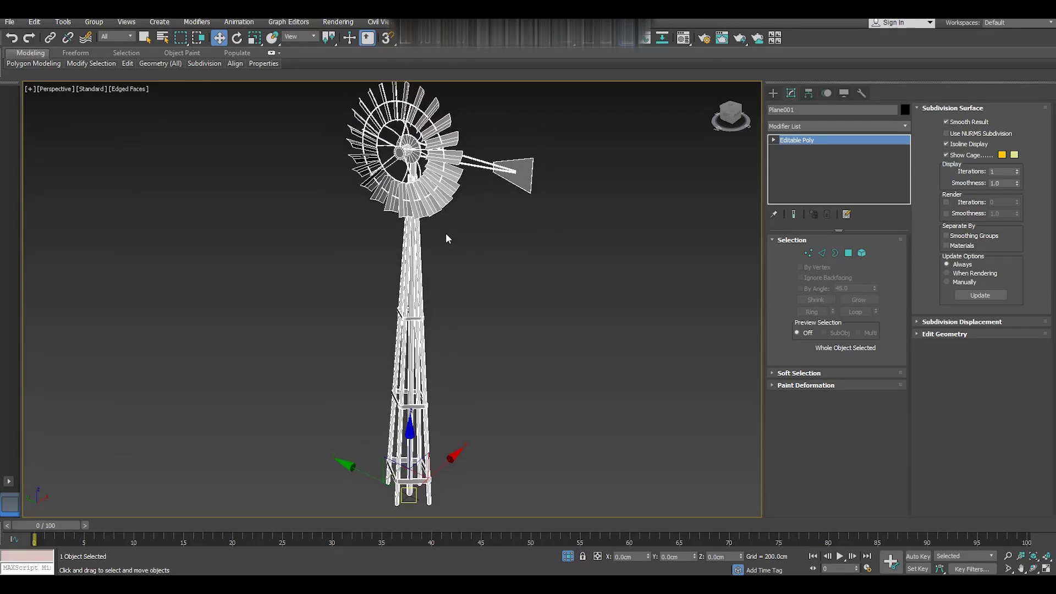
Export the windmill as an FBX named Barn_w in the Barn folder.
left_click(10, 22)
mouse_move(21, 186)
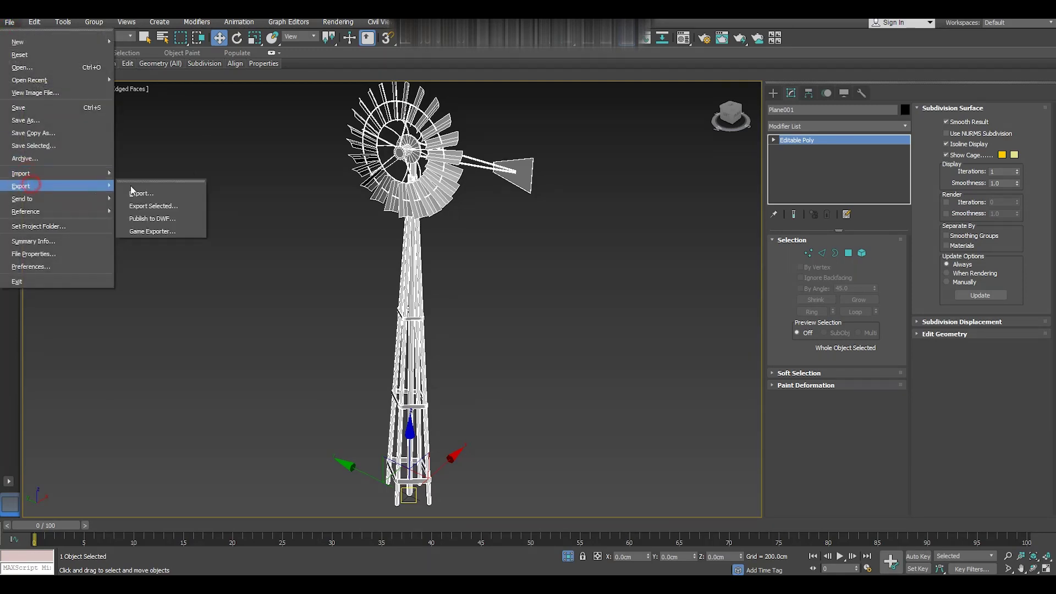
left_click(144, 203)
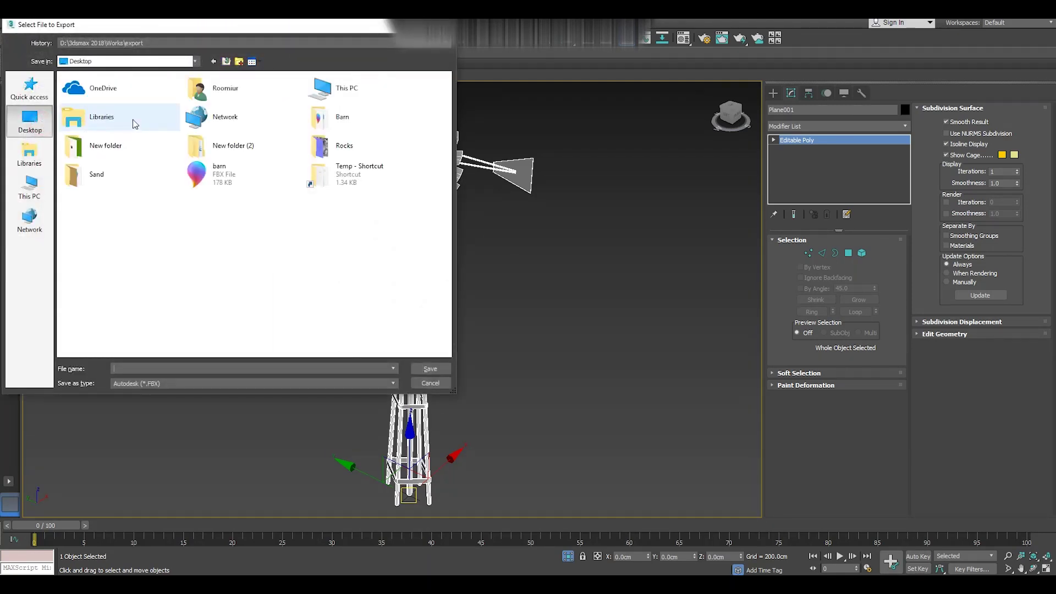
double_click(331, 122)
left_click(88, 132)
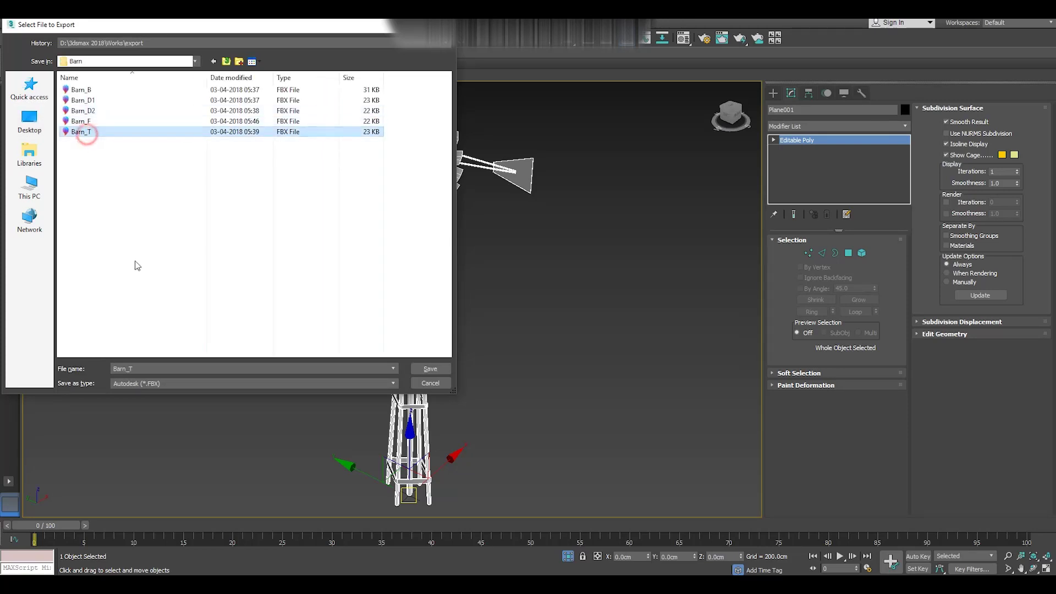
left_click(142, 369)
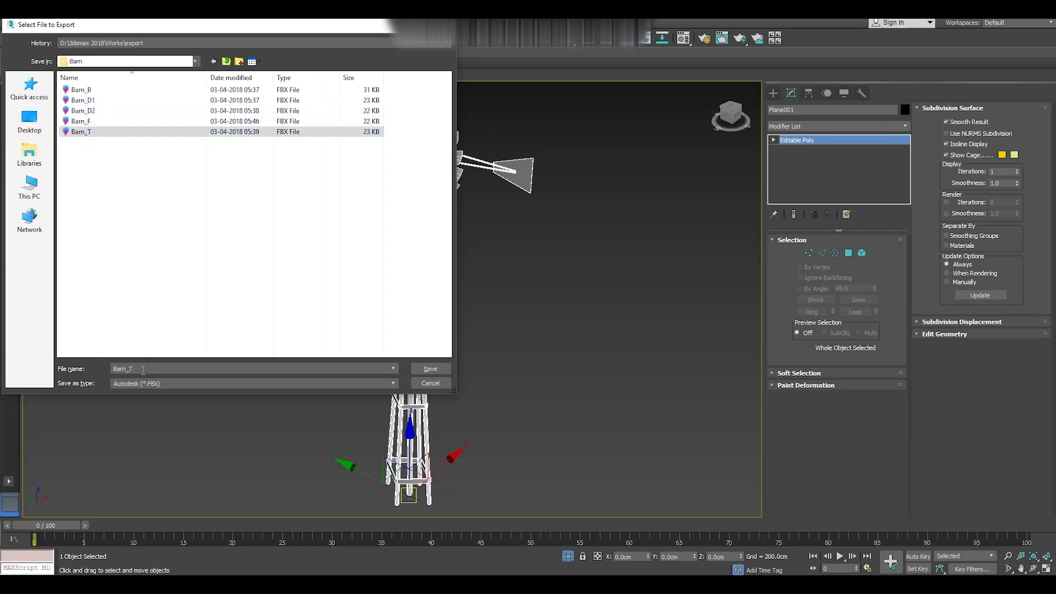
key("BackSpace")
type("w")
key("Return")
key("Return")
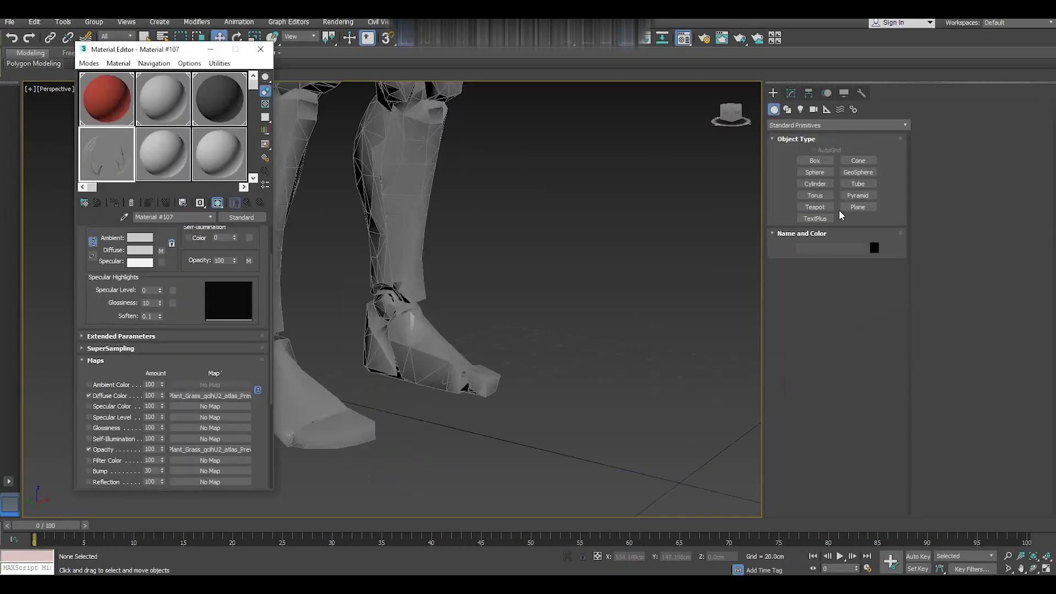
Create a floor plane and move it toward the upper right.
left_click(844, 207)
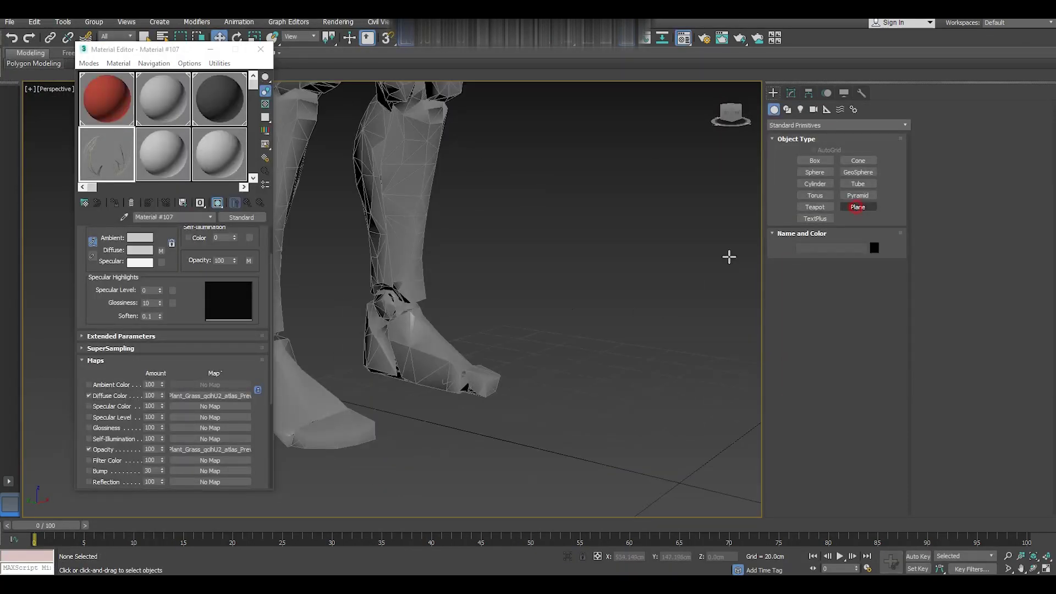
mouse_move(347, 473)
left_mouse_down()
mouse_move(708, 464)
mouse_move(684, 434)
left_mouse_up()
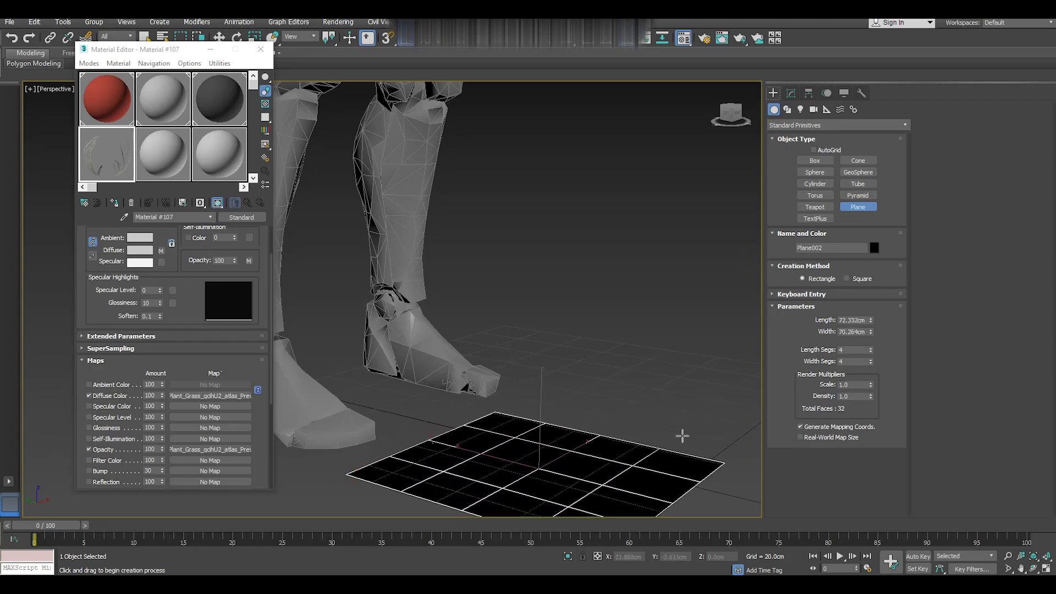
key("w")
middle_click_drag(496, 363, 462, 401, "alt")
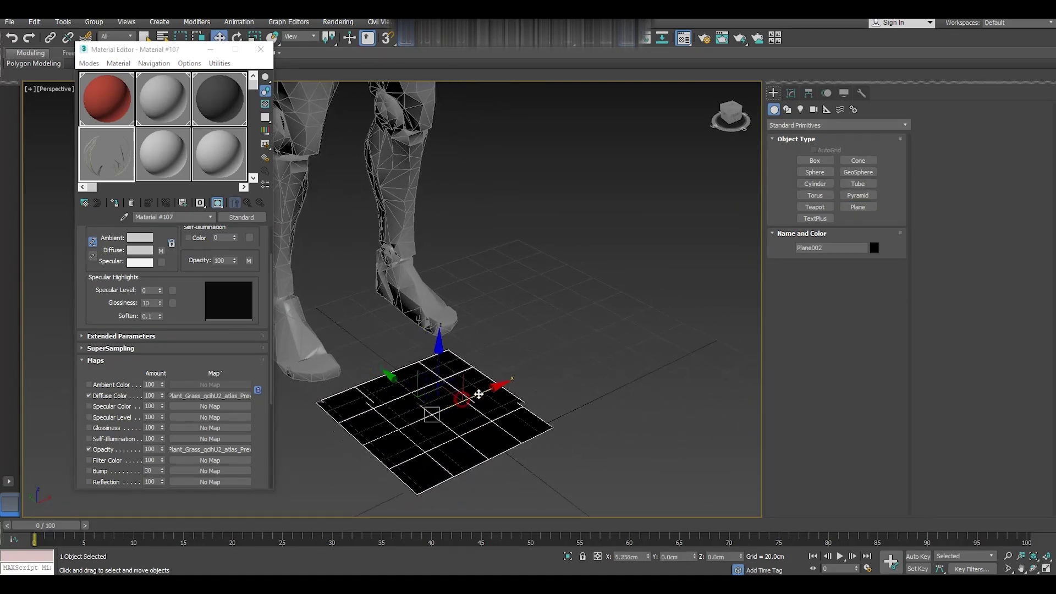
left_click_drag(462, 401, 479, 393)
Assign the grass material and set its Opacity map Alpha Source to Image Alpha.
left_click(114, 203)
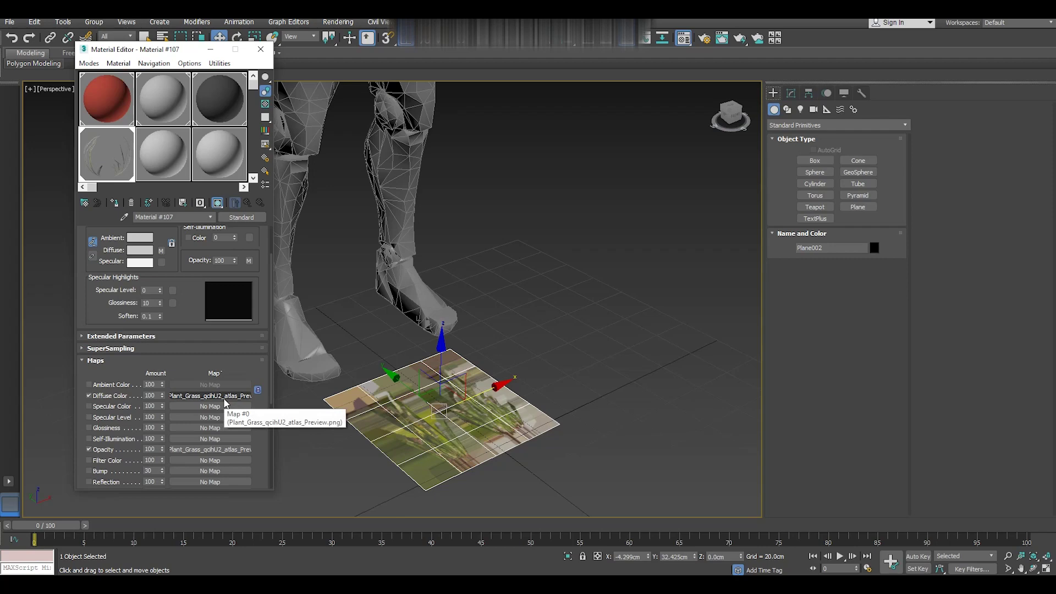
left_click(213, 449)
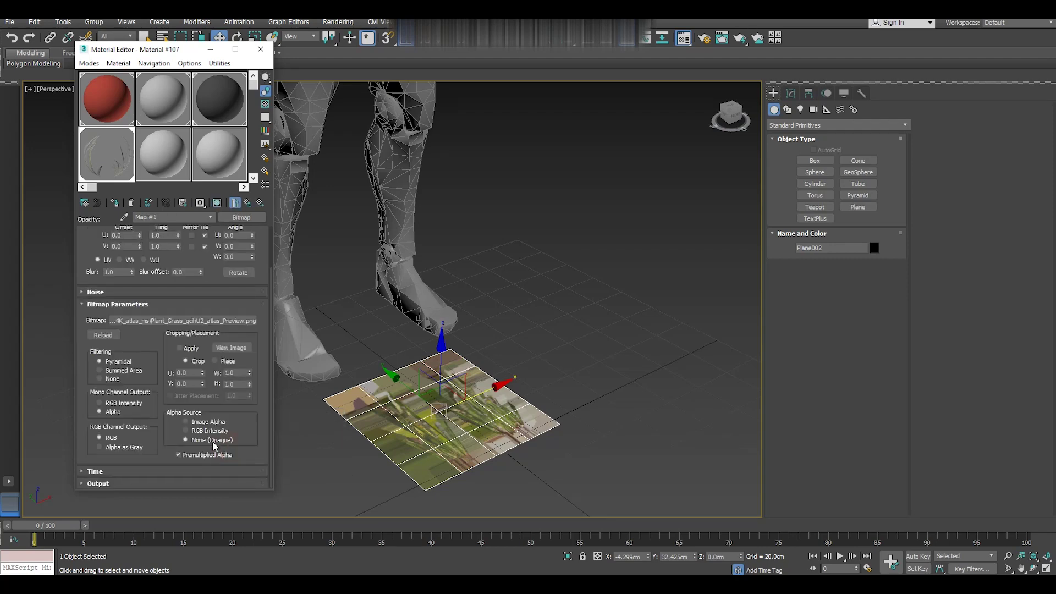
left_click(199, 422)
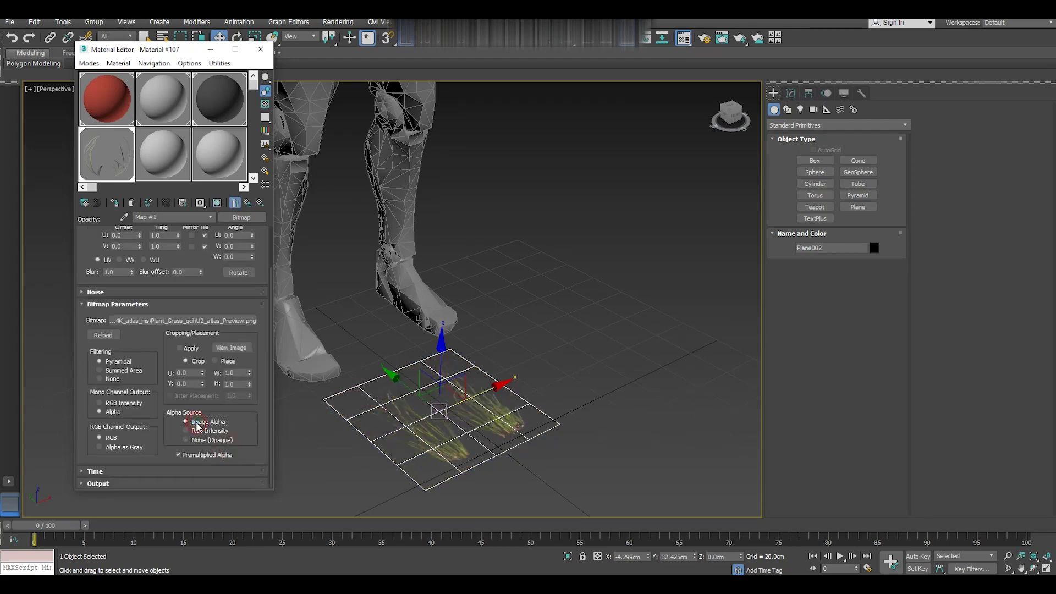
left_click(262, 49)
Reduce the plane's length and width segments to 1 each.
left_click(791, 93)
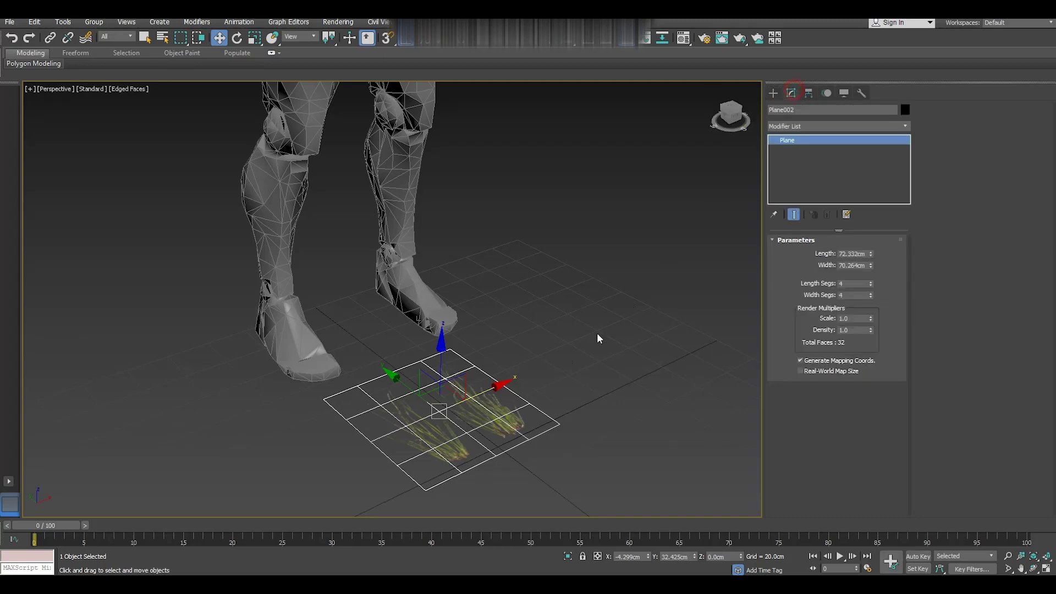
scroll(451, 436, "up", 4)
left_click(254, 38)
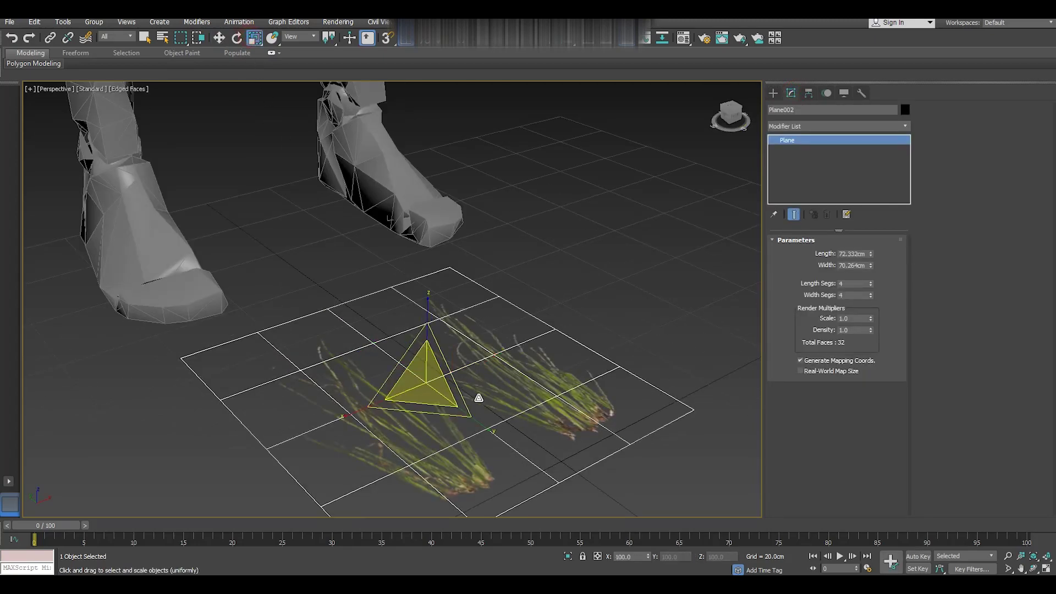
scroll(422, 358, "up", 4)
scroll(419, 311, "down", 2)
scroll(489, 333, "down", 1)
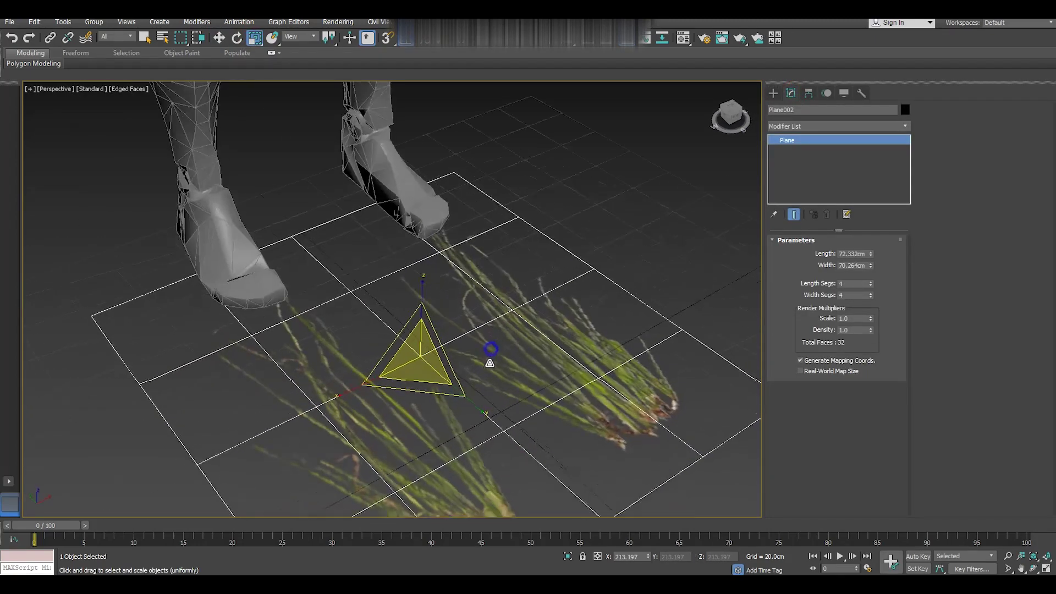
scroll(488, 366, "down", 1)
scroll(461, 355, "down", 1)
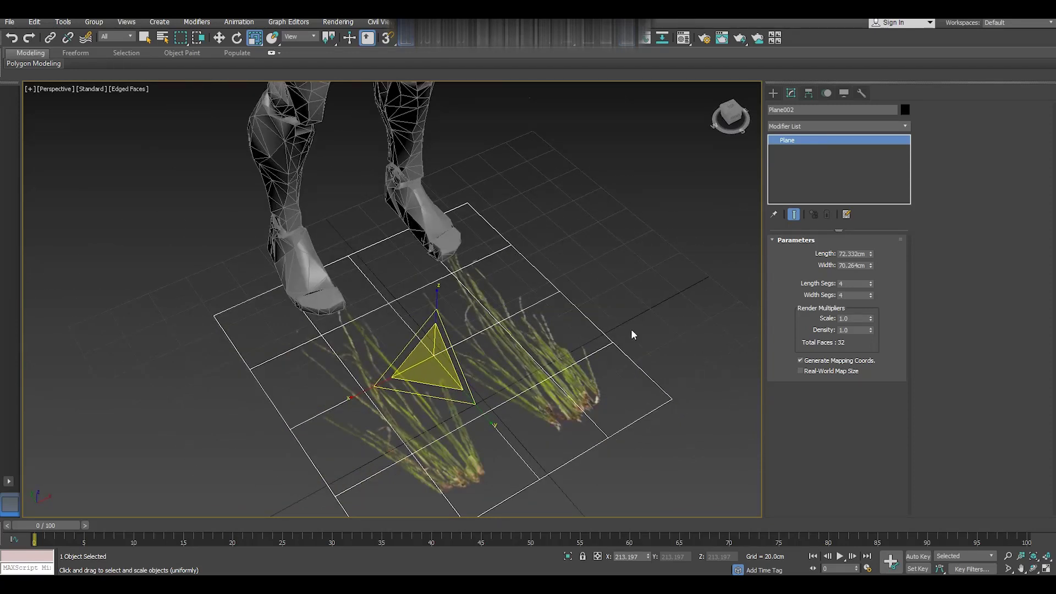
left_click_drag(870, 285, 867, 332)
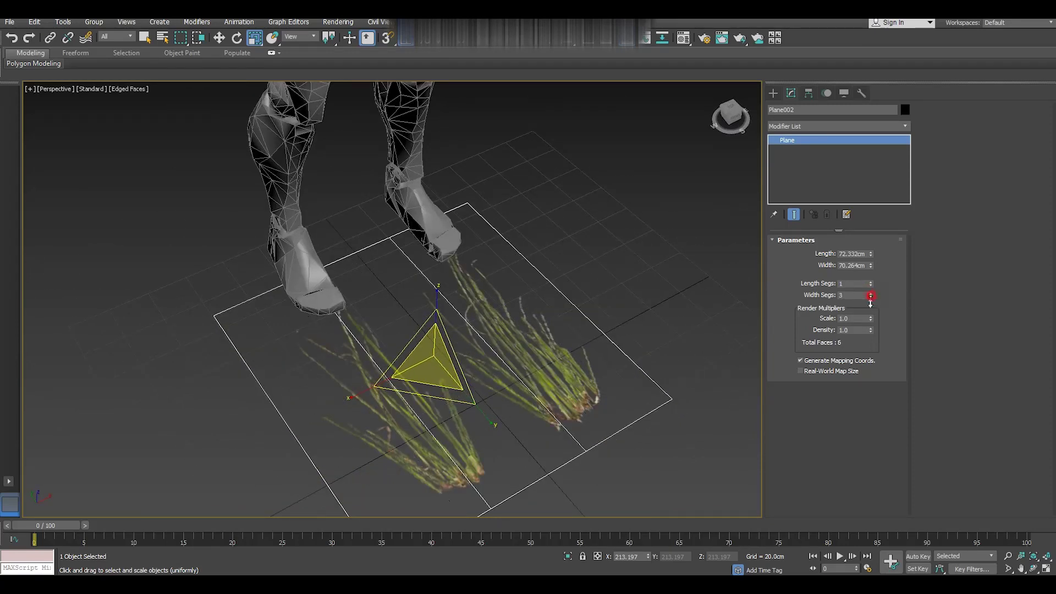
left_click(219, 37)
Convert the Plane to an Editable Poly from the modifier stack.
middle_click_drag(498, 270, 543, 303, "alt")
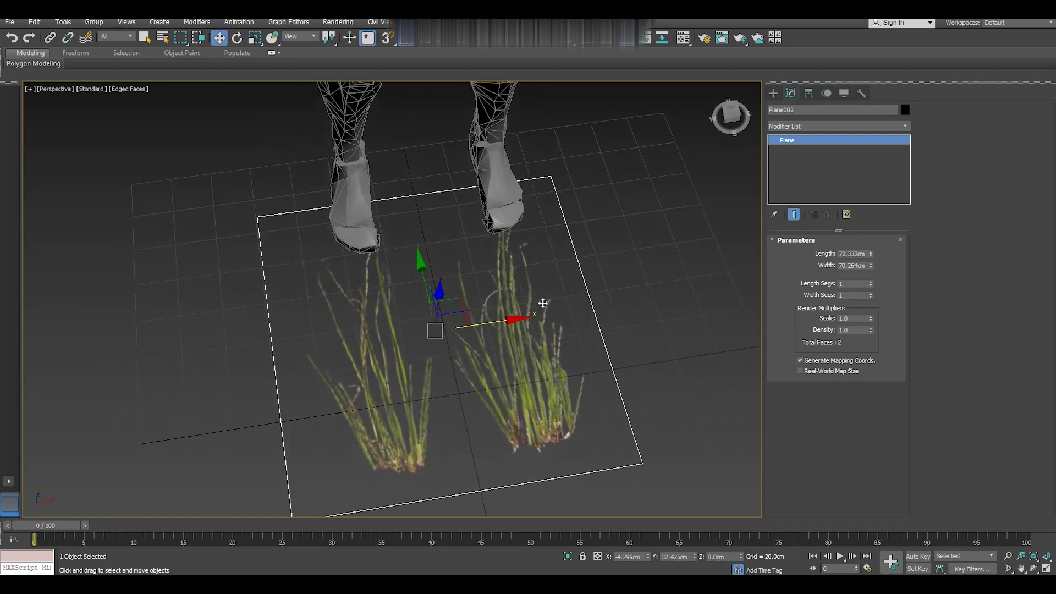
right_click(826, 187)
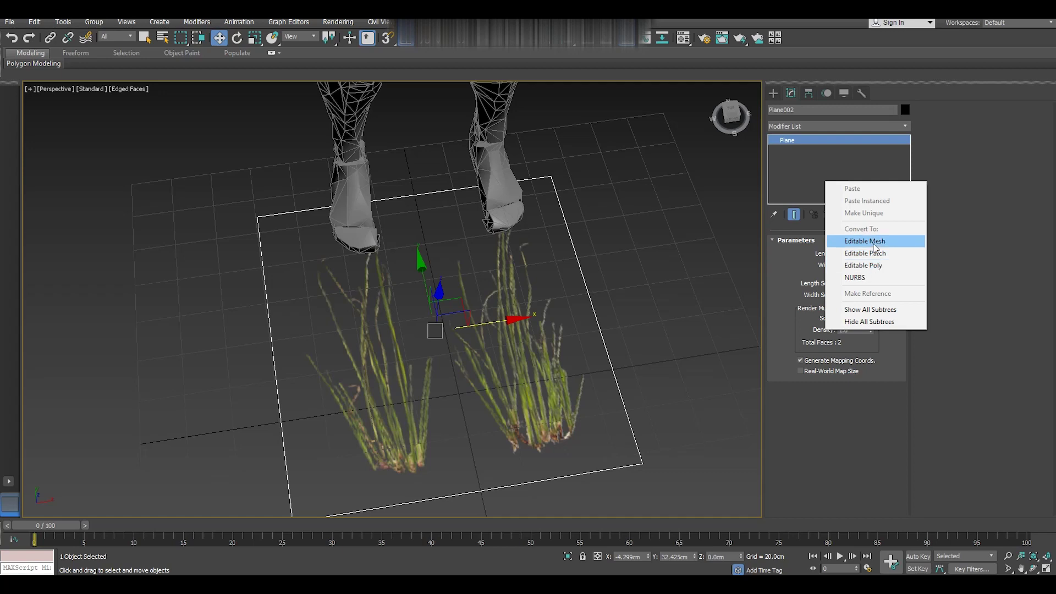
left_click(880, 266)
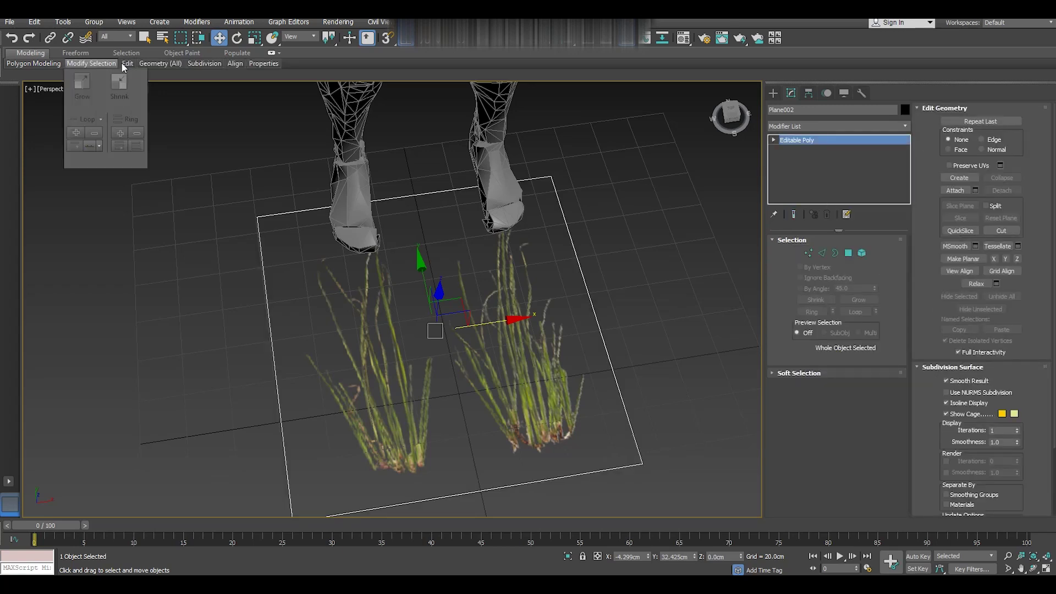
Add a Swift Loop edge splitting the plane down the middle.
mouse_move(127, 64)
left_click(207, 99)
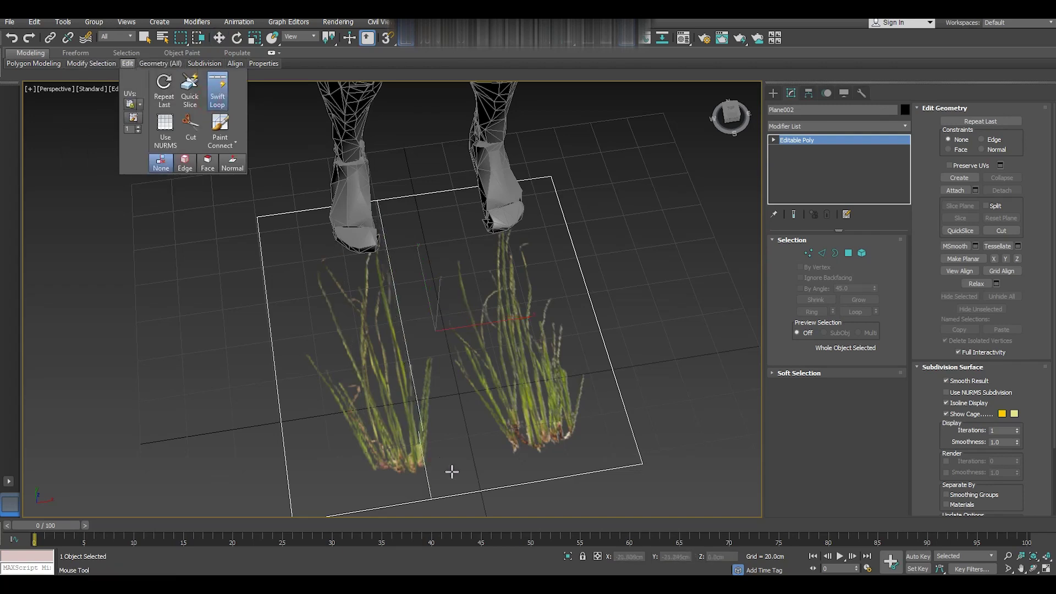
left_click(476, 484)
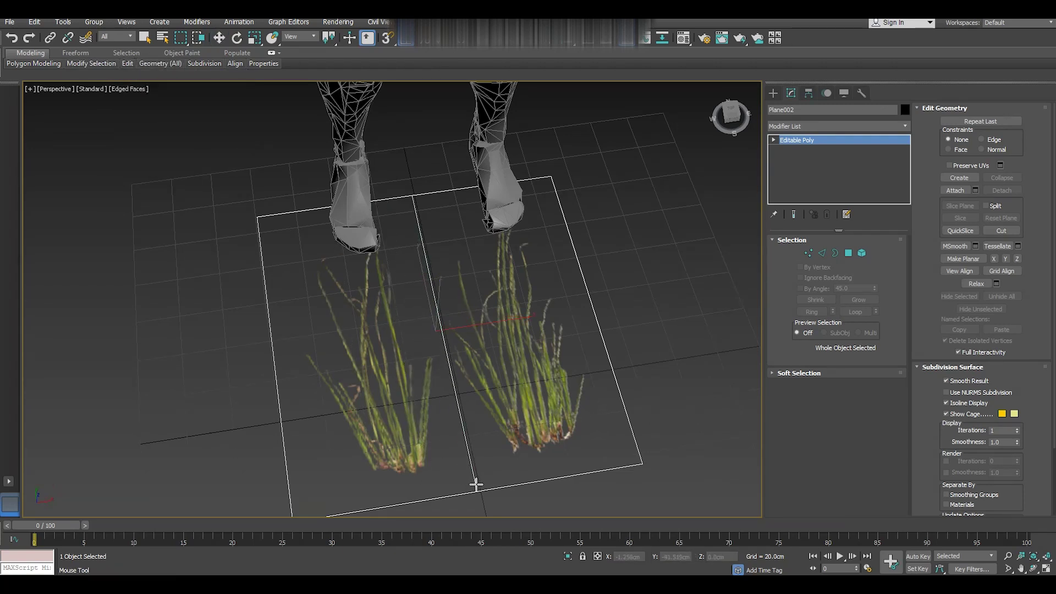
right_click(476, 484)
Delete the plane's left-half polygon.
left_click(849, 253)
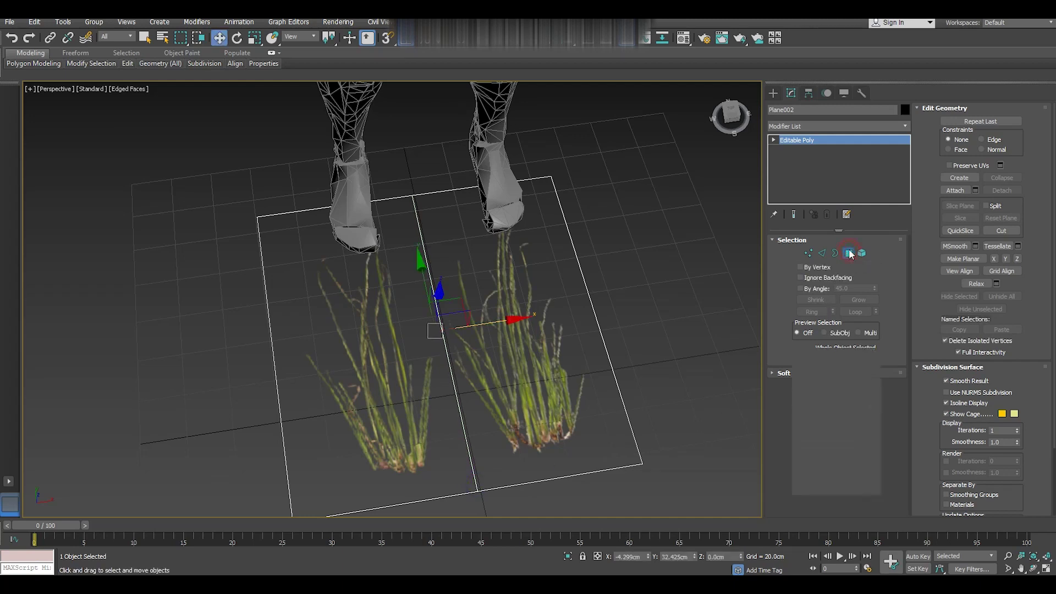
left_click(377, 369)
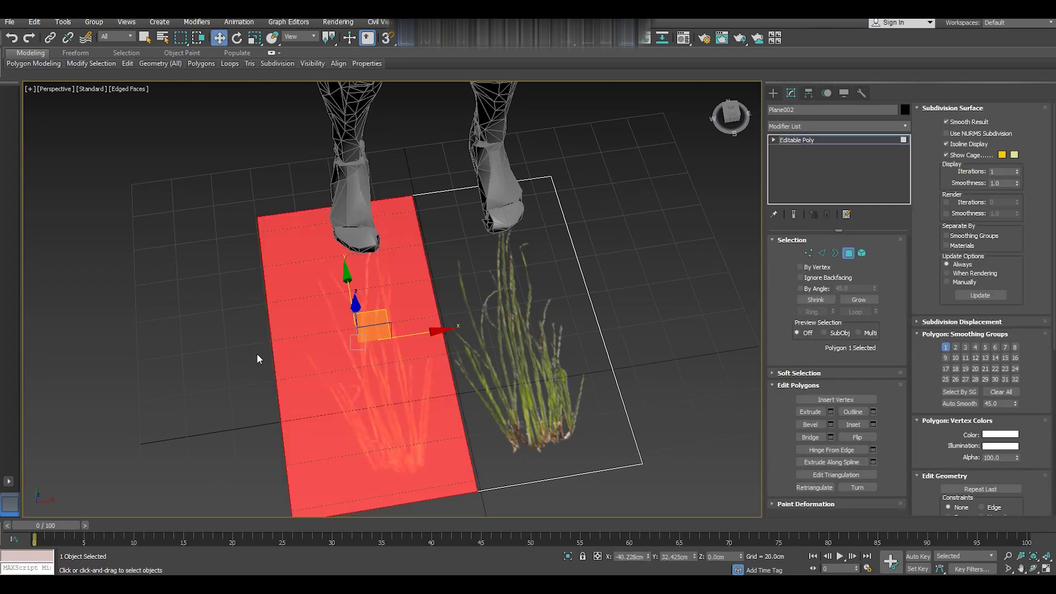
left_click(736, 348)
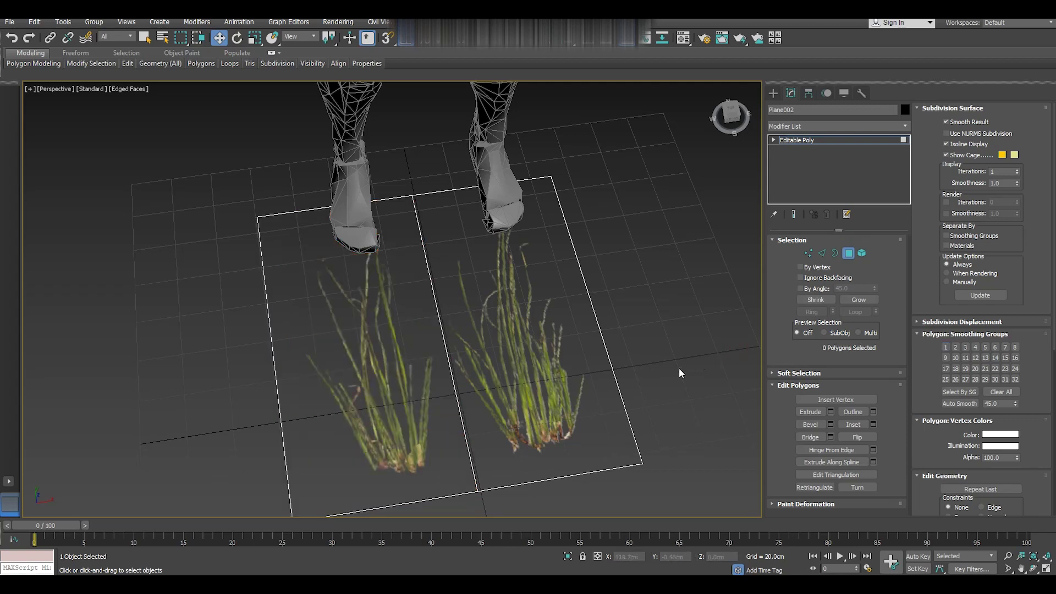
left_click(309, 423)
key("Delete")
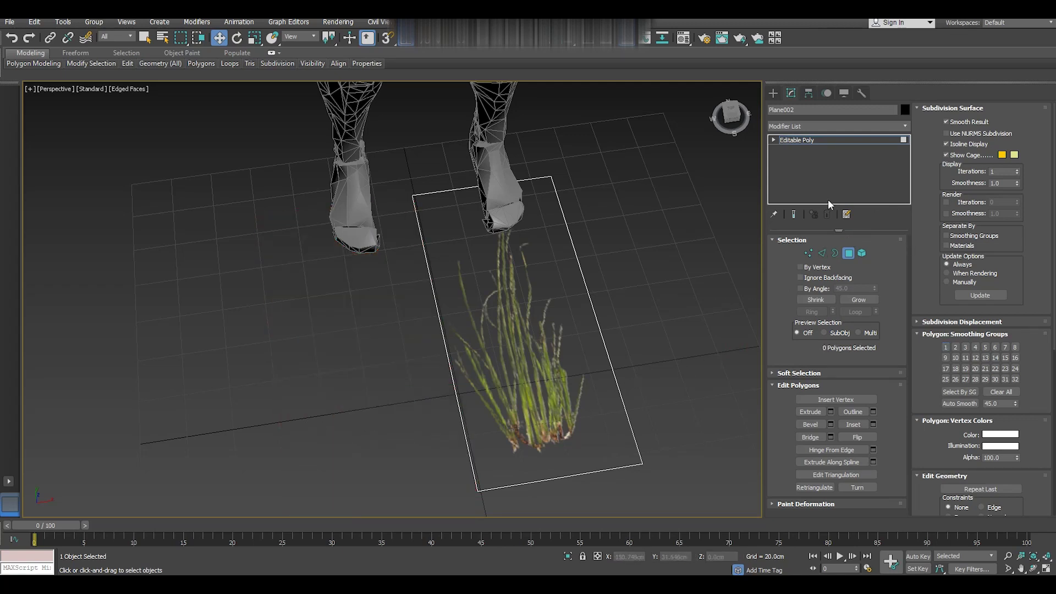
left_click(808, 253)
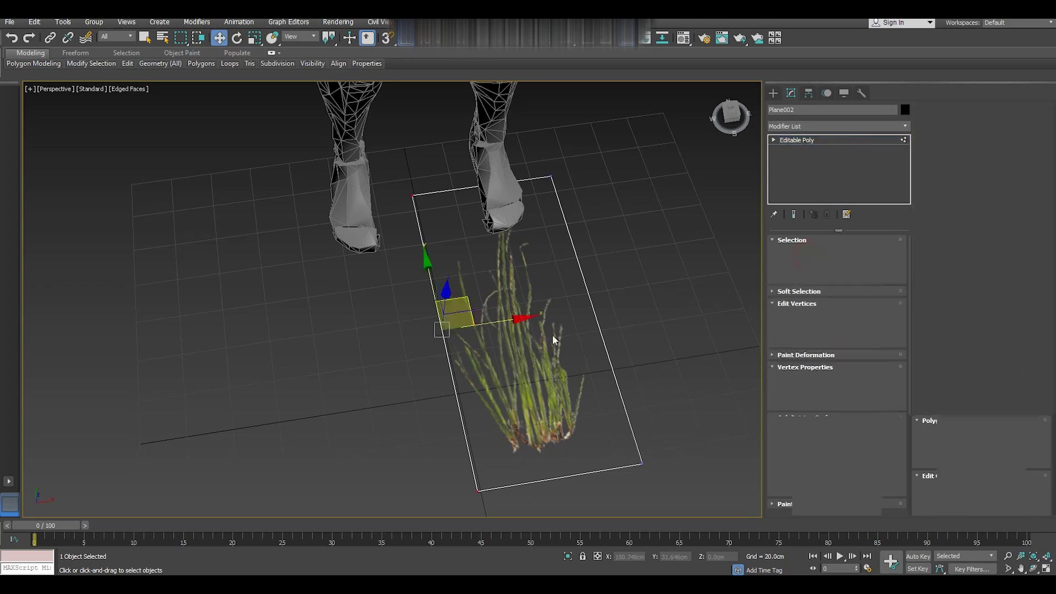
mouse_move(576, 355)
middle_mouse_down("alt")
mouse_move(615, 355)
mouse_move(627, 368)
mouse_move(504, 375)
middle_mouse_up("alt")
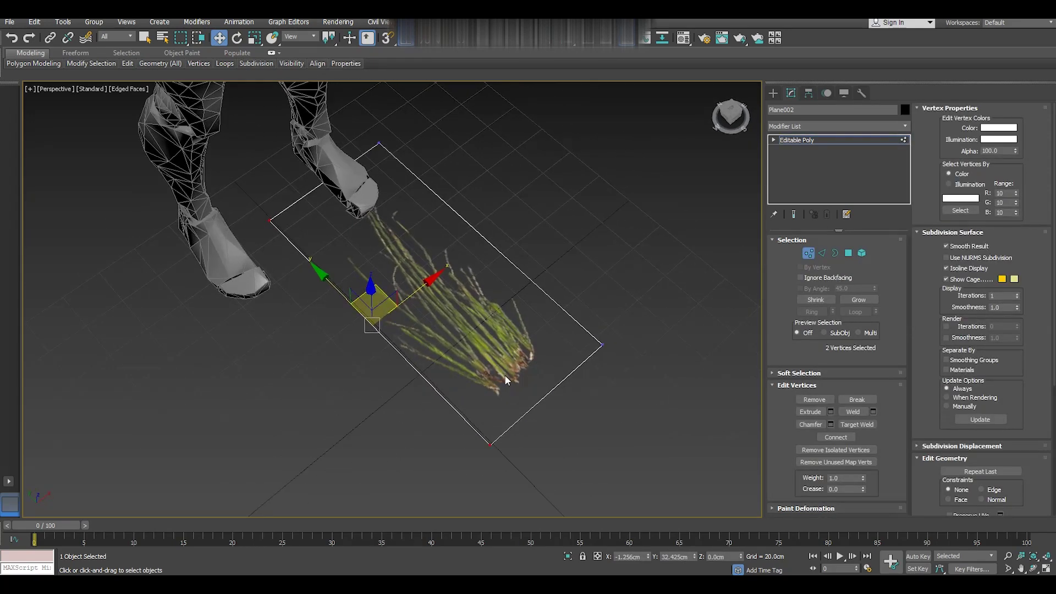
scroll(503, 374, "up", 3)
right_click(502, 372)
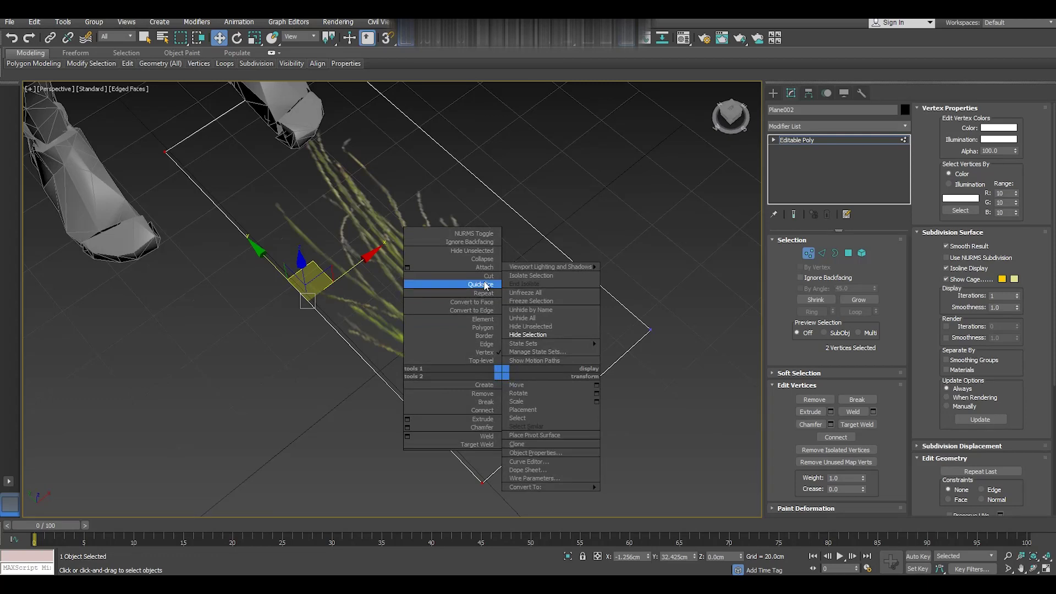
left_click(487, 275)
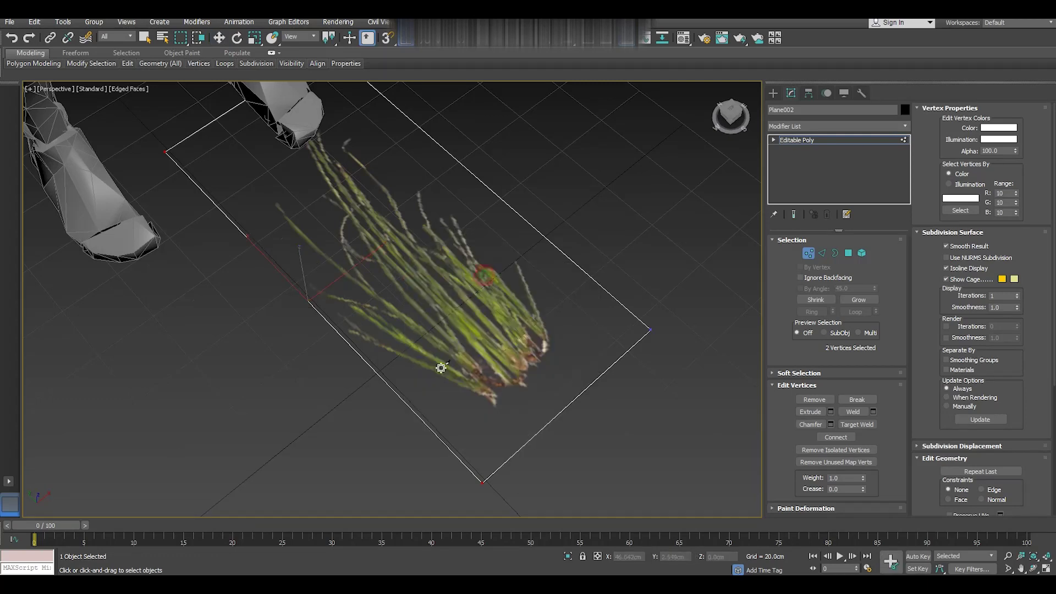
left_click(360, 354)
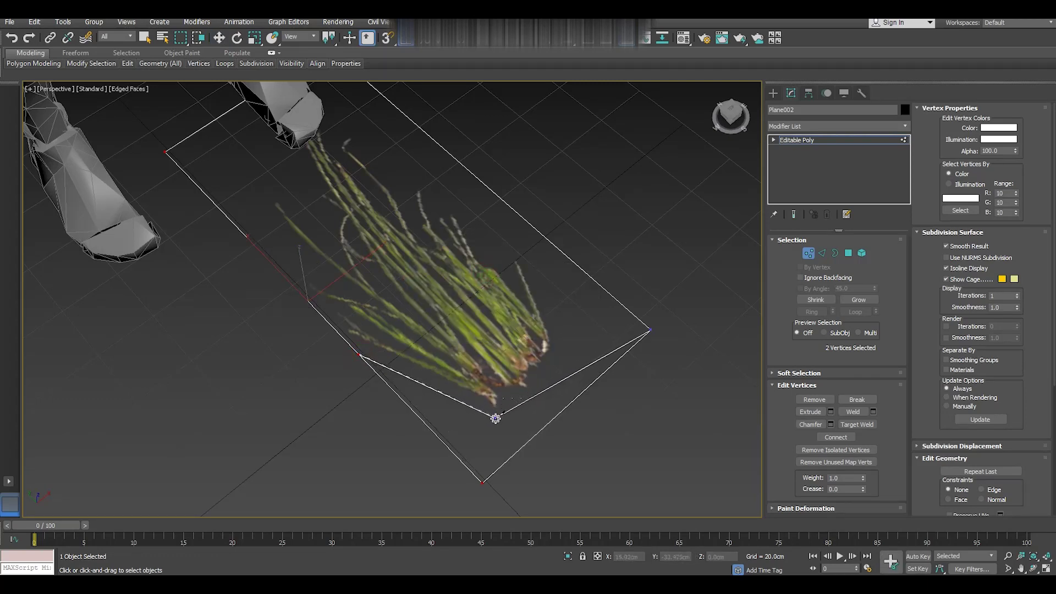
left_click(496, 418)
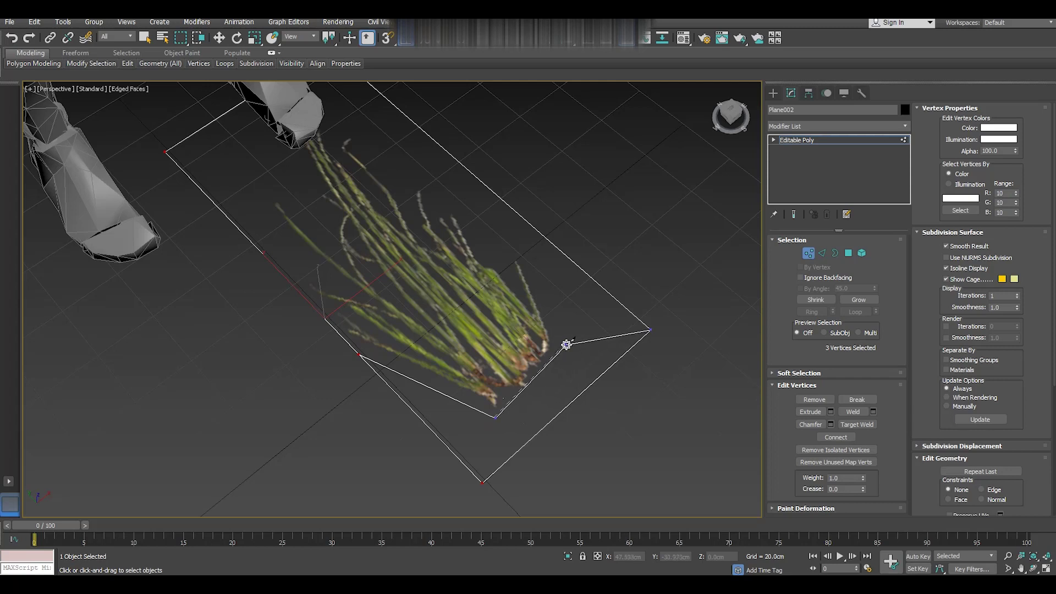
left_click(566, 344)
left_click(11, 38)
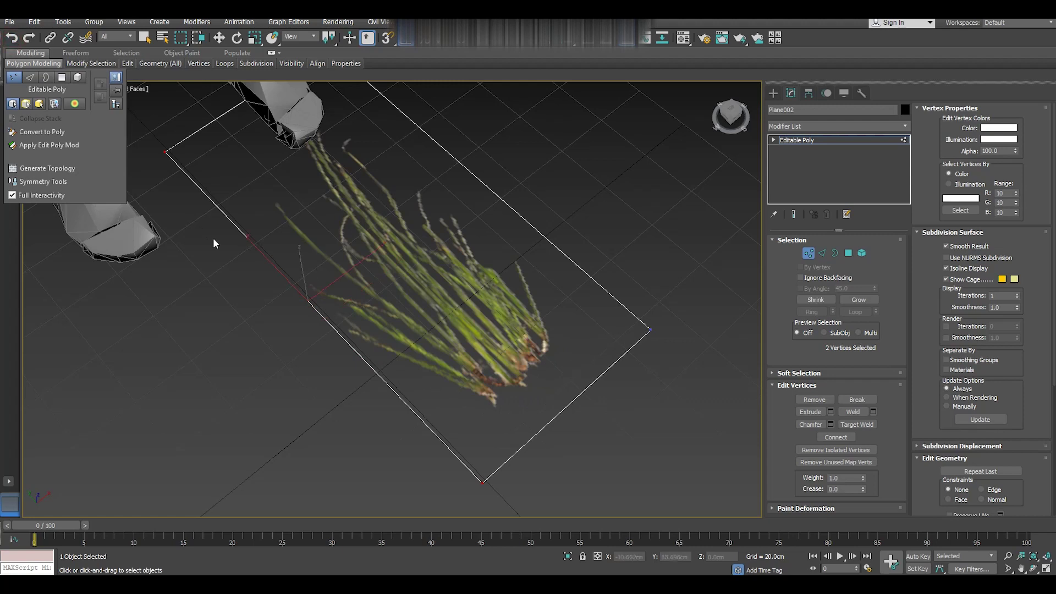
key("w")
left_click(234, 269)
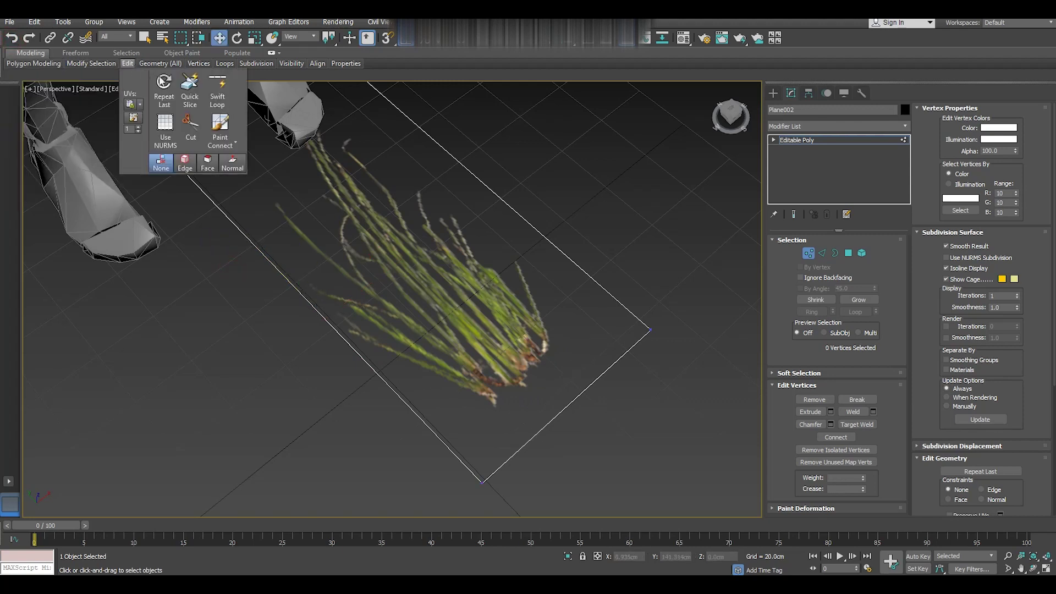
Add a Swift Loop edge across the base of the grass clump.
left_click(217, 88)
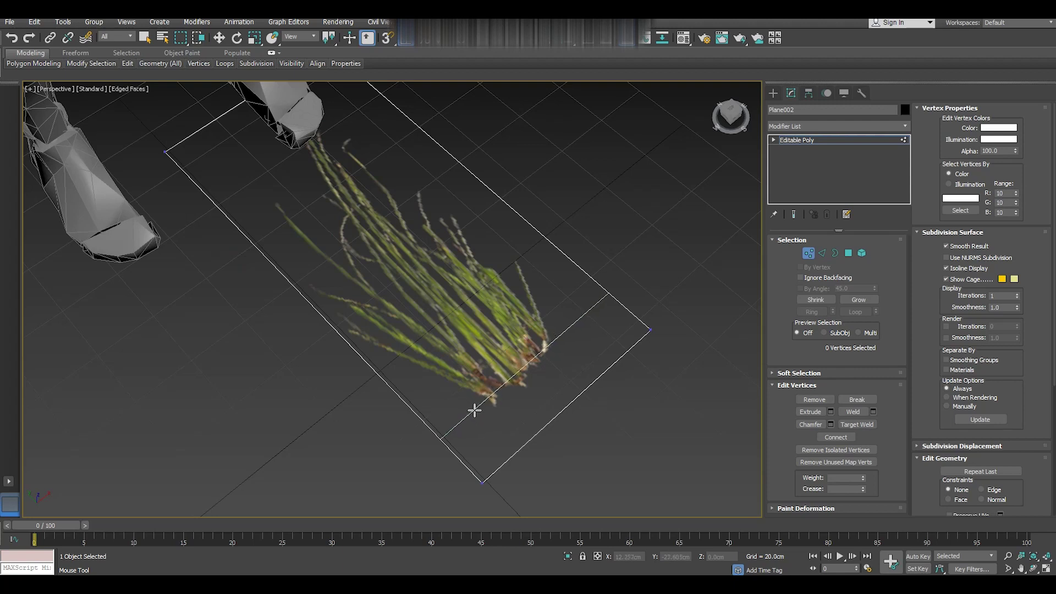
left_click(472, 409)
right_click(522, 415)
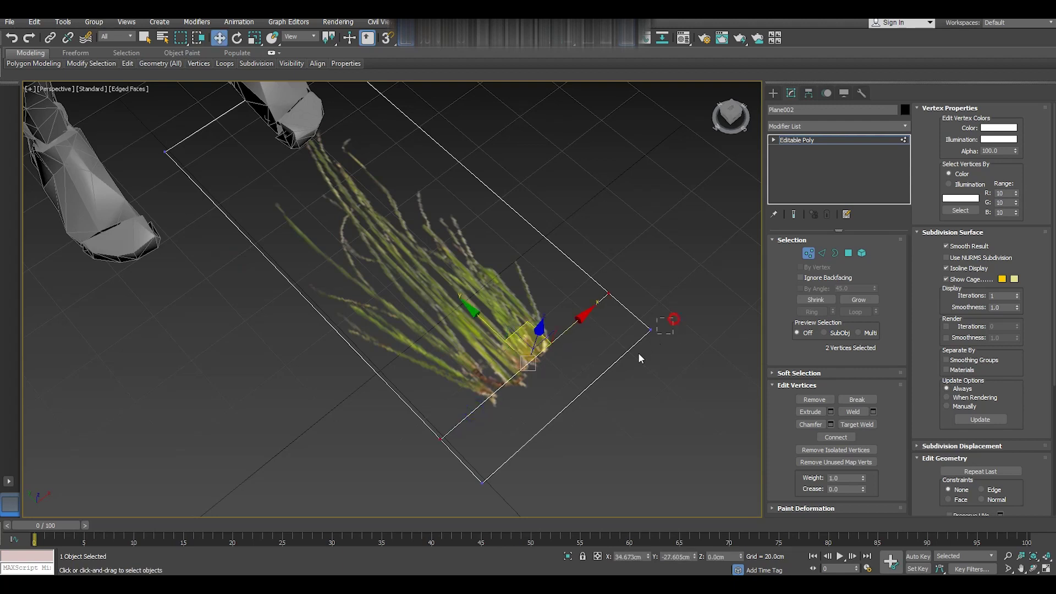
Delete the strip of the card below the clump base.
left_click(630, 365)
left_click_drag(519, 459, 456, 506)
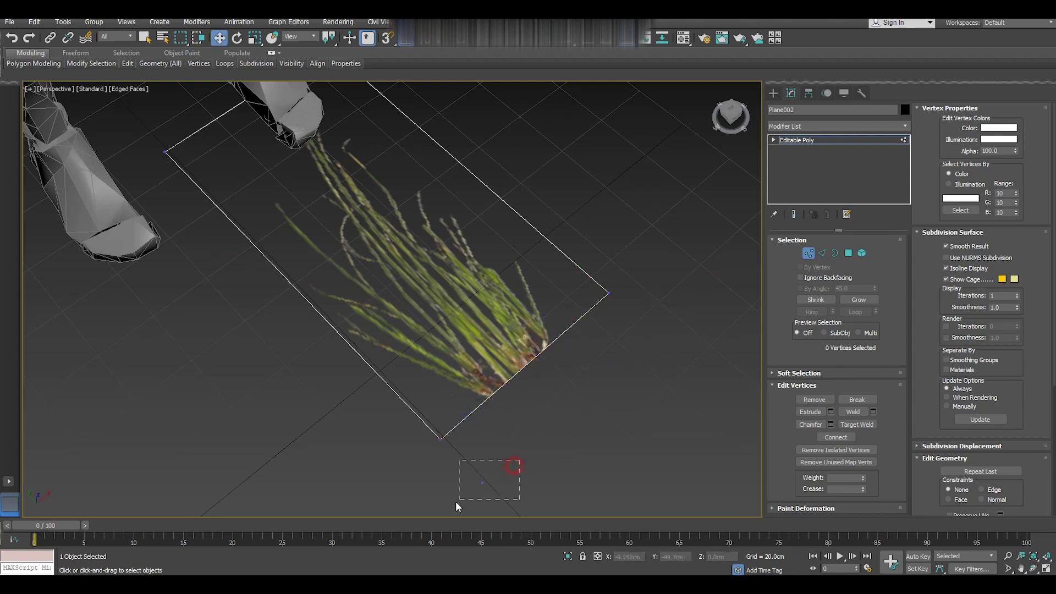
key("Delete")
left_click(11, 38)
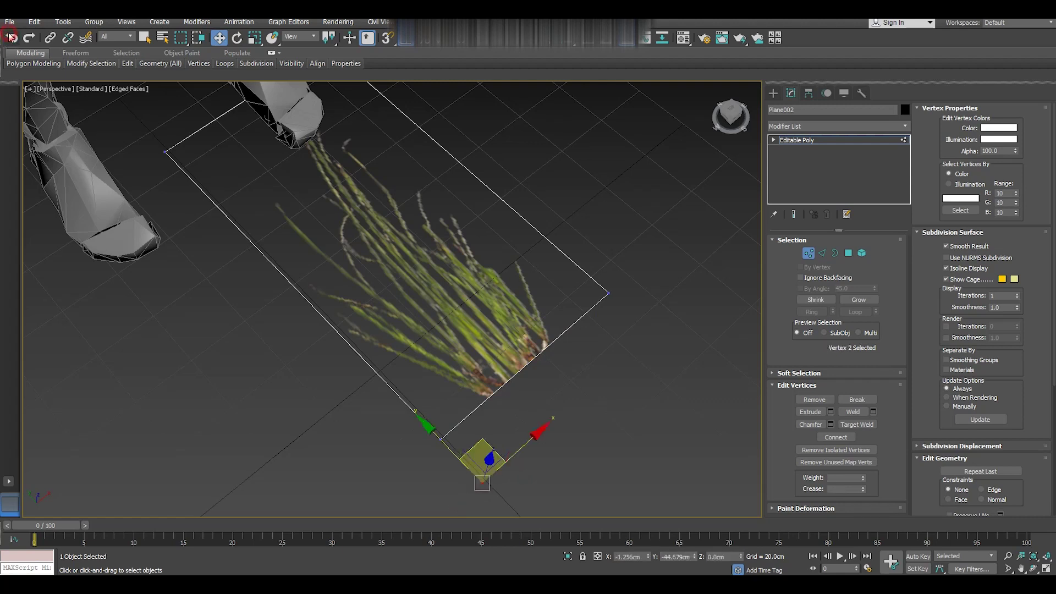
left_click(11, 37)
left_click(11, 38)
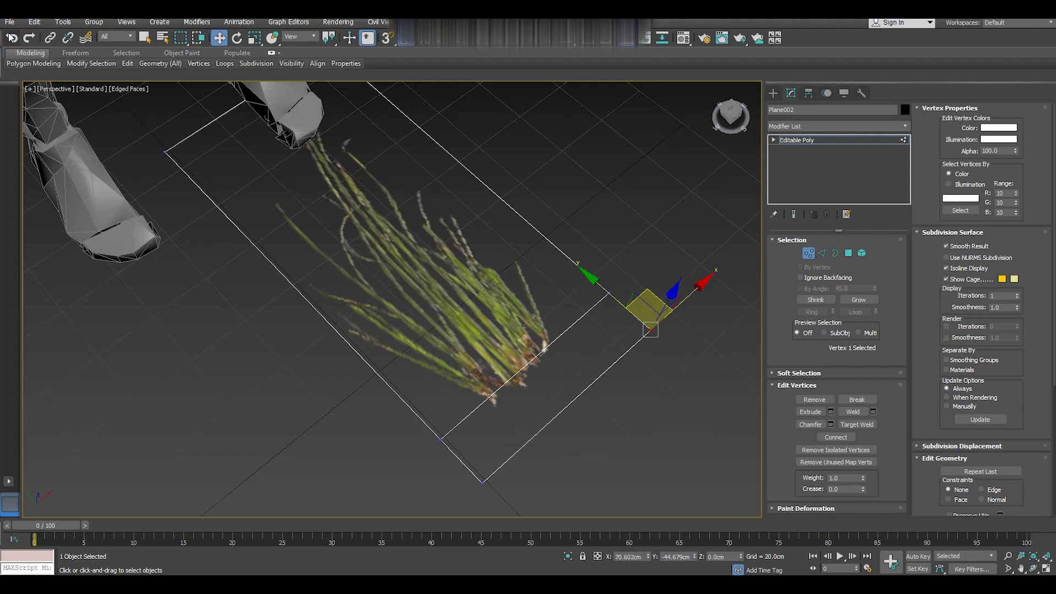
left_click(11, 37)
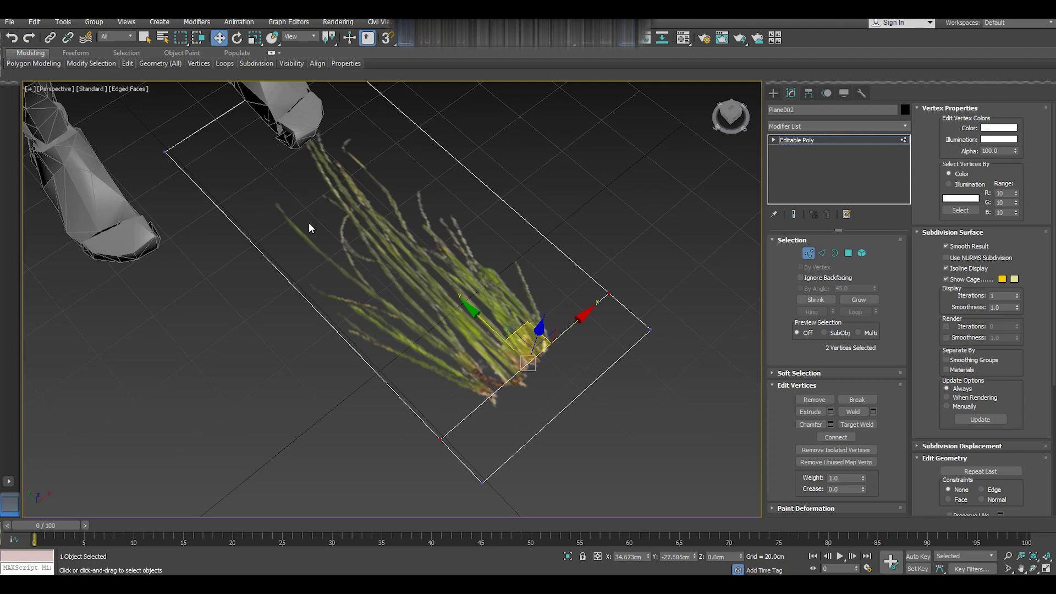
key("Delete")
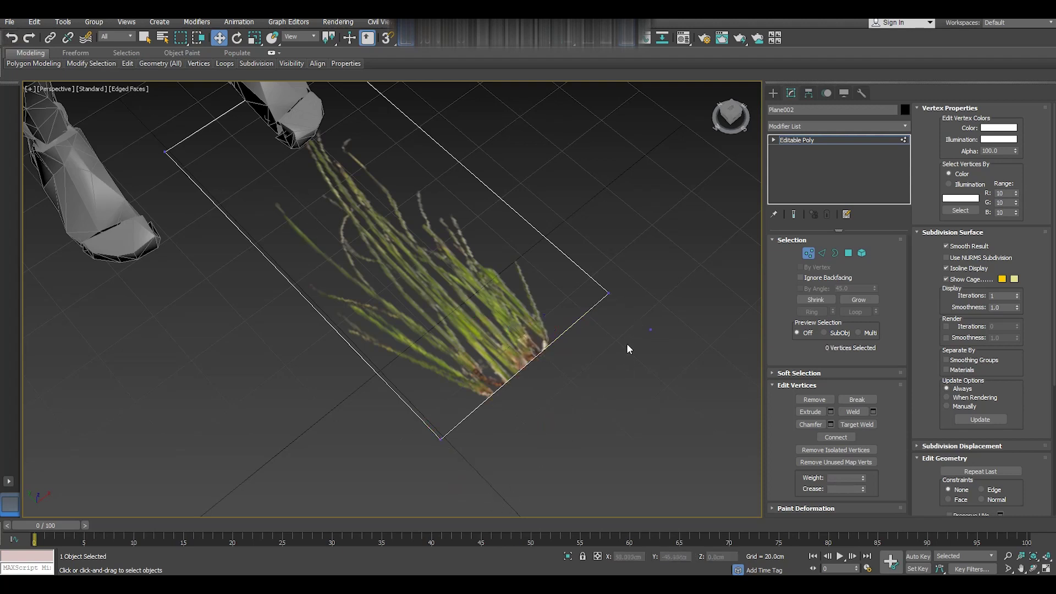
left_click_drag(675, 355, 675, 355)
middle_click_drag(568, 374, 544, 421)
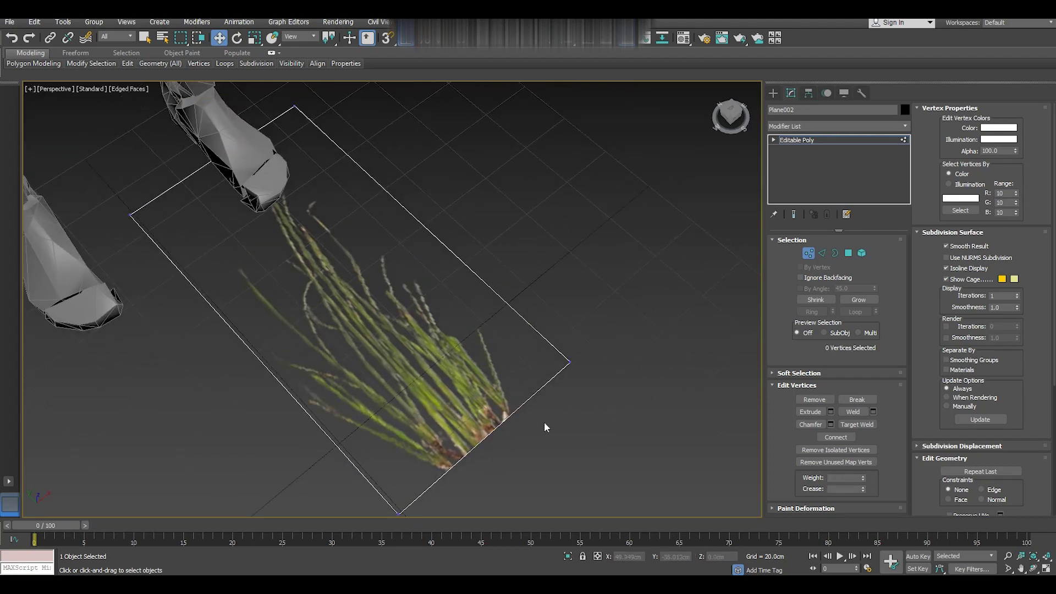
Move the grass card closer to the grid centre.
left_click(786, 142)
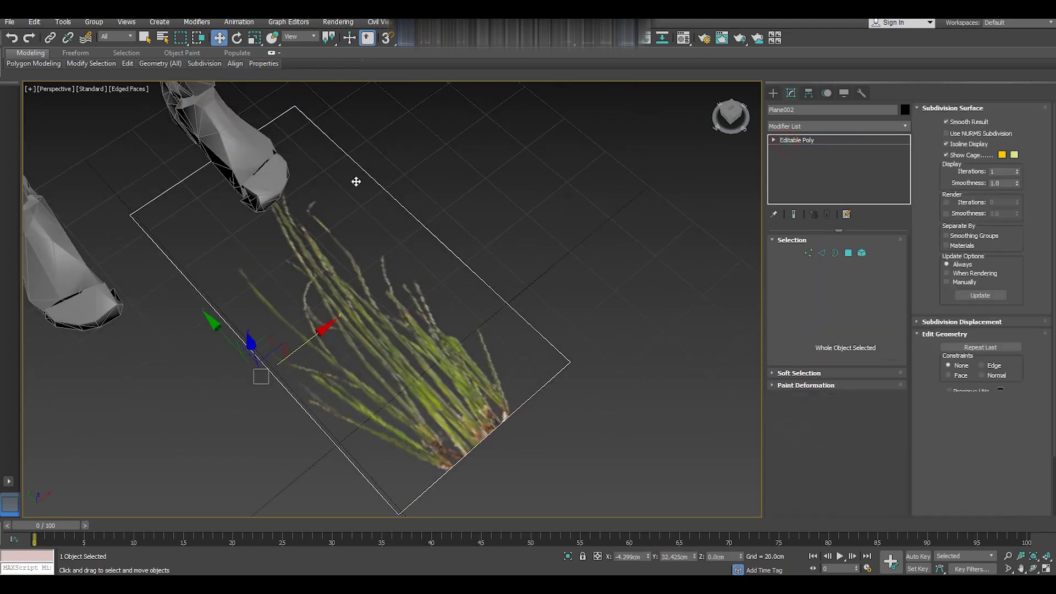
scroll(353, 179, "down", 4)
left_click_drag(267, 272, 324, 306)
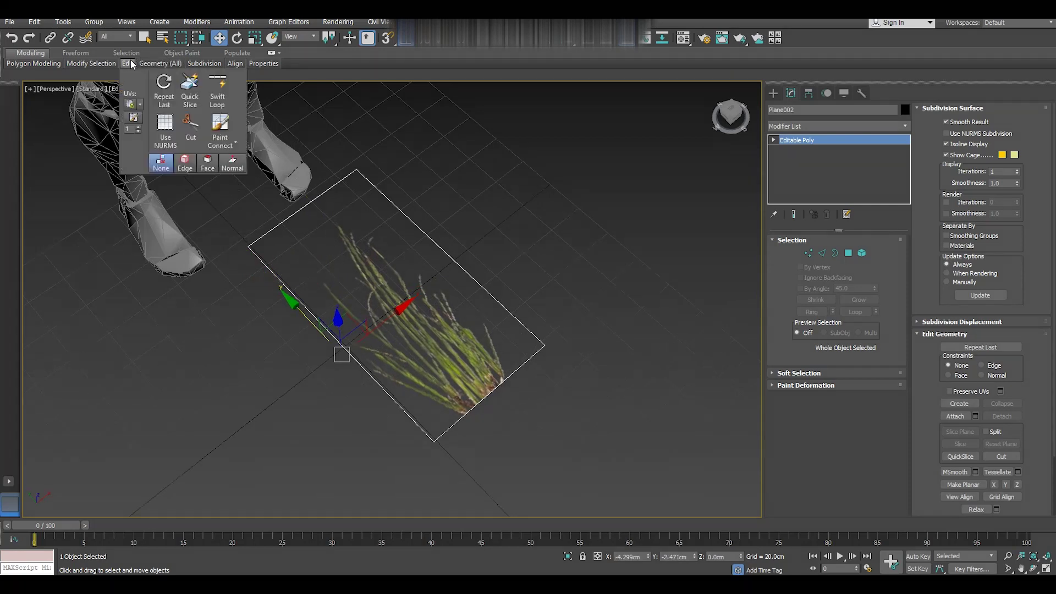
Connect the card's two opposite end edges with a new crosswise edge.
left_click(823, 254)
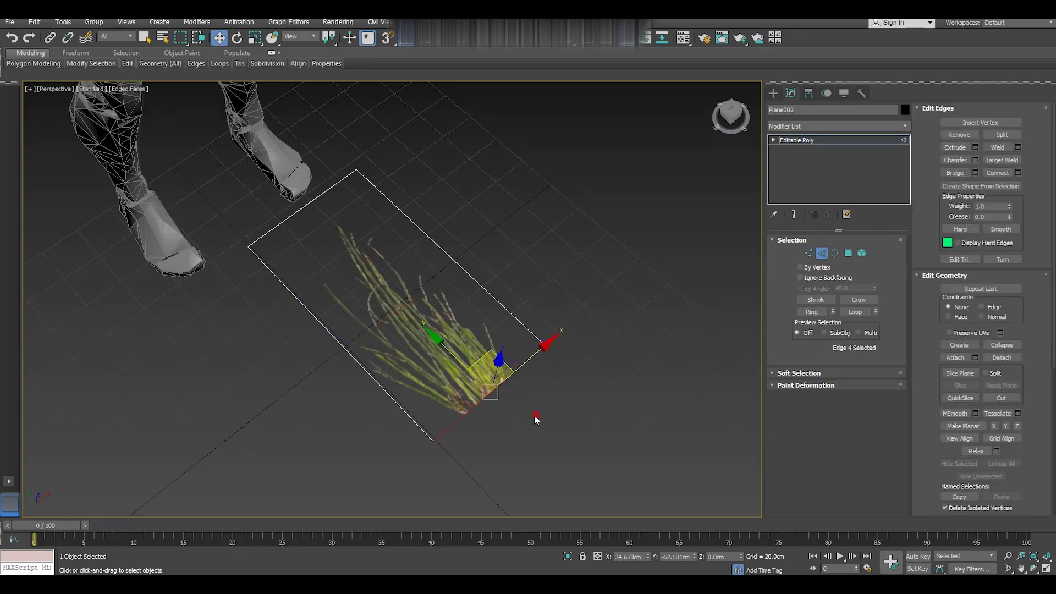
left_click(813, 316)
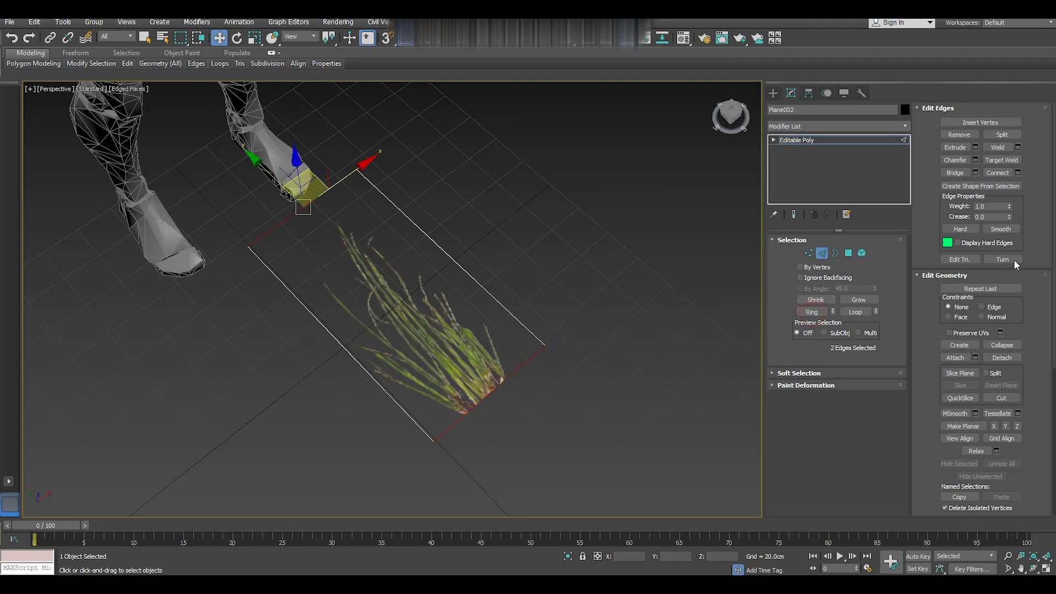
left_click(1019, 172)
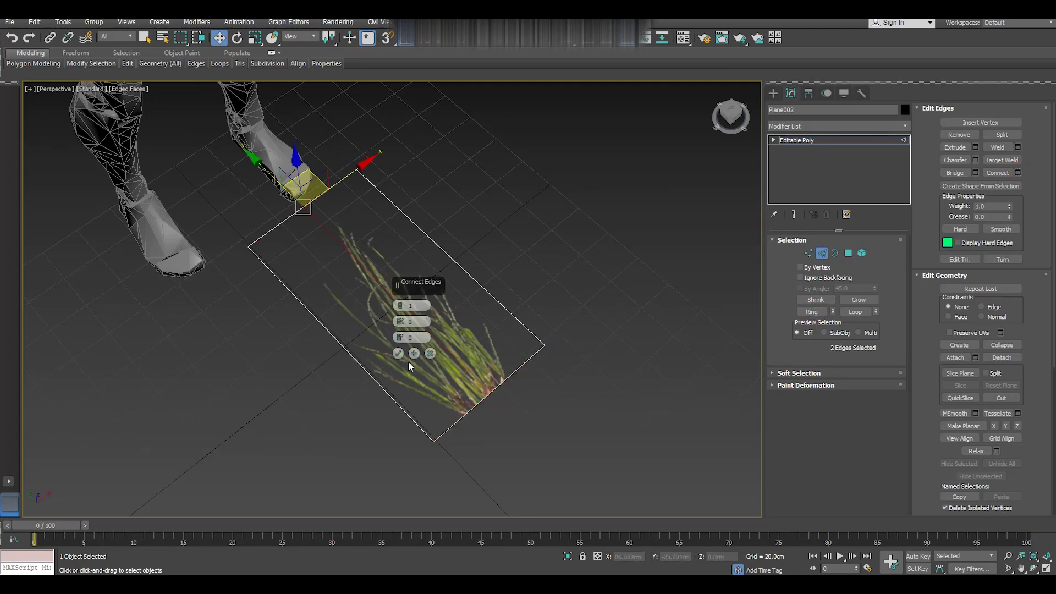
left_click(398, 354)
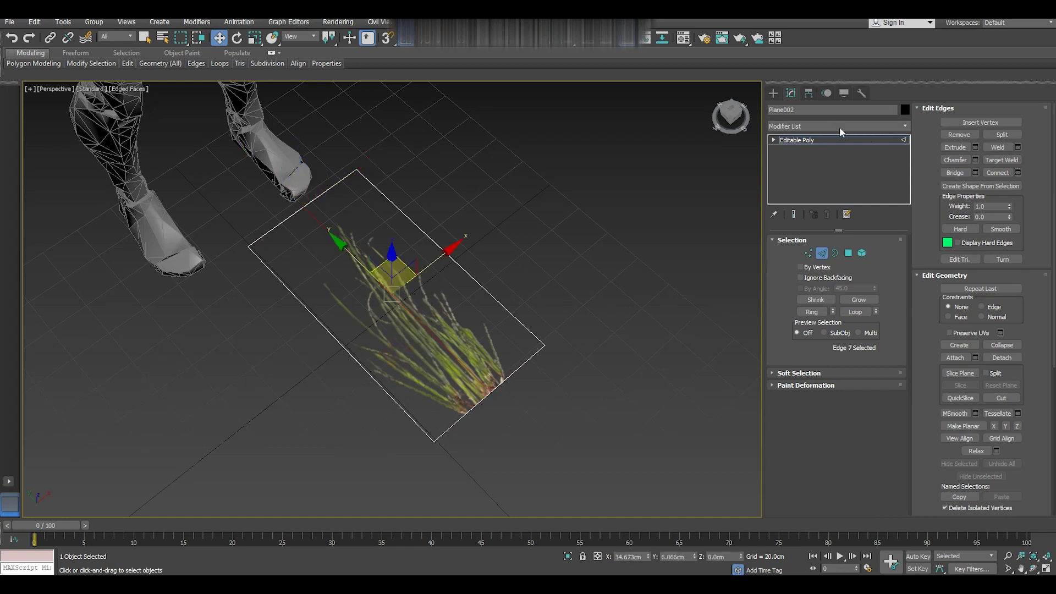
left_click(814, 140)
With Affect Pivot Only, vertex-snap the grass plane's pivot to the base of the clump.
left_click(808, 93)
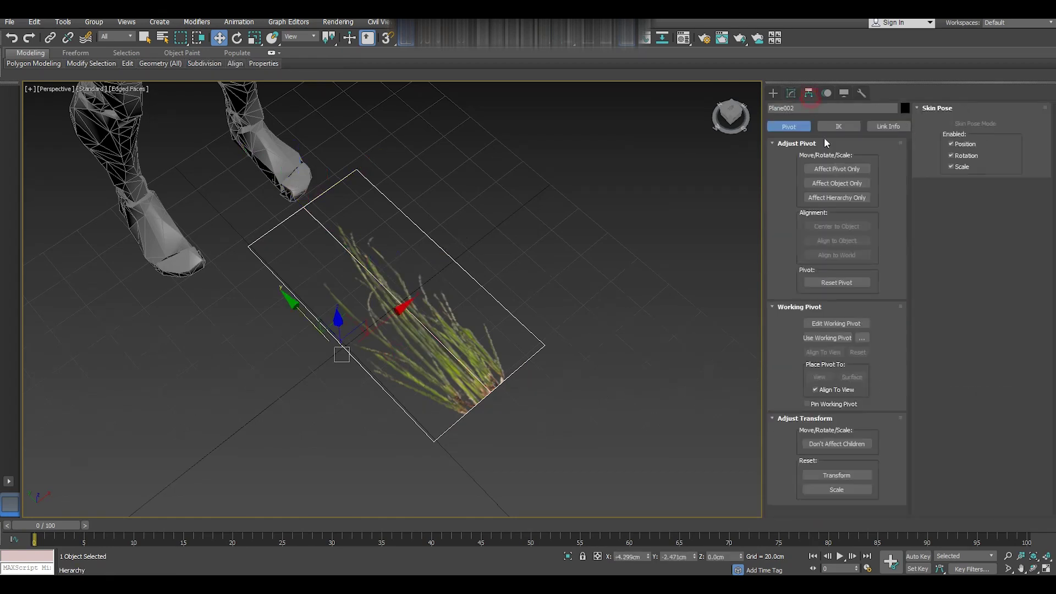
left_click(837, 169)
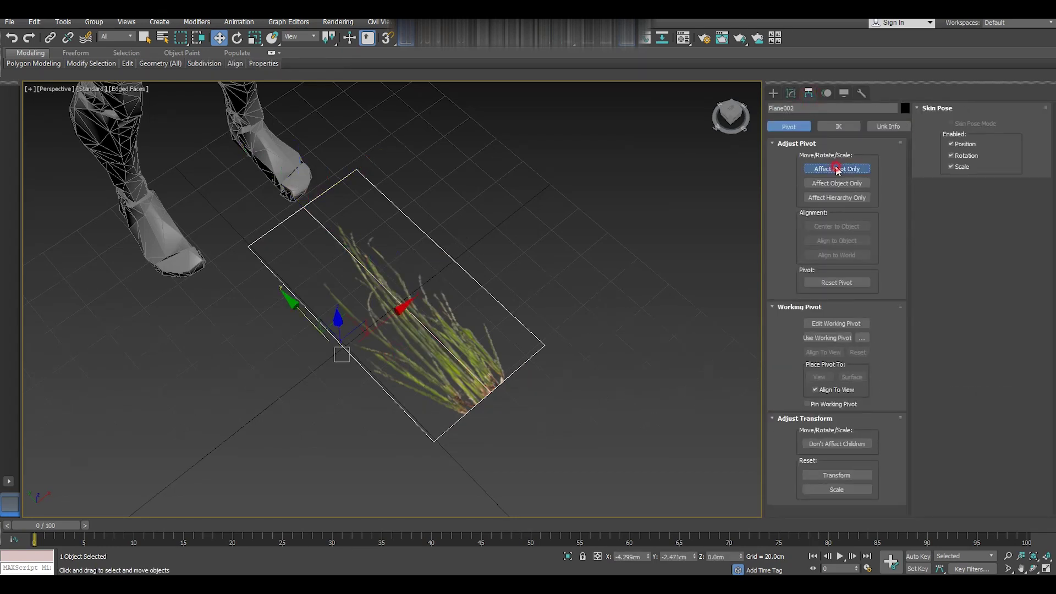
left_click(387, 38)
left_click_drag(342, 351, 493, 391)
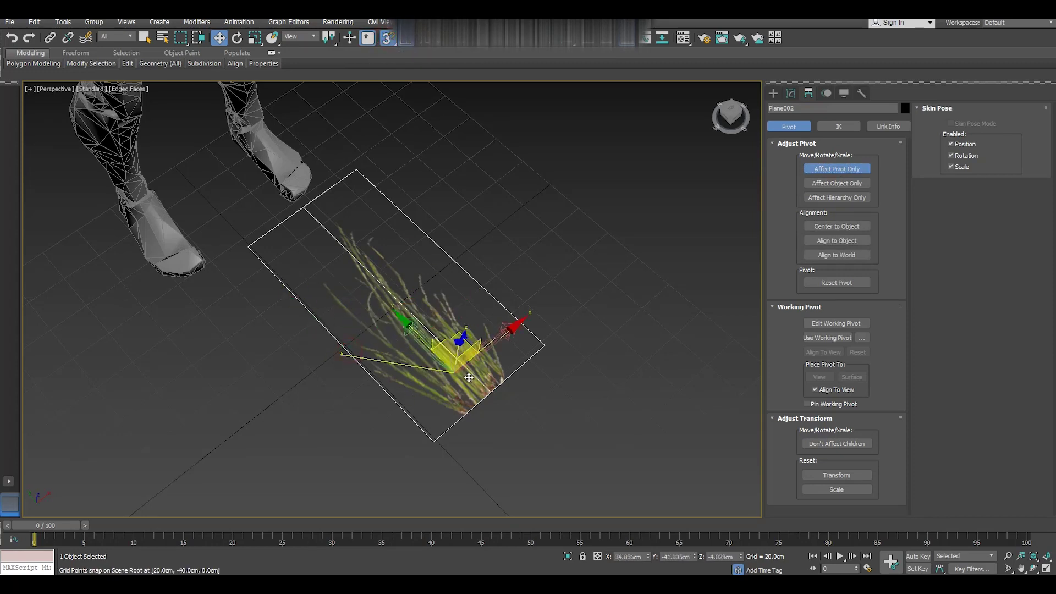
left_click(790, 93)
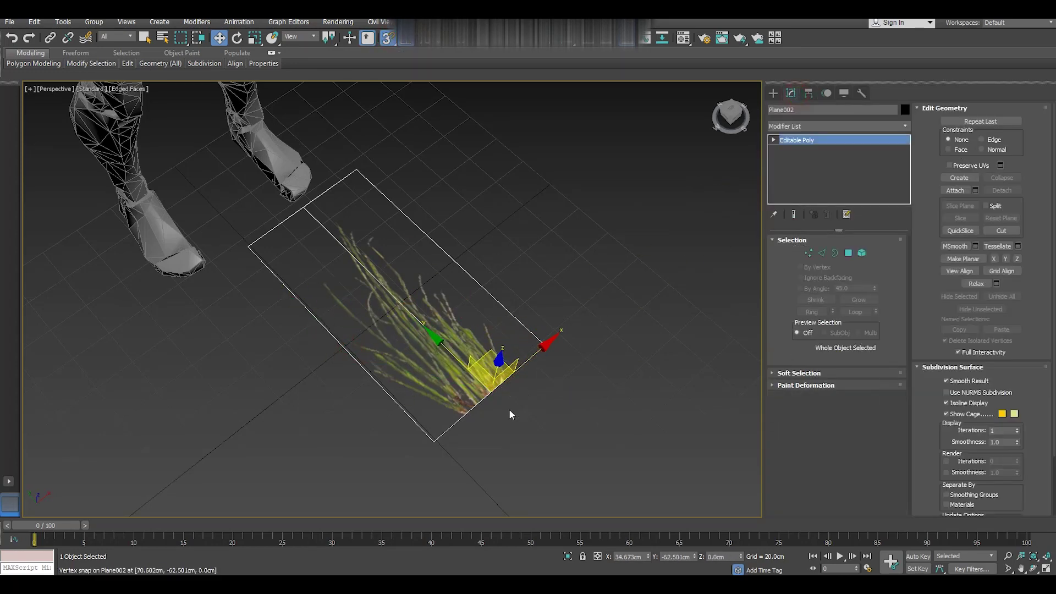
Move the grass plane so its base pivot sits at the world origin 0,0,0.
left_click_drag(498, 384, 342, 325)
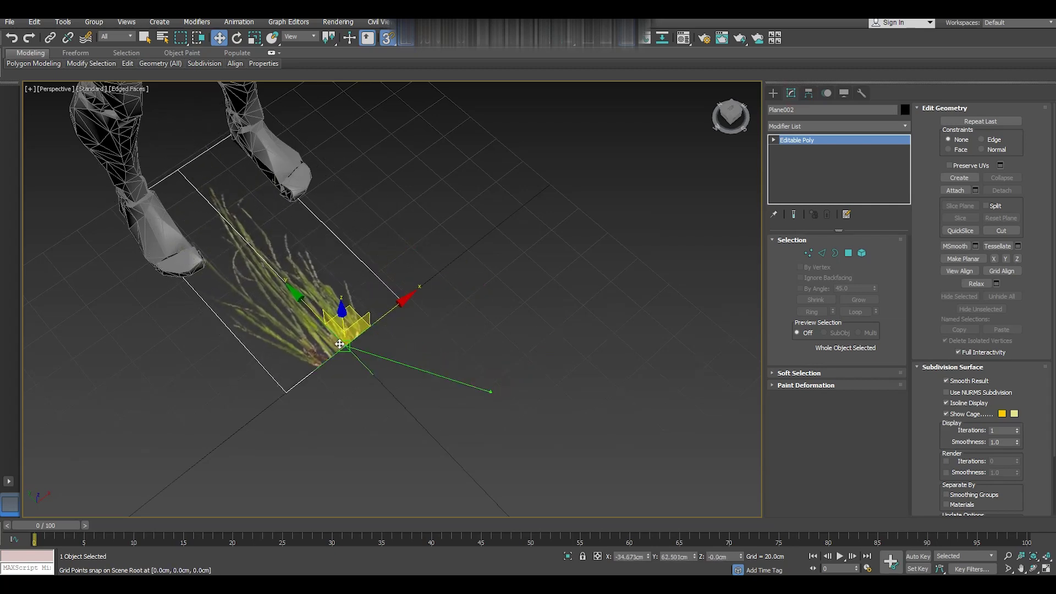
left_click(388, 42)
mouse_move(405, 352)
middle_mouse_down("alt")
mouse_move(429, 351)
mouse_move(461, 322)
middle_mouse_up("alt")
scroll(364, 317, "up", 5)
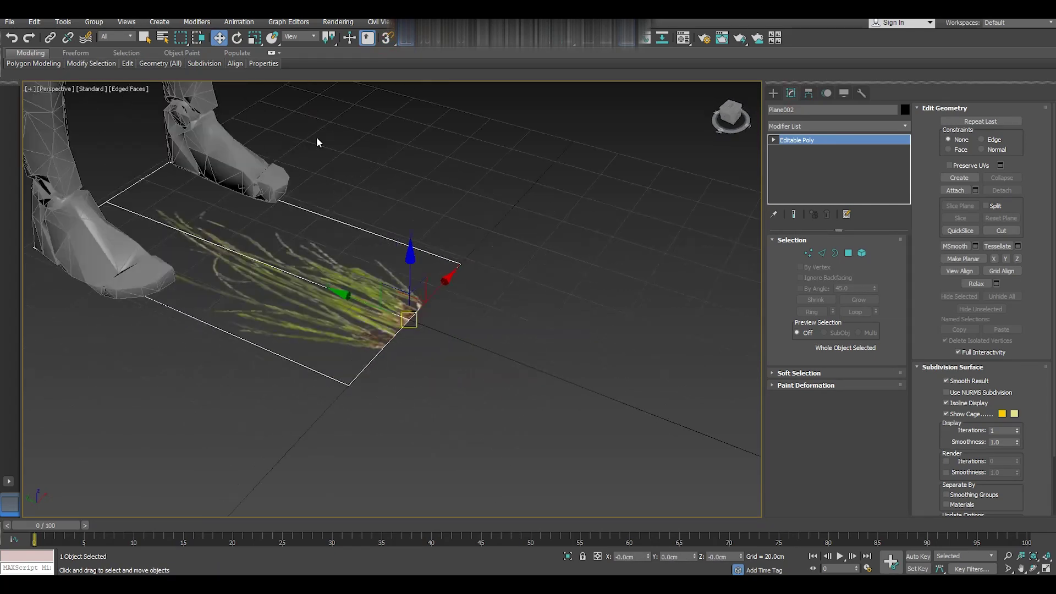
Rotate the grass plane 90° on X so it stands upright, with Preserve UVs on.
left_click(238, 38)
left_click_drag(439, 279, 456, 282)
middle_click_drag(455, 283, 427, 318, "alt")
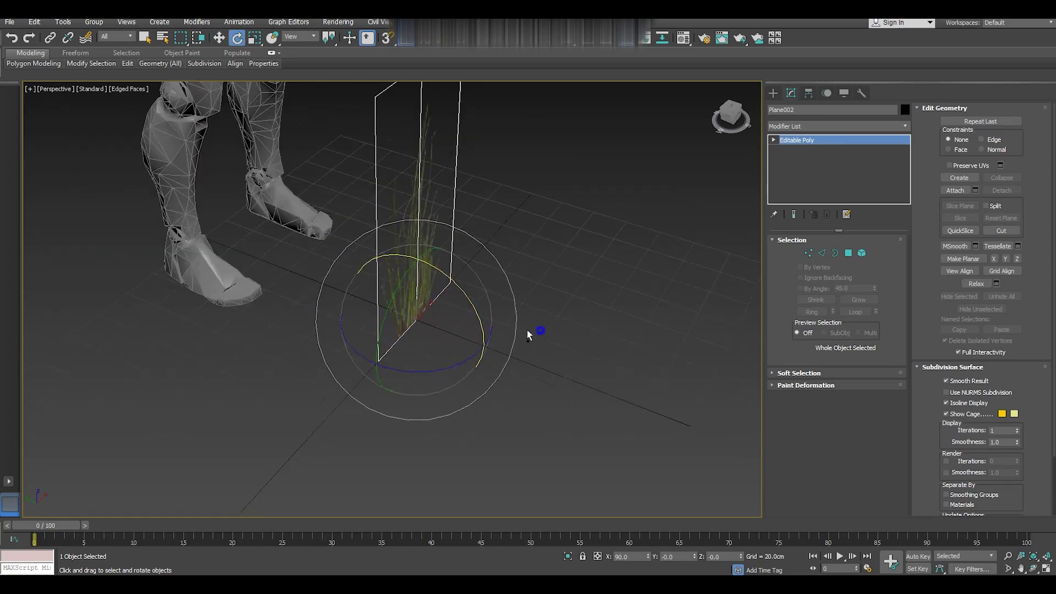
mouse_move(527, 329)
middle_mouse_down("alt")
mouse_move(491, 319)
mouse_move(528, 354)
mouse_move(572, 339)
middle_mouse_up("alt")
left_click(219, 38)
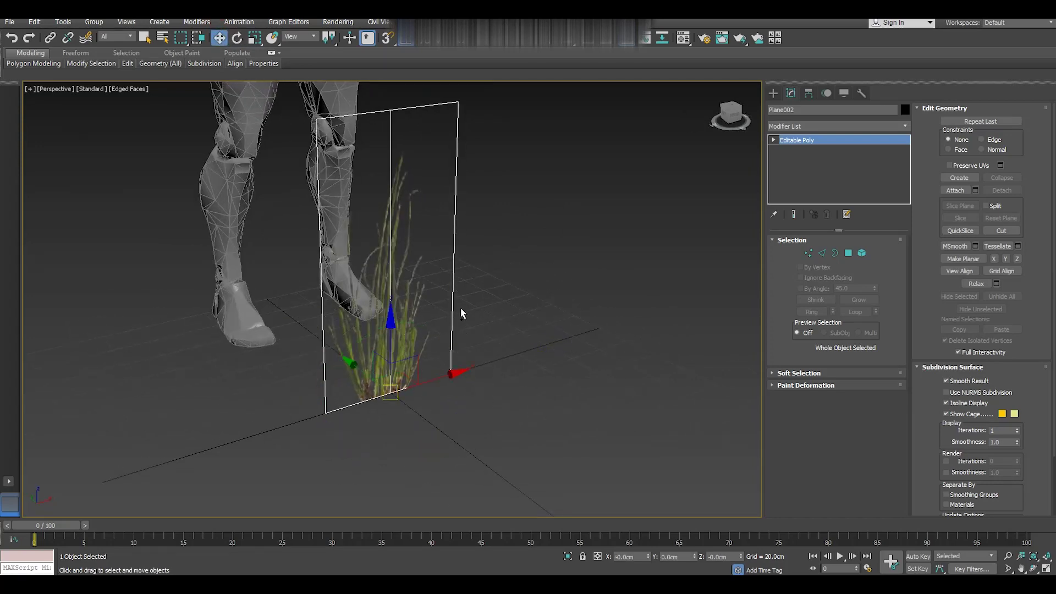
middle_click_drag(462, 311, 482, 312, "alt")
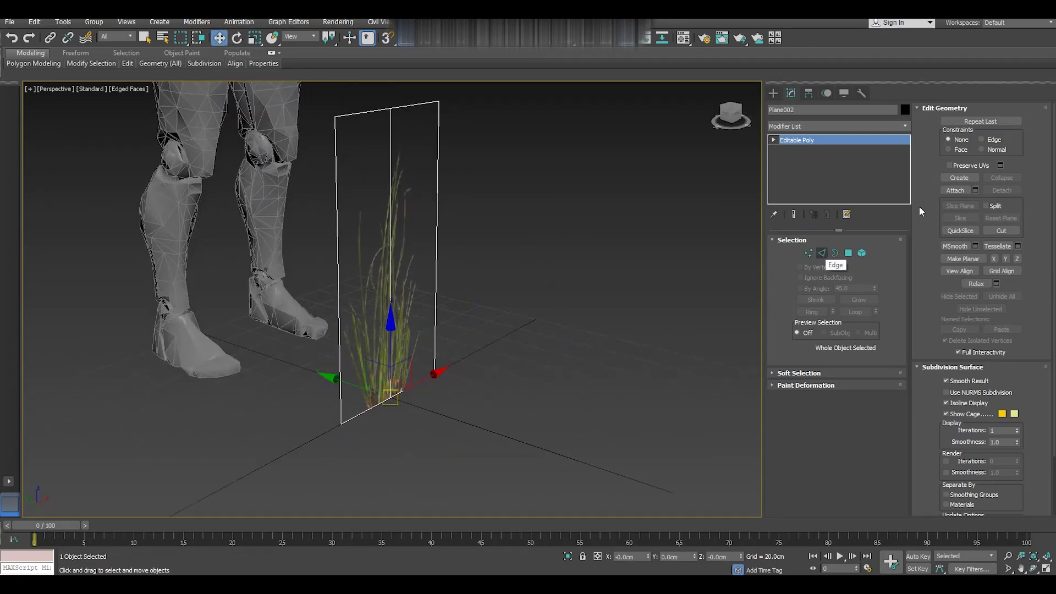
left_click(960, 165)
Connect the three vertical edges with 3 segments to add horizontal loops across the card.
left_click(821, 253)
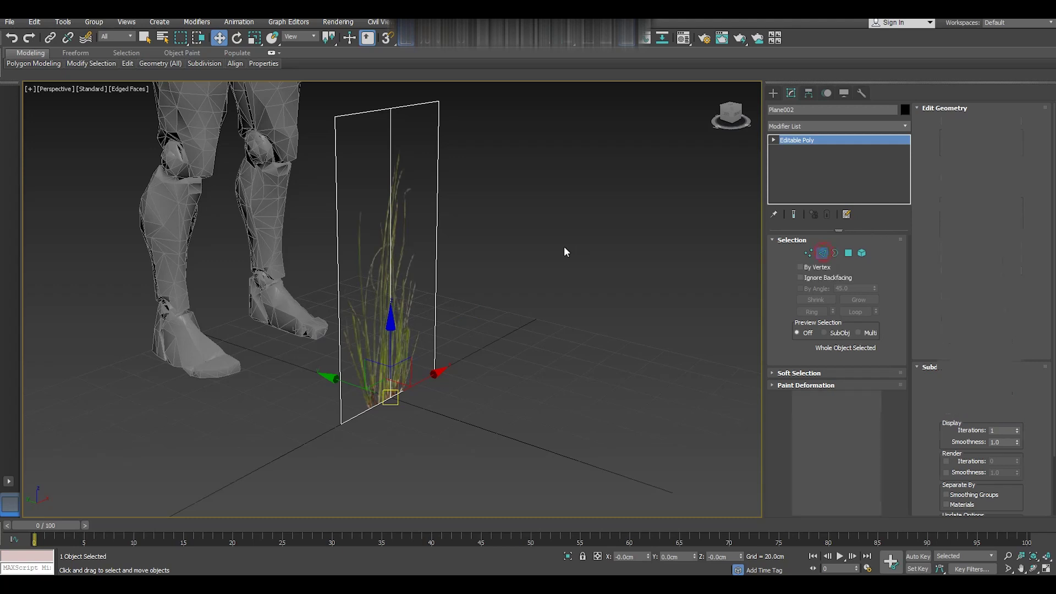
left_click_drag(563, 246, 235, 254)
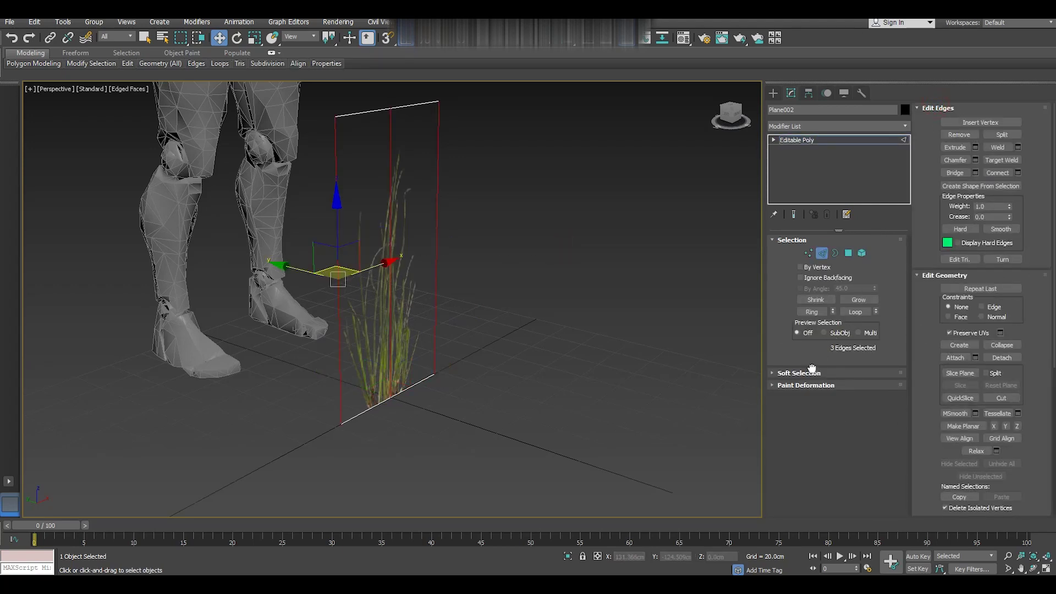
mouse_move(1047, 109)
left_mouse_down()
mouse_move(851, 346)
mouse_move(871, 407)
left_mouse_up()
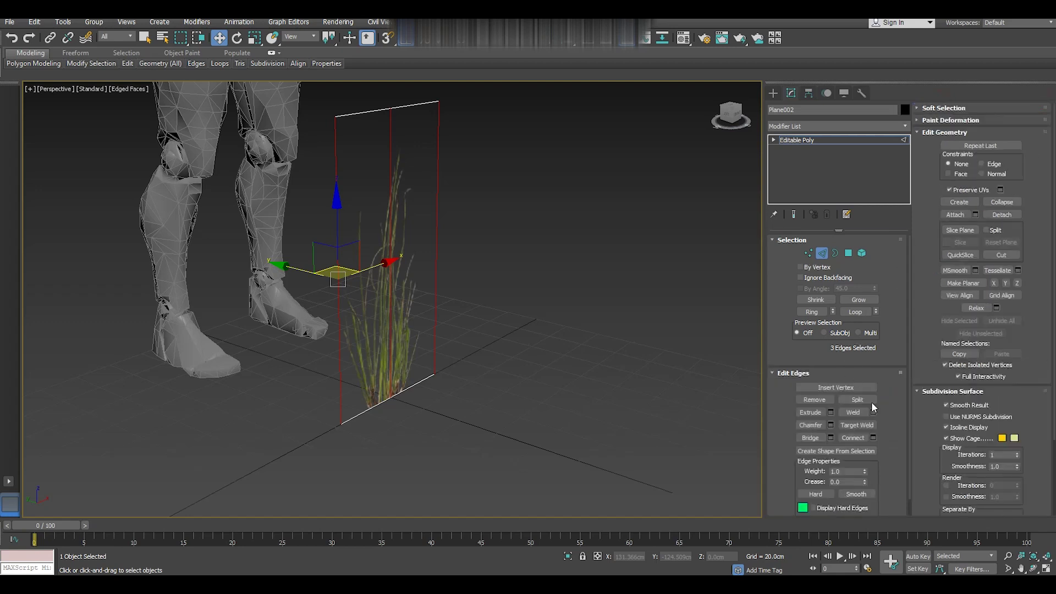
left_click(874, 439)
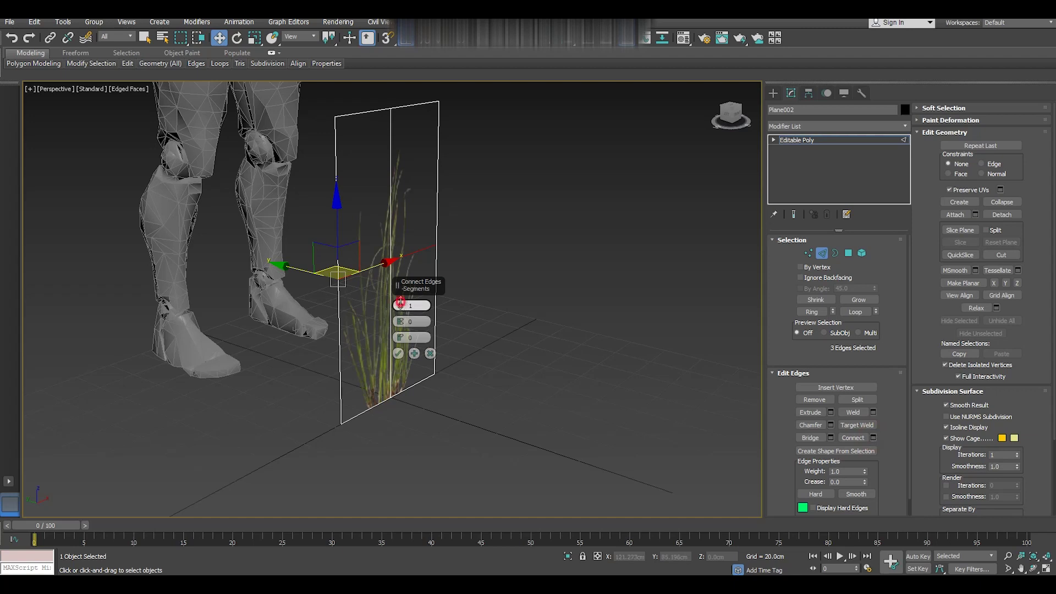
left_click(398, 354)
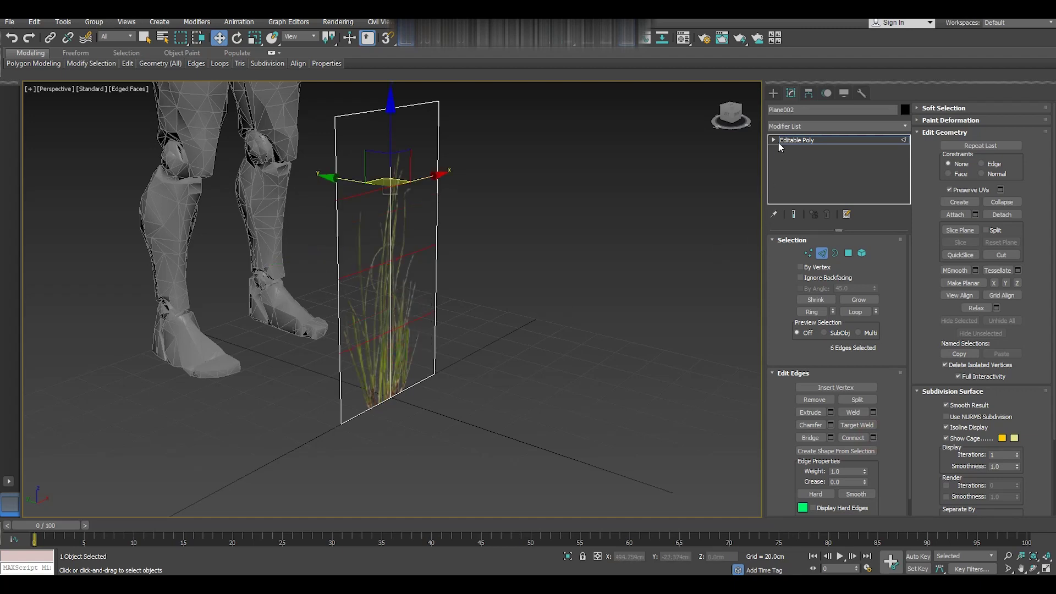
left_click(798, 141)
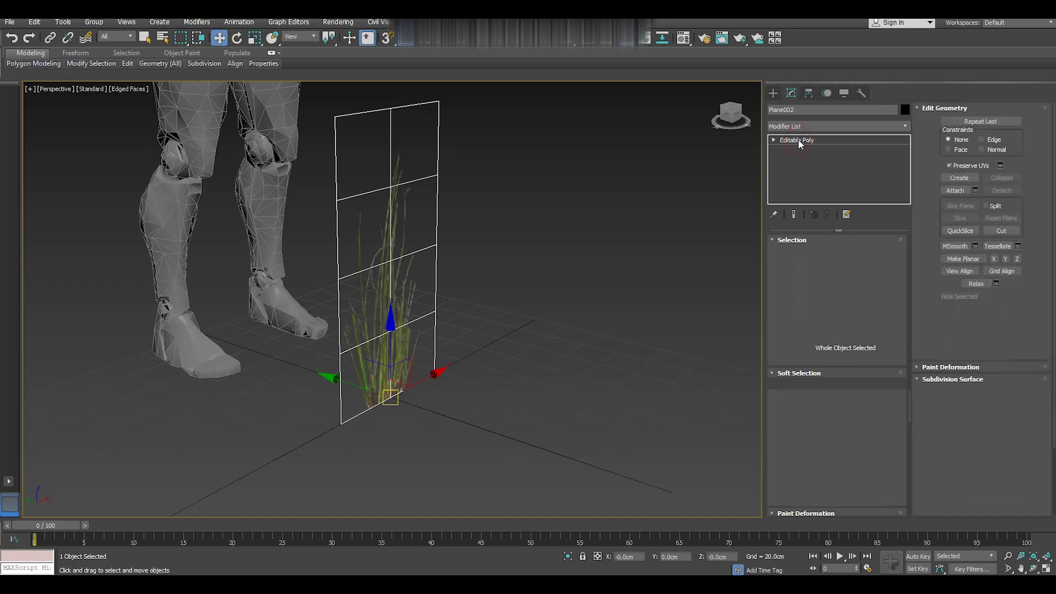
left_click(906, 126)
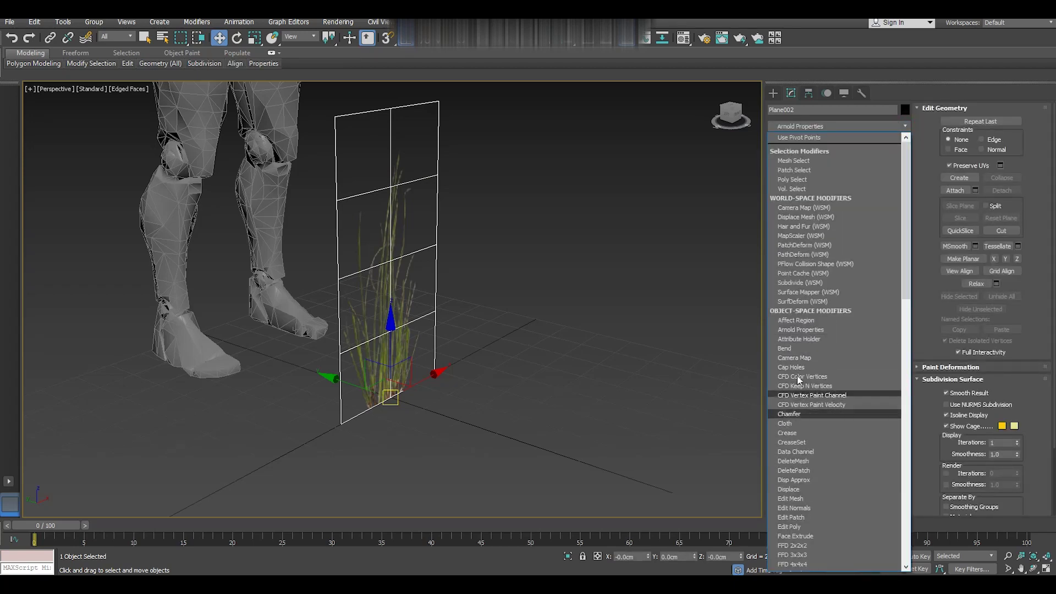
Add a Bend modifier bending the grass plane 26° along the X axis.
left_click(803, 353)
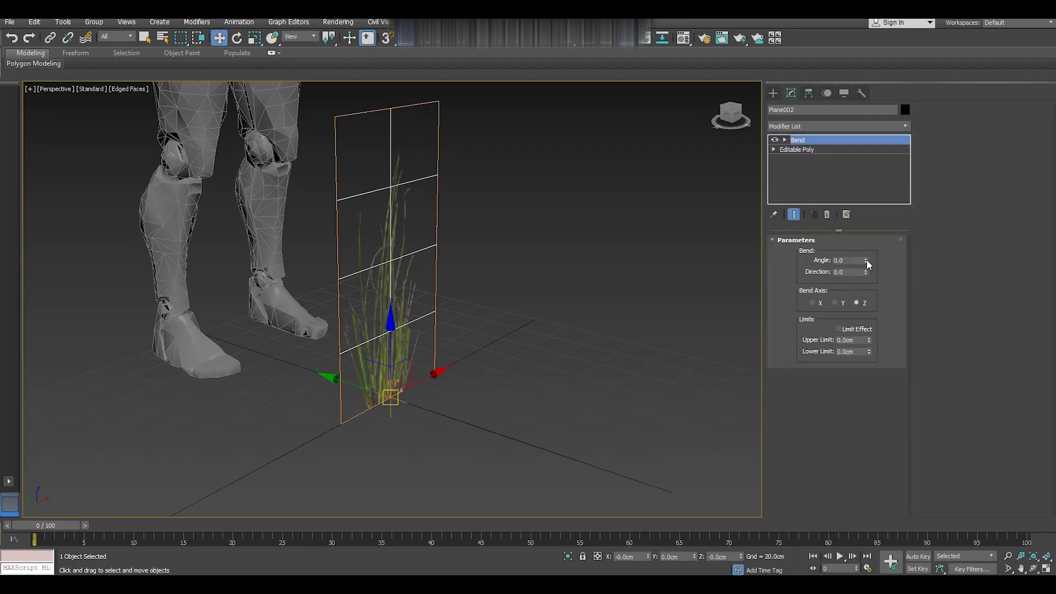
left_click_drag(866, 259, 854, 231)
left_click(835, 303)
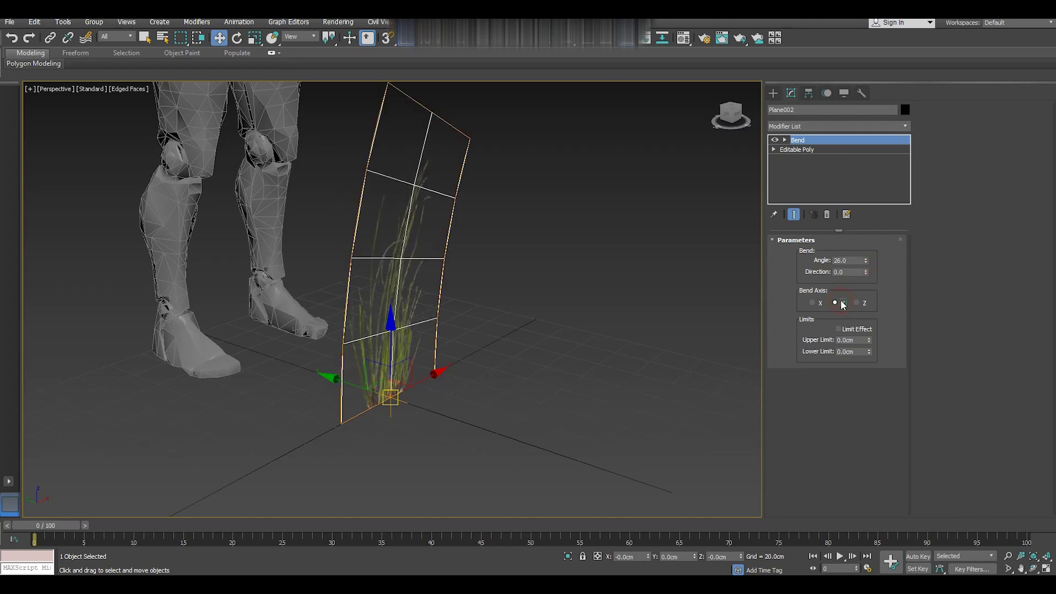
left_click(814, 303)
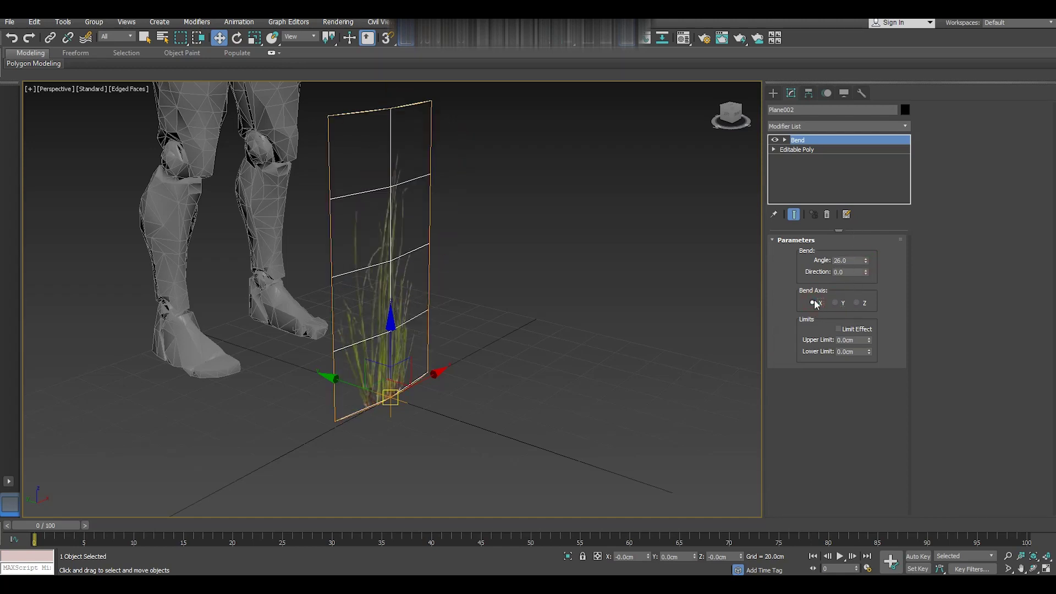
mouse_move(515, 355)
middle_mouse_down("alt")
mouse_move(556, 358)
mouse_move(492, 355)
middle_mouse_up("alt")
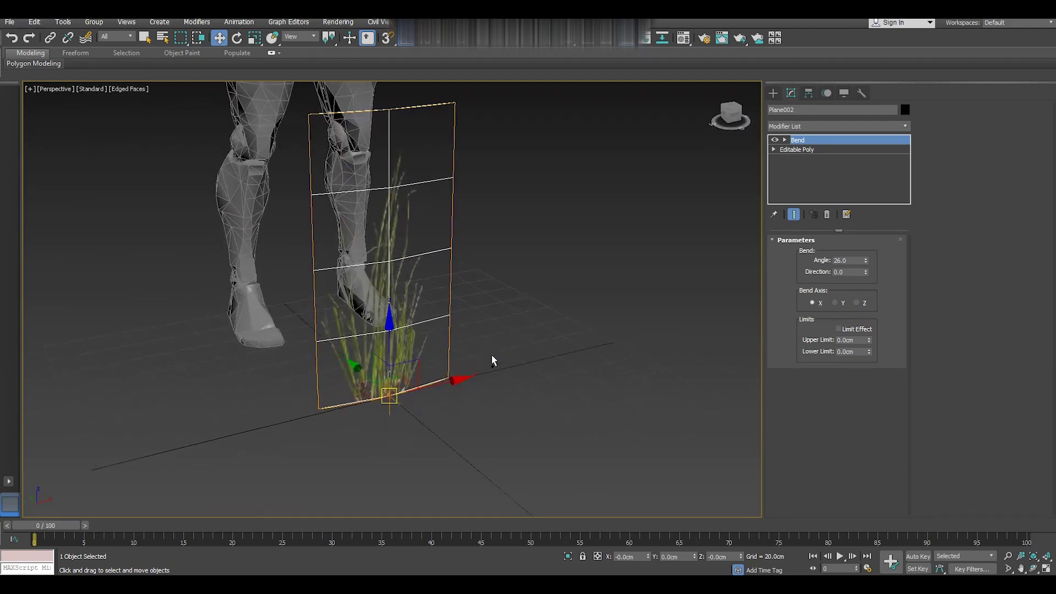
Add a second Bend on Y with angle 45.5 and direction -91.5.
left_click(905, 126)
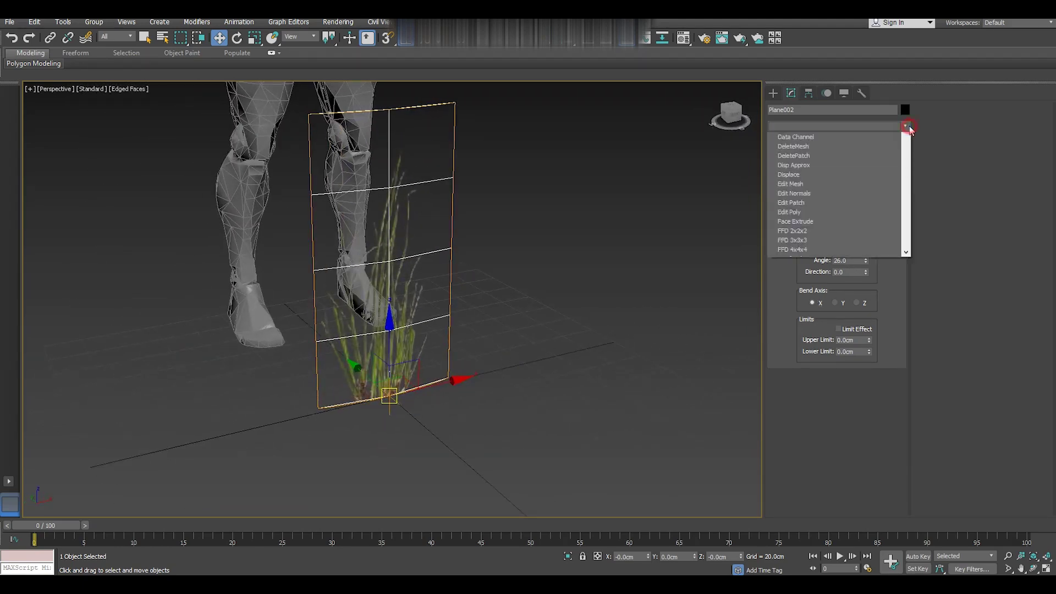
left_click(827, 344)
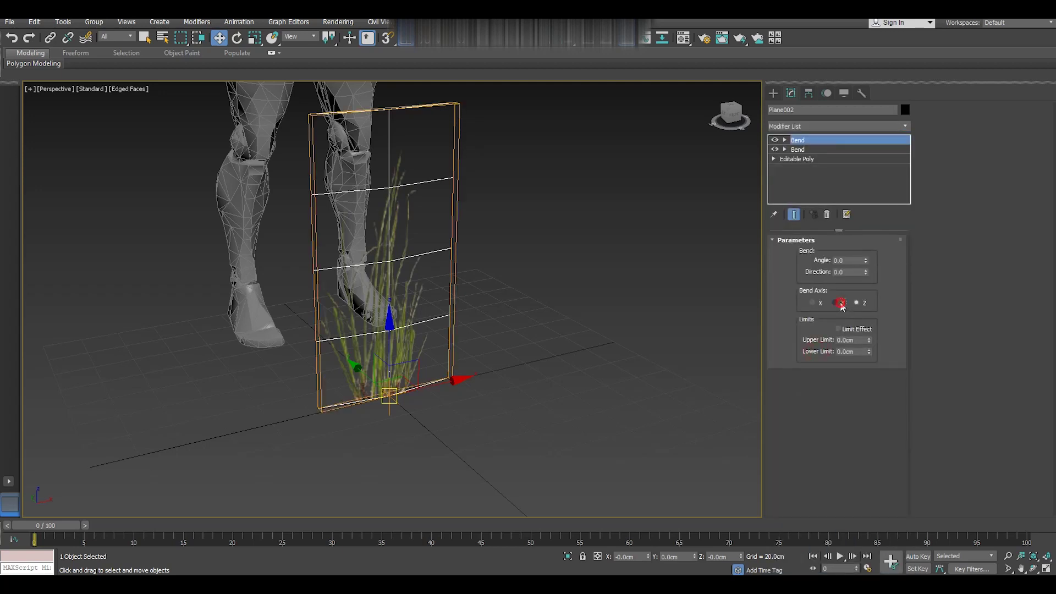
mouse_move(866, 260)
left_mouse_down()
mouse_move(866, 242)
mouse_move(859, 364)
left_mouse_up()
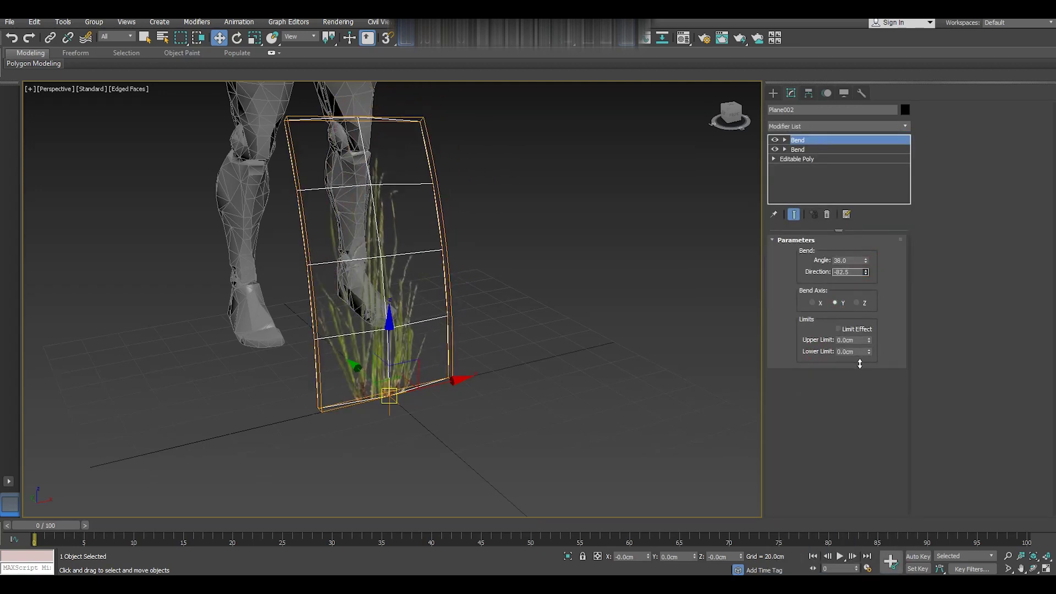
mouse_move(506, 374)
middle_mouse_down("alt")
mouse_move(566, 365)
mouse_move(533, 383)
mouse_move(495, 381)
mouse_move(527, 377)
mouse_move(535, 388)
middle_mouse_up("alt")
left_click(547, 368)
key("ctrl+z")
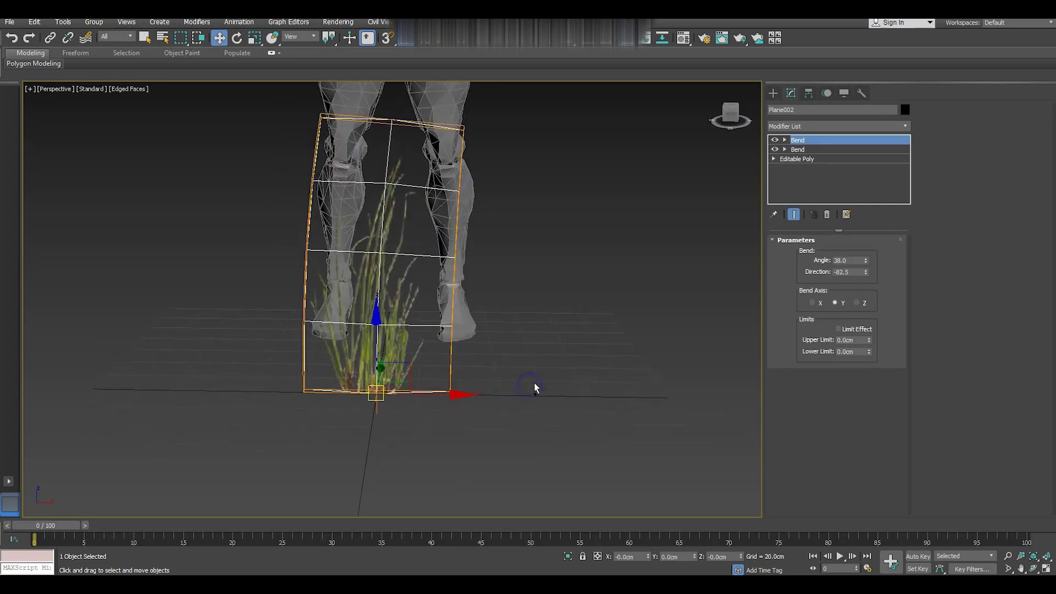
left_click_drag(866, 271, 863, 282)
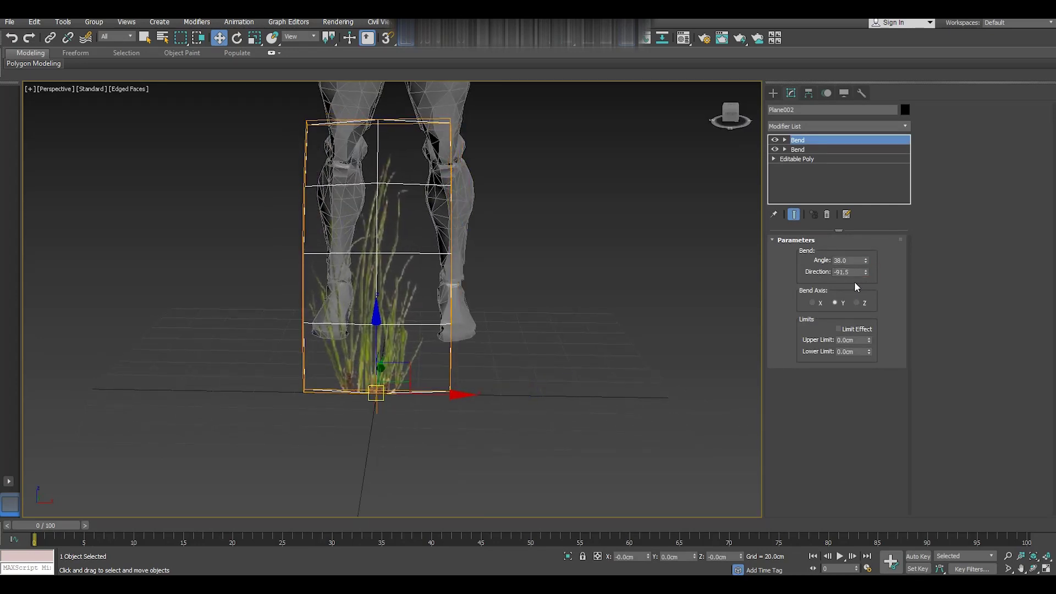
middle_click_drag(564, 283, 658, 299, "alt")
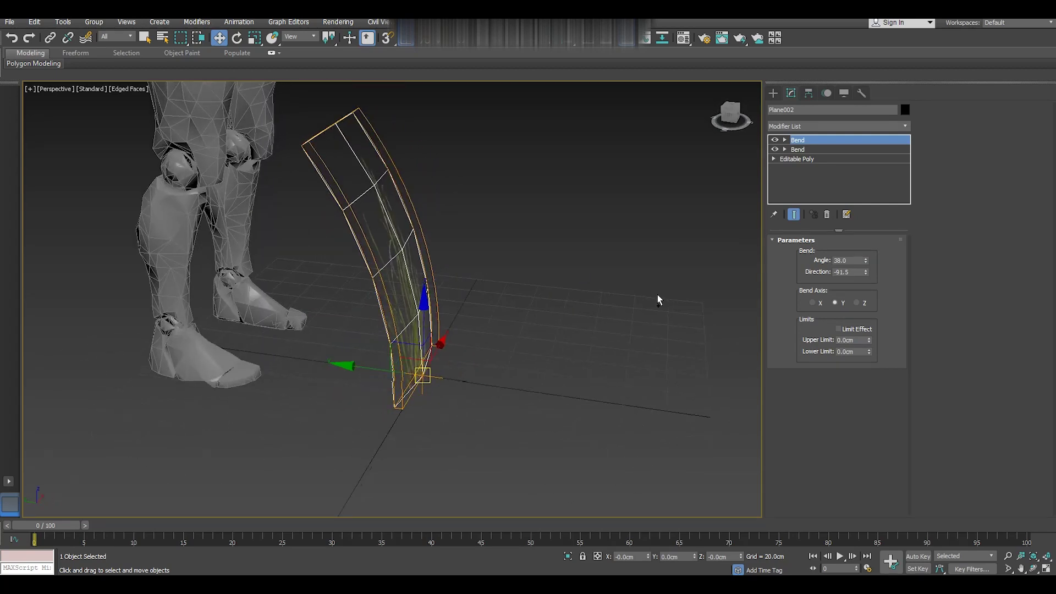
left_click_drag(867, 261, 864, 251)
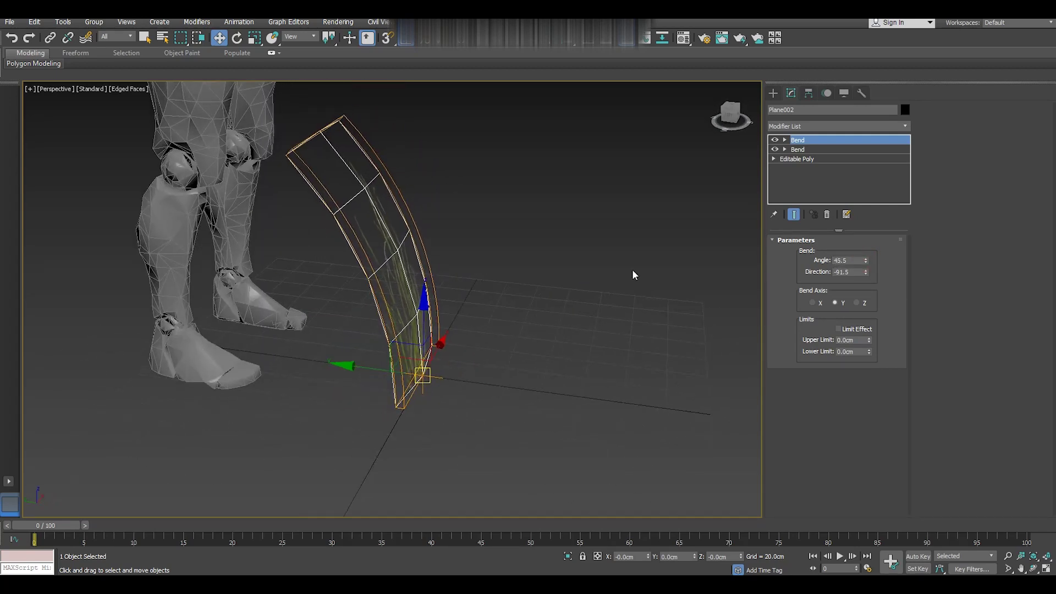
middle_click_drag(492, 344, 408, 326, "alt")
Turn off edged faces in the viewport shading and select the bent grass card.
left_click(532, 367)
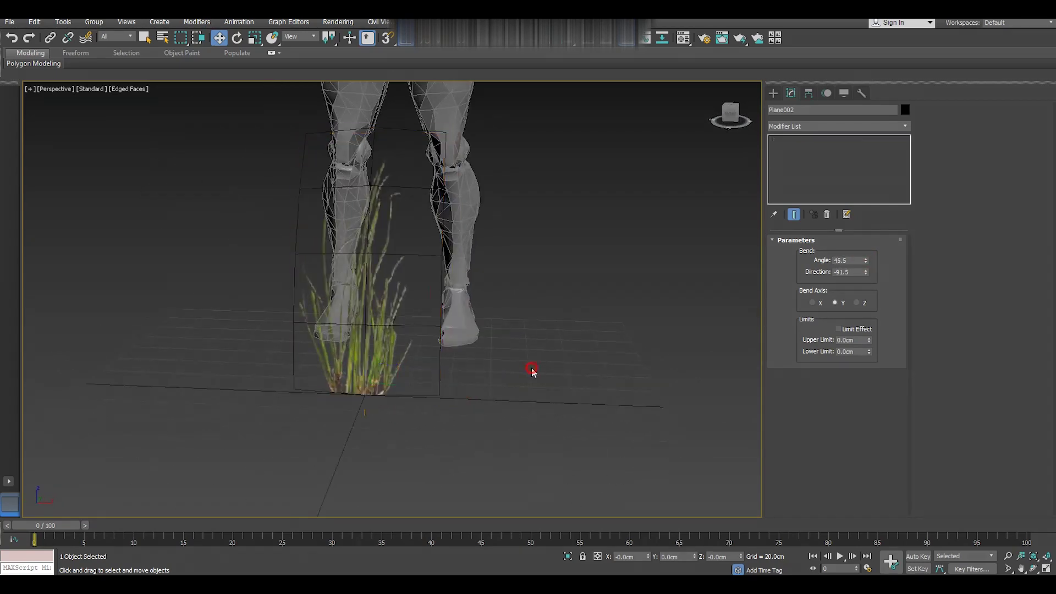
middle_click_drag(517, 376, 529, 367, "alt")
left_click(124, 89)
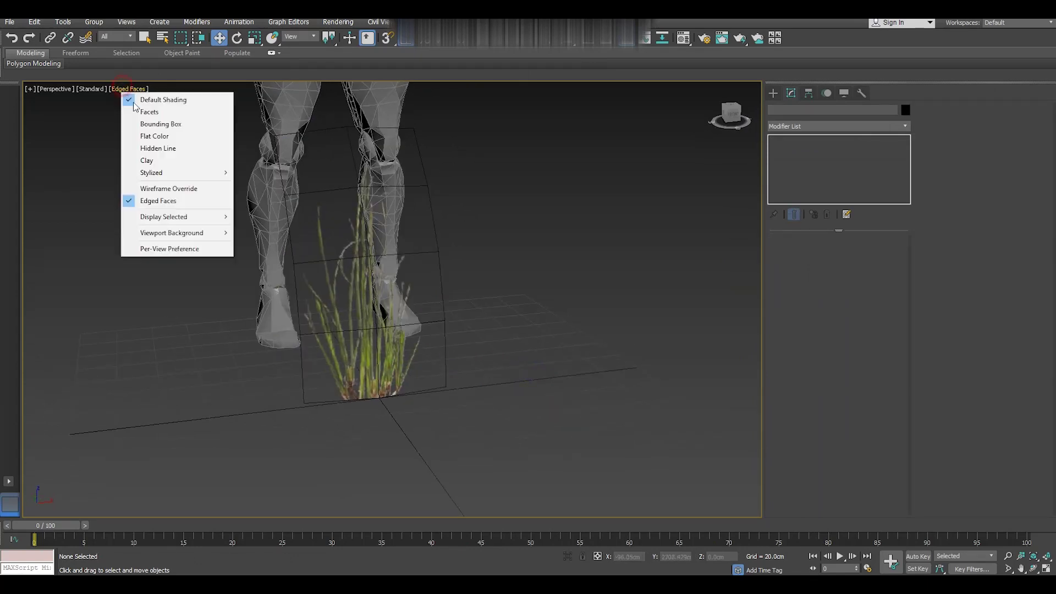
left_click(176, 200)
middle_click_drag(380, 309, 439, 307, "alt")
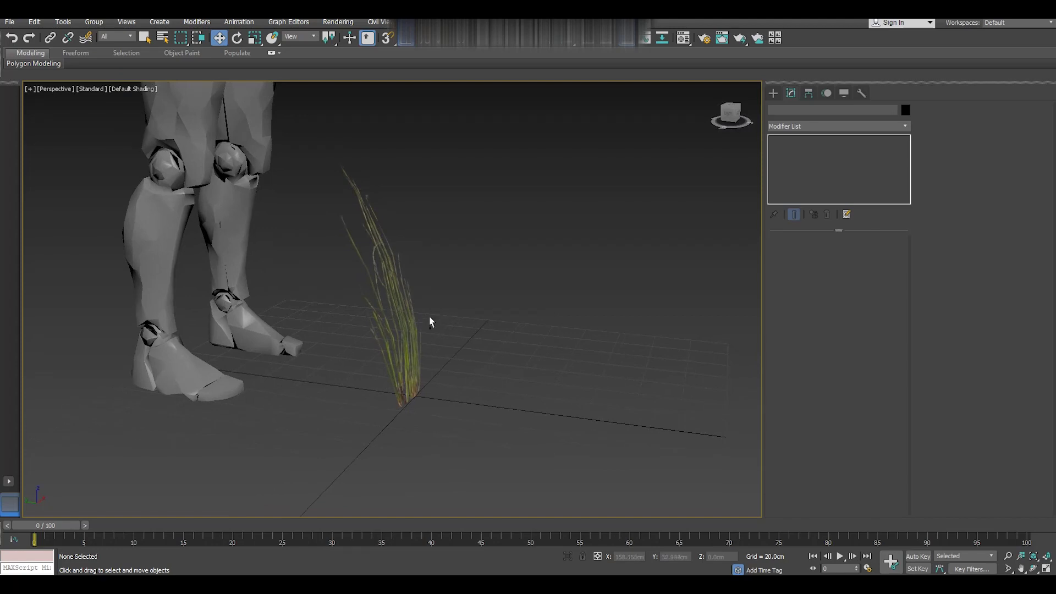
left_click(408, 336)
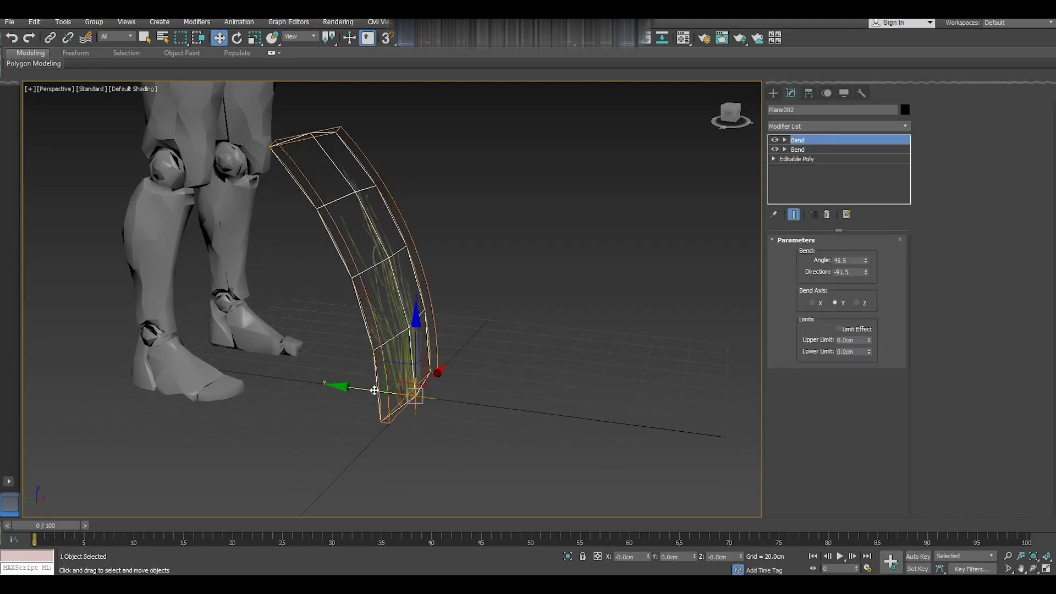
Shift-rotate the grass card -90° on Z to clone it as Plane003.
left_click(240, 38)
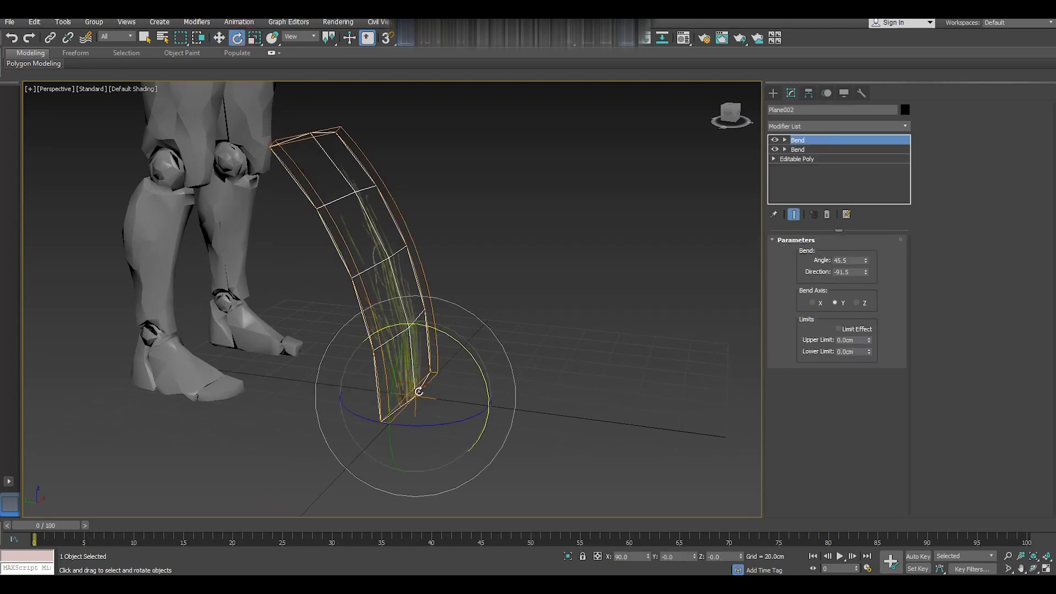
left_click_drag(437, 424, 434, 424, "shift")
left_click(525, 339)
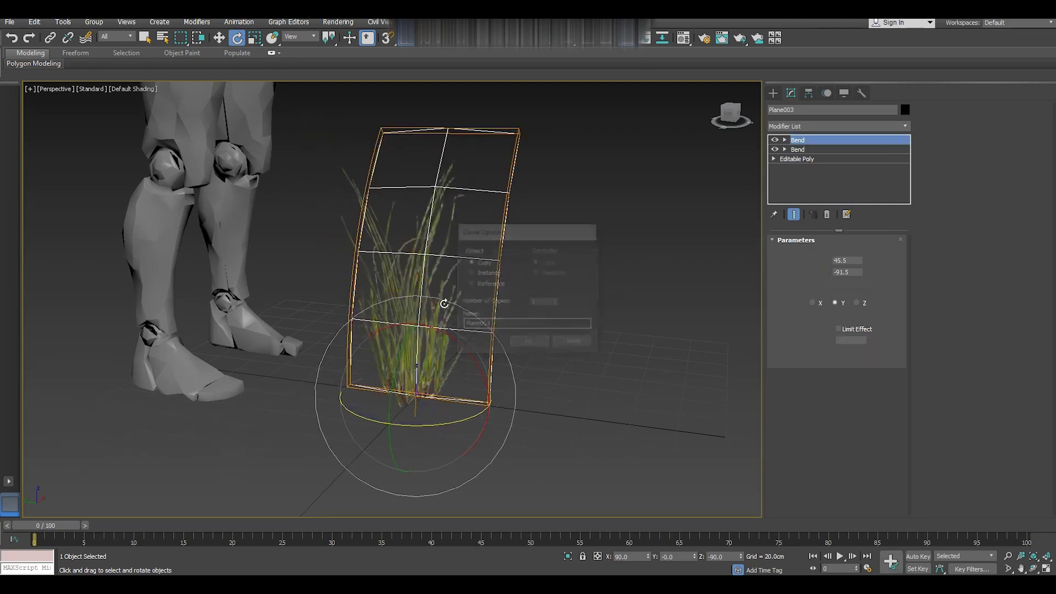
middle_click_drag(615, 319, 577, 333, "alt")
Shift-rotate Plane003 a further -45° on Z to create copy Plane004.
left_click(577, 333)
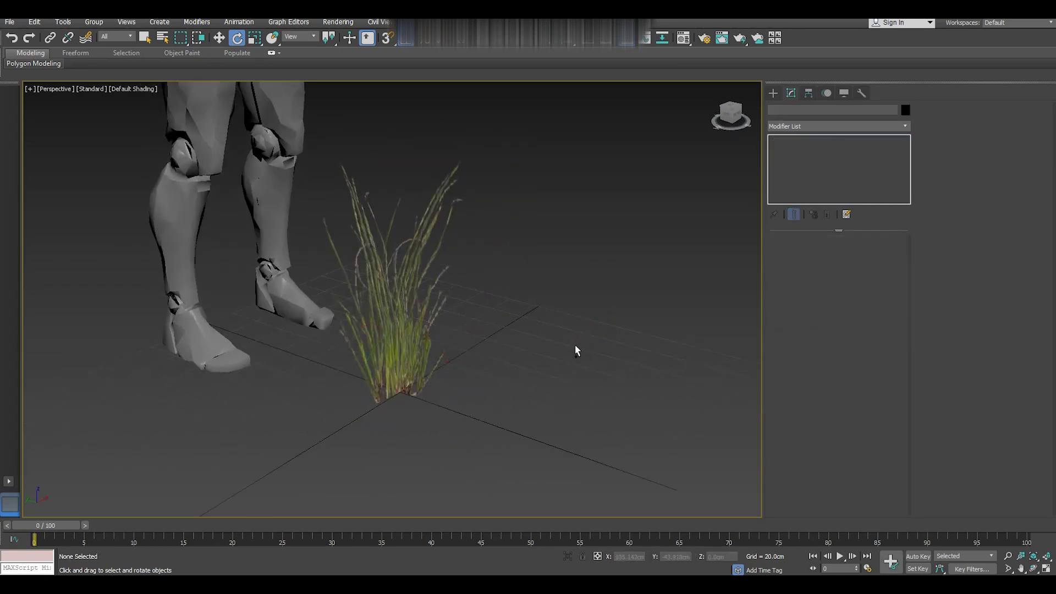
left_click(419, 336)
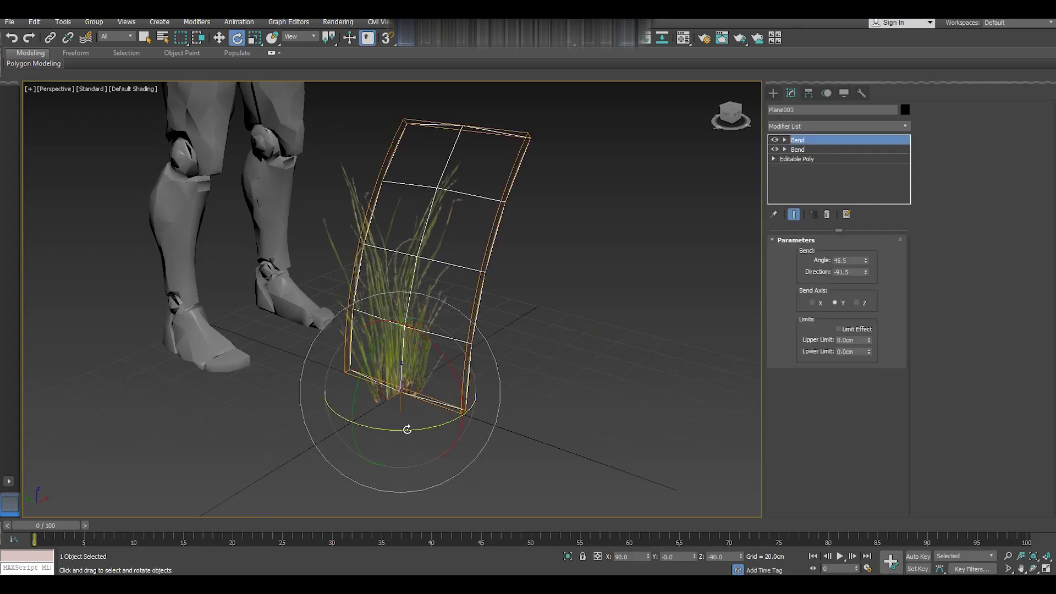
left_click_drag(407, 429, 396, 429, "shift")
key("Return")
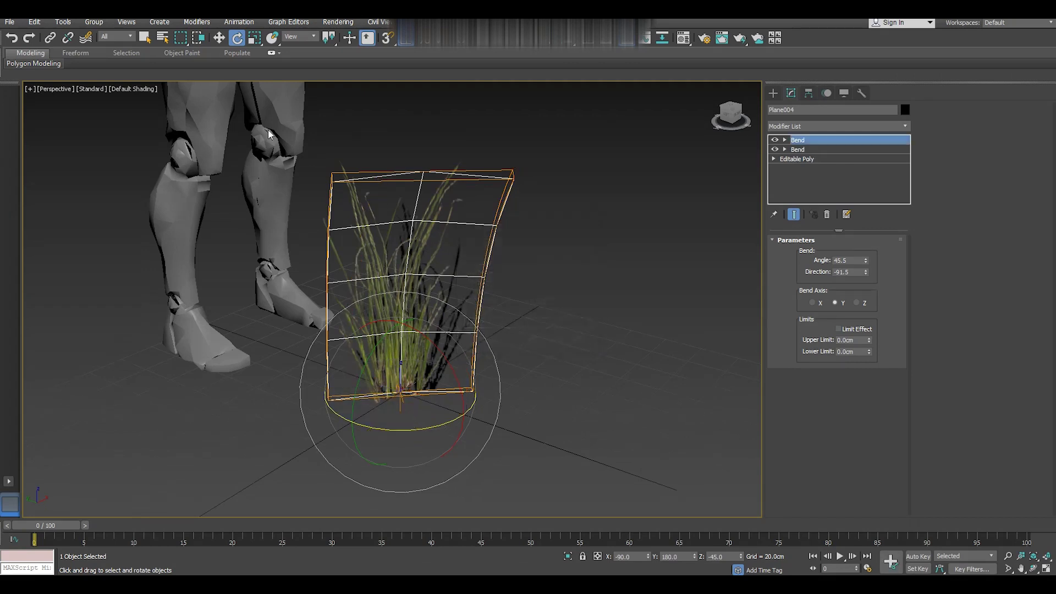
left_click(218, 37)
Save the scene and tick 2-Sided on grass Material #107 in the Material Editor.
left_click(11, 22)
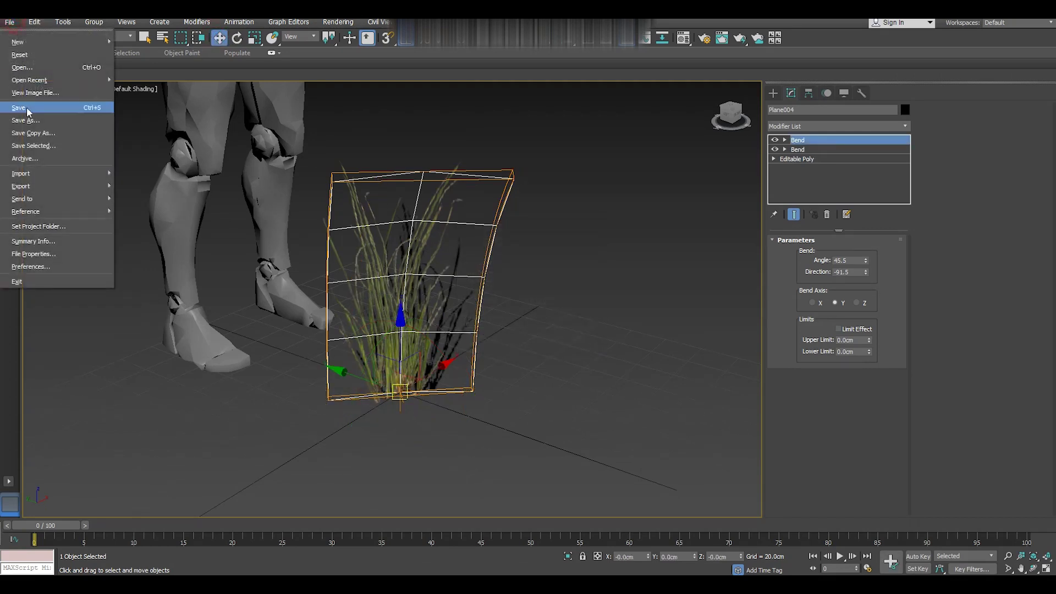
left_click(27, 108)
left_click(683, 38)
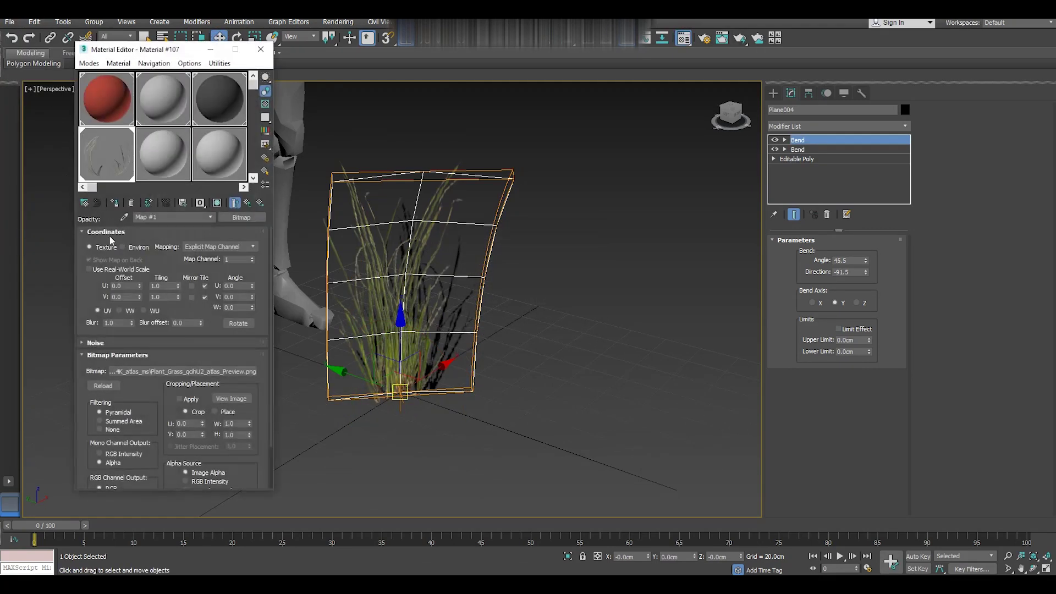
left_click(248, 202)
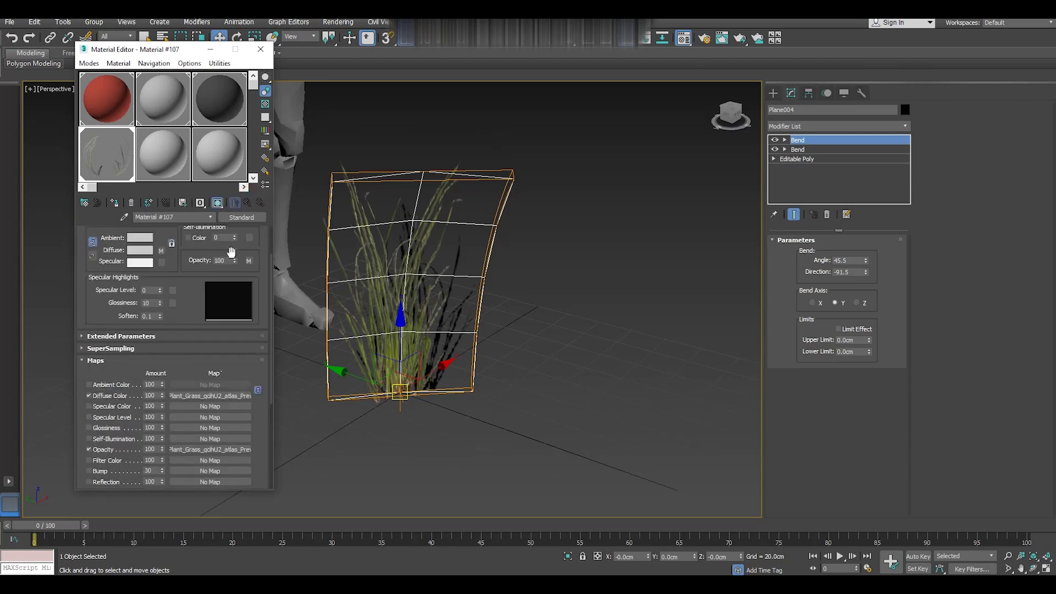
left_click_drag(190, 253, 191, 288)
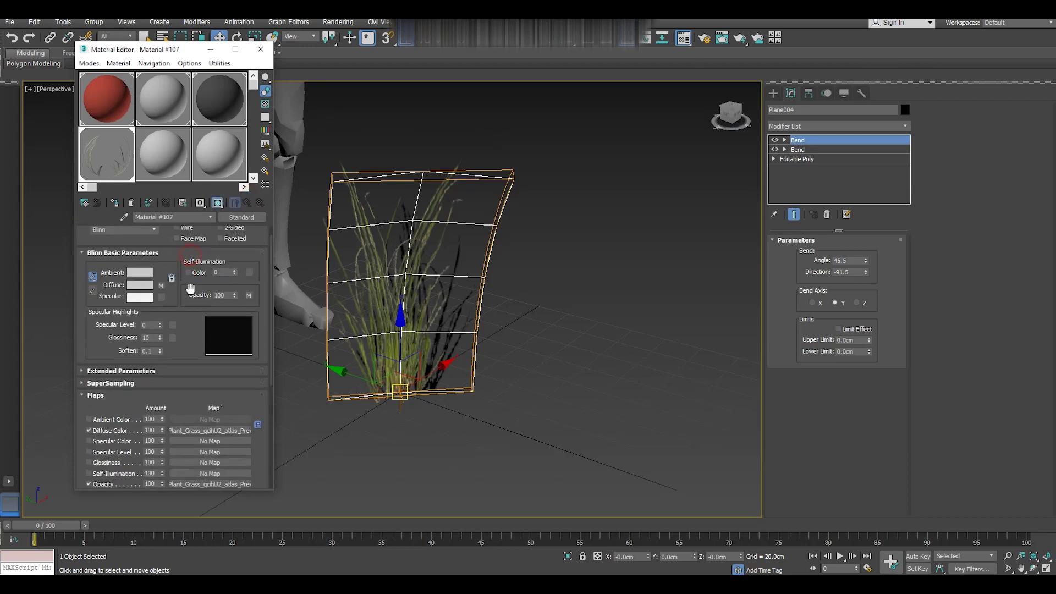
left_click(229, 229)
left_click(257, 54)
left_click(538, 264)
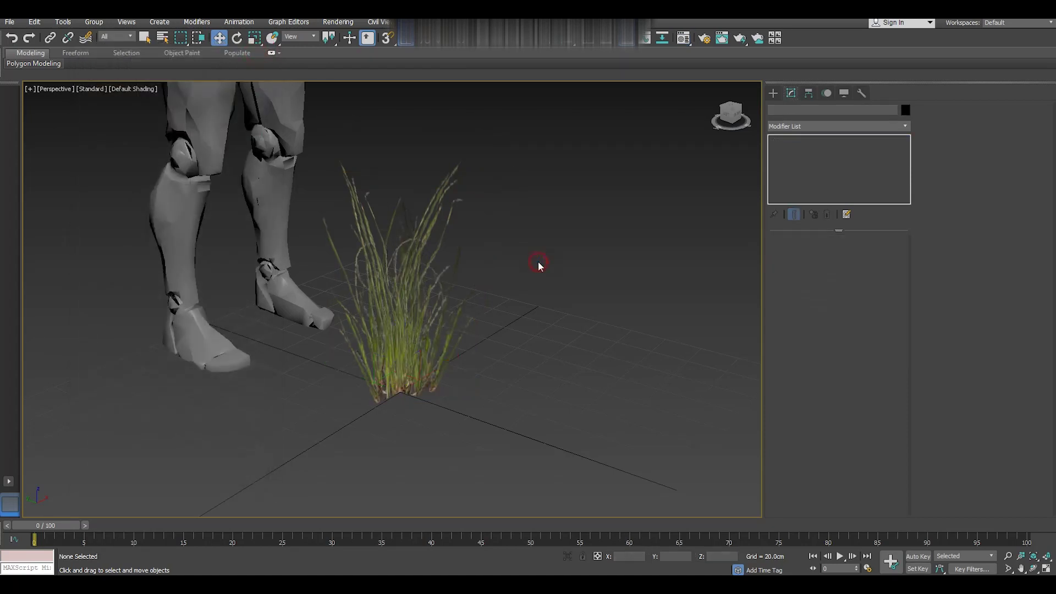
mouse_move(536, 306)
middle_mouse_down("alt")
mouse_move(493, 332)
mouse_move(497, 341)
mouse_move(594, 319)
mouse_move(354, 323)
mouse_move(363, 308)
mouse_move(470, 317)
mouse_move(561, 330)
mouse_move(580, 354)
mouse_move(622, 311)
mouse_move(678, 297)
mouse_move(507, 318)
middle_mouse_up("alt")
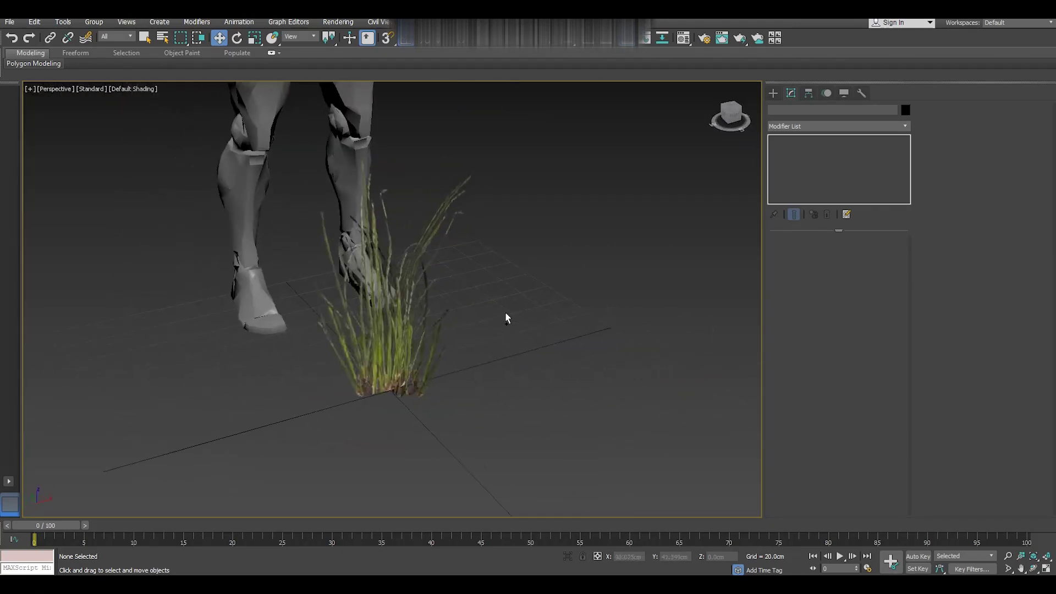
Lower Plane004's Bend angle from 45.5 to 27.5, then box-select all three grass cards.
left_click(360, 378)
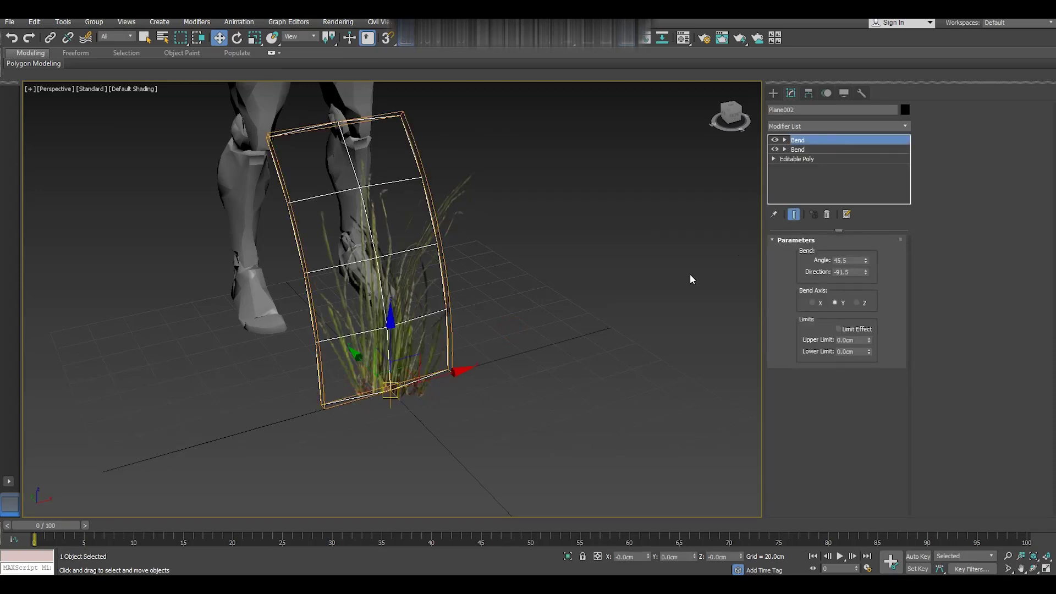
mouse_move(543, 265)
middle_mouse_down("alt")
mouse_move(433, 286)
mouse_move(289, 266)
middle_mouse_up("alt")
left_click(261, 257)
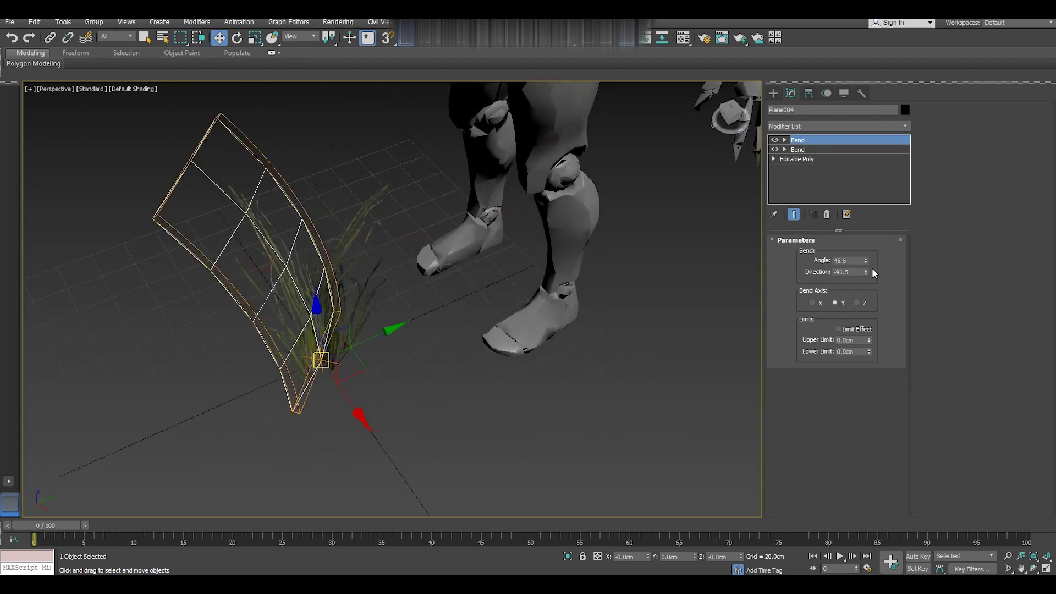
left_click_drag(866, 265, 867, 284)
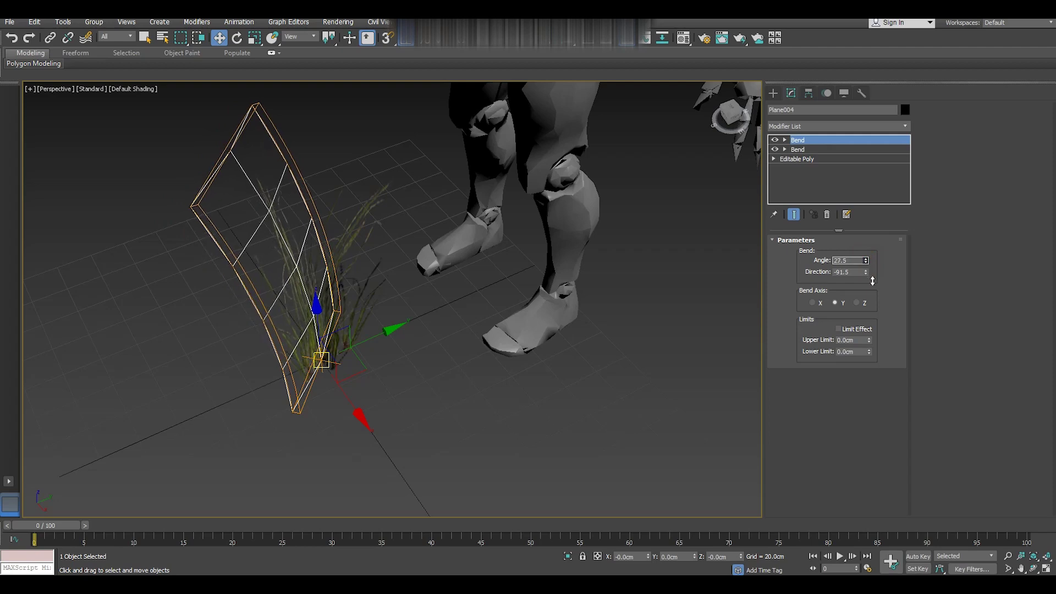
mouse_move(439, 356)
middle_mouse_down("alt")
mouse_move(672, 320)
mouse_move(553, 323)
mouse_move(549, 351)
mouse_move(385, 404)
middle_mouse_up("alt")
left_click_drag(391, 327, 392, 330)
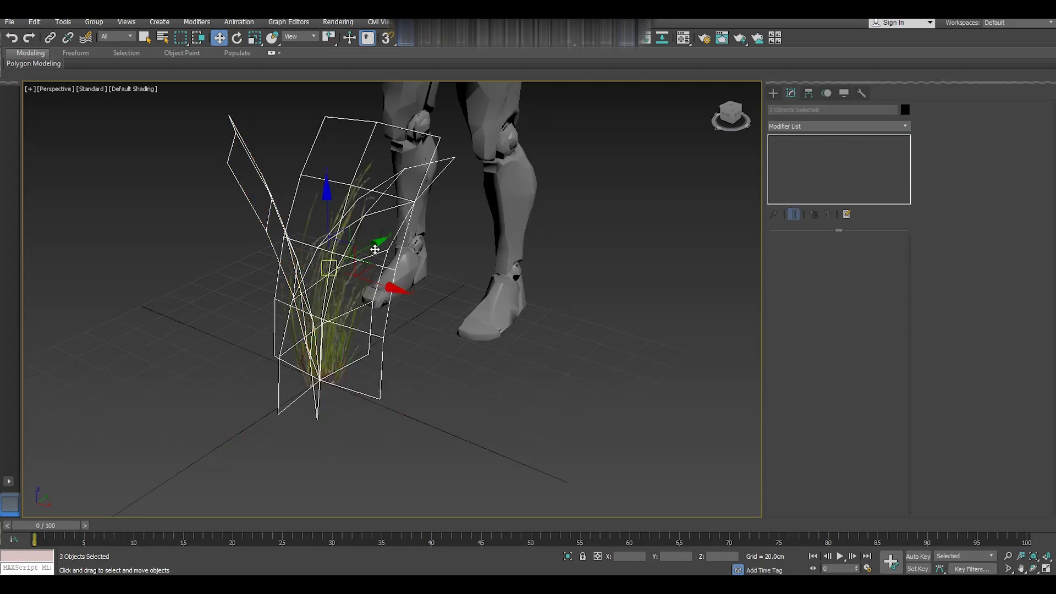
Shift-move clones of the three grass cards, undoing the misplaced copies.
left_click_drag(374, 248, 339, 284, "shift")
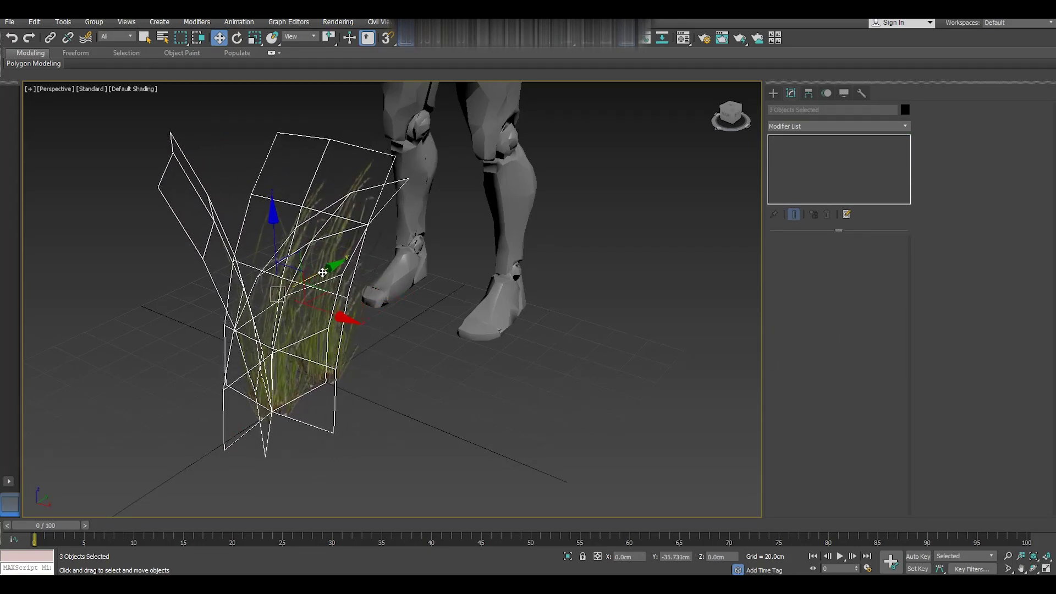
key("Return")
middle_click_drag(406, 313, 366, 348, "alt")
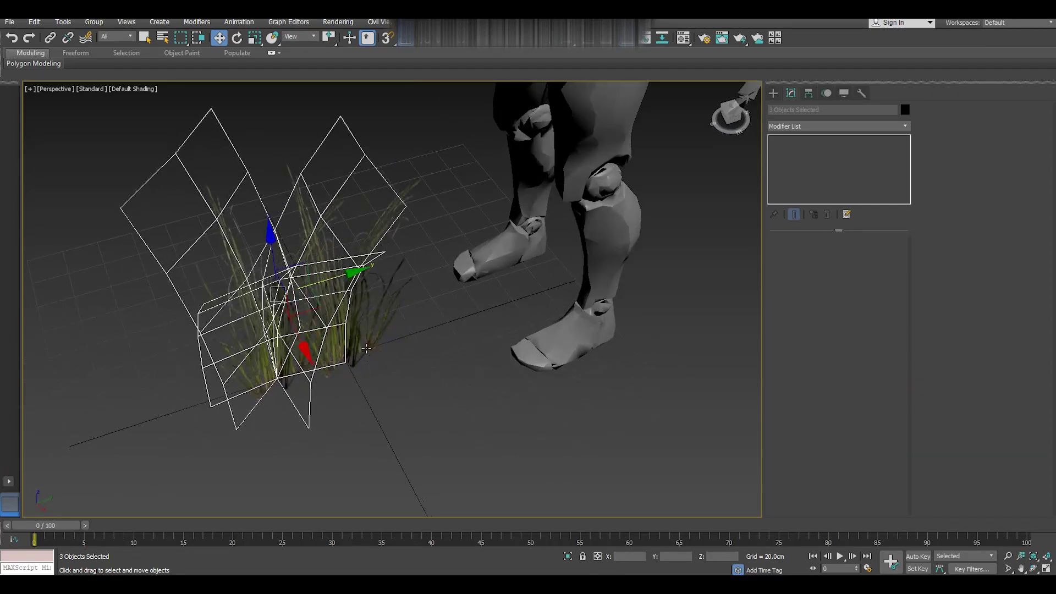
mouse_move(302, 348)
left_mouse_down("shift")
mouse_move(311, 229)
mouse_move(313, 284)
mouse_move(374, 404)
left_mouse_up("shift")
key("Return")
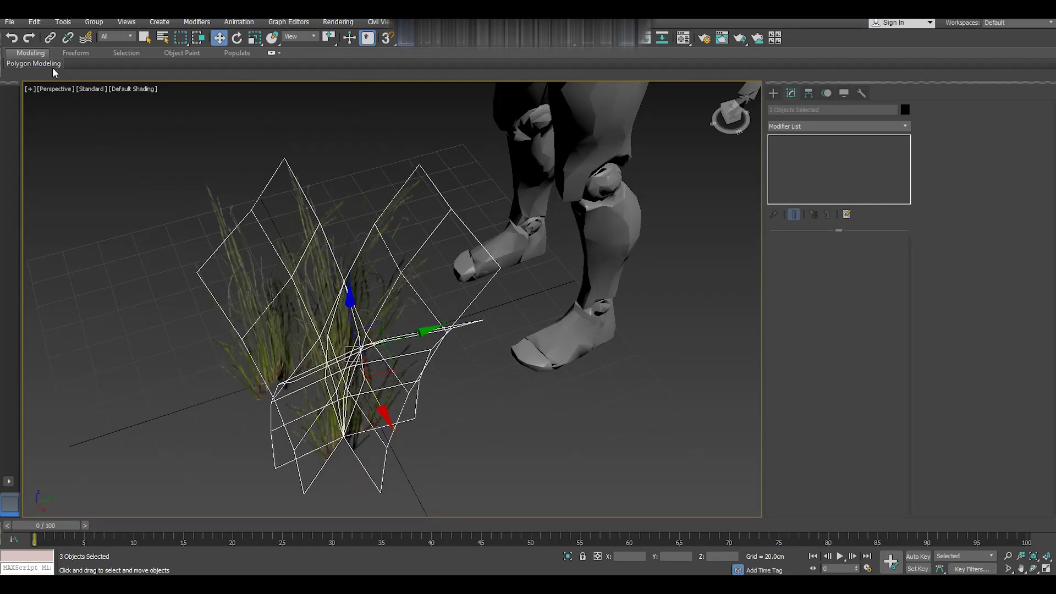
left_click(12, 38)
left_click_drag(311, 284, 408, 384, "shift")
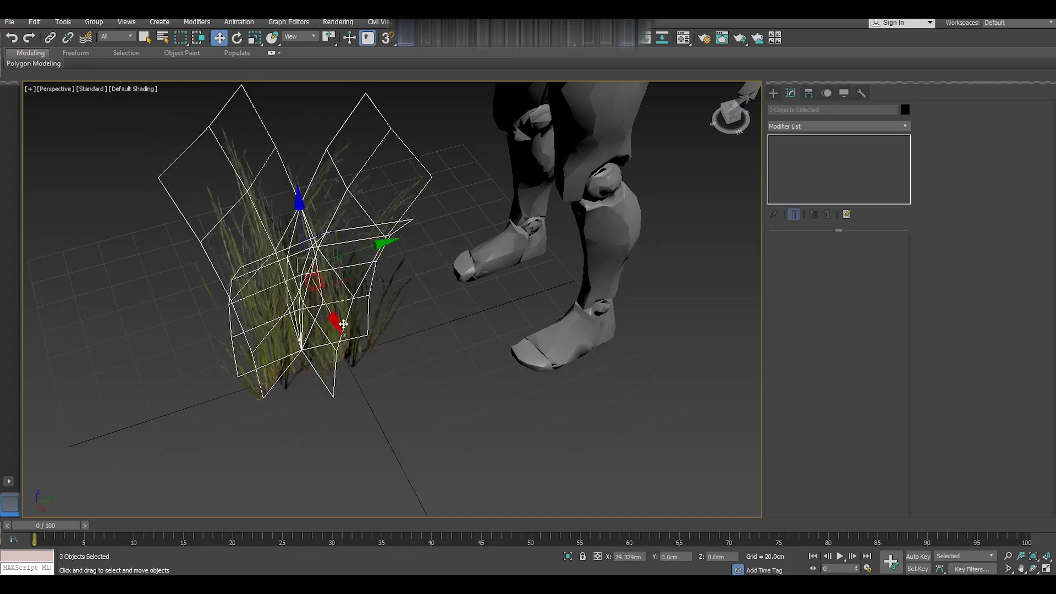
key("Return")
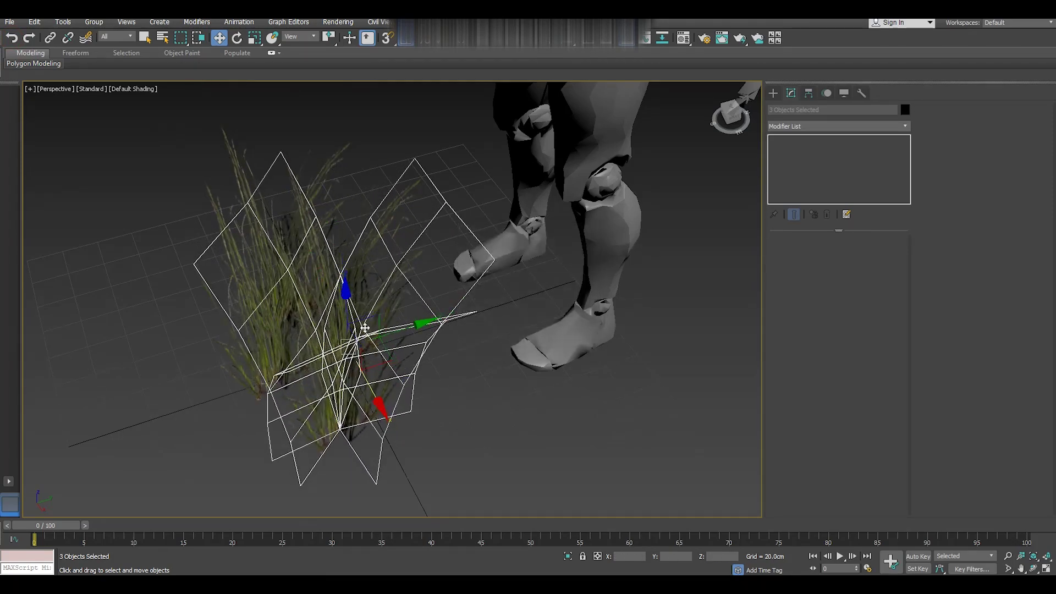
mouse_move(408, 384)
middle_mouse_down("alt")
mouse_move(460, 307)
mouse_move(495, 295)
mouse_move(460, 296)
mouse_move(427, 264)
mouse_move(405, 306)
mouse_move(419, 318)
mouse_move(503, 266)
mouse_move(544, 299)
mouse_move(575, 300)
mouse_move(570, 324)
middle_mouse_up("alt")
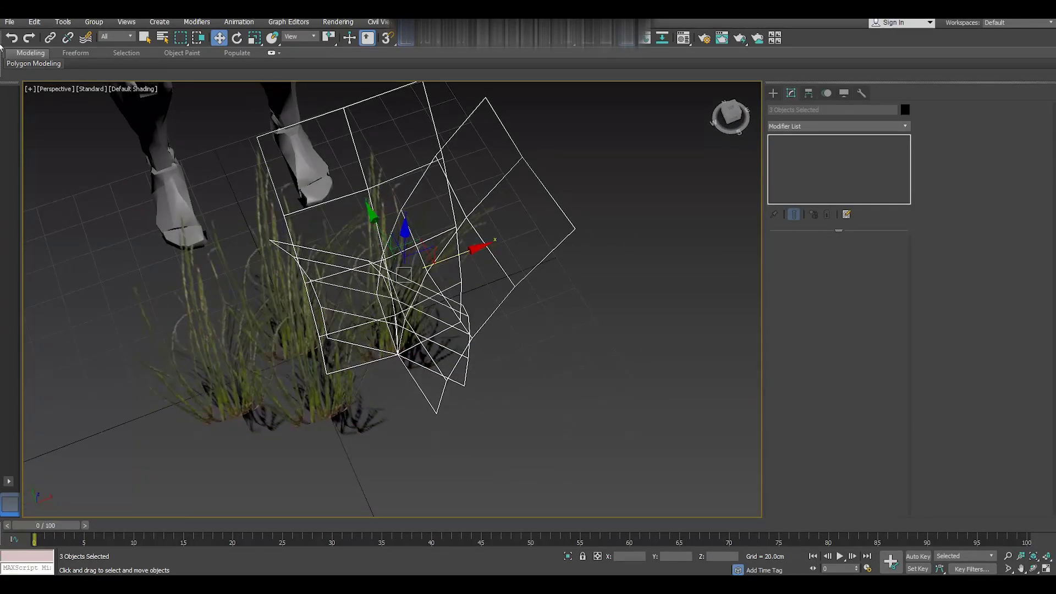
left_click(15, 39)
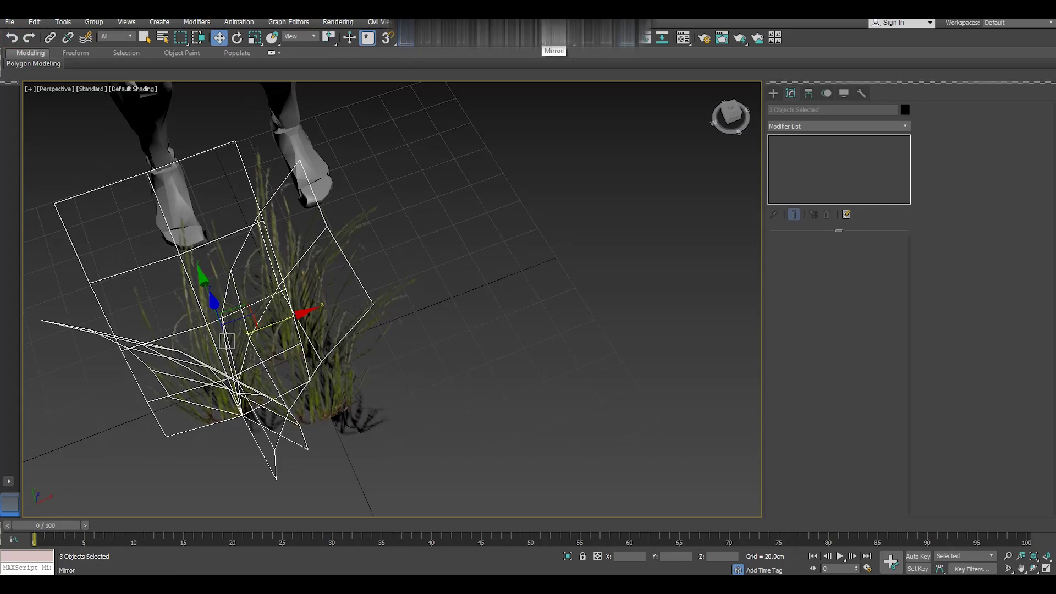
Mirror the cards across X, Shift-move a copy beside the clump and mirror it again.
left_click(554, 37)
left_click(495, 381)
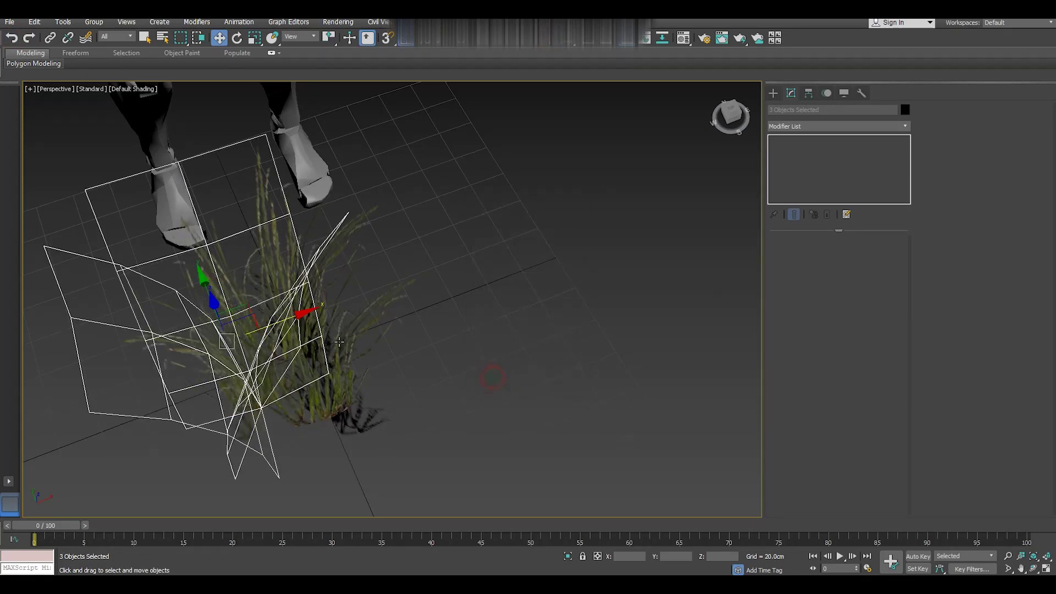
mouse_move(297, 314)
left_mouse_down()
mouse_move(463, 281)
mouse_move(438, 293)
left_mouse_up()
key("Return")
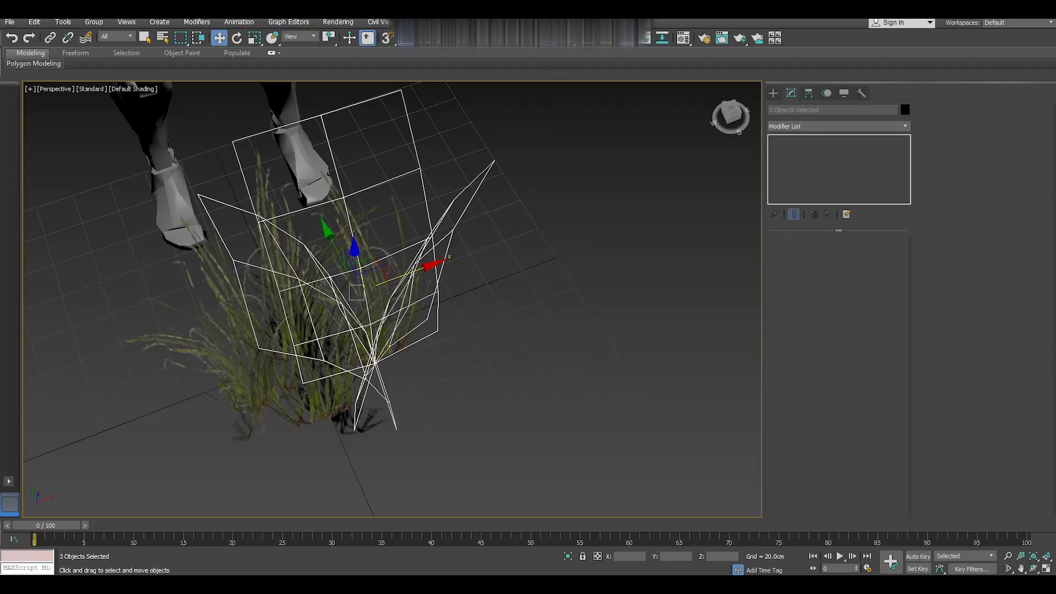
left_click(498, 380)
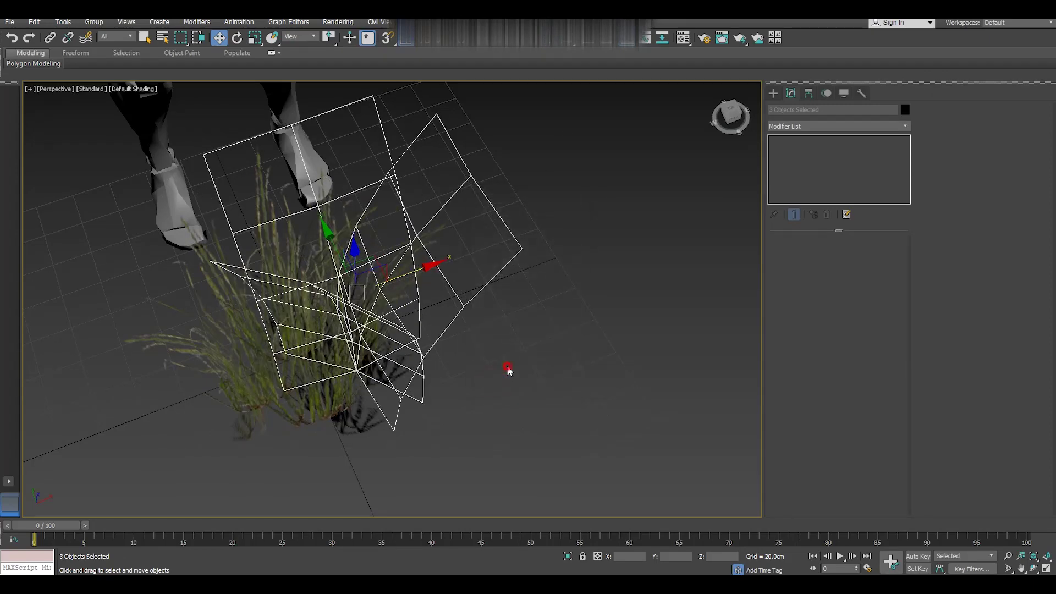
left_click(507, 365)
mouse_move(484, 396)
middle_mouse_down("alt")
mouse_move(536, 366)
mouse_move(485, 372)
mouse_move(520, 372)
middle_mouse_up("alt")
Select Plane003 and preview a Mirror across Y, then cancel it.
left_click(391, 182)
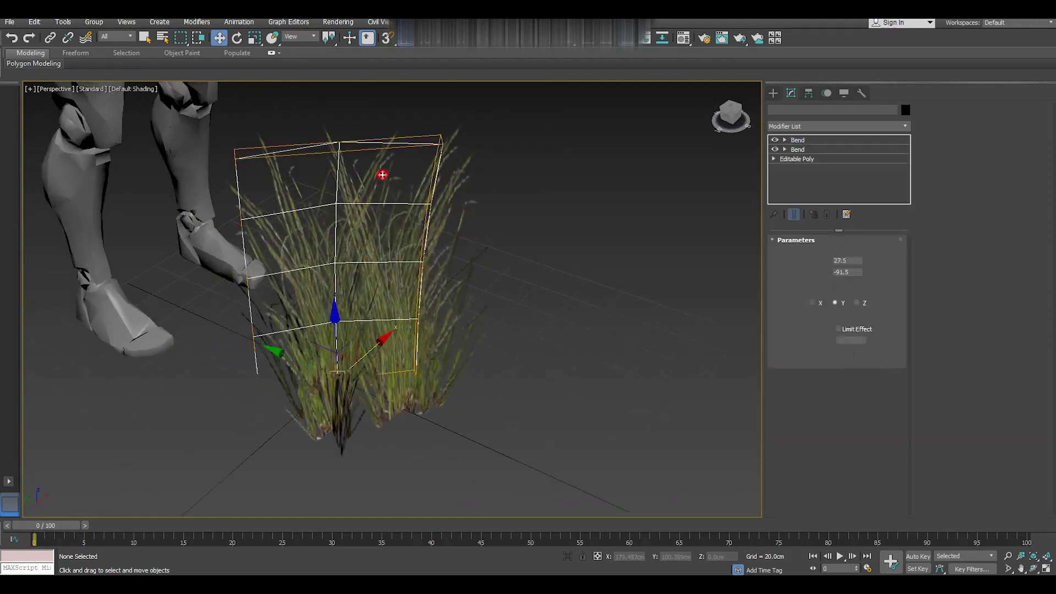
middle_click_drag(527, 209, 396, 165, "alt")
left_click(357, 132)
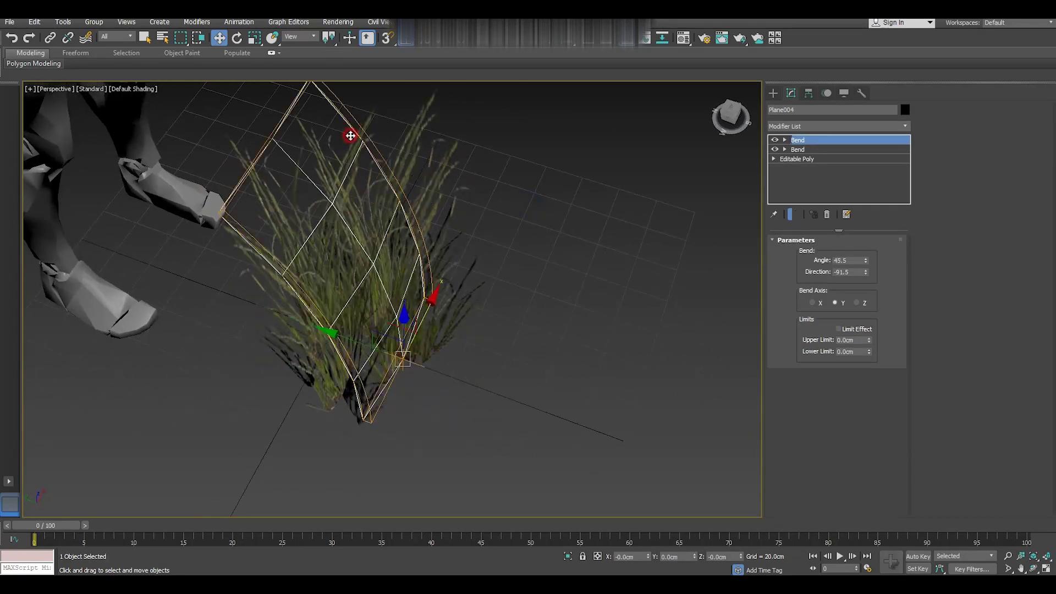
left_click(363, 120)
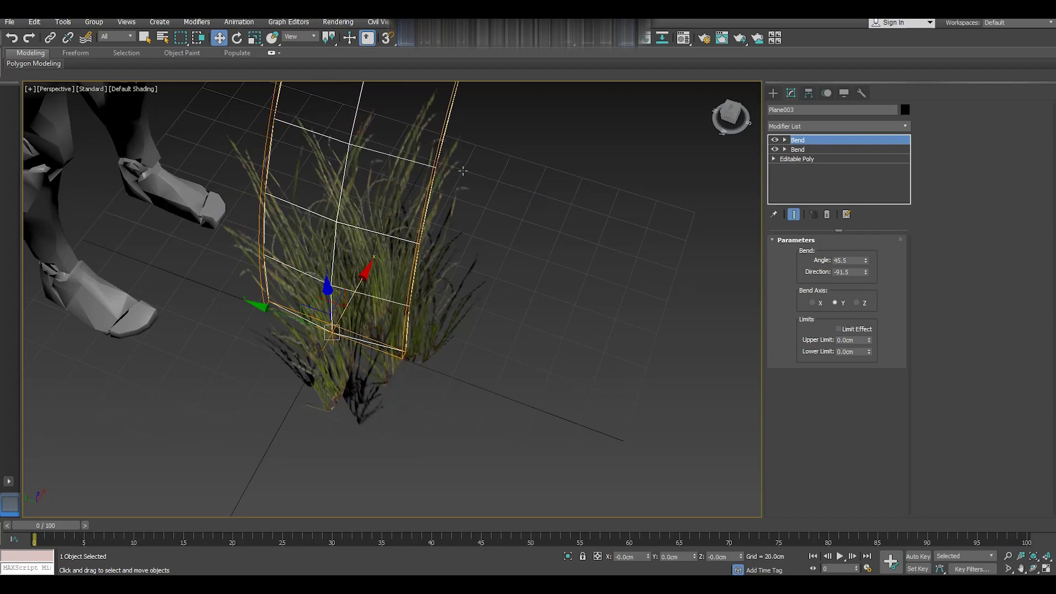
middle_click_drag(462, 172, 463, 146, "alt")
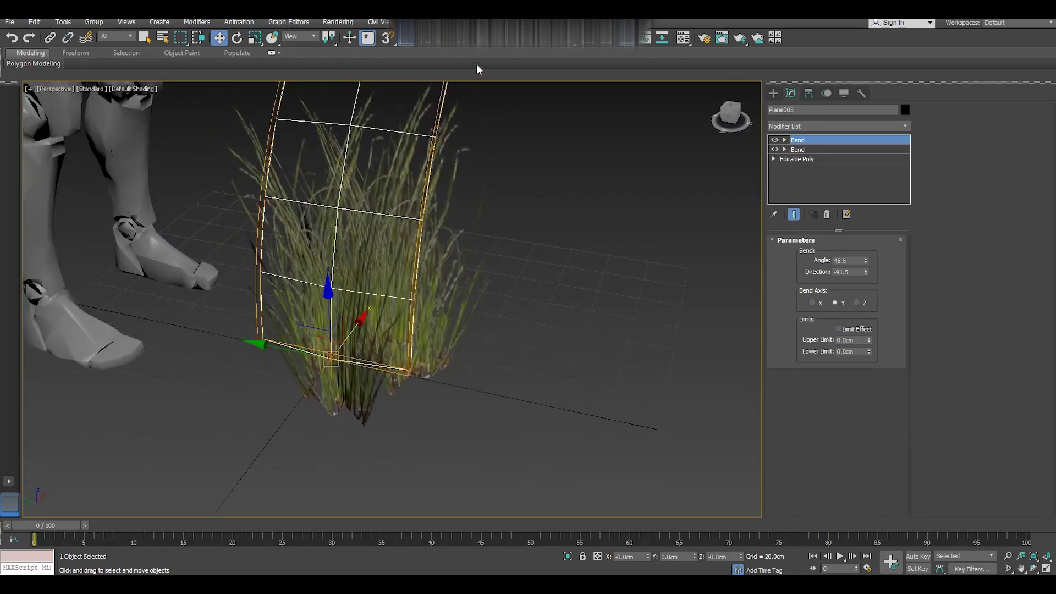
left_click(545, 42)
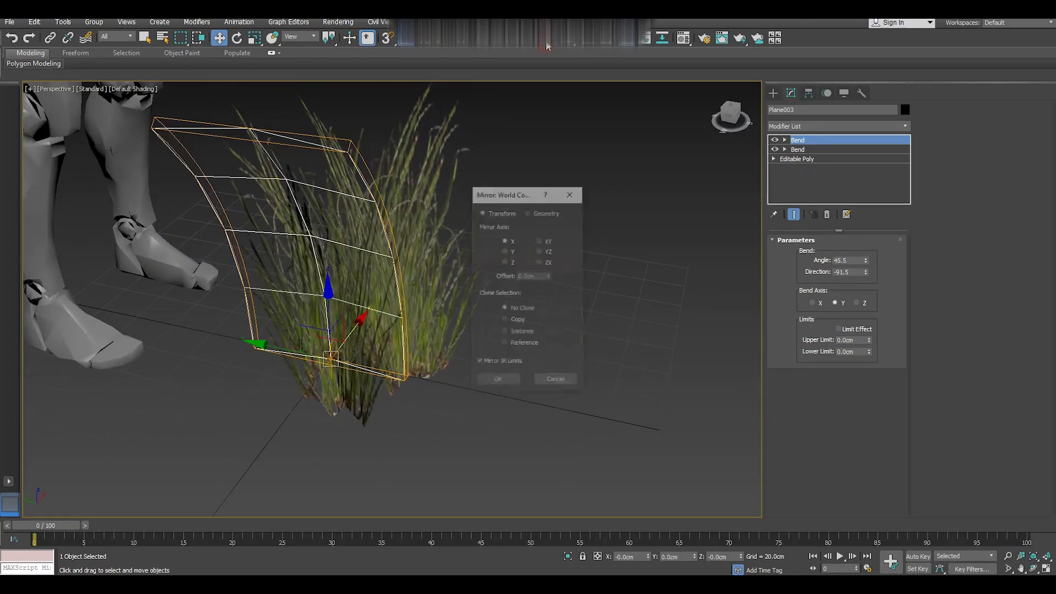
left_click(507, 250)
left_click(566, 380)
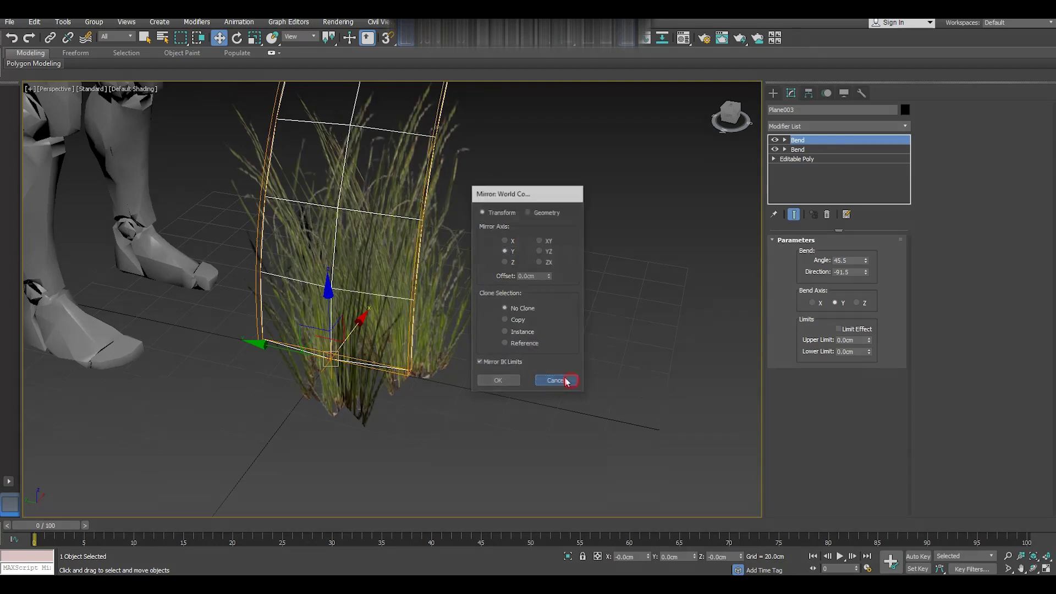
middle_click_drag(385, 143, 273, 139, "alt")
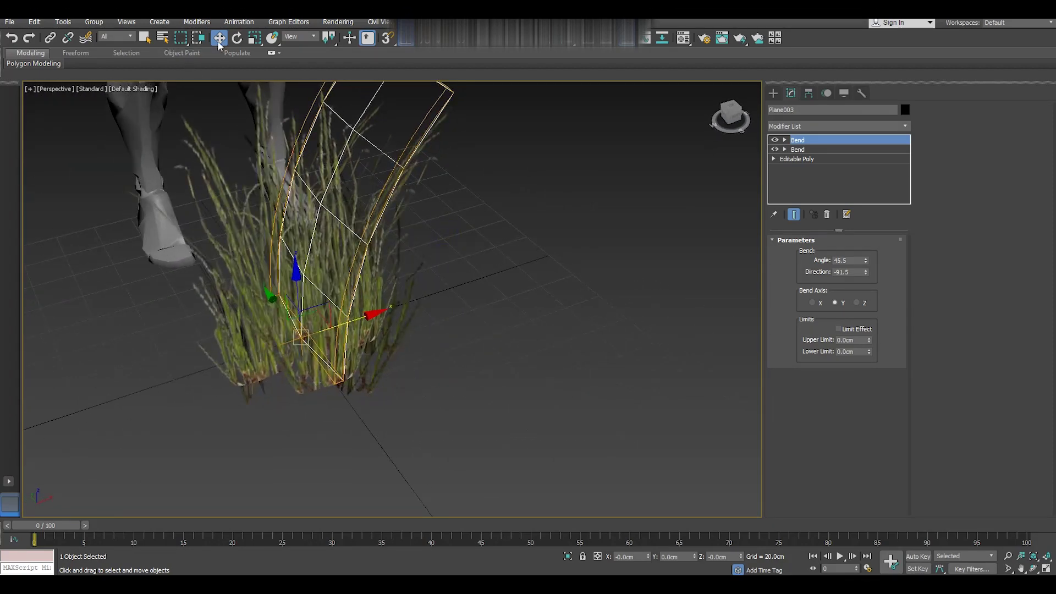
Rotate grass card Plane003 about Z to lean in a new direction.
left_click(237, 37)
key("z")
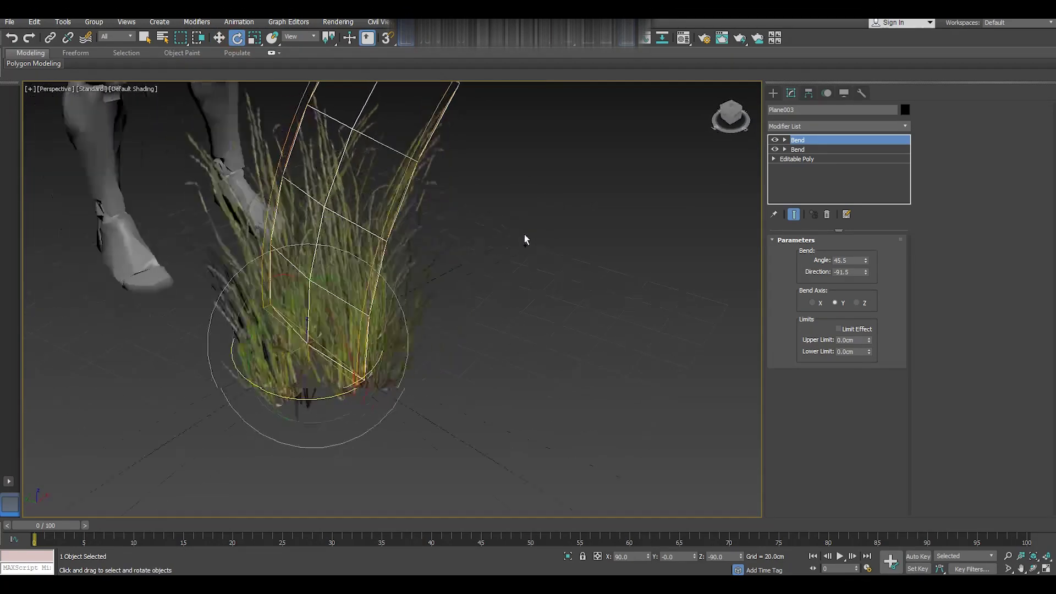
mouse_move(524, 238)
middle_mouse_down("alt")
mouse_move(450, 237)
mouse_move(445, 285)
mouse_move(440, 275)
middle_mouse_up("alt")
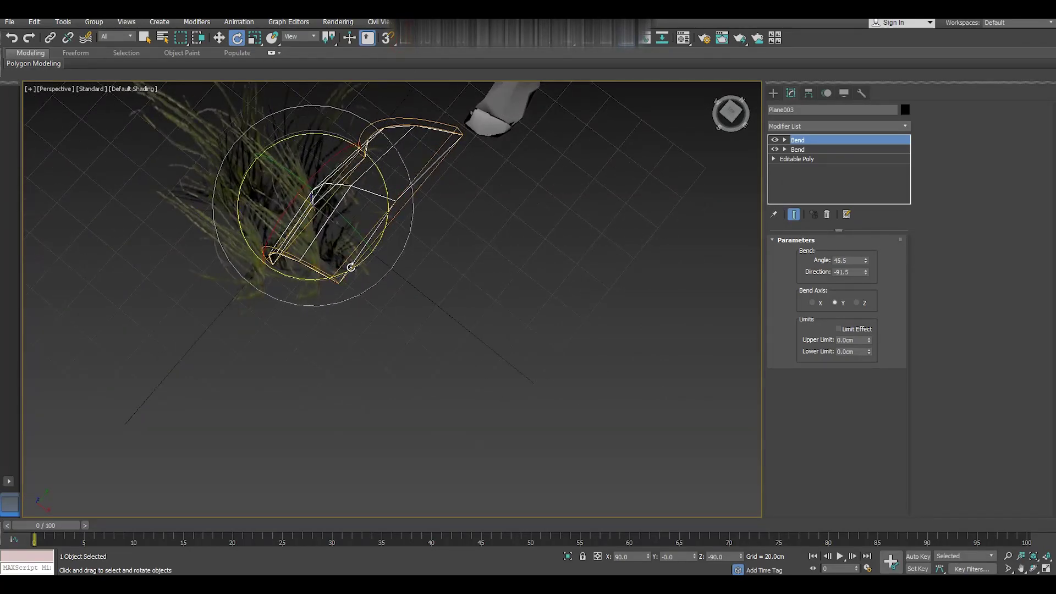
left_click_drag(350, 266, 287, 276)
mouse_move(407, 315)
middle_mouse_down("alt")
mouse_move(561, 259)
mouse_move(517, 266)
middle_mouse_up("alt")
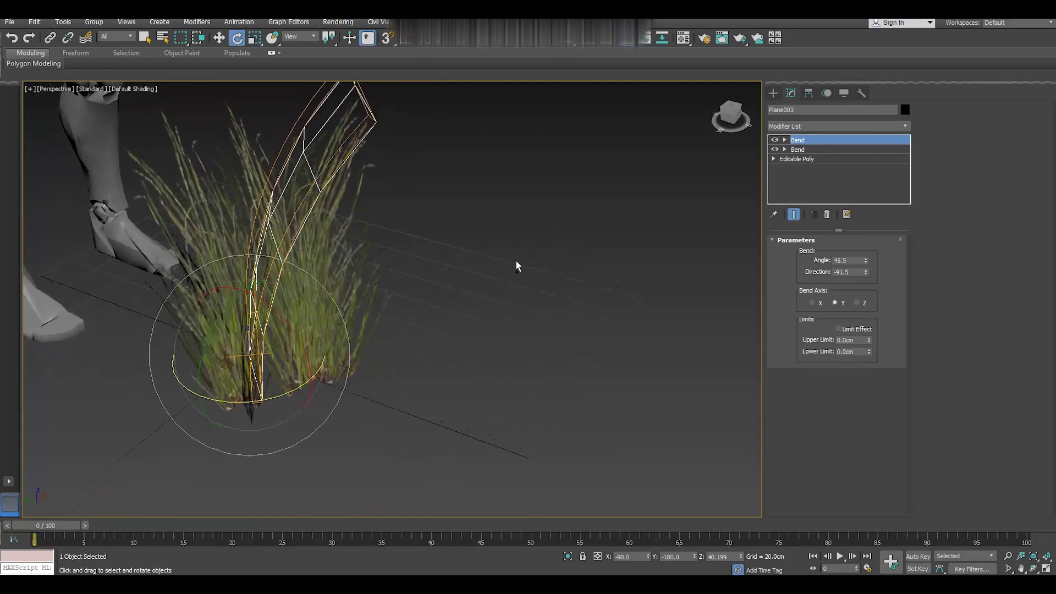
left_click(517, 265)
mouse_move(448, 297)
middle_mouse_down("alt")
mouse_move(420, 313)
mouse_move(342, 323)
mouse_move(299, 269)
mouse_move(391, 349)
mouse_move(352, 349)
mouse_move(384, 146)
middle_mouse_up("alt")
Turn grass card Plane005 around Z to about 170°.
left_click(382, 136)
left_click(400, 135)
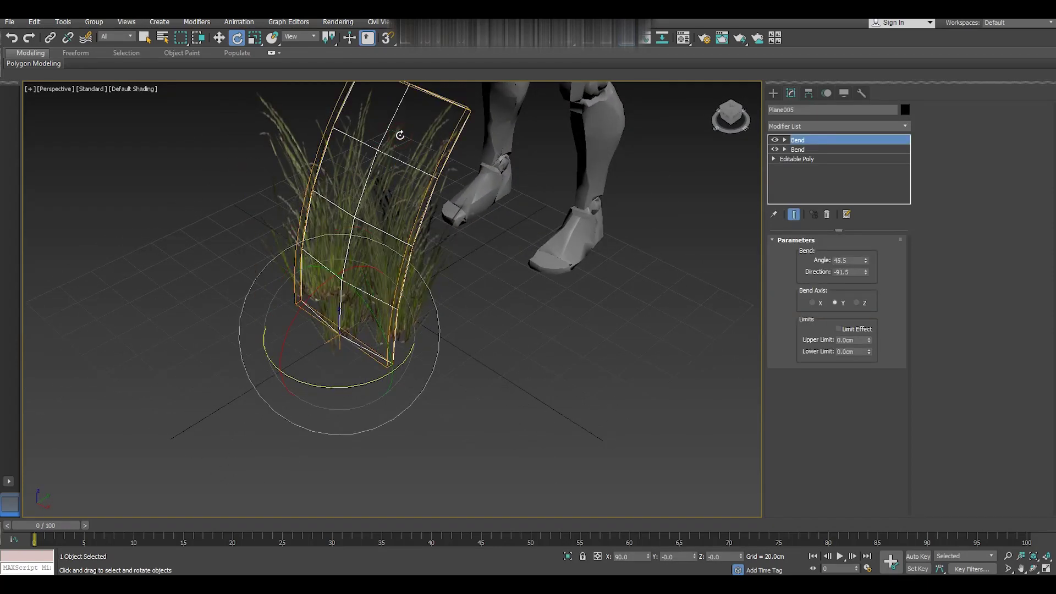
mouse_move(356, 385)
left_mouse_down()
mouse_move(330, 444)
mouse_move(278, 372)
mouse_move(517, 377)
left_mouse_up()
mouse_move(559, 382)
middle_mouse_down("alt")
mouse_move(662, 373)
mouse_move(653, 385)
middle_mouse_up("alt")
left_click_drag(438, 426, 289, 445)
mouse_move(469, 380)
middle_mouse_down("alt")
mouse_move(543, 380)
mouse_move(419, 360)
middle_mouse_up("alt")
Switch to Select and Scale and click through the grass cards to find Plane010.
left_click(254, 37)
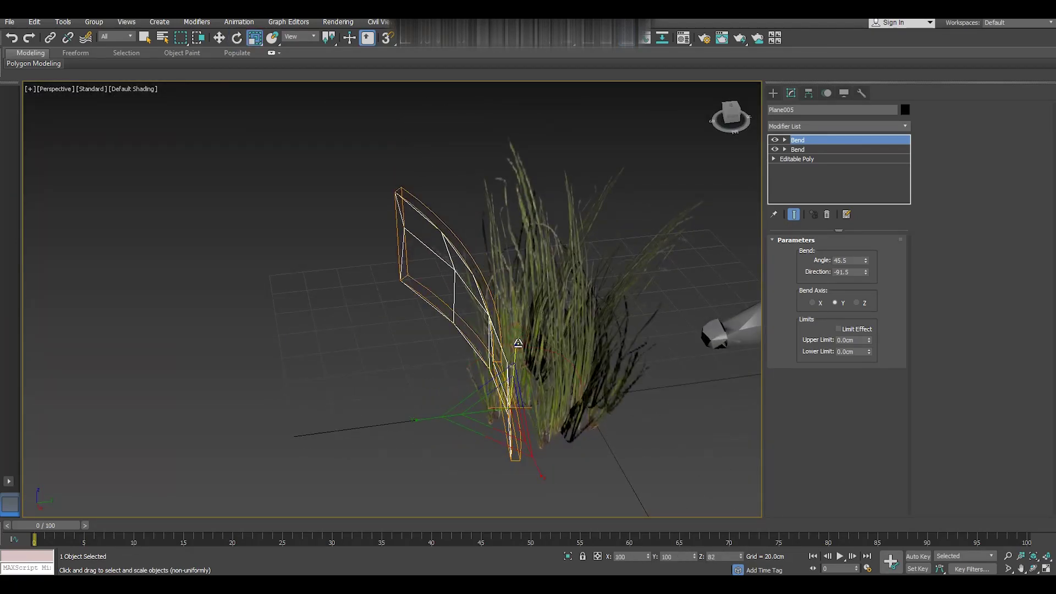
middle_click_drag(440, 374, 423, 365, "alt")
left_click(497, 221)
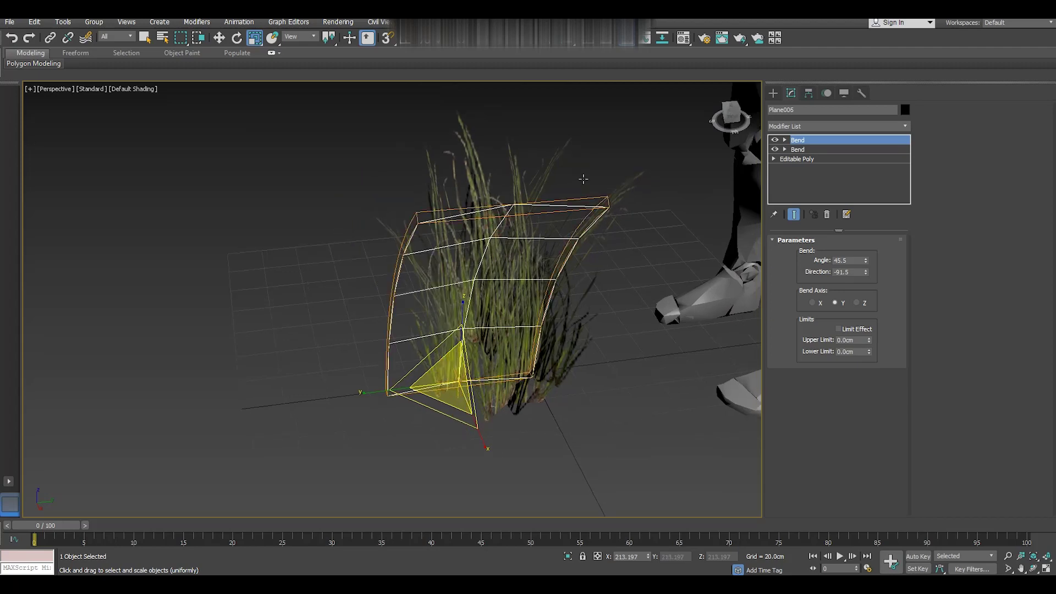
left_click(537, 165)
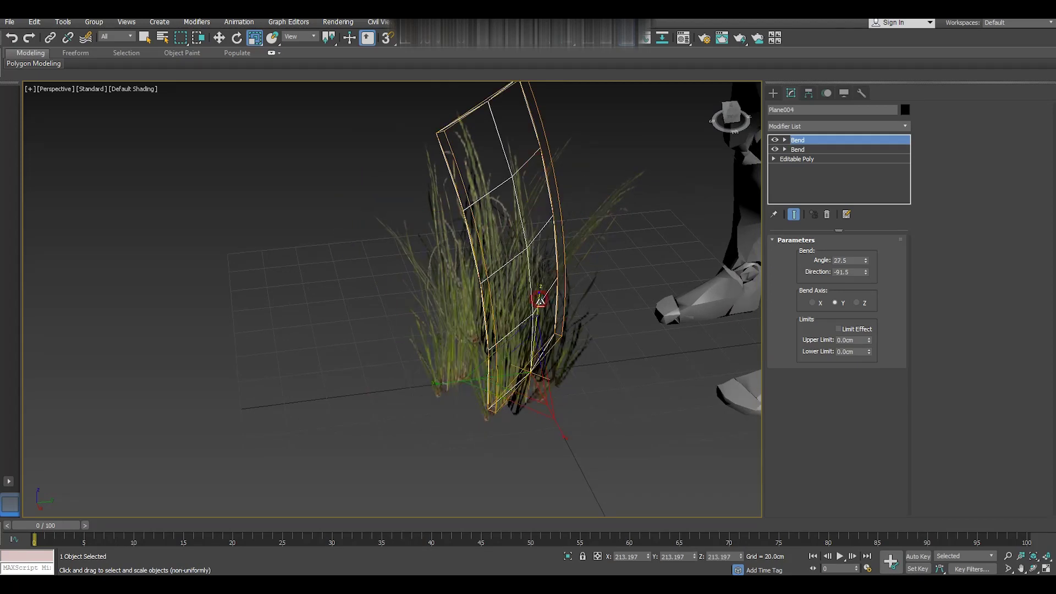
mouse_move(606, 370)
middle_mouse_down("alt")
mouse_move(575, 365)
mouse_move(668, 358)
middle_mouse_up("alt")
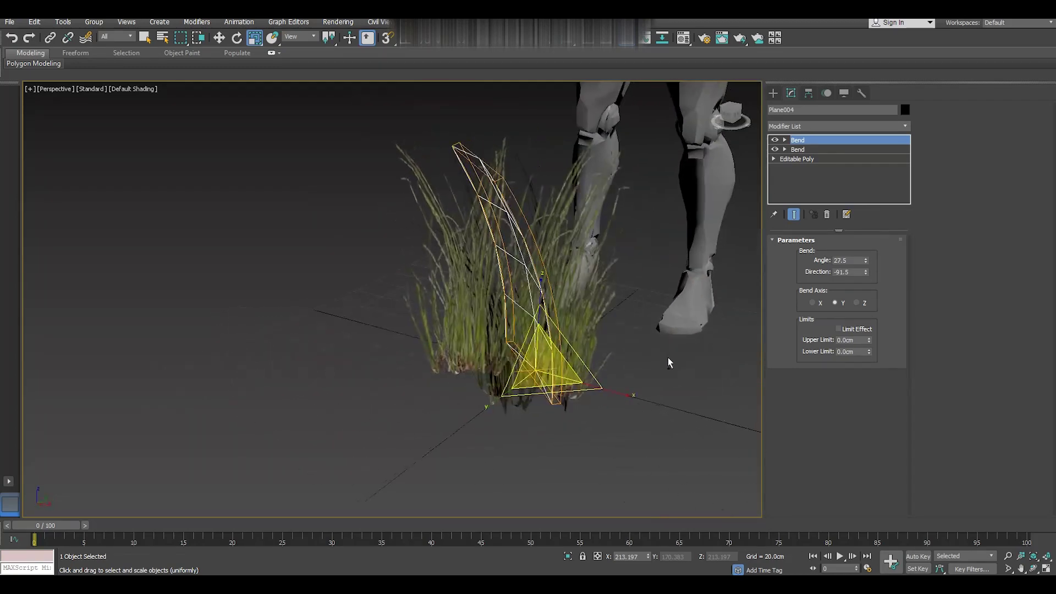
left_click(430, 200)
left_click(521, 306)
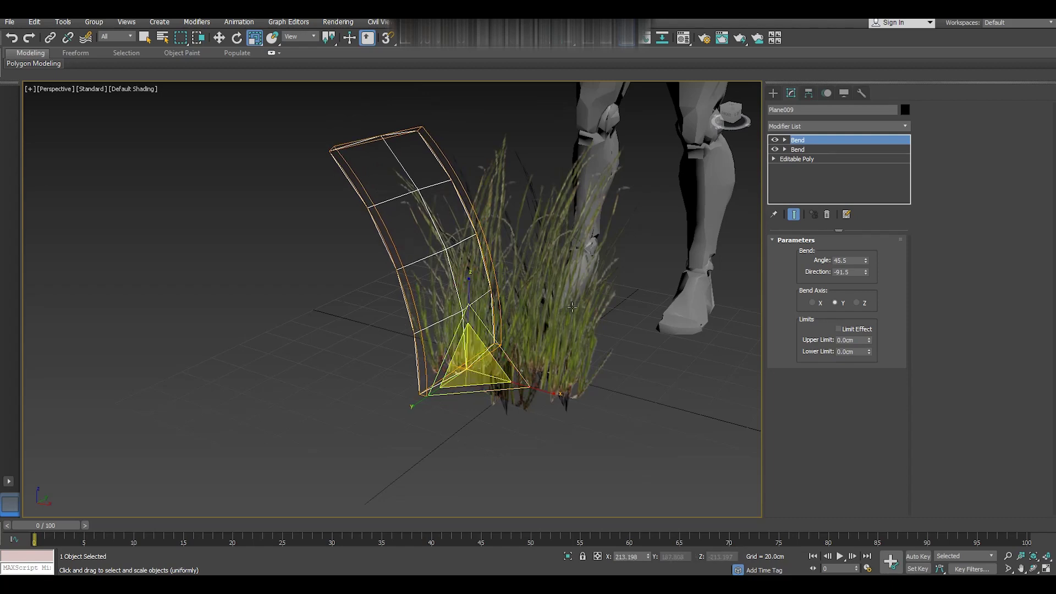
middle_click_drag(600, 314, 636, 333, "alt")
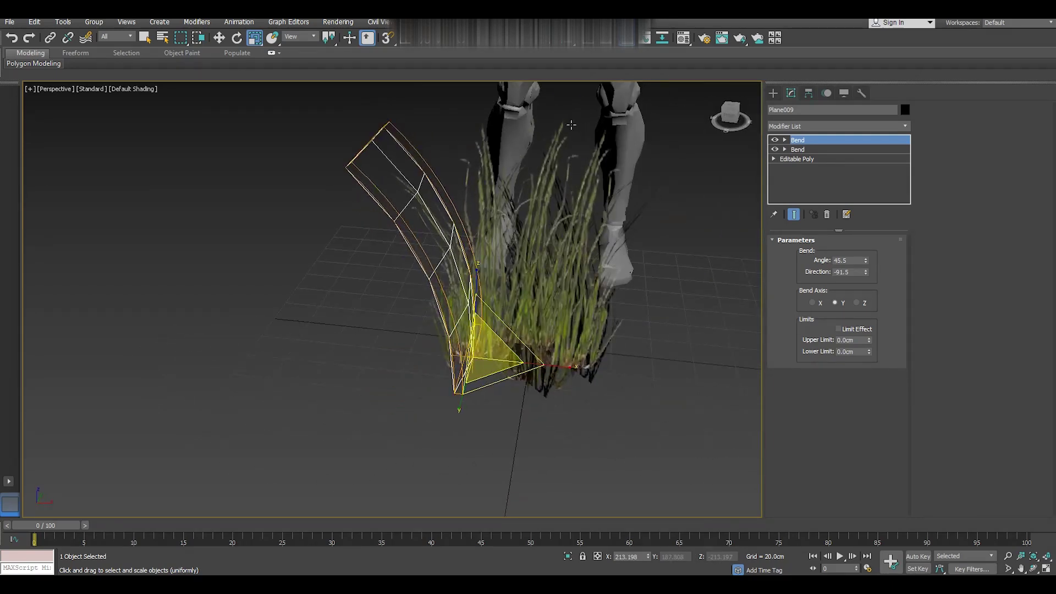
Shorten Plane010 and Plane011 by scaling each down along Y, then deselect.
left_click(563, 121)
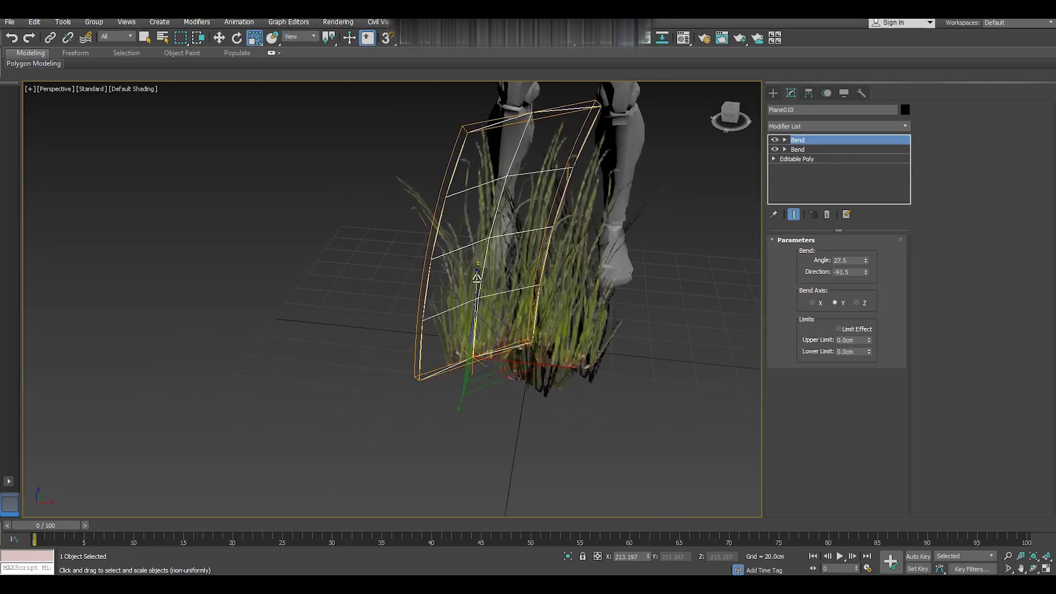
left_click_drag(491, 274, 546, 152)
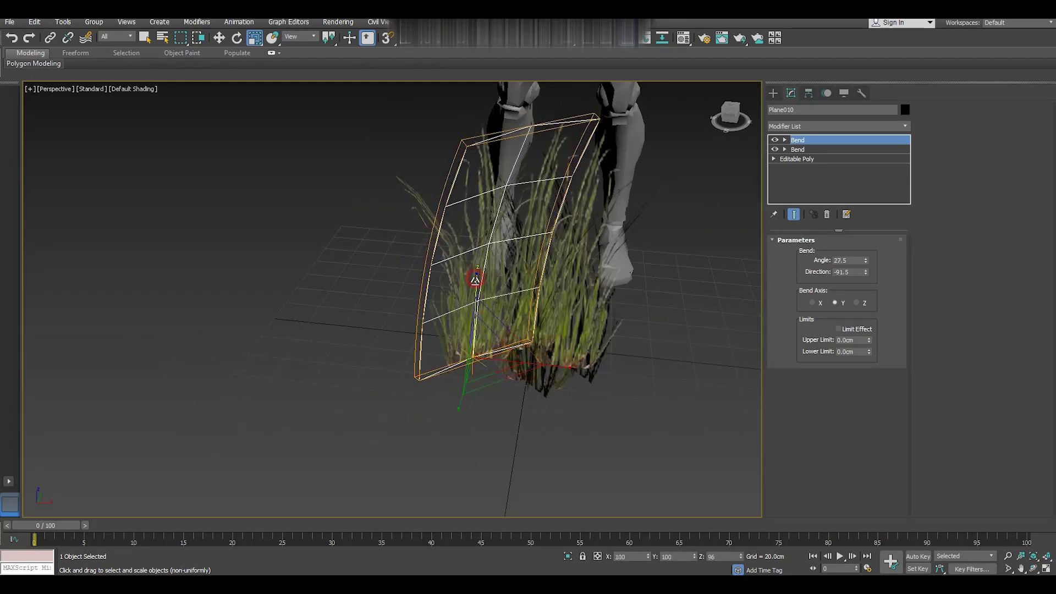
left_click(559, 121)
mouse_move(610, 177)
middle_mouse_down("alt")
mouse_move(679, 181)
mouse_move(613, 221)
middle_mouse_up("alt")
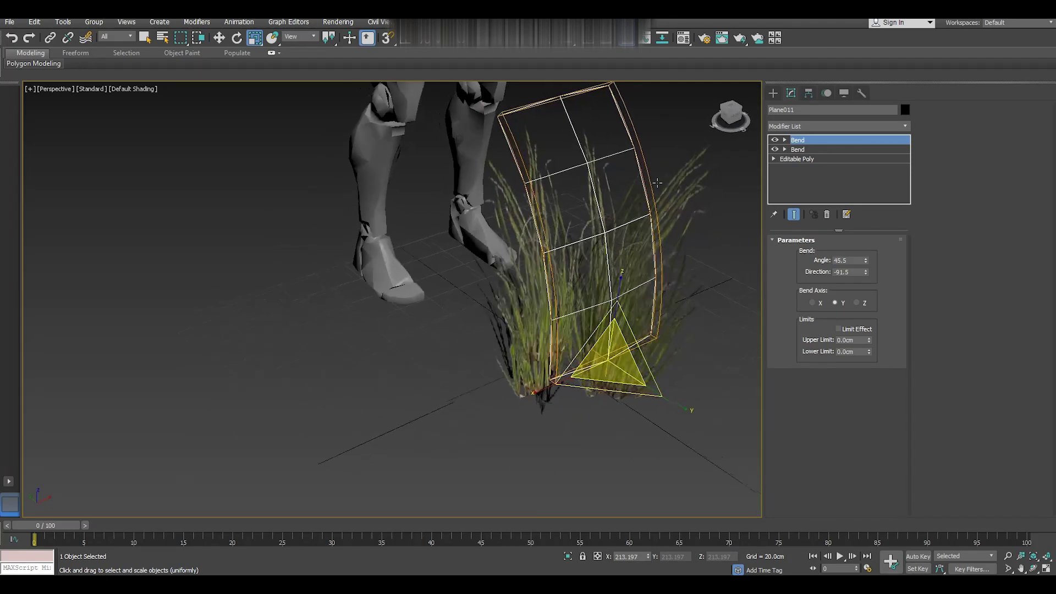
left_click_drag(623, 279, 622, 288)
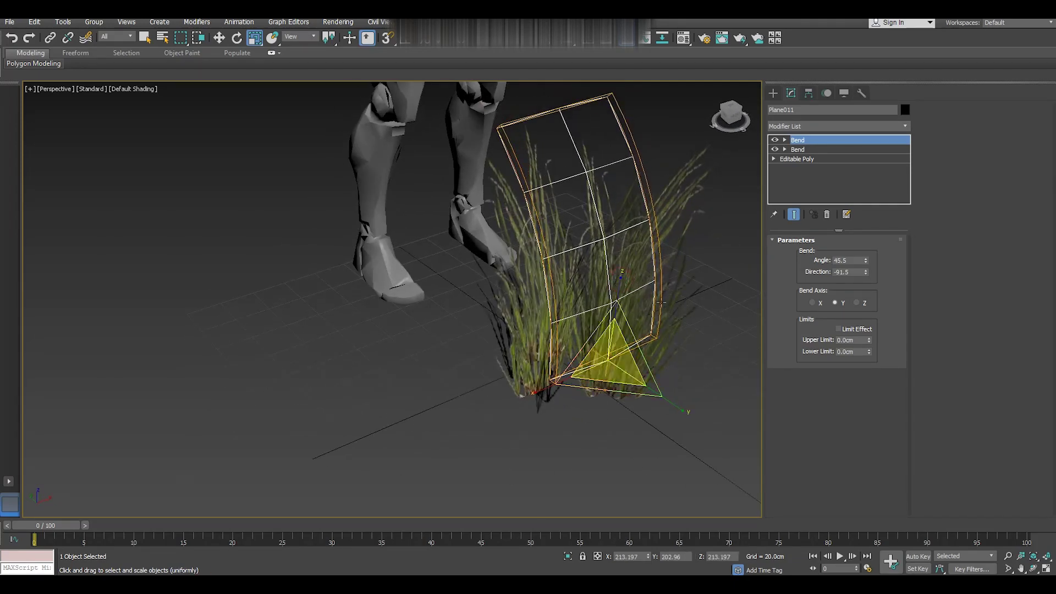
mouse_move(622, 288)
middle_mouse_down("alt")
mouse_move(731, 290)
mouse_move(632, 286)
middle_mouse_up("alt")
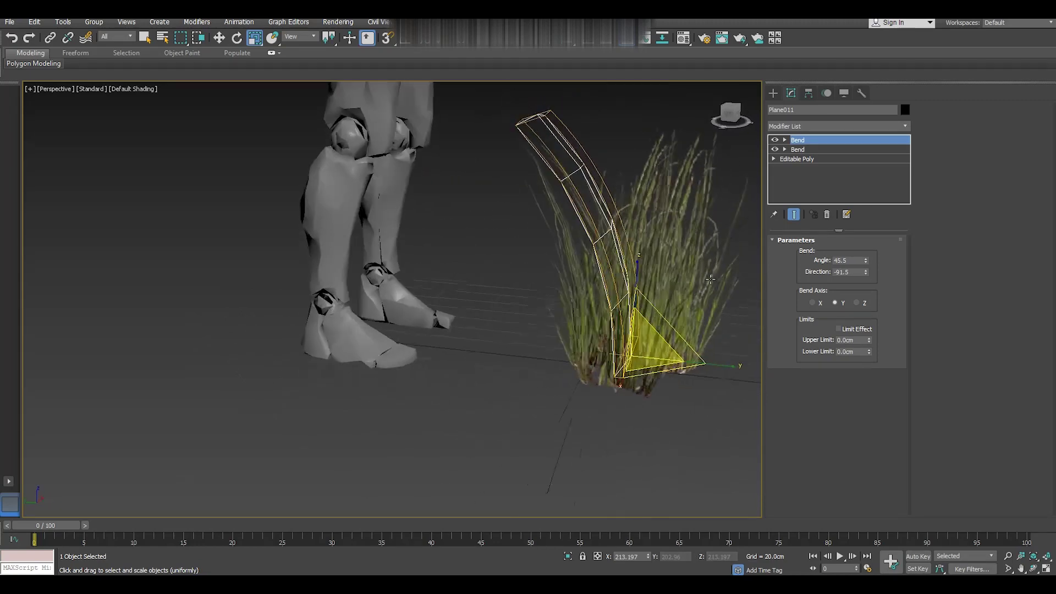
left_click(219, 37)
left_click(487, 397)
mouse_move(493, 401)
middle_mouse_down("alt")
mouse_move(583, 410)
mouse_move(487, 415)
mouse_move(573, 405)
mouse_move(494, 421)
mouse_move(418, 275)
middle_mouse_up("alt")
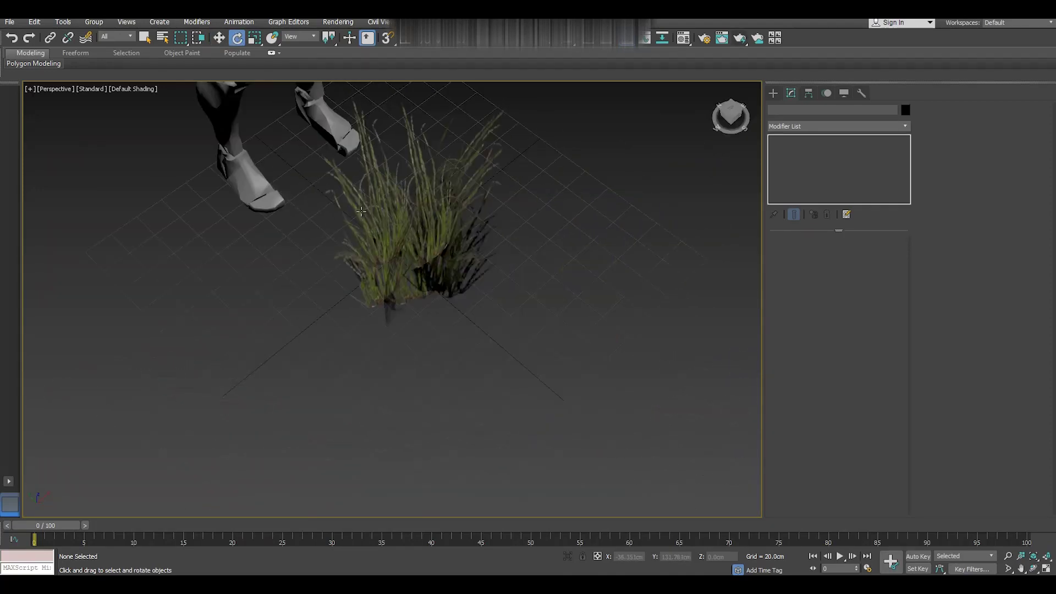
Collapse Plane007's Bend stack to Editable Poly and isolate all thirteen grass cards.
key("e")
left_click(396, 227)
right_click(828, 147)
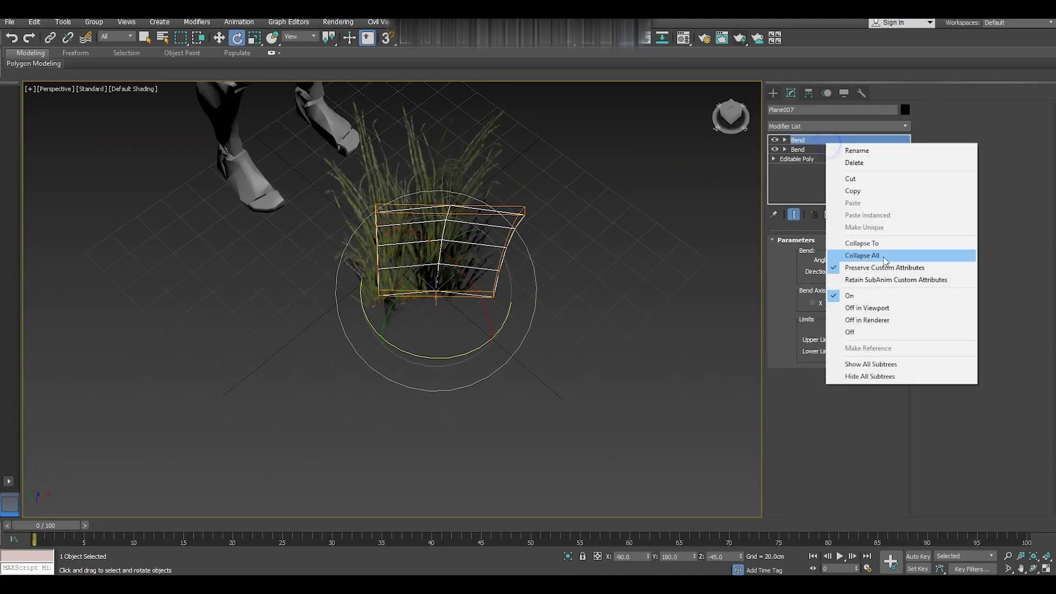
left_click(883, 255)
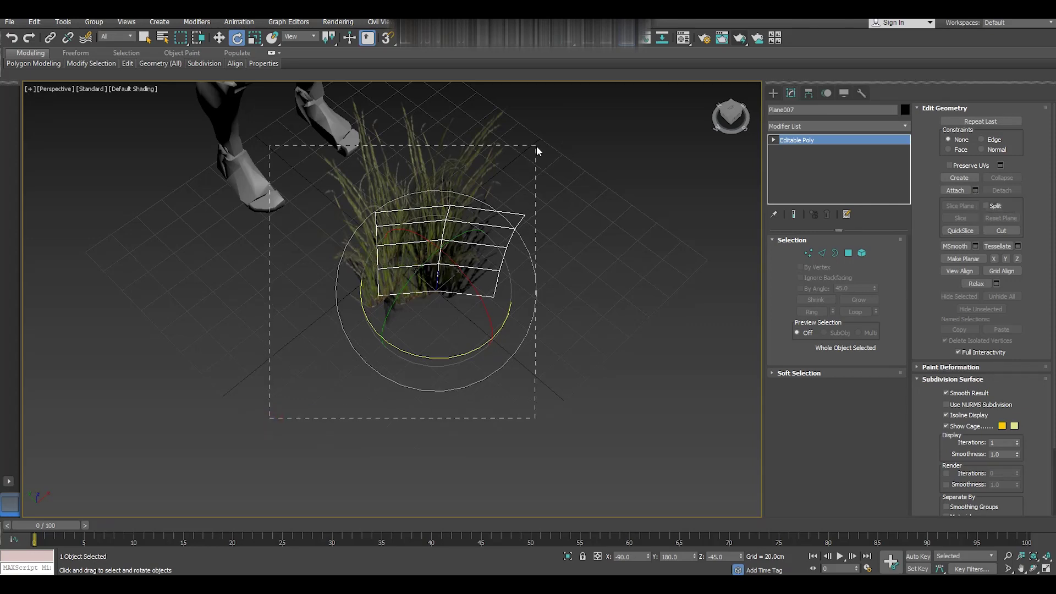
left_click_drag(537, 147, 579, 305)
left_click(568, 556)
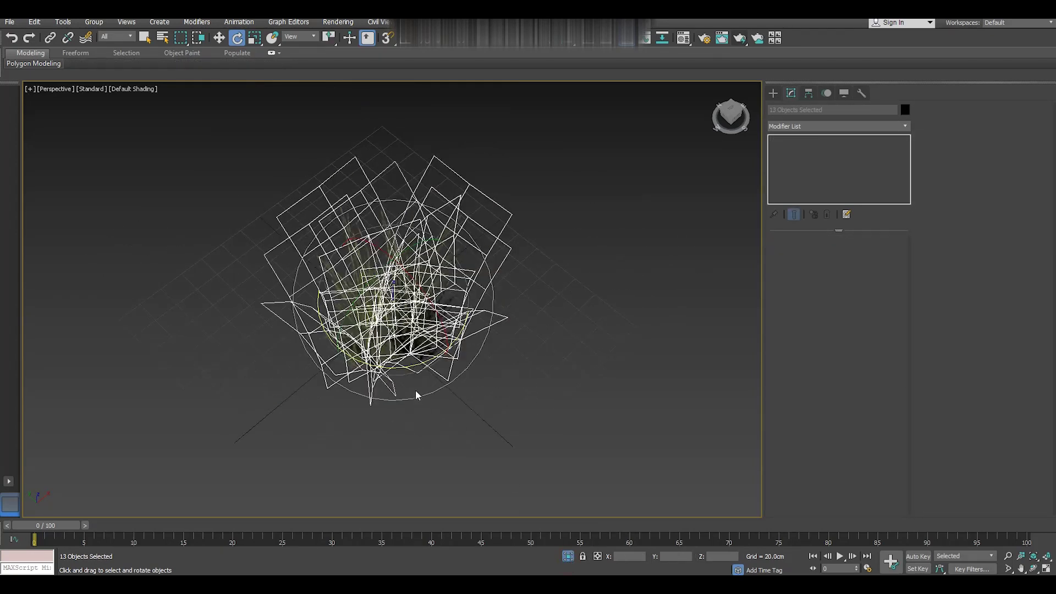
Collapse Plane010's bends to Editable Poly and attach Plane002–Plane014 to it via Attach List.
left_click(219, 38)
left_click(570, 160)
left_click(405, 320)
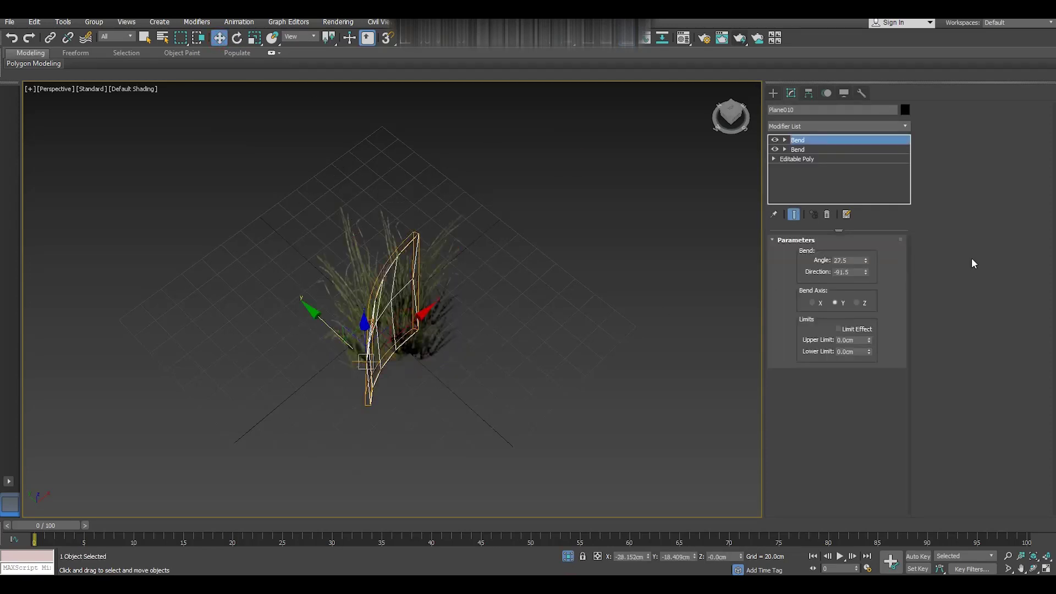
right_click(846, 140)
left_click(874, 245)
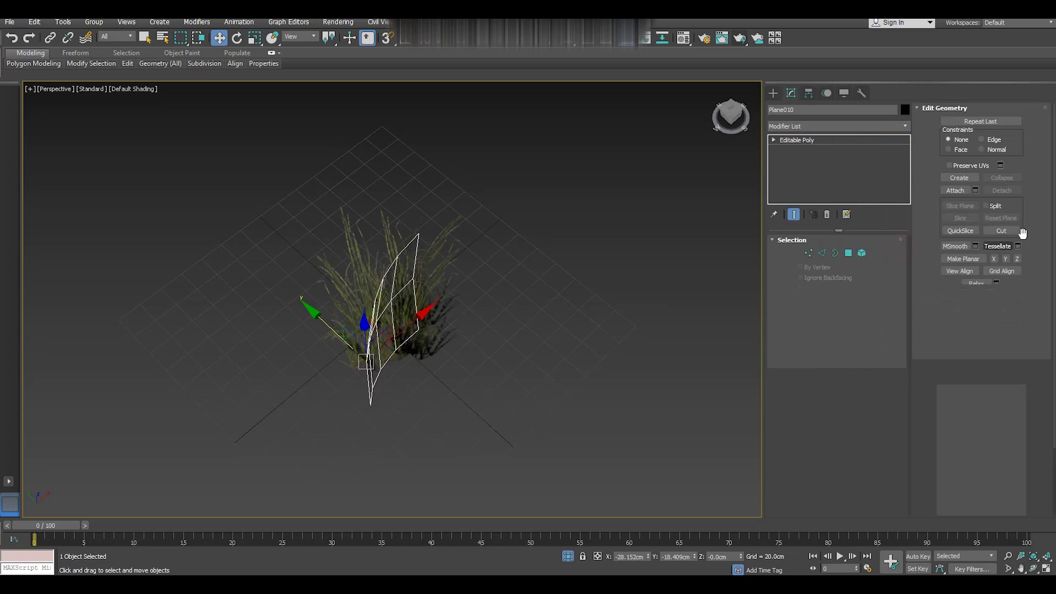
left_click(975, 192)
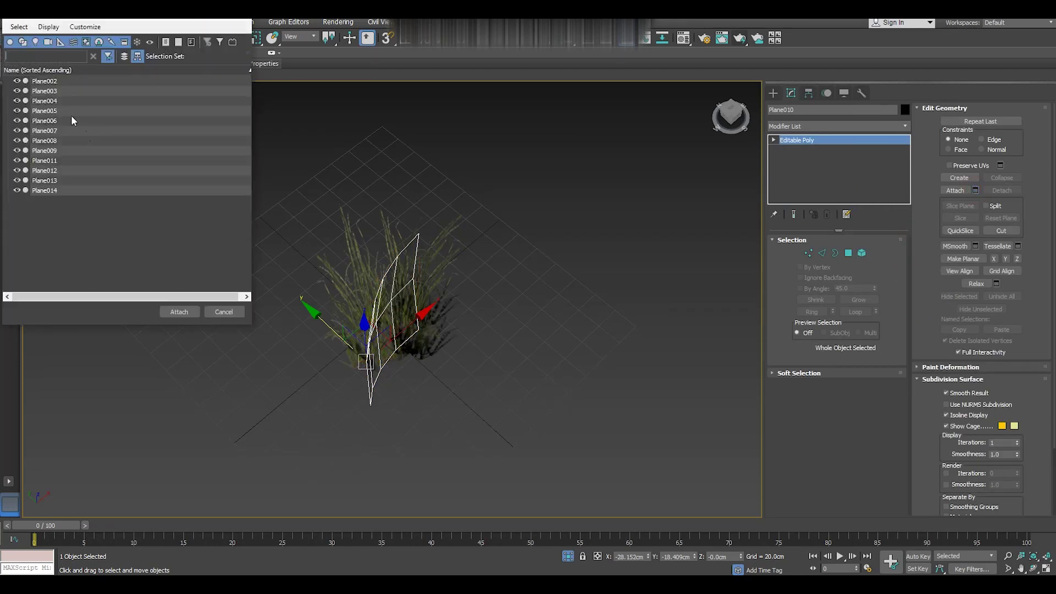
left_click(49, 82)
left_click(45, 190, "shift")
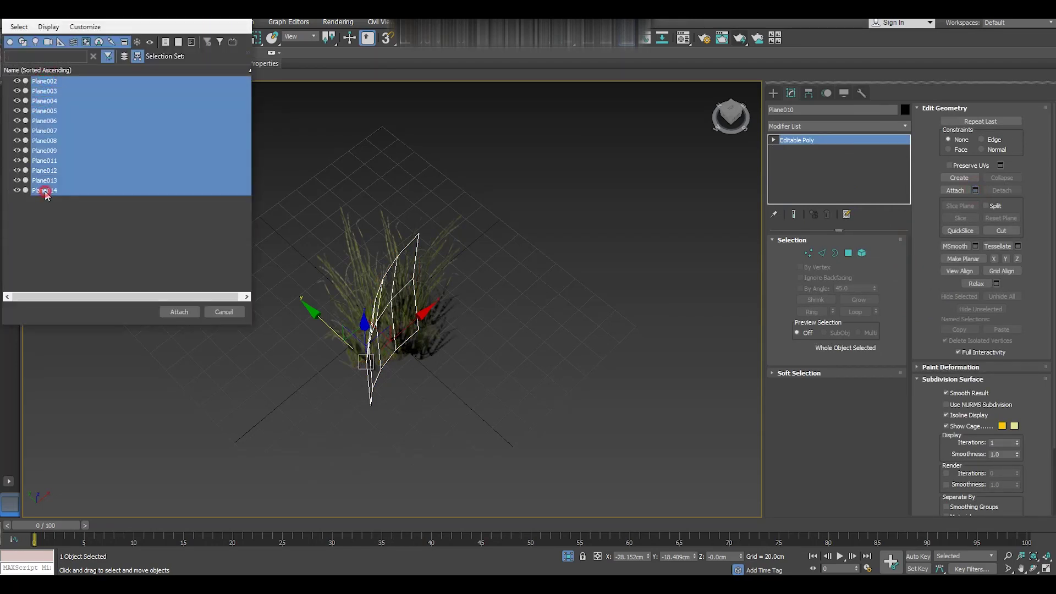
left_click(182, 311)
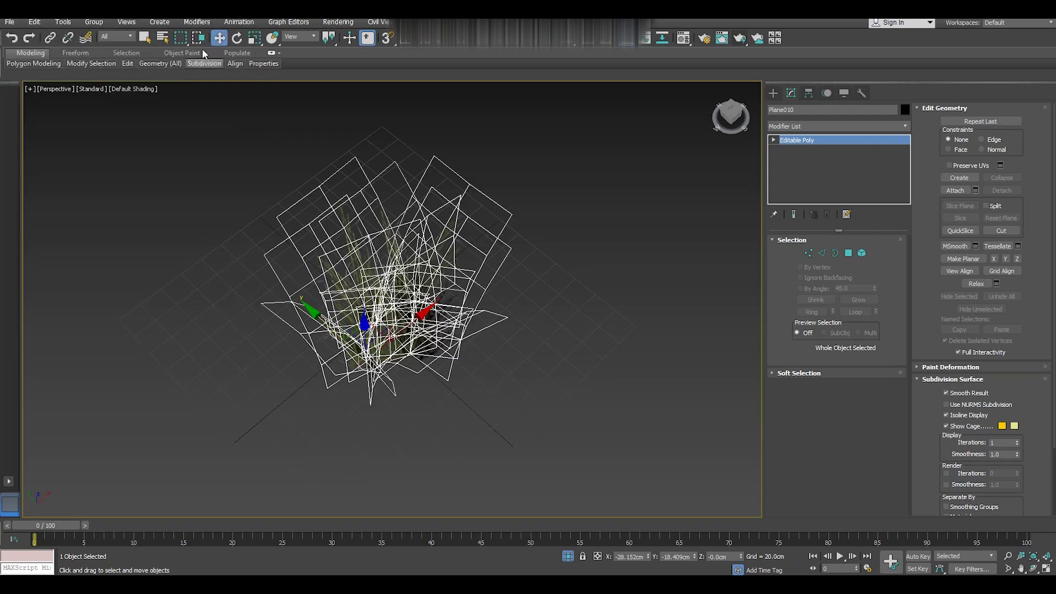
Save the scene and exit isolation so the whole scene shows.
left_click(10, 22)
left_click(33, 135)
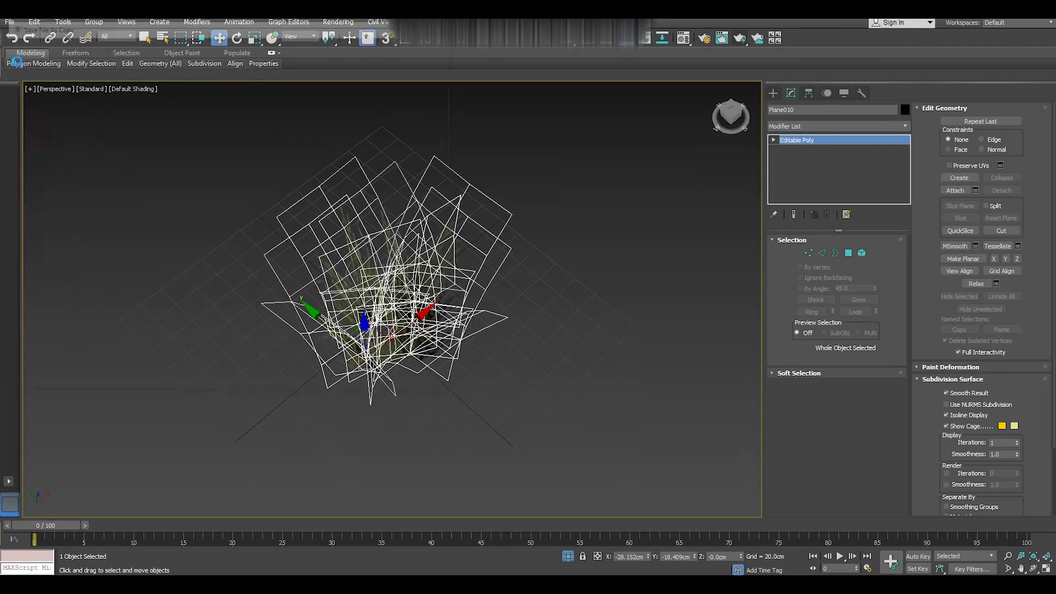
left_click(10, 22)
left_click(28, 78)
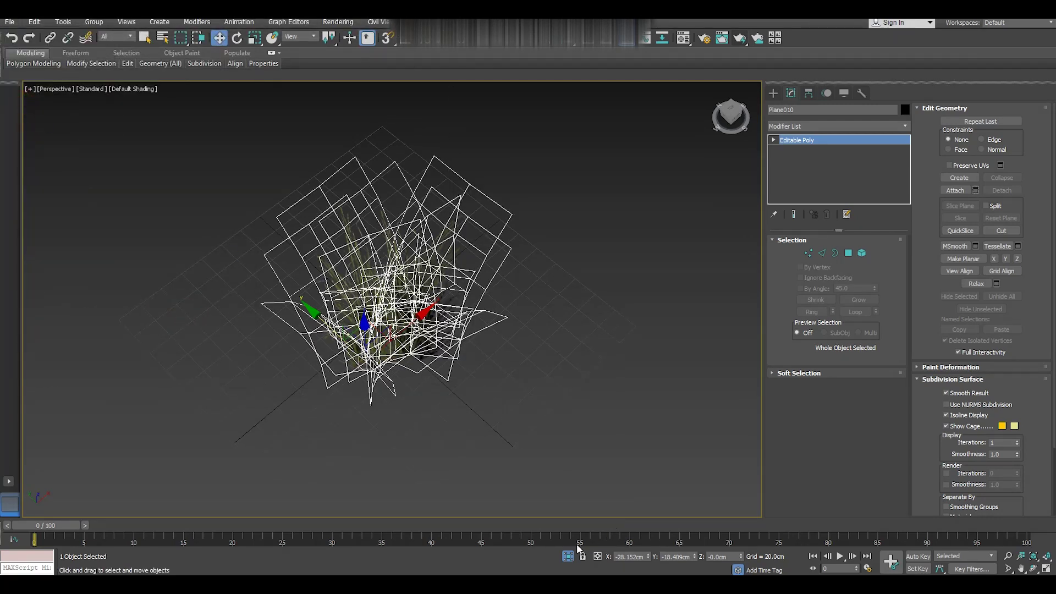
left_click(568, 556)
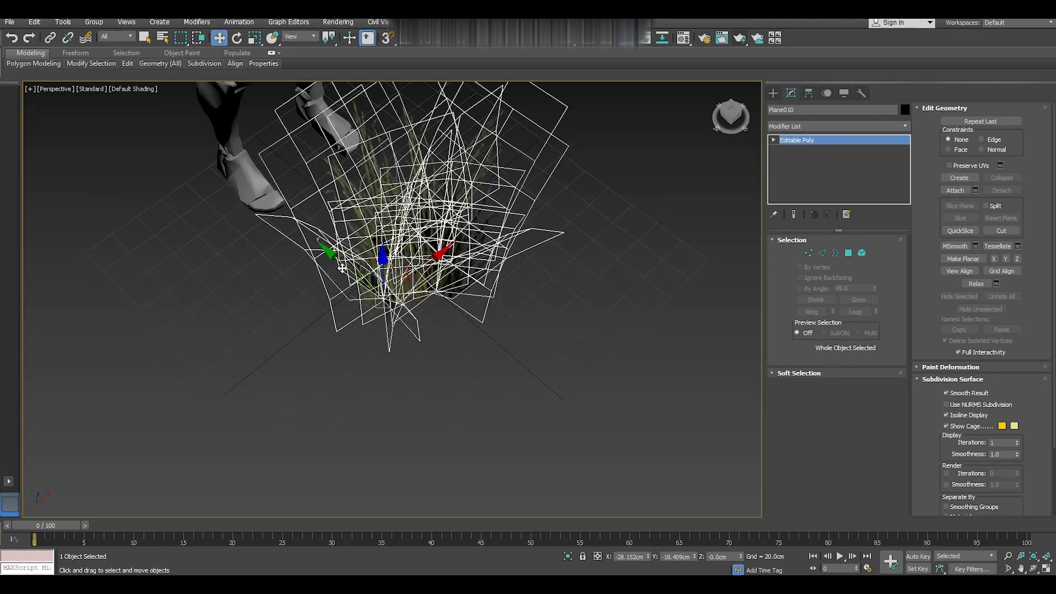
Clone the grass clump into offset copies Plane011 and Plane012, undoing the last reposition.
left_click_drag(342, 268, 410, 308, "shift")
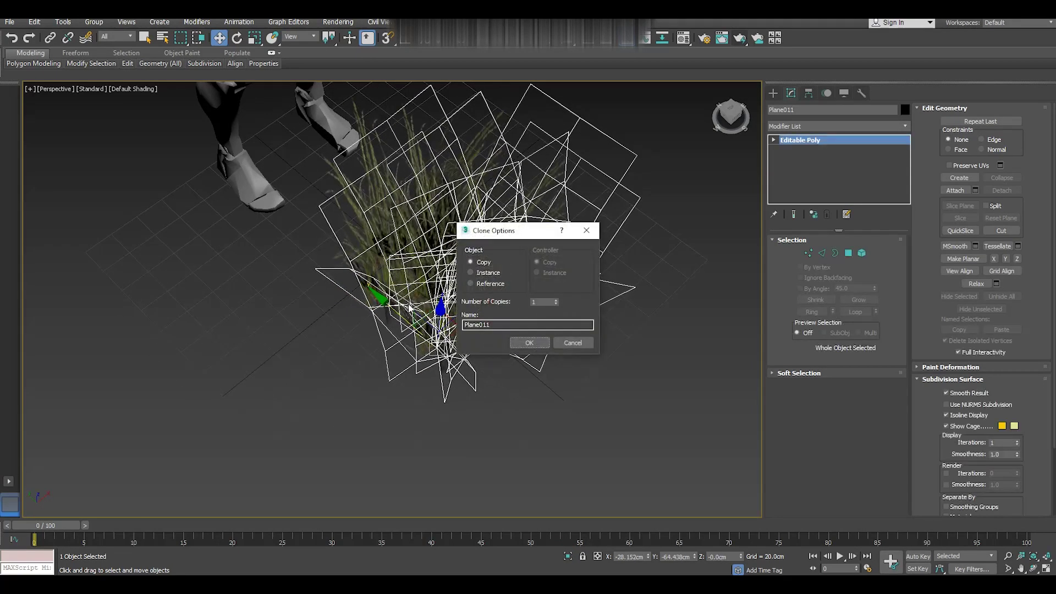
key("Return")
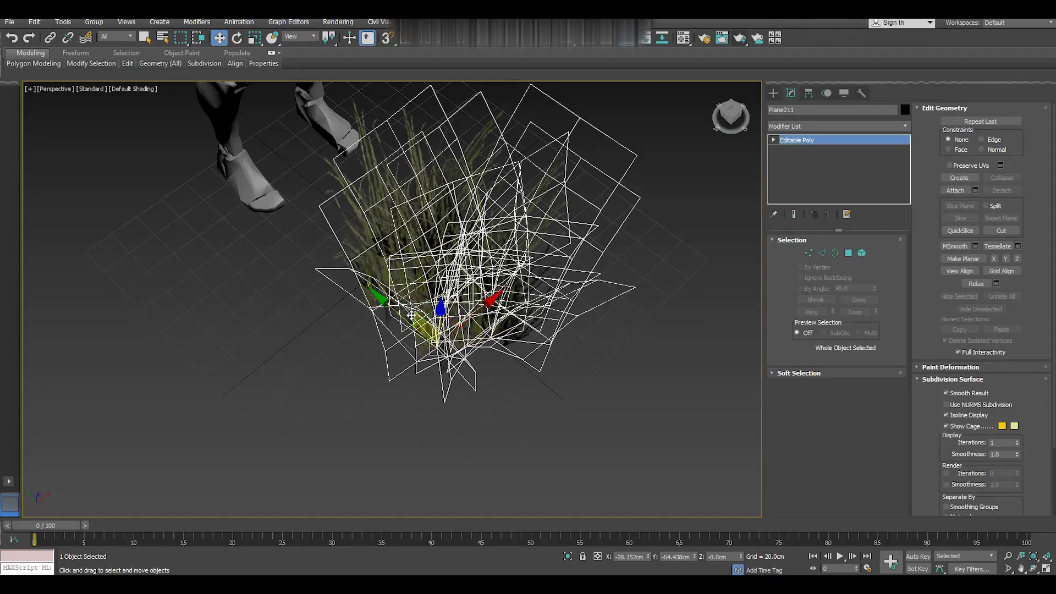
left_click_drag(412, 315, 371, 277, "shift")
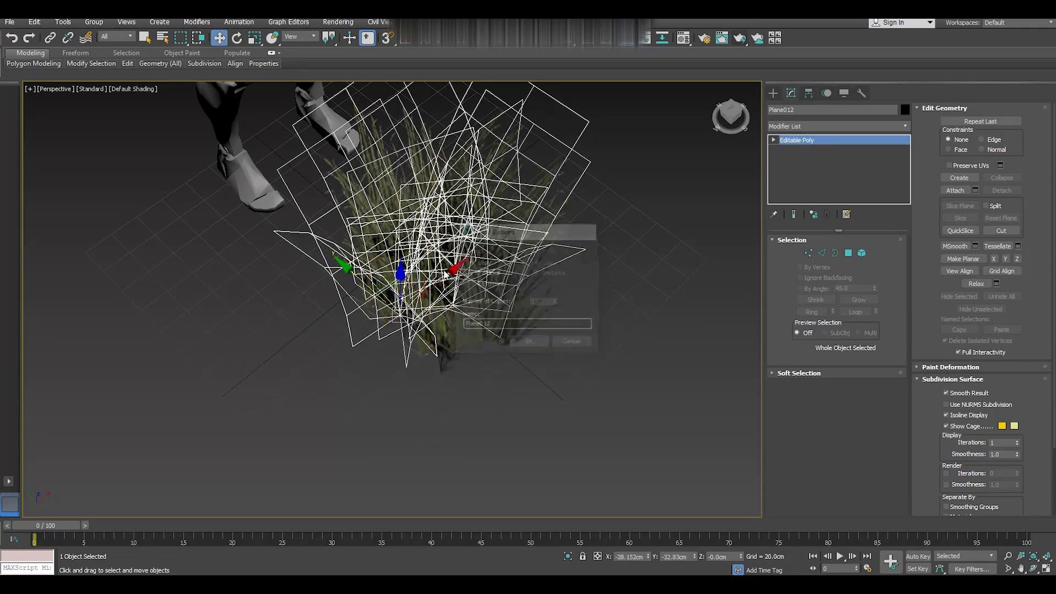
key("Return")
left_click_drag(445, 272, 384, 313, "shift")
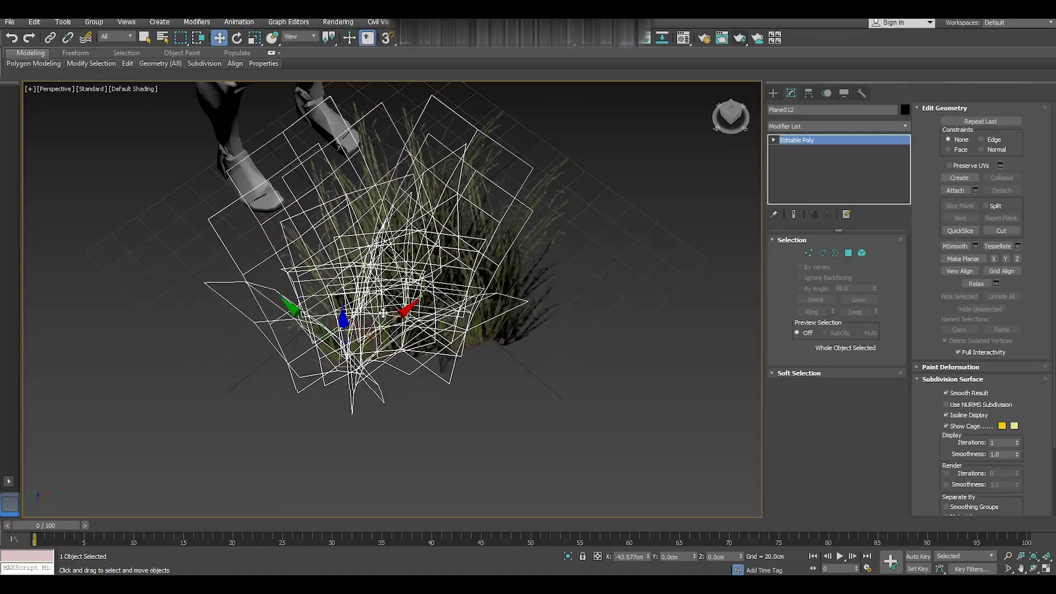
left_click(622, 365)
mouse_move(622, 365)
middle_mouse_down("alt")
mouse_move(533, 317)
mouse_move(478, 316)
mouse_move(500, 353)
mouse_move(537, 358)
mouse_move(641, 337)
mouse_move(627, 341)
middle_mouse_up("alt")
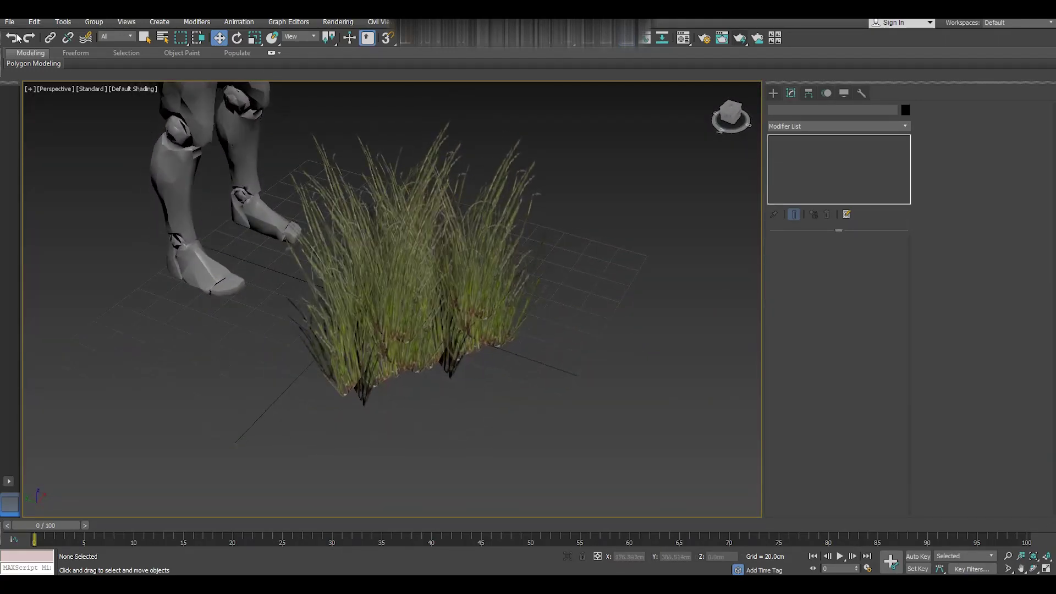
left_click(13, 39)
left_click(13, 39)
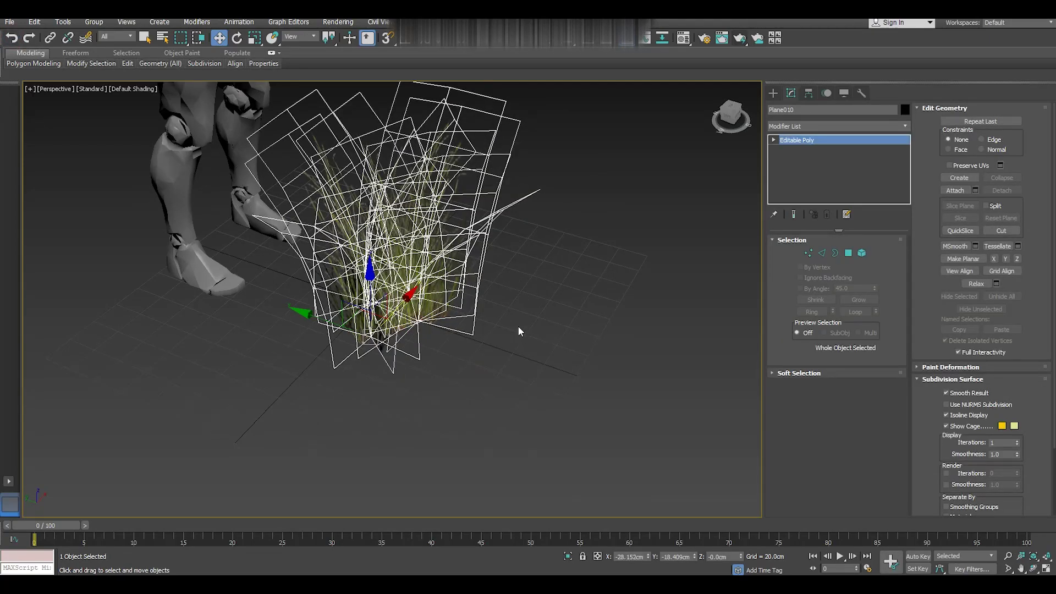
Switch to the Left view and zoom in on the grass clump.
key("l")
scroll(509, 348, "down", 2)
scroll(504, 363, "down", 2)
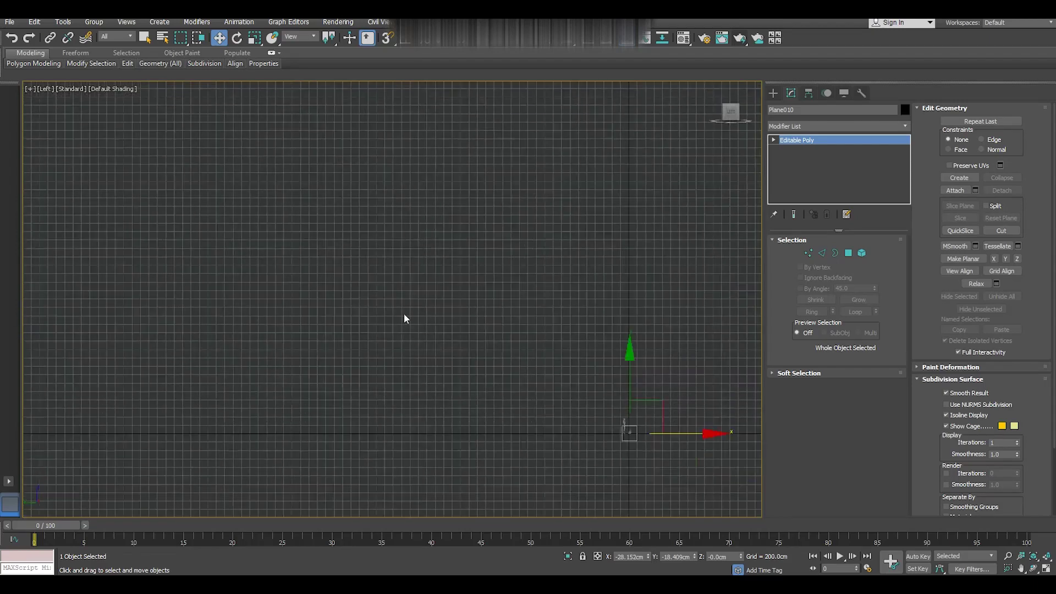
scroll(424, 330, "down", 2)
scroll(568, 409, "up", 2)
scroll(565, 404, "up", 2)
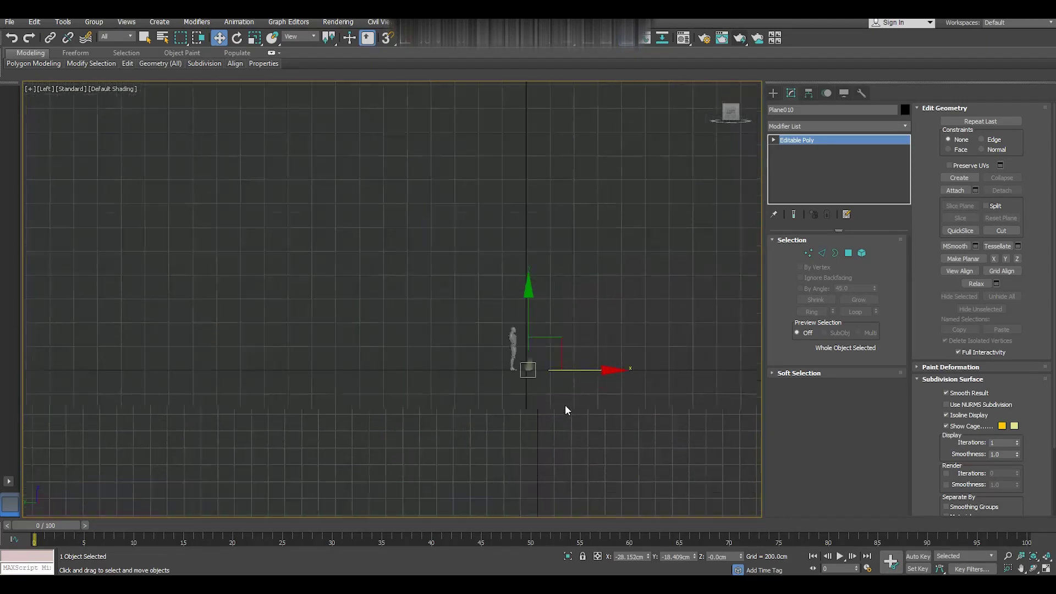
scroll(536, 371, "up", 2)
scroll(496, 349, "up", 3)
scroll(498, 341, "up", 3)
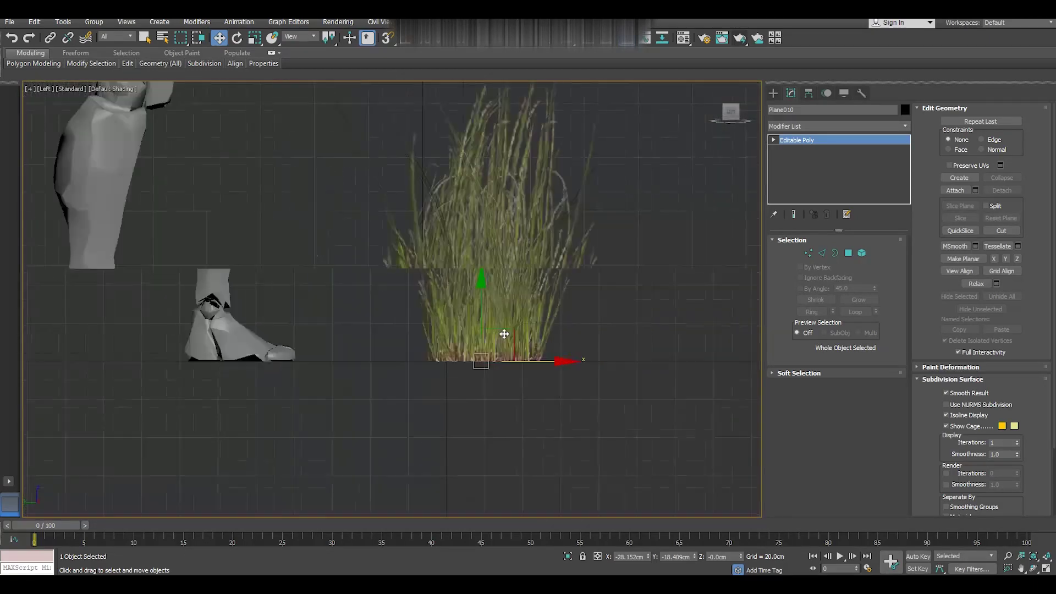
scroll(497, 341, "up", 2)
scroll(498, 341, "up", 1)
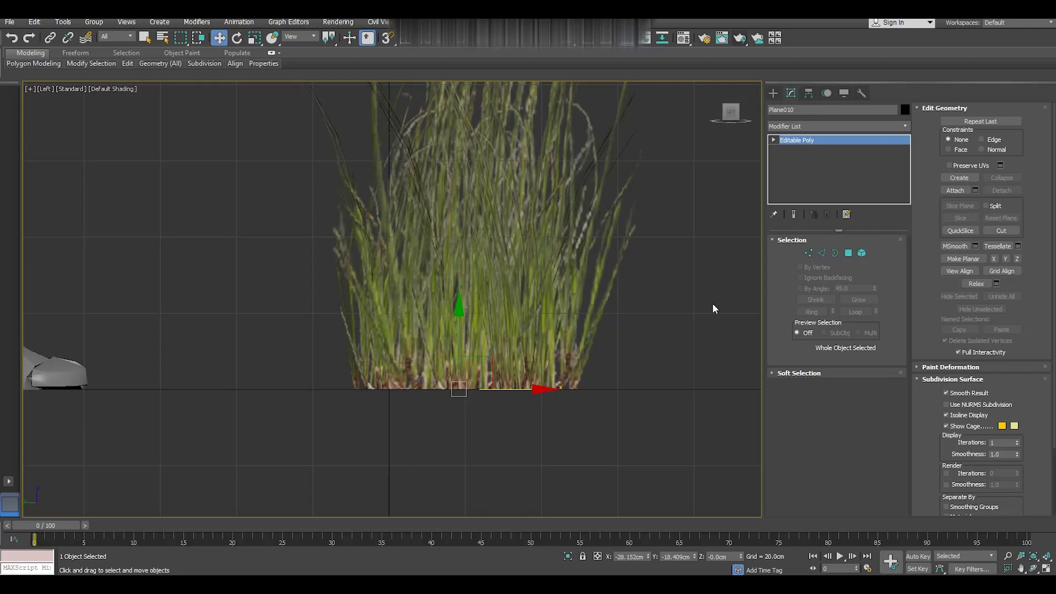
Enter Vertex sub-object mode and box-select the vertices along the grass base.
left_click(808, 252)
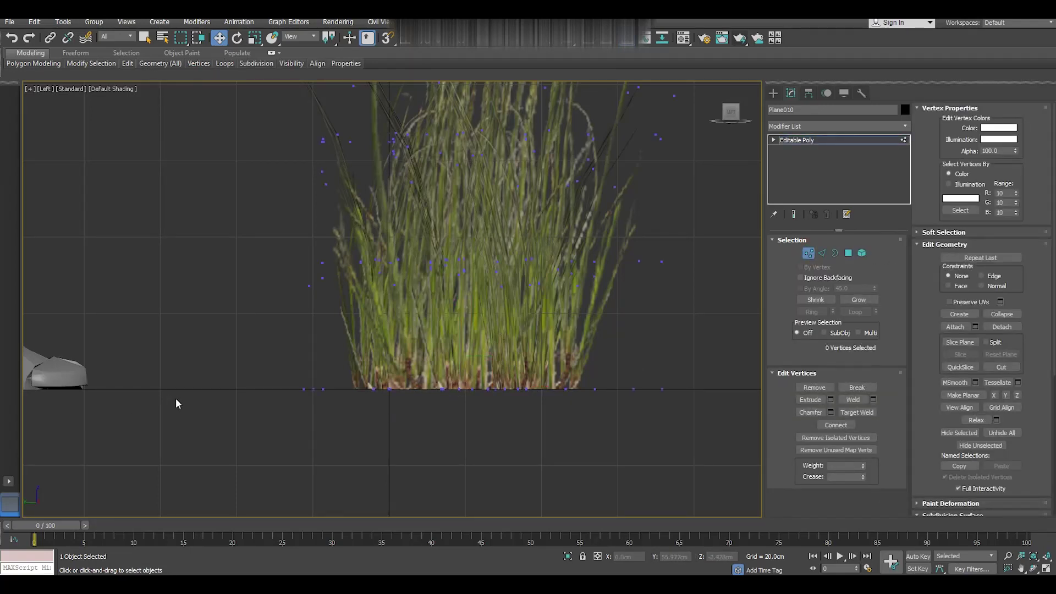
mouse_move(647, 452)
left_mouse_down()
mouse_move(737, 458)
mouse_move(524, 451)
left_mouse_up()
left_click_drag(737, 461, 738, 461)
middle_click_drag(738, 460, 550, 488)
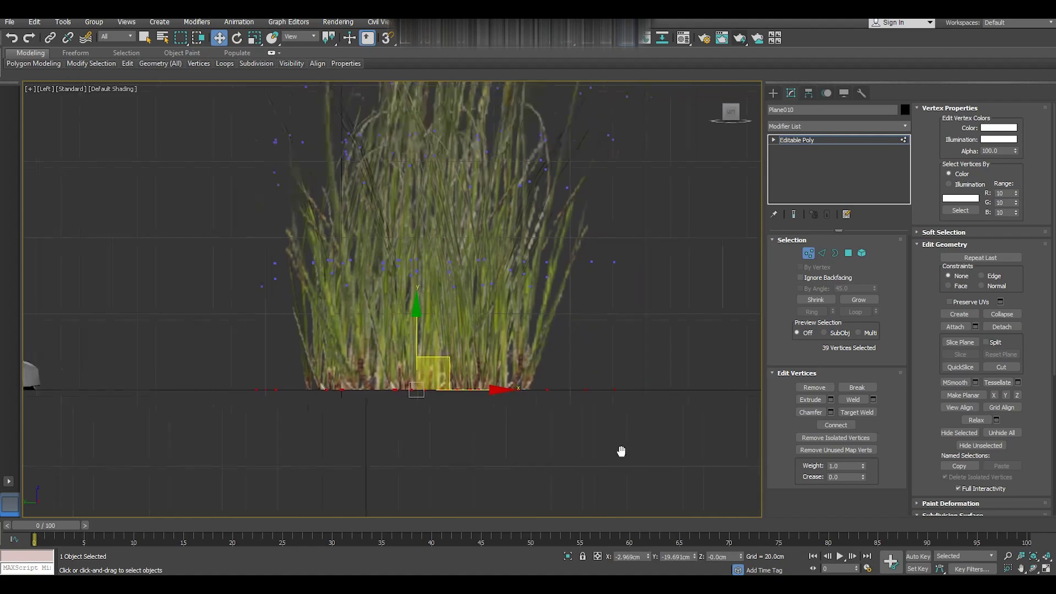
mouse_move(607, 426)
middle_mouse_down("alt")
mouse_move(589, 443)
mouse_move(609, 467)
mouse_move(660, 487)
mouse_move(677, 467)
mouse_move(669, 427)
mouse_move(547, 326)
mouse_move(545, 308)
mouse_move(588, 292)
middle_mouse_up("alt")
Select and inspect a stray vertex beside the grass from orbited angles.
left_click(395, 207)
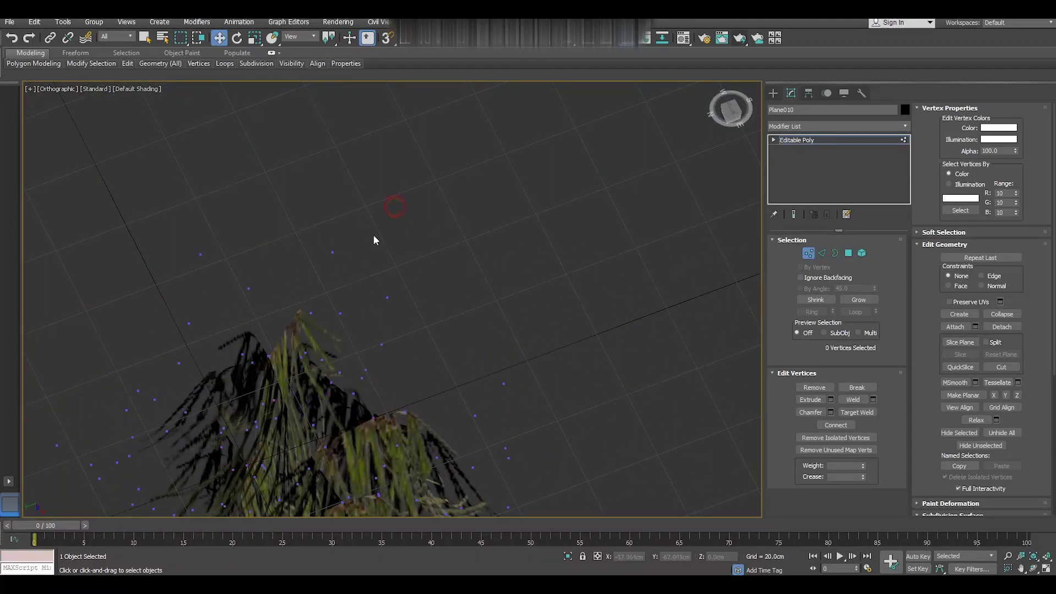
left_click(334, 253)
mouse_move(479, 269)
middle_mouse_down("alt")
mouse_move(519, 372)
mouse_move(504, 471)
middle_mouse_up("alt")
middle_click_drag(381, 345, 429, 315, "alt")
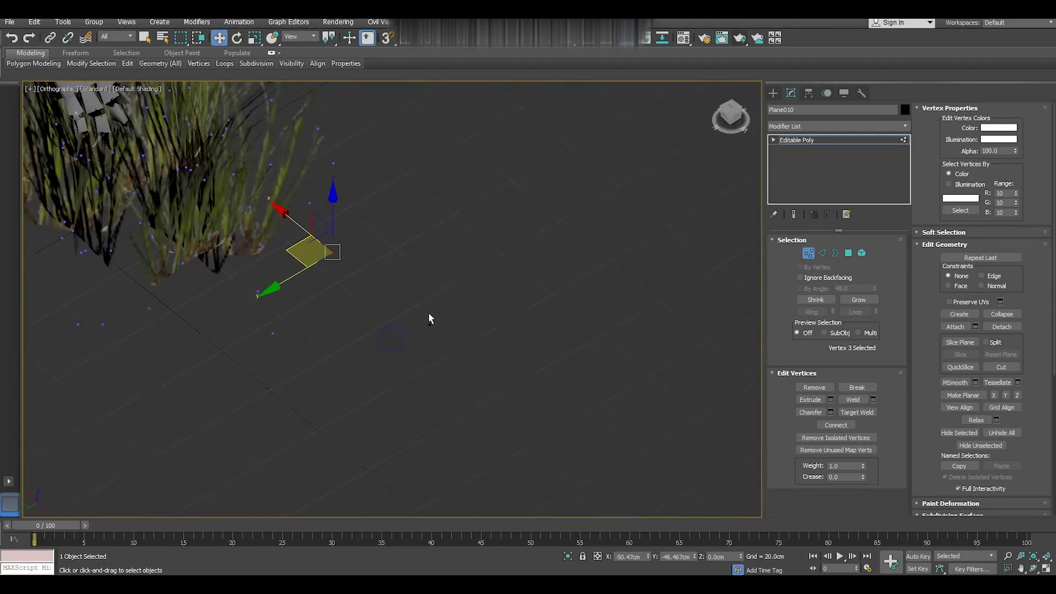
left_click(255, 358)
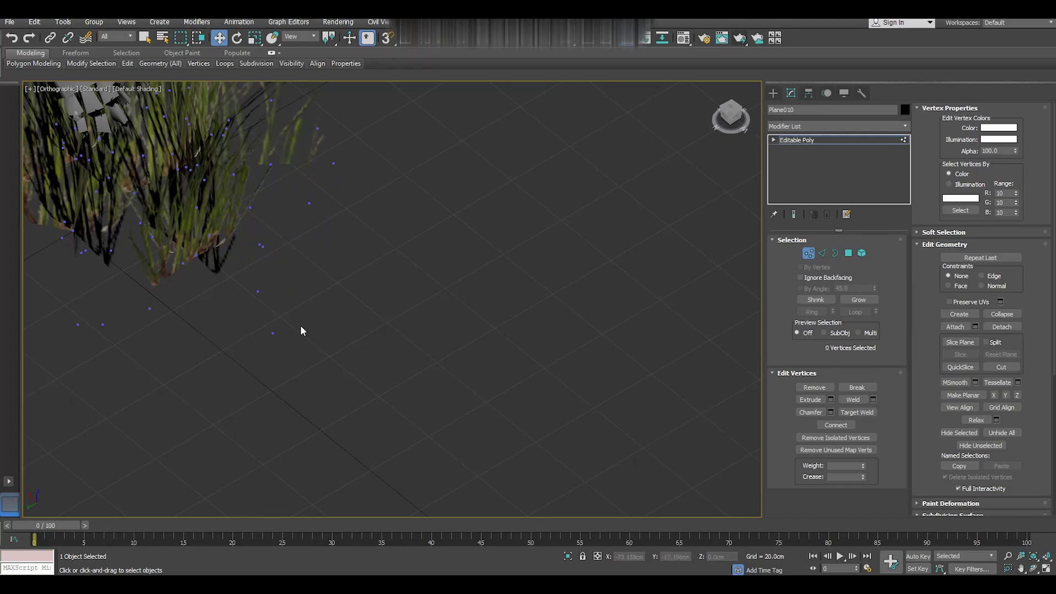
left_click(333, 252)
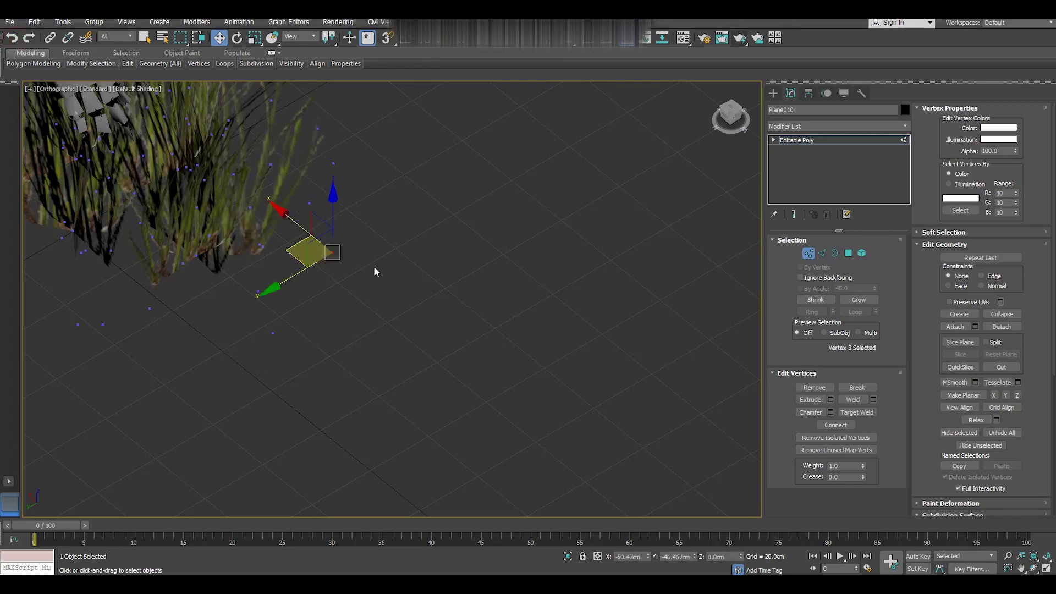
Return to the Left view, zoom in and box-select the 39 base vertices.
key("l")
left_click(563, 332)
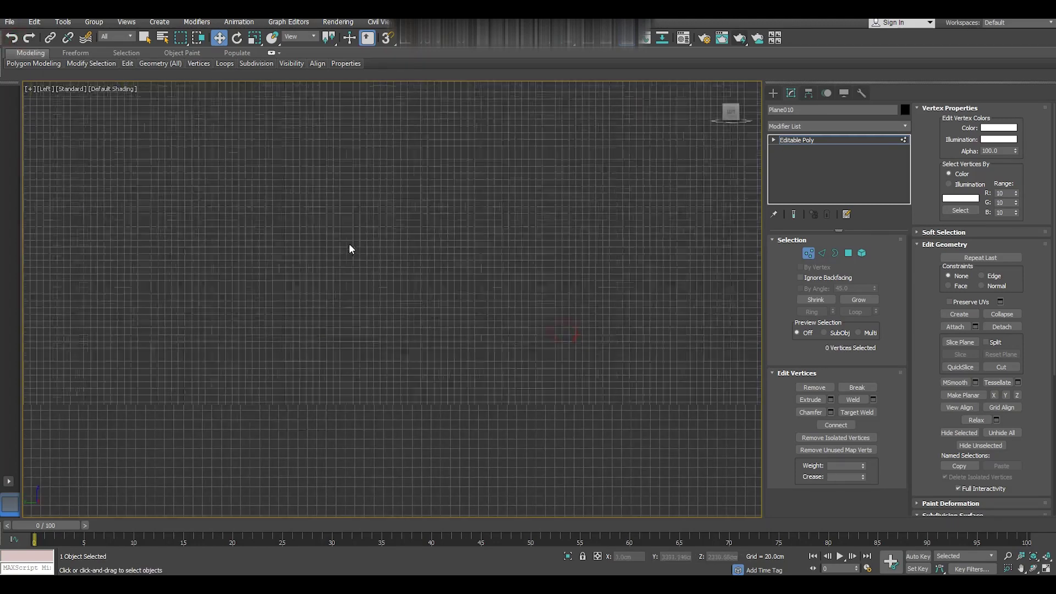
scroll(481, 266, "down", 3)
scroll(516, 341, "down", 3)
scroll(546, 322, "down", 2)
scroll(547, 322, "up", 3)
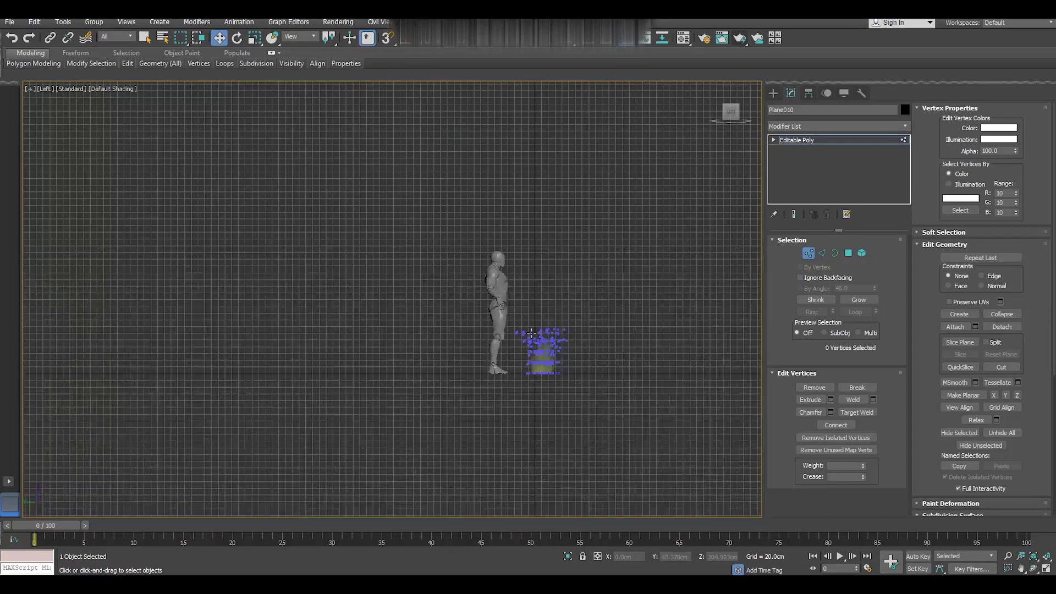
scroll(608, 435, "up", 3)
scroll(500, 335, "up", 2)
scroll(510, 404, "up", 1)
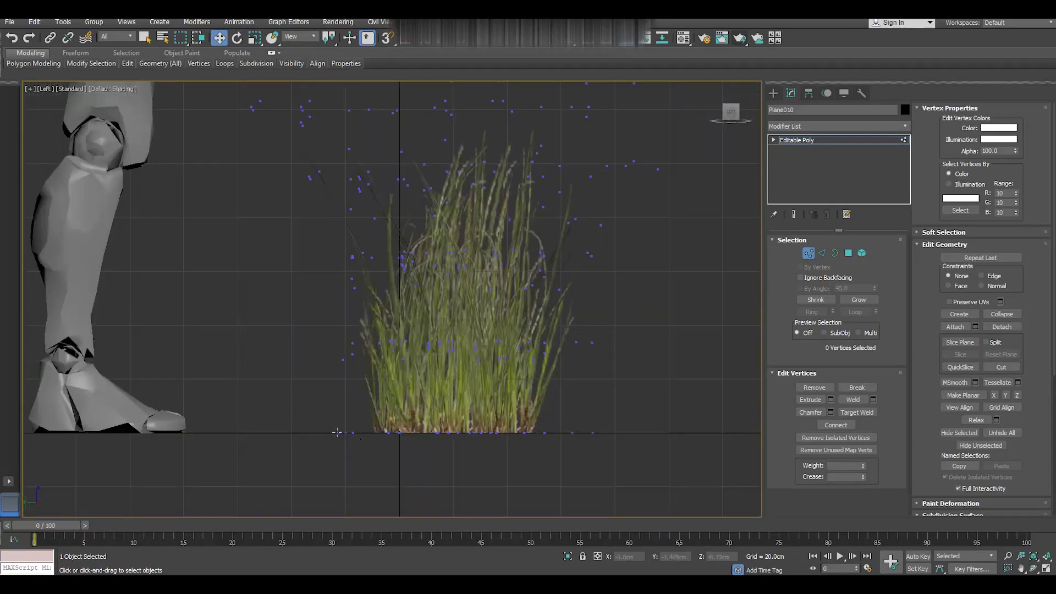
left_click_drag(500, 473, 770, 496)
middle_click_drag(652, 465, 575, 432)
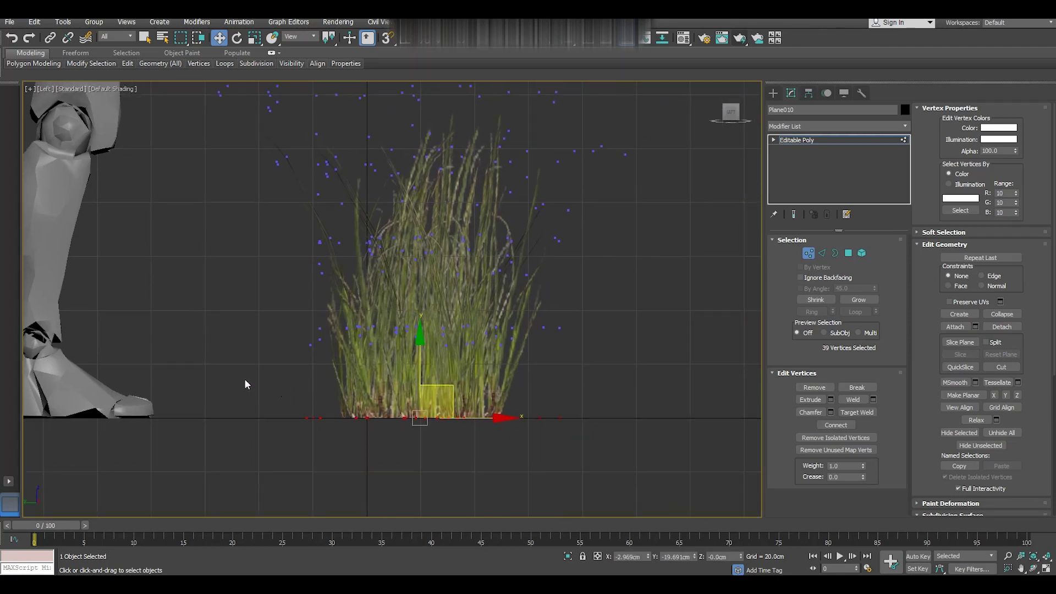
left_click_drag(159, 379, 918, 508)
Try red and black vertex colours in the Color Selector, then cancel.
left_click(995, 129)
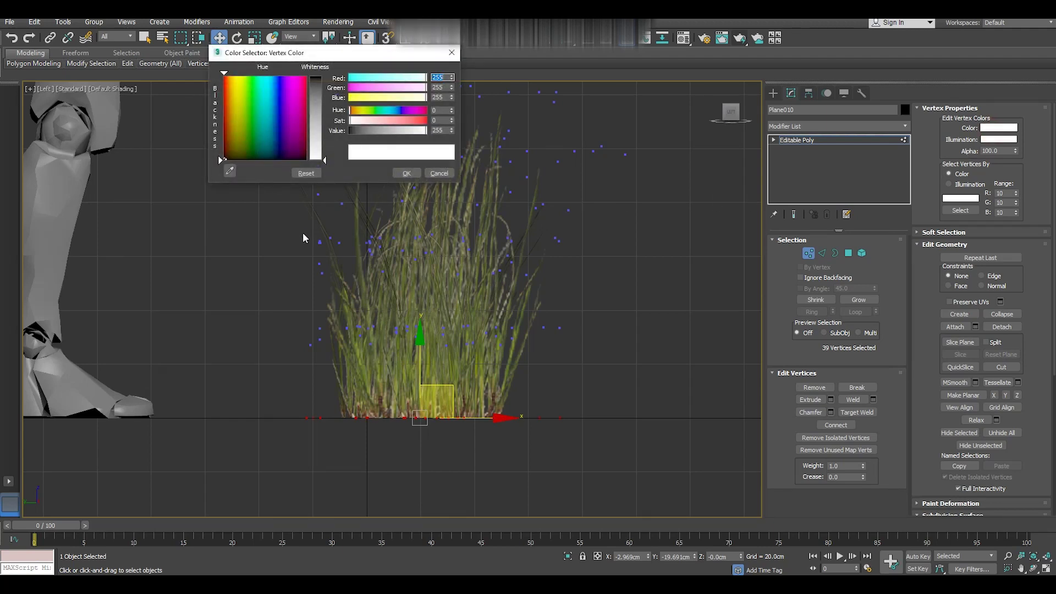
left_click(224, 81)
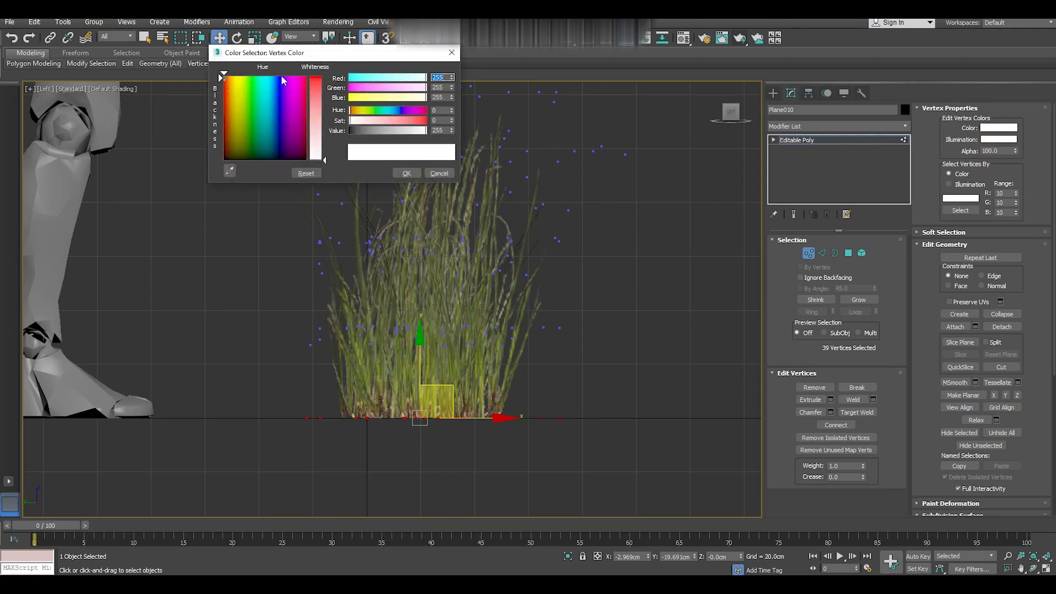
left_click(316, 81)
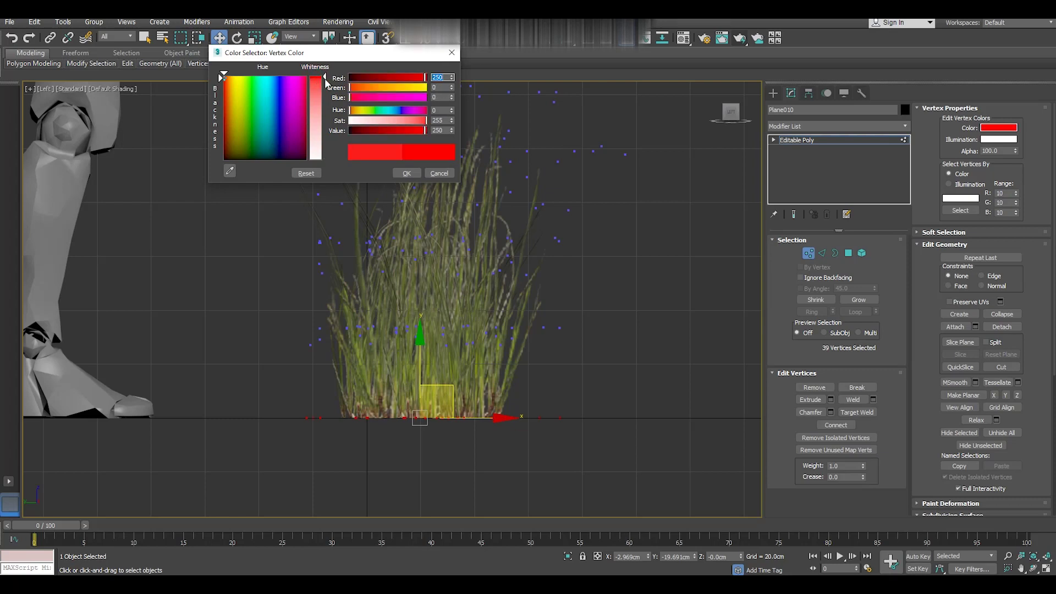
left_click(405, 173)
left_click_drag(249, 154, 247, 160)
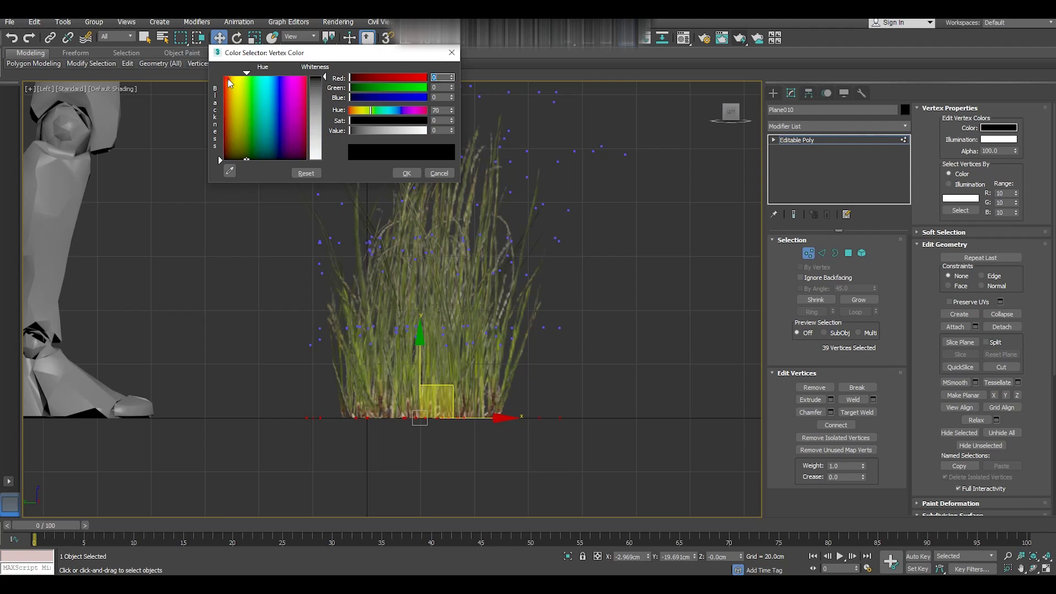
left_click_drag(230, 82, 222, 80)
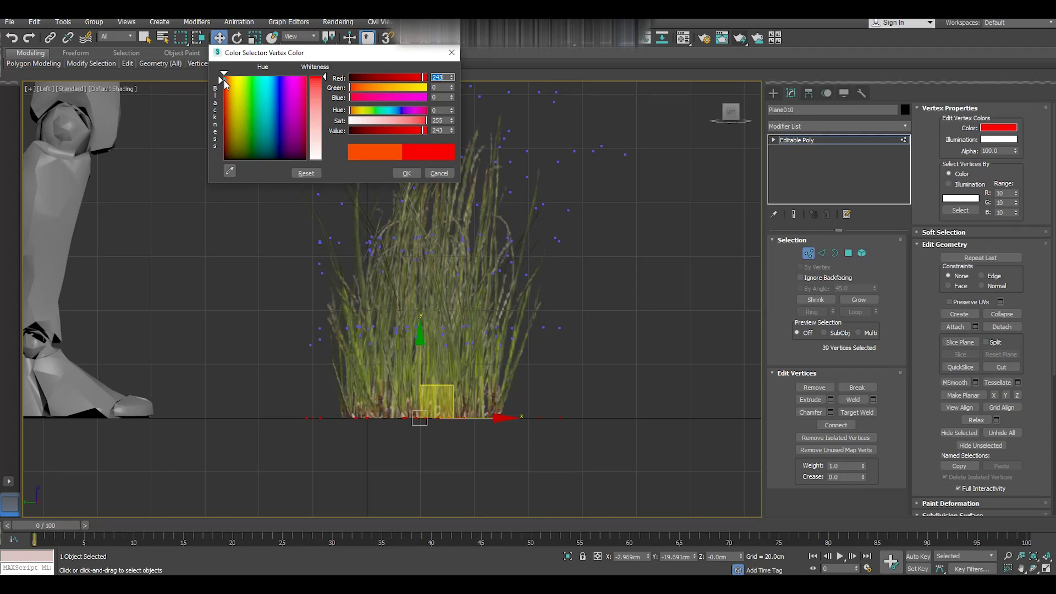
left_click(438, 173)
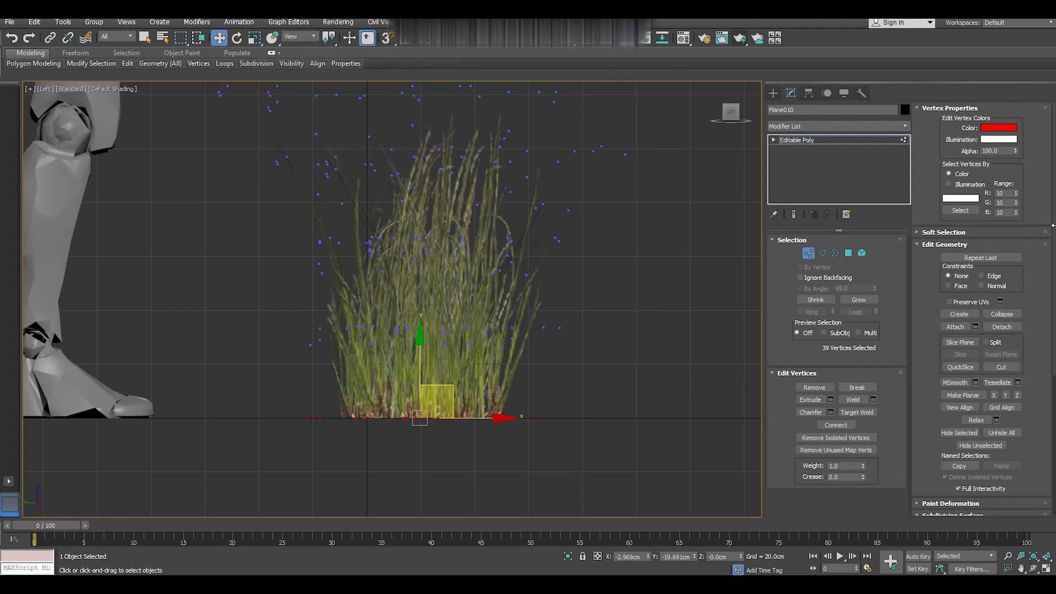
Apply black to the base vertices, then change their vertex colour to pure red.
left_click(987, 131)
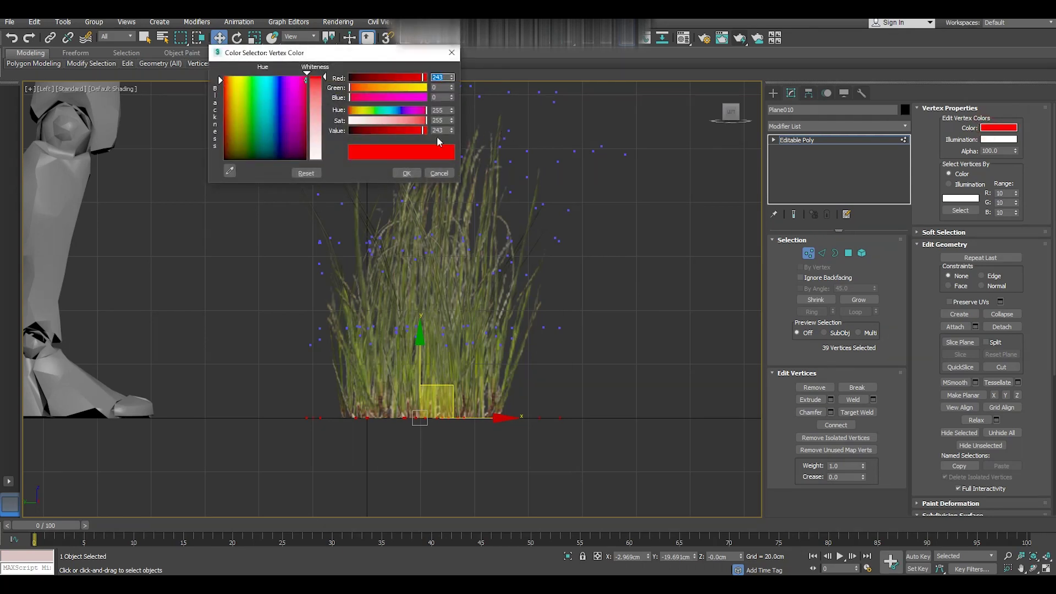
left_click(256, 159)
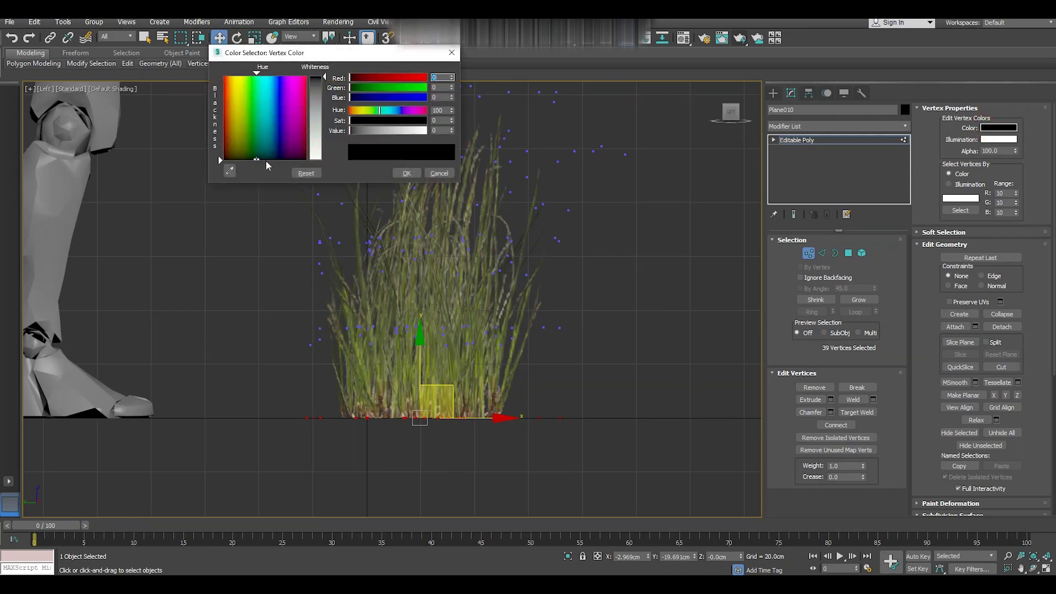
left_click(406, 173)
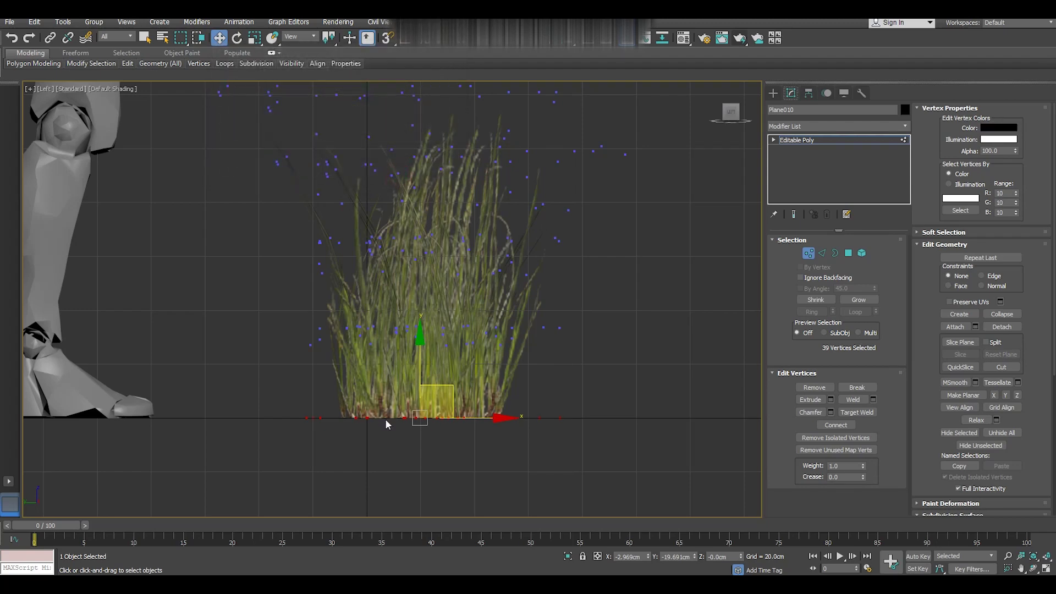
scroll(385, 418, "down", 2)
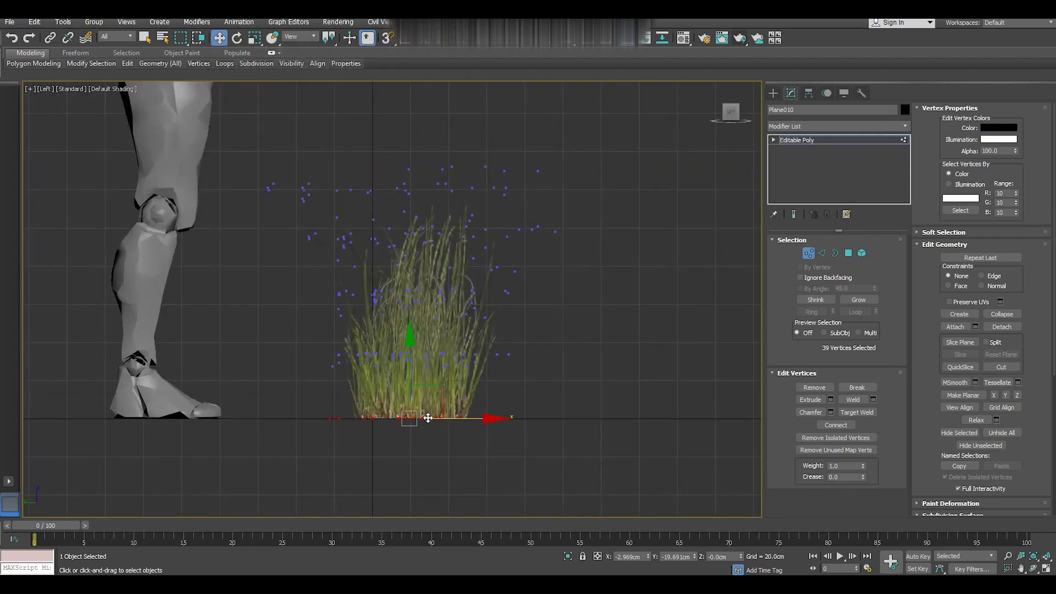
scroll(425, 418, "up", 2)
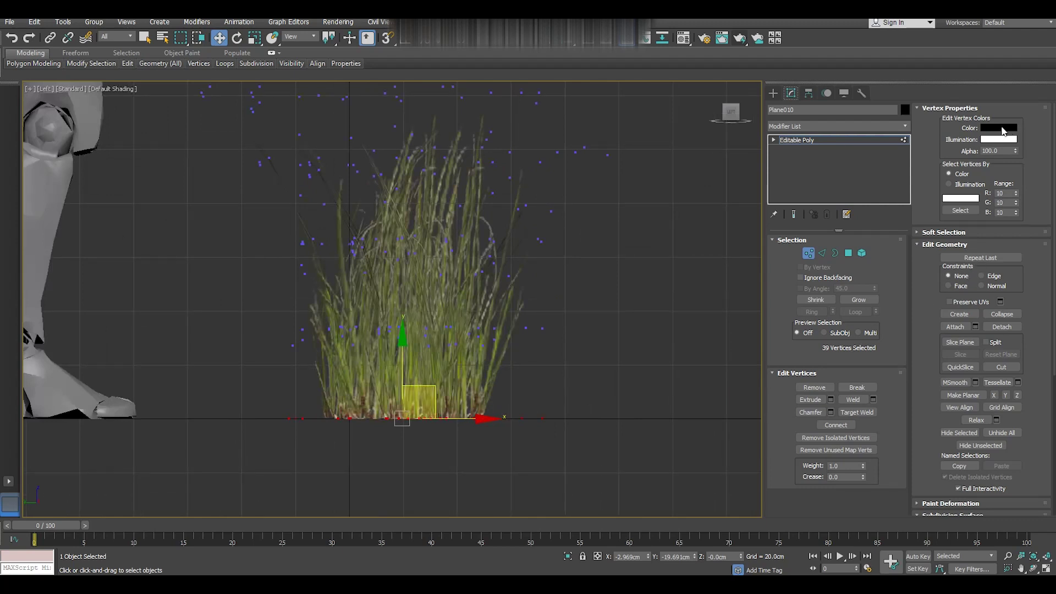
left_click(998, 128)
left_click_drag(236, 84, 224, 83)
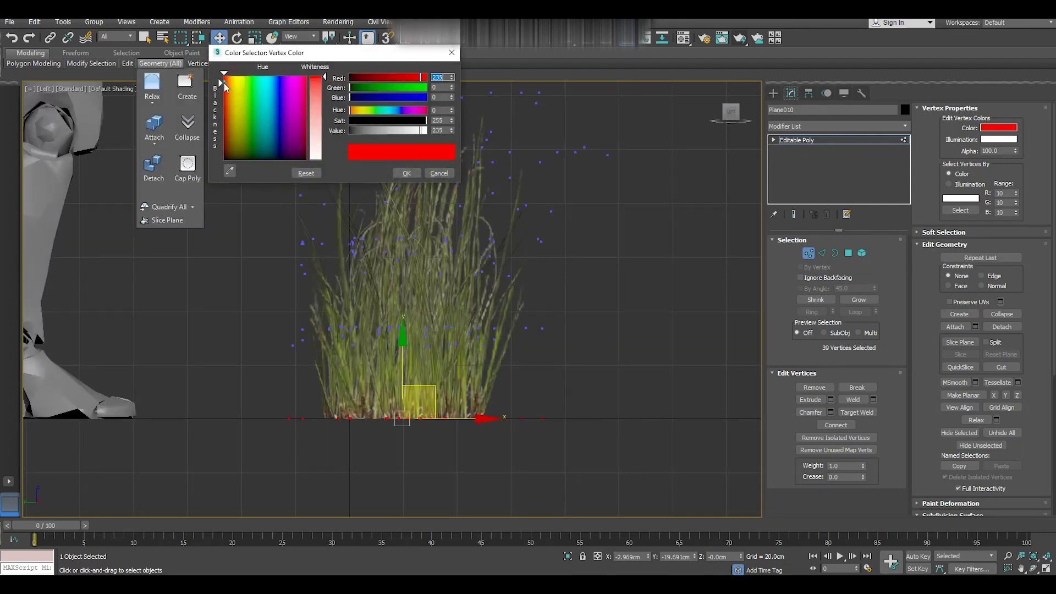
left_click(405, 174)
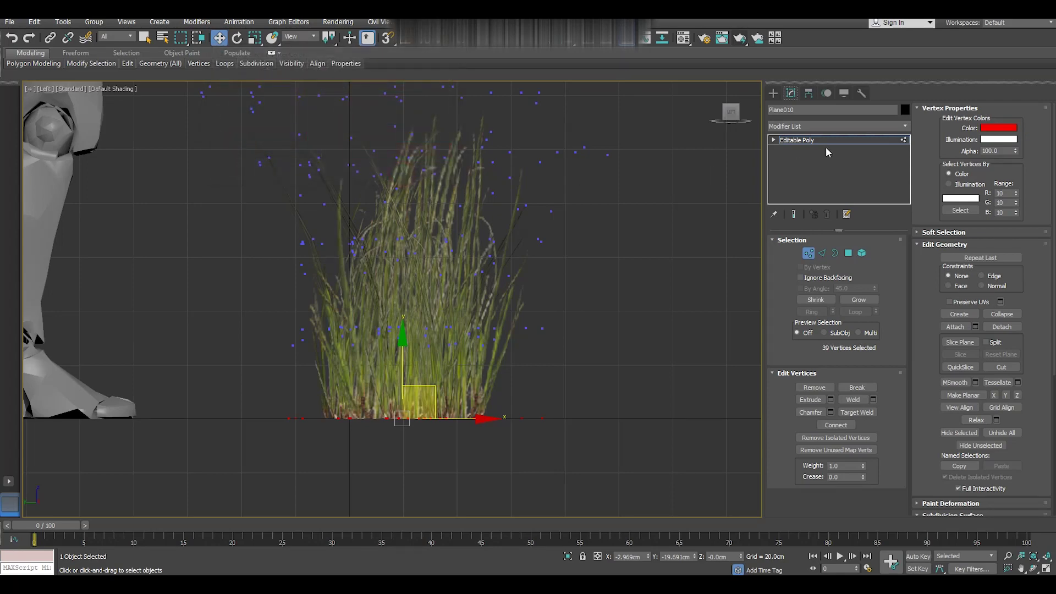
Exit Vertex level, switch to Perspective and Shift-drag Plane011 to clone it.
left_click(814, 140)
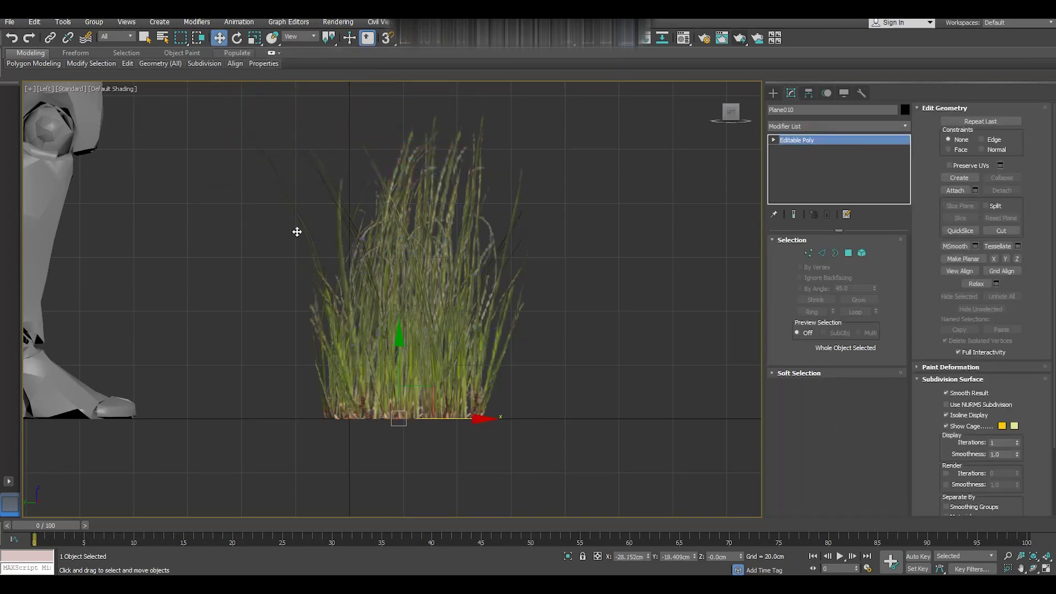
key("p")
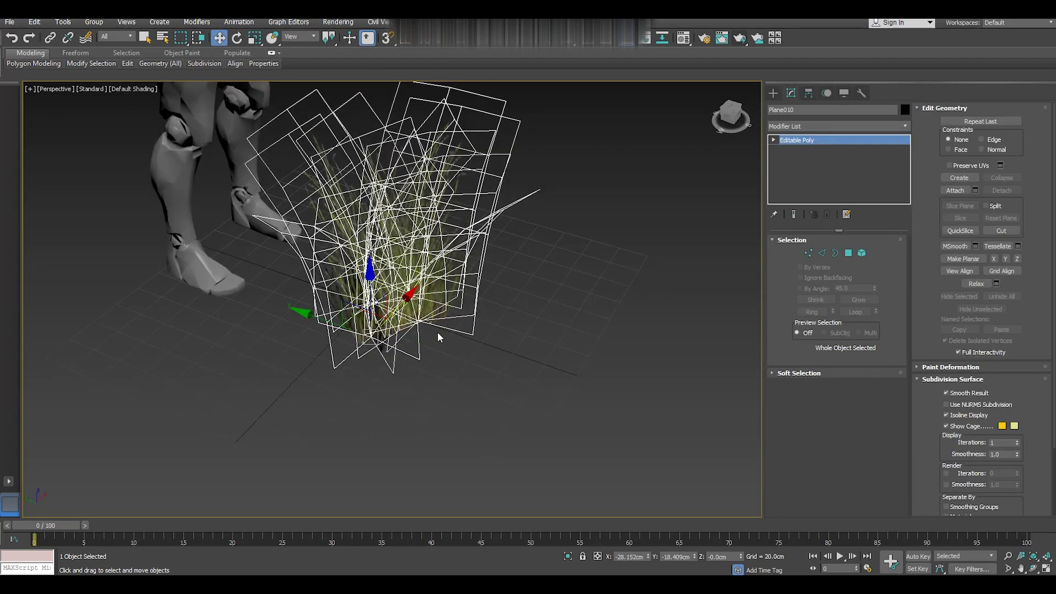
middle_click_drag(437, 332, 420, 347, "alt")
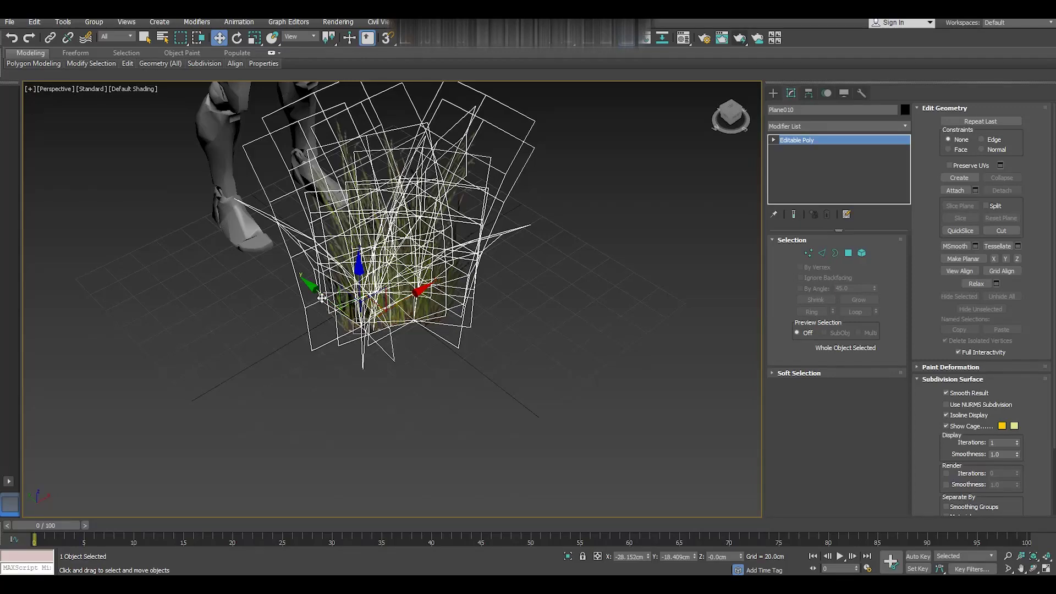
left_click(360, 317)
mouse_move(360, 318)
left_mouse_down("shift")
mouse_move(385, 339)
mouse_move(418, 316)
mouse_move(363, 333)
mouse_move(498, 250)
left_mouse_up("shift")
key("Return")
key("Return")
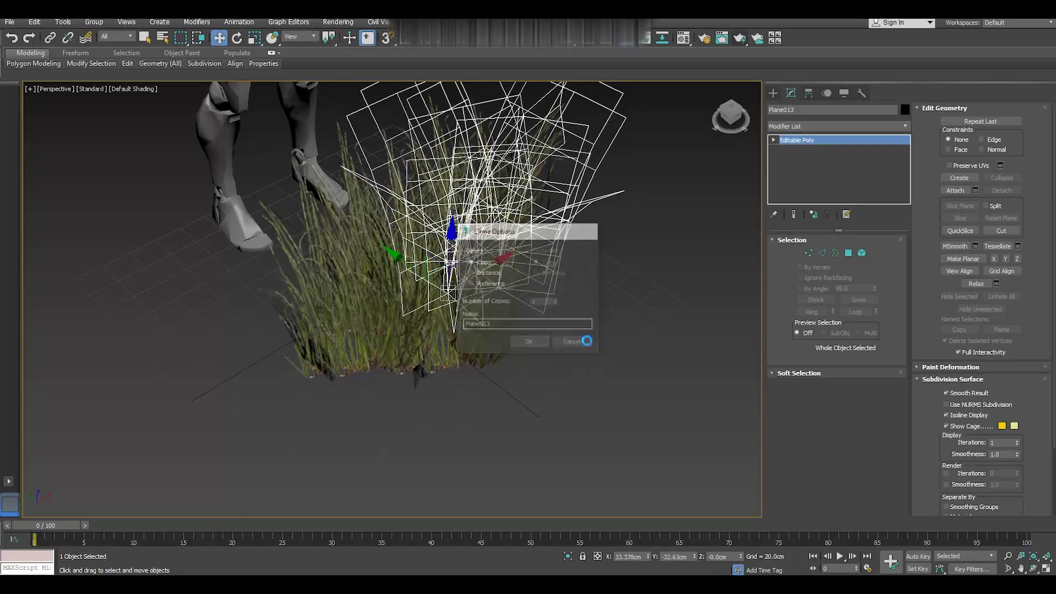
Confirm the Plane013 copy and squash Plane013 and Plane012 with Uniform Scale.
key("Return")
left_click(607, 361)
mouse_move(487, 354)
middle_mouse_down("alt")
mouse_move(411, 357)
mouse_move(498, 334)
mouse_move(518, 342)
middle_mouse_up("alt")
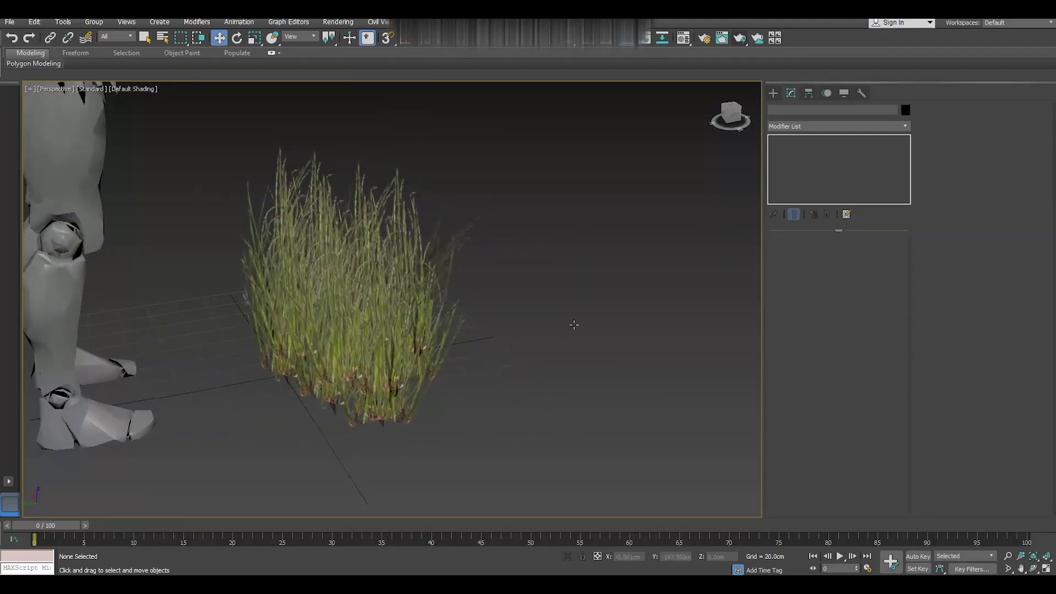
left_click(557, 358)
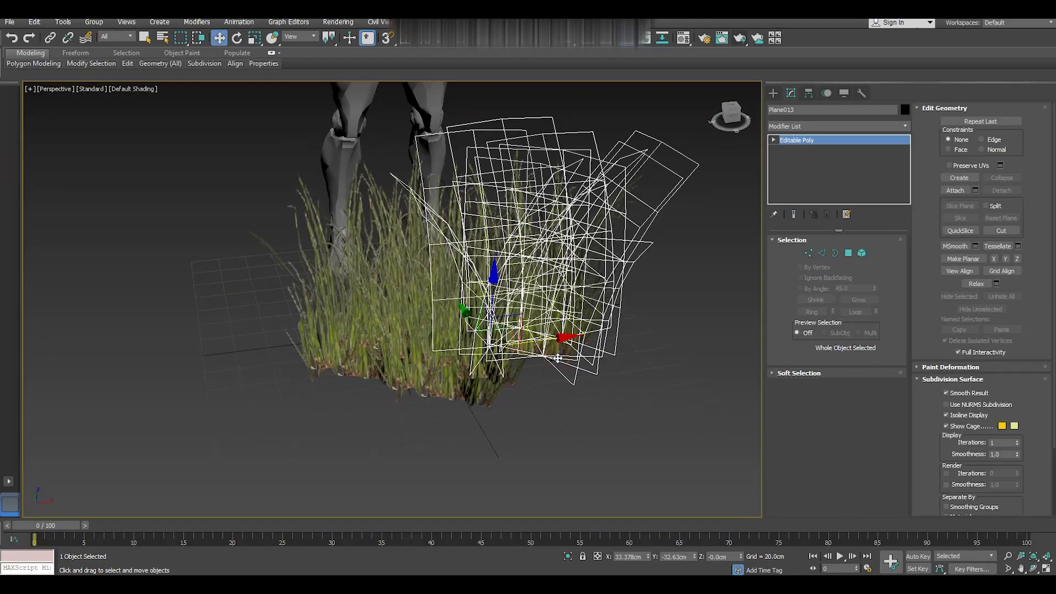
left_click(260, 40)
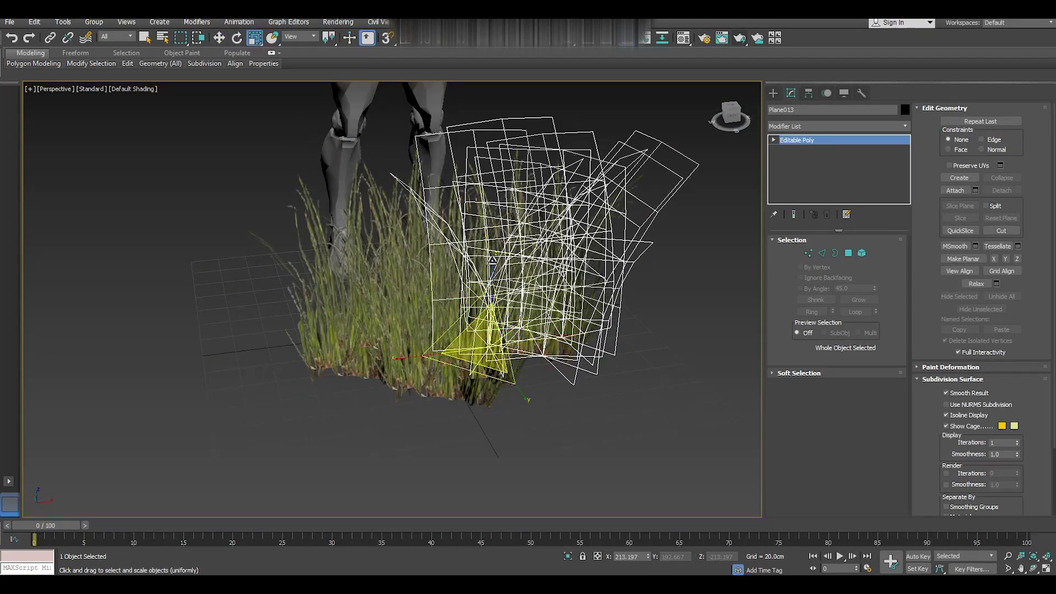
left_click_drag(492, 258, 491, 286)
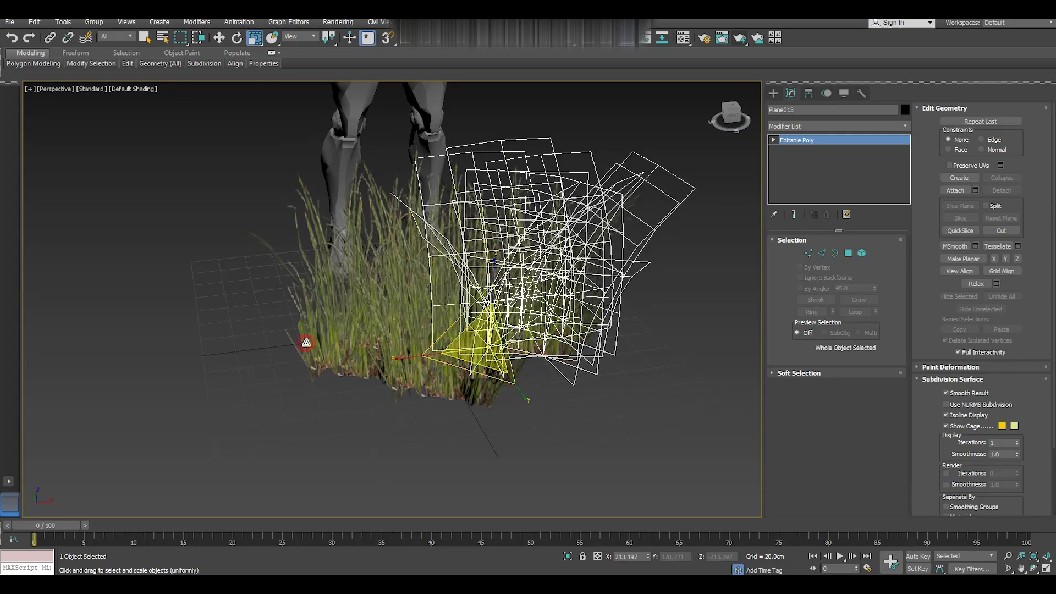
left_click(306, 342)
left_click_drag(326, 289, 325, 277)
key("w")
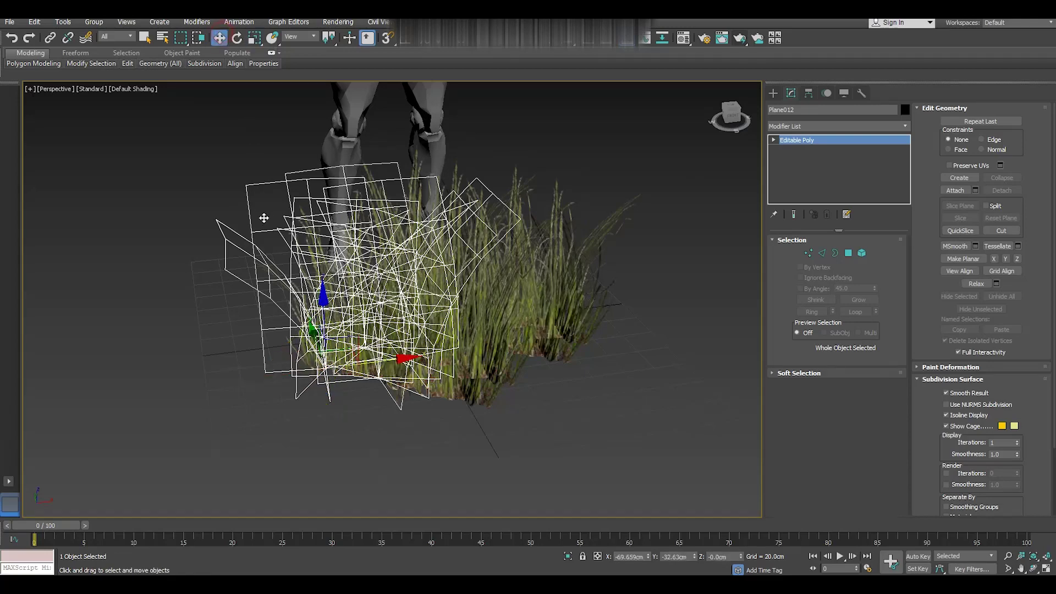
Rotate Plane011 45° on Z and shift it inward into the patch.
left_click(217, 195)
mouse_move(320, 256)
middle_mouse_down("alt")
mouse_move(478, 292)
mouse_move(477, 303)
middle_mouse_up("alt")
left_click(435, 274)
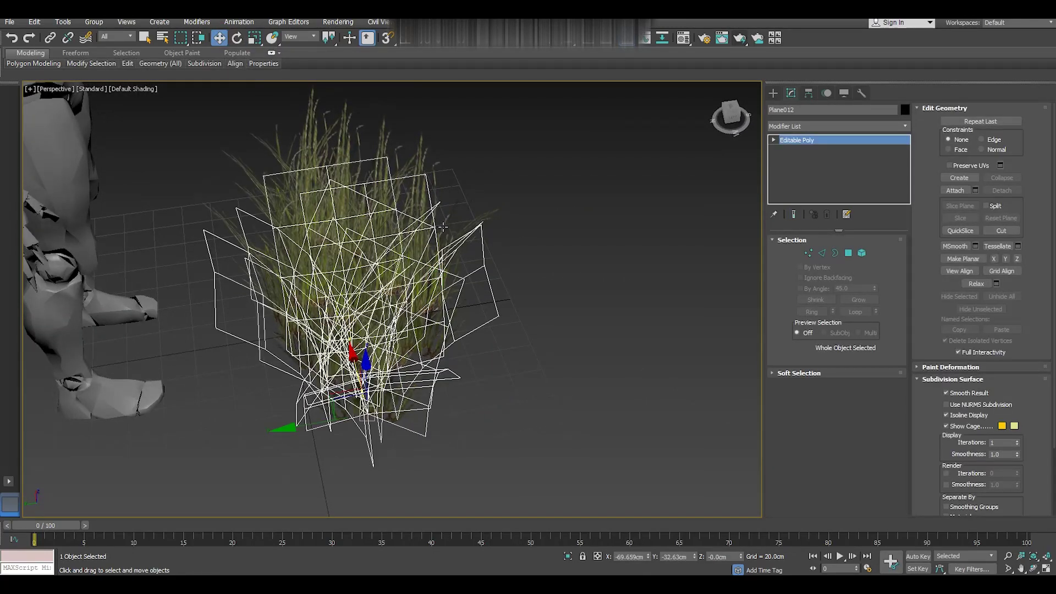
mouse_move(443, 227)
middle_mouse_down("alt")
mouse_move(487, 325)
mouse_move(485, 281)
middle_mouse_up("alt")
left_click(489, 277)
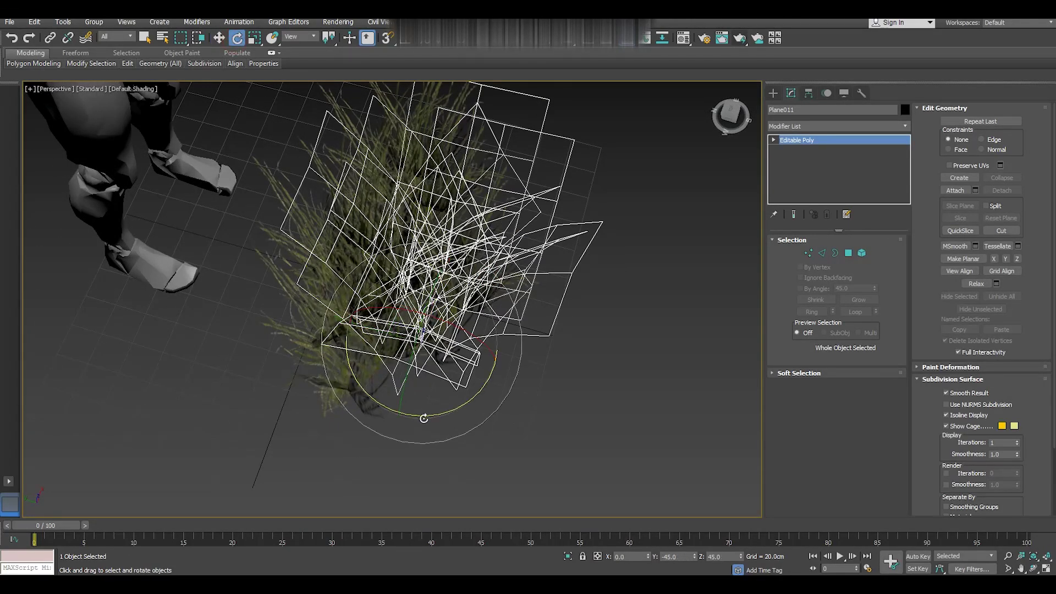
left_click_drag(424, 418, 520, 388)
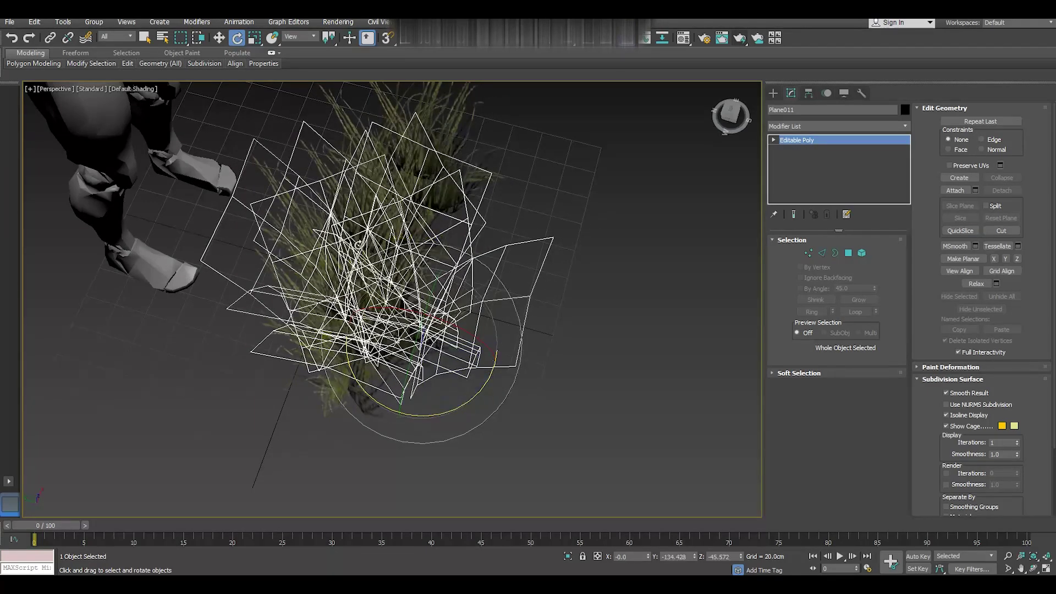
left_click_drag(439, 298, 441, 261)
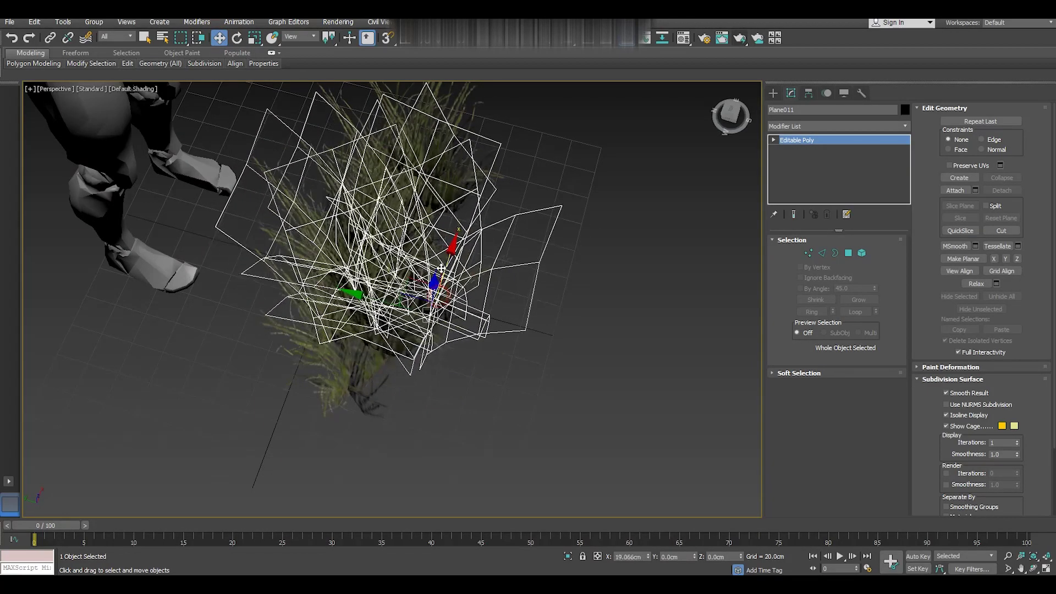
left_click_drag(389, 300, 388, 301)
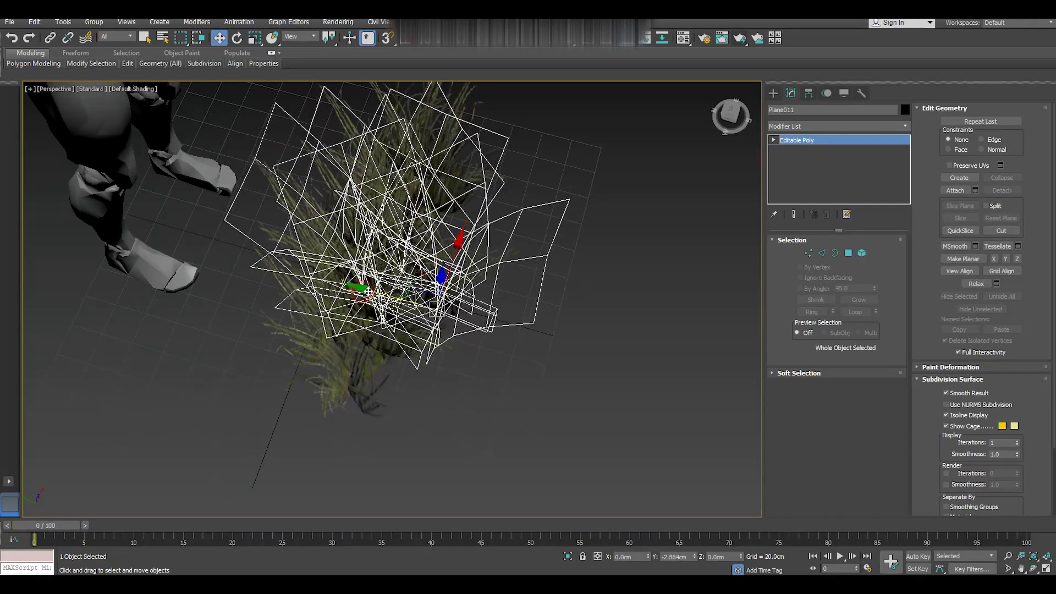
left_click(589, 412)
mouse_move(572, 395)
middle_mouse_down("alt")
mouse_move(578, 344)
mouse_move(568, 394)
mouse_move(513, 332)
mouse_move(455, 304)
mouse_move(401, 300)
mouse_move(313, 338)
mouse_move(453, 329)
mouse_move(435, 330)
middle_mouse_up("alt")
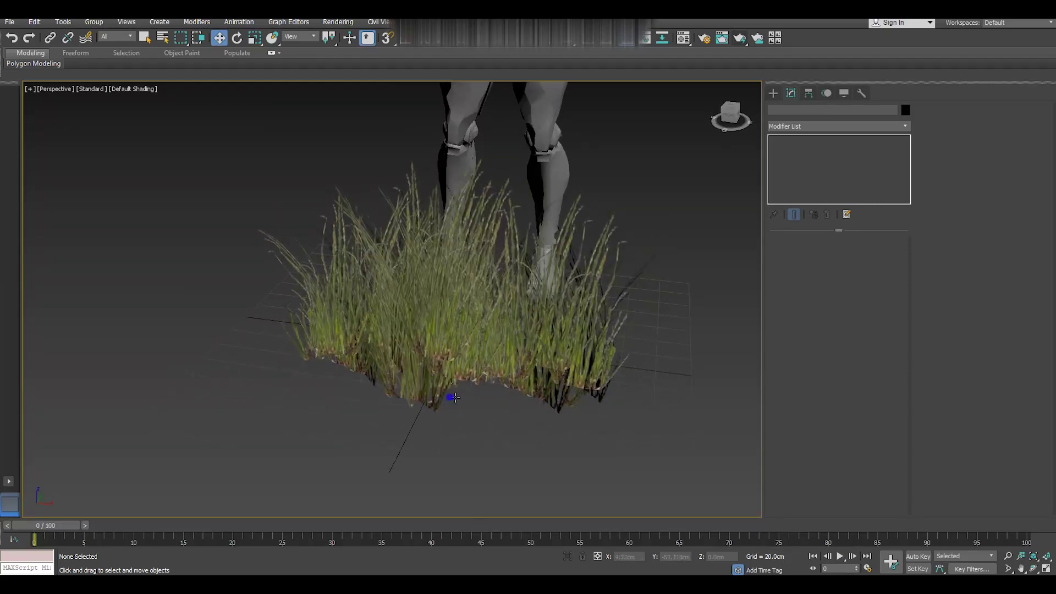
Select Plane010 and orbit around the grass patch, undoing the last change.
mouse_move(455, 397)
middle_mouse_down("alt")
mouse_move(546, 411)
mouse_move(501, 442)
mouse_move(435, 358)
middle_mouse_up("alt")
left_click(396, 281)
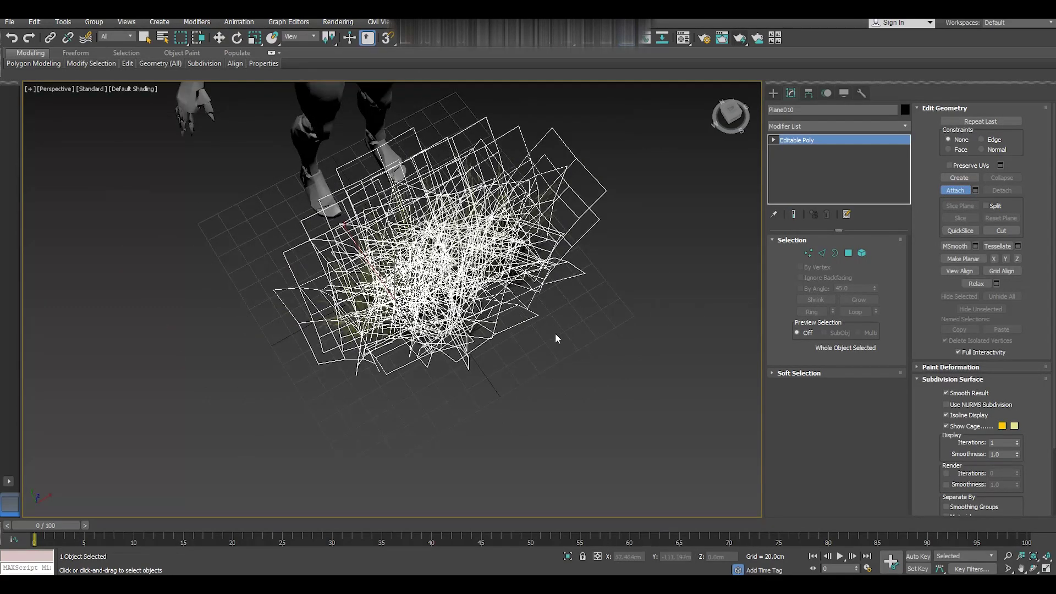
mouse_move(466, 310)
middle_mouse_down("alt")
mouse_move(667, 295)
mouse_move(594, 292)
middle_mouse_up("alt")
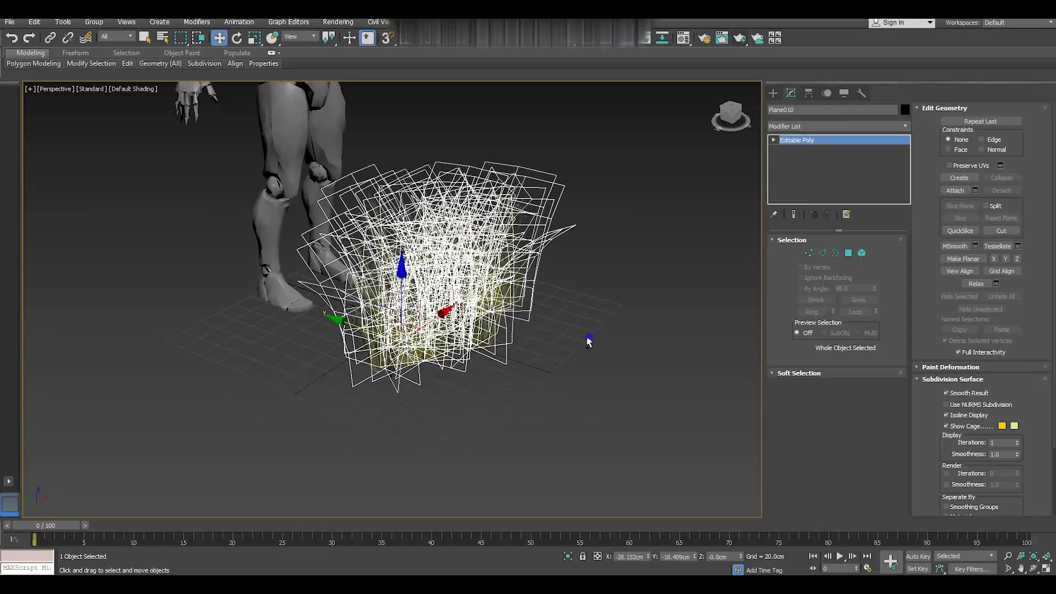
mouse_move(587, 341)
middle_mouse_down("alt")
mouse_move(497, 322)
mouse_move(513, 377)
middle_mouse_up("alt")
scroll(437, 302, "up", 3)
scroll(437, 302, "up", 3)
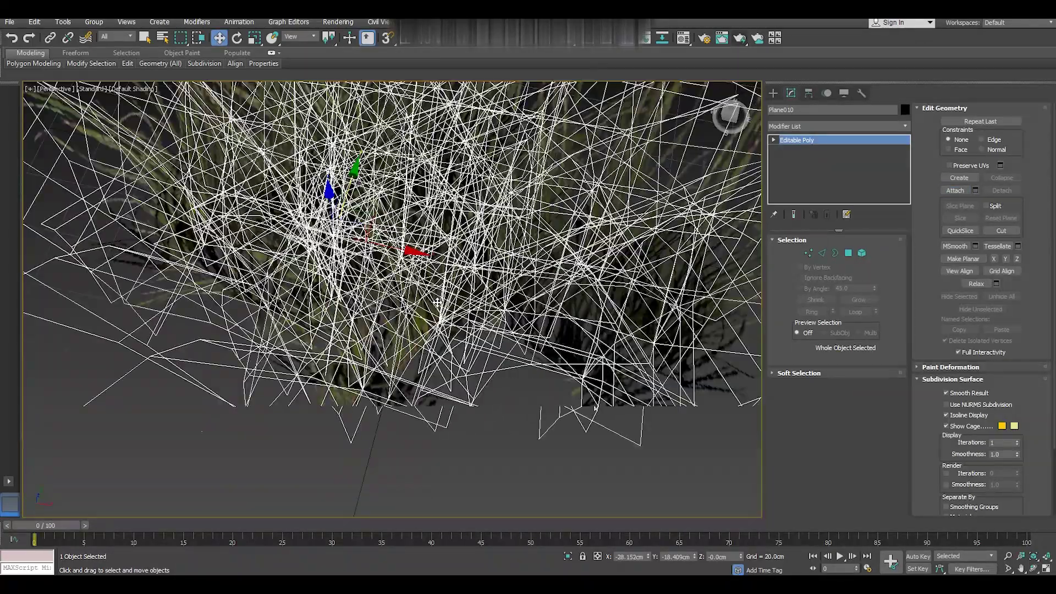
scroll(437, 303, "down", 3)
middle_click_drag(437, 302, 435, 242, "alt")
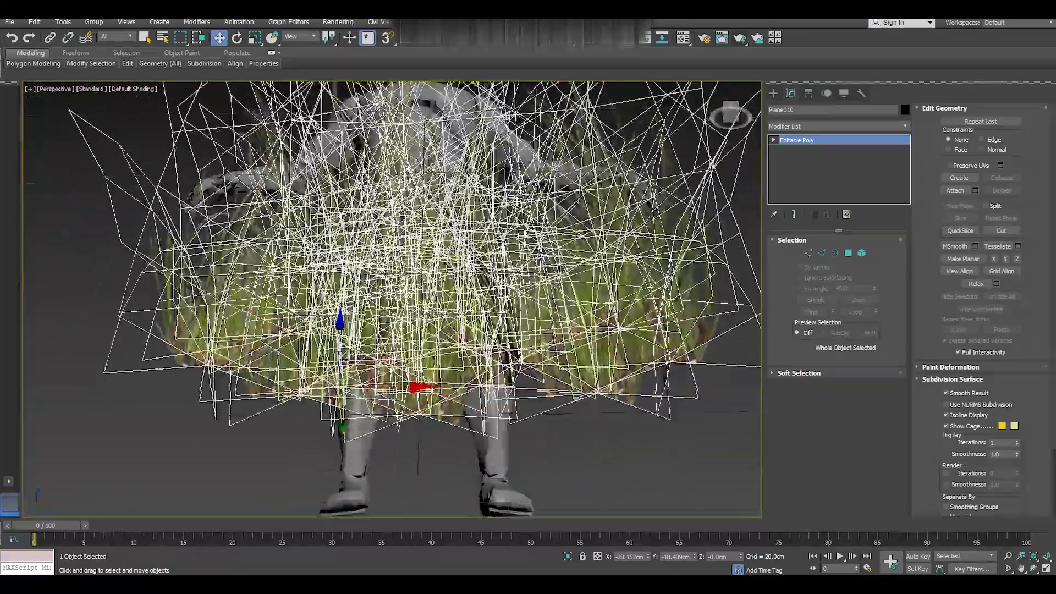
middle_click_drag(465, 338, 475, 379, "alt")
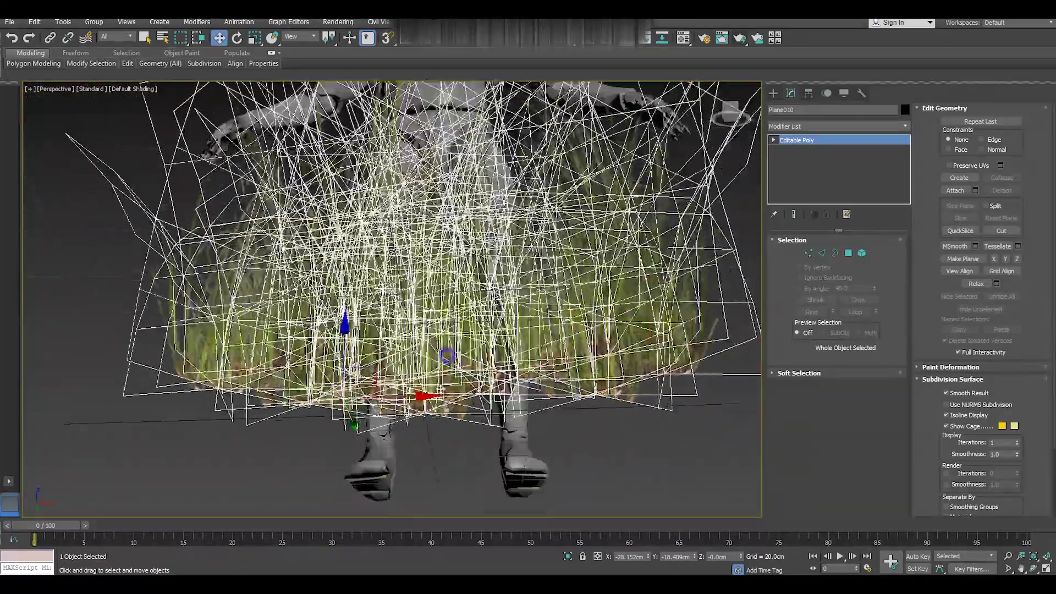
mouse_move(433, 304)
middle_mouse_down("alt")
mouse_move(418, 247)
mouse_move(381, 337)
mouse_move(401, 321)
mouse_move(408, 256)
middle_mouse_up("alt")
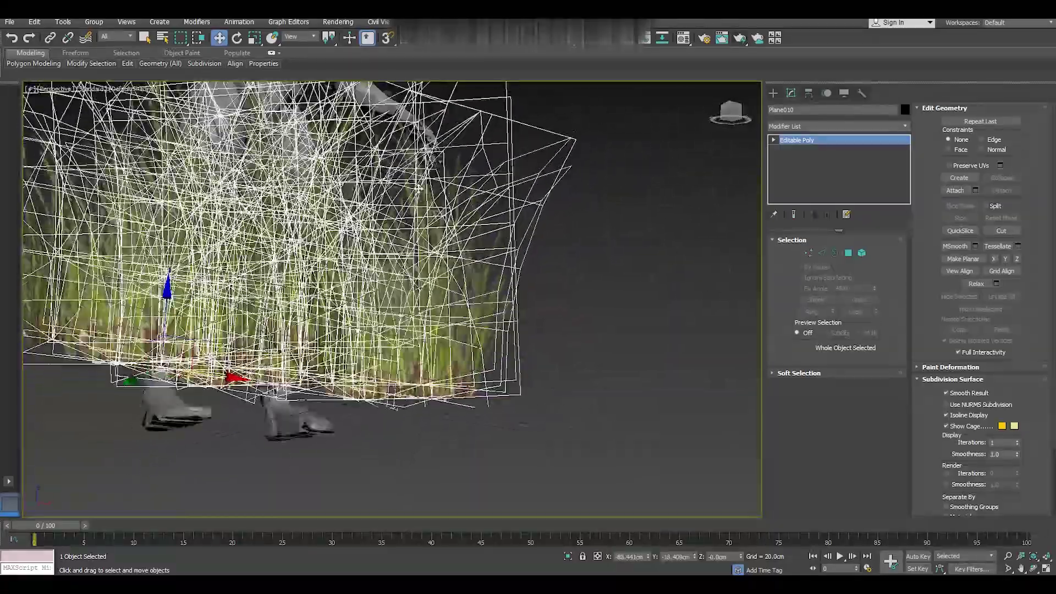
left_click(12, 38)
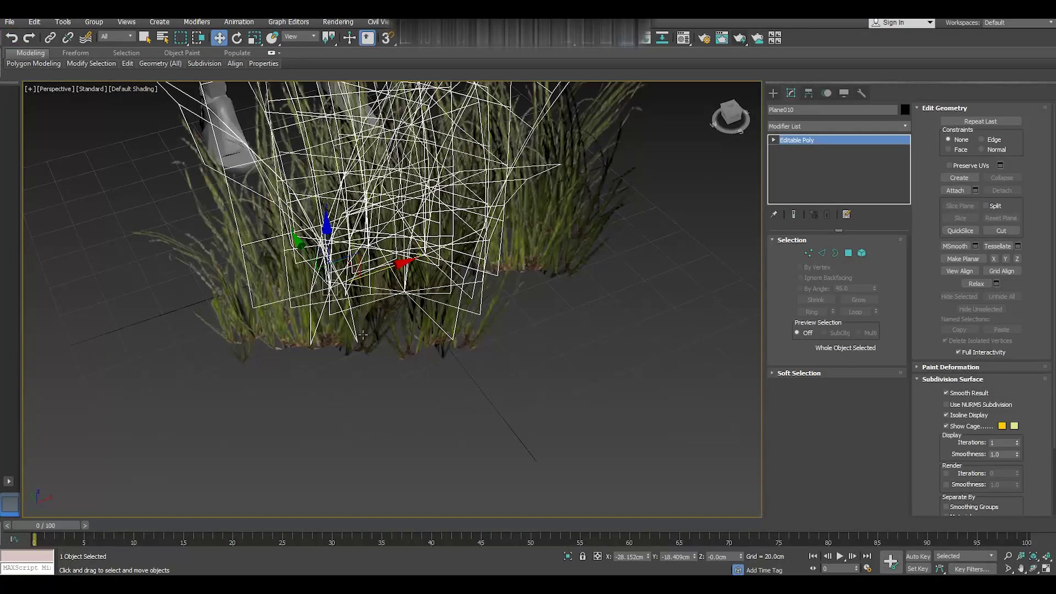
Select Plane013 and attach the neighbouring grass clumps into it.
middle_click_drag(363, 334, 461, 338, "alt")
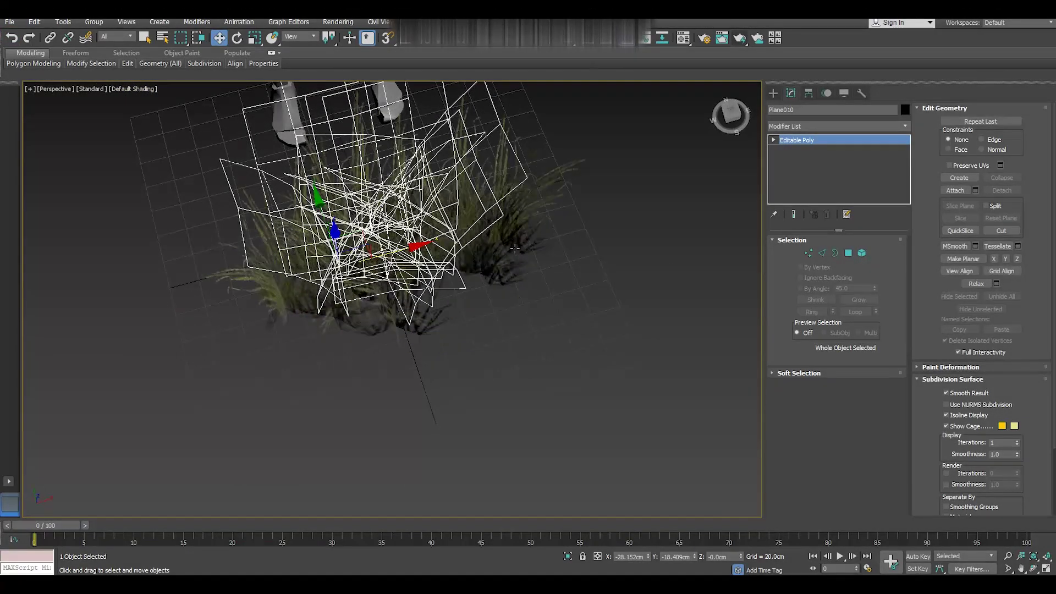
left_click(558, 192)
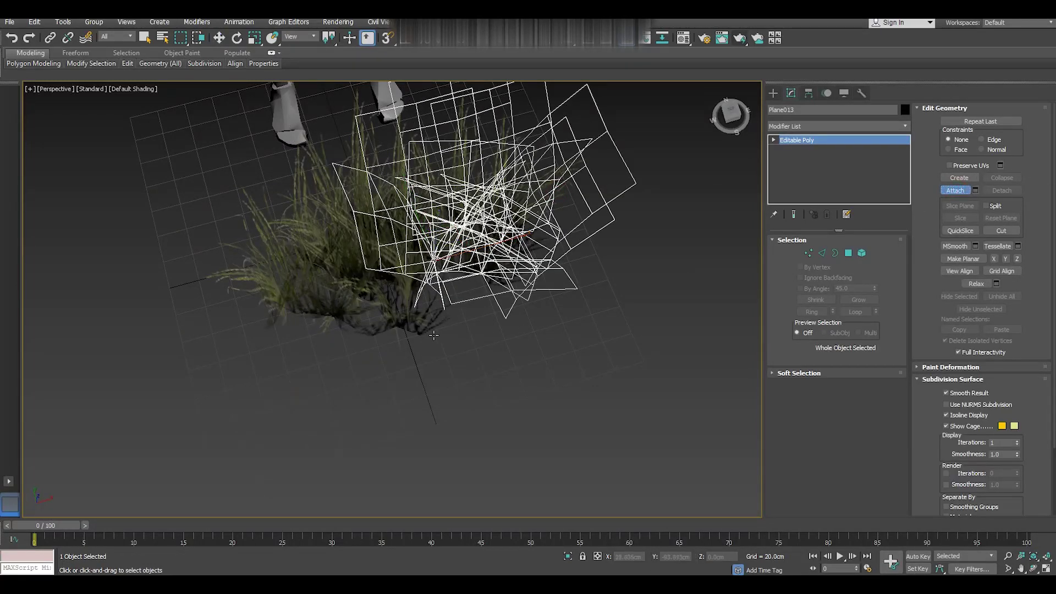
left_click_drag(256, 299, 253, 296)
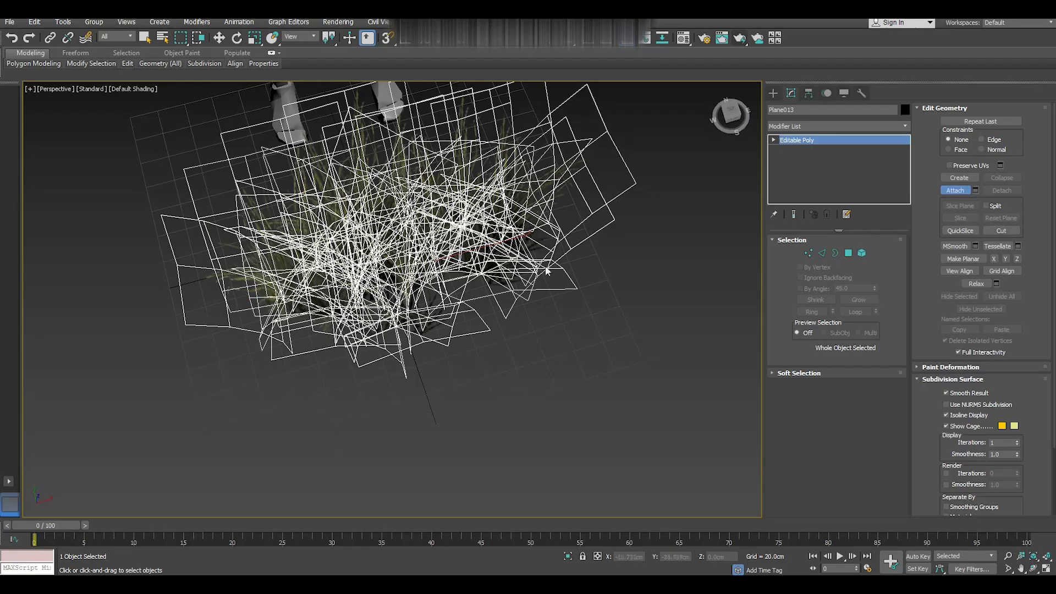
middle_click_drag(546, 270, 655, 253, "alt")
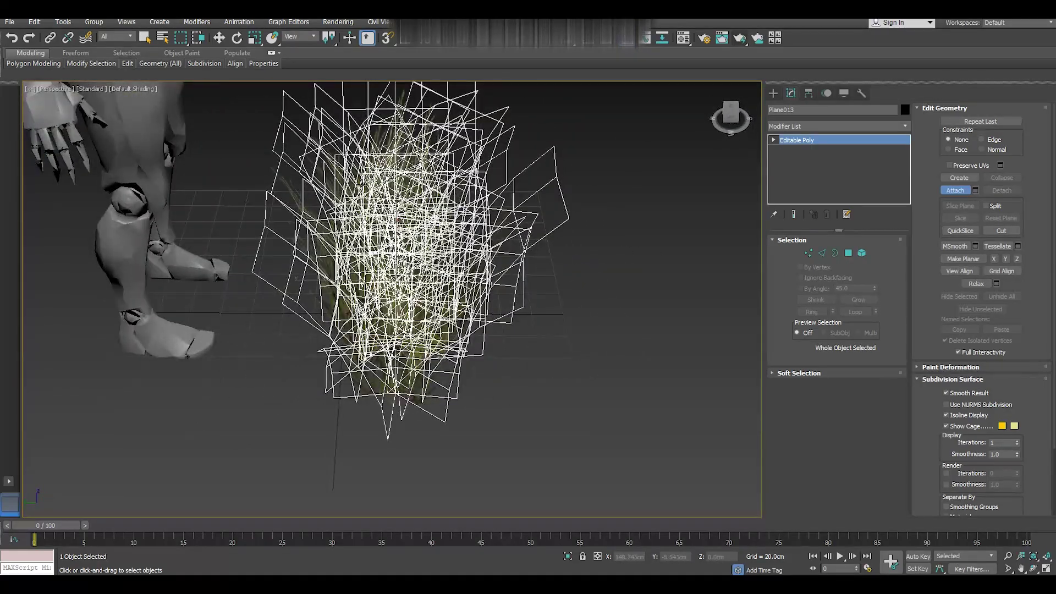
middle_click_drag(587, 329, 588, 379, "alt")
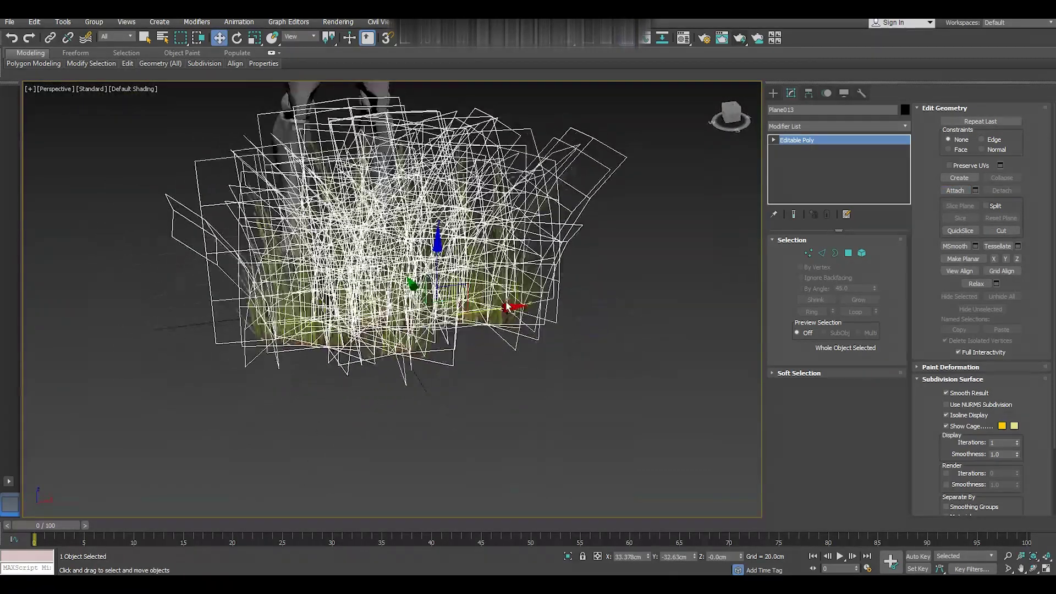
mouse_move(456, 344)
middle_mouse_down("alt")
mouse_move(493, 389)
mouse_move(497, 429)
mouse_move(509, 412)
middle_mouse_up("alt")
Snap Plane013's pivot to the grass base using Affect Pivot Only.
key("z")
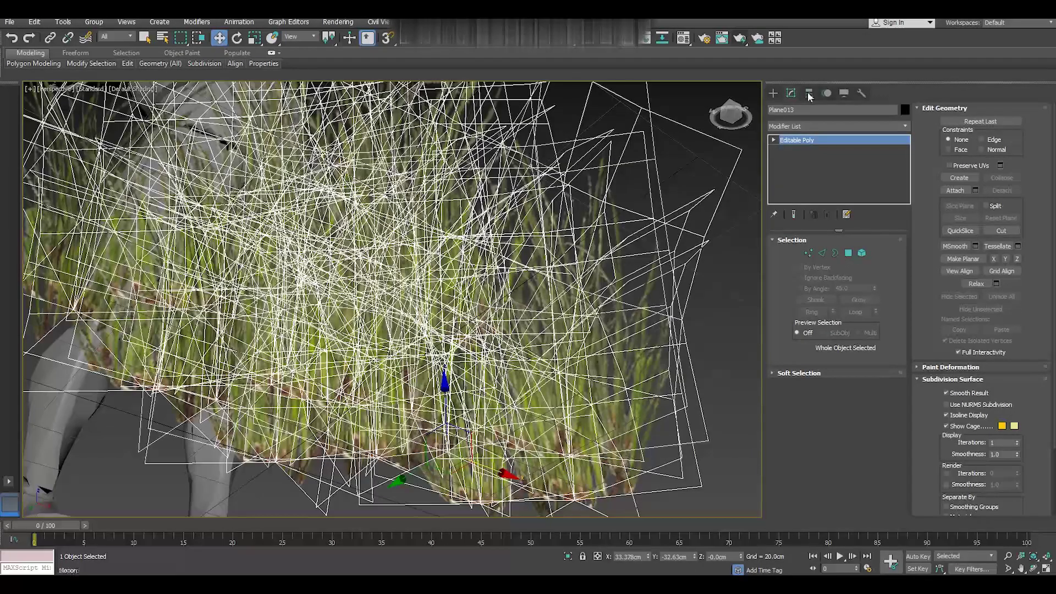
left_click(809, 94)
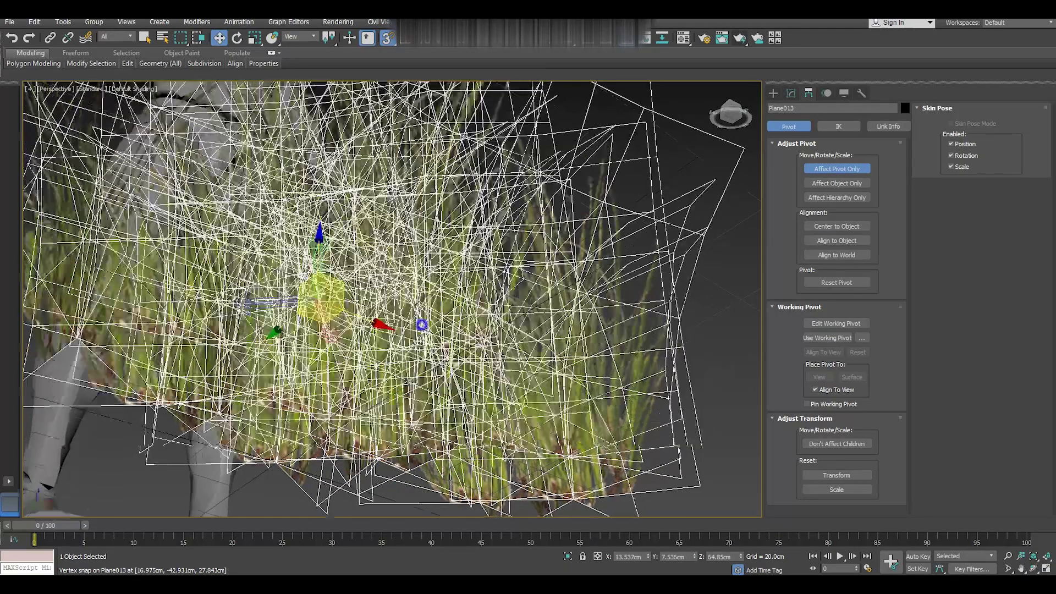
middle_click_drag(341, 303, 385, 275, "alt")
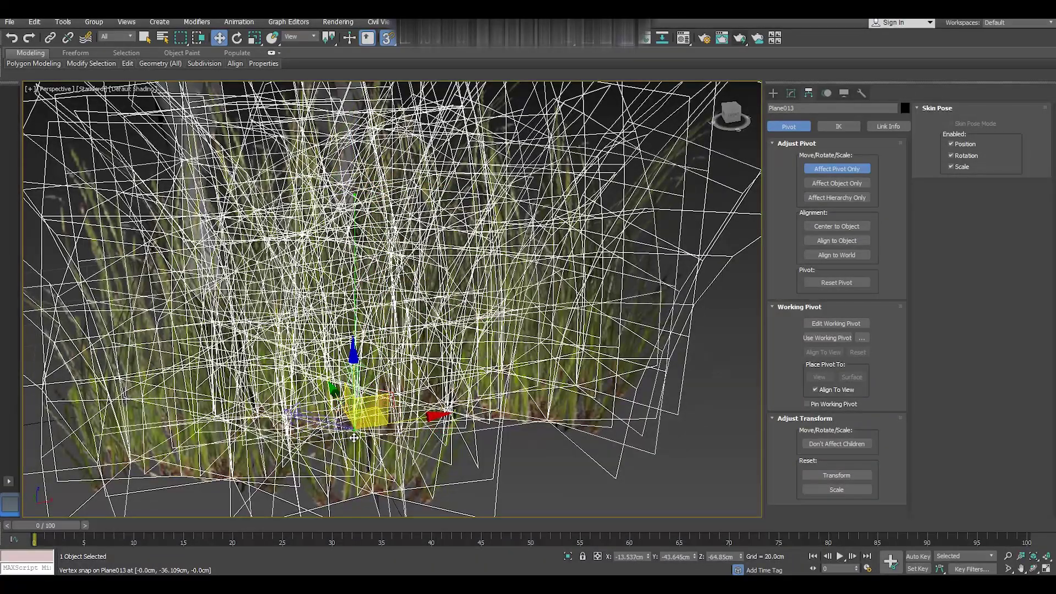
left_click_drag(354, 437, 354, 437)
middle_click_drag(353, 437, 811, 220, "alt")
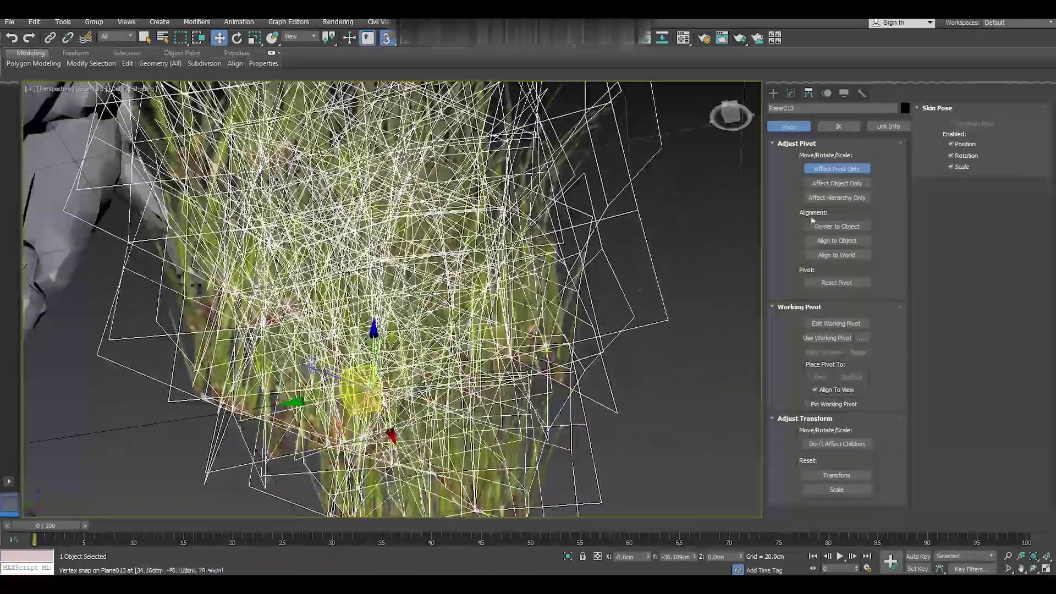
Move the grass patch to the world origin at 0, 0, 0.
left_click(791, 93)
middle_click_drag(385, 330, 379, 376, "alt")
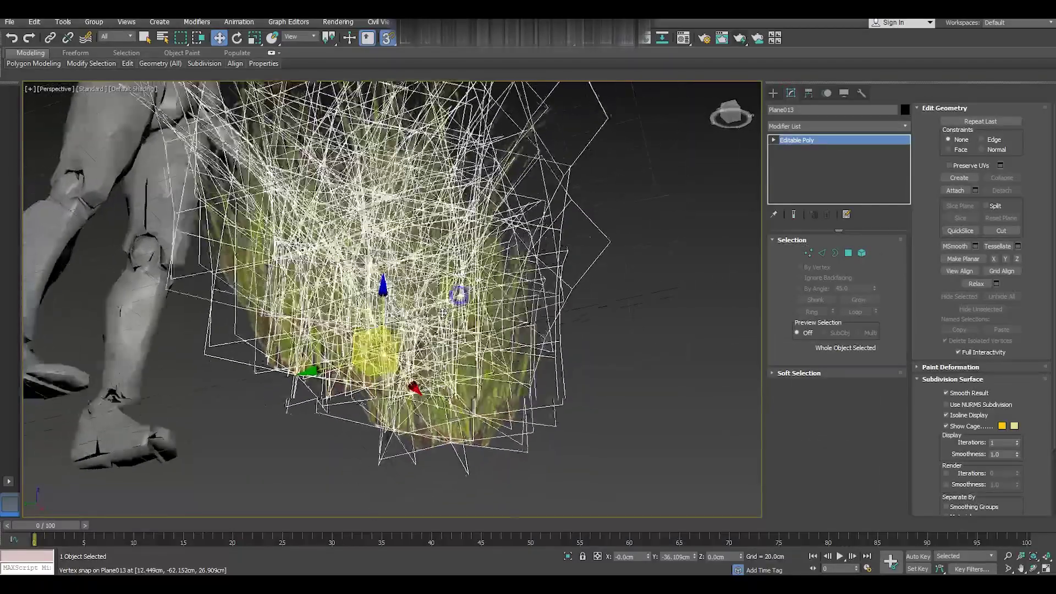
mouse_move(375, 380)
left_mouse_down()
mouse_move(292, 368)
mouse_move(299, 375)
left_mouse_up()
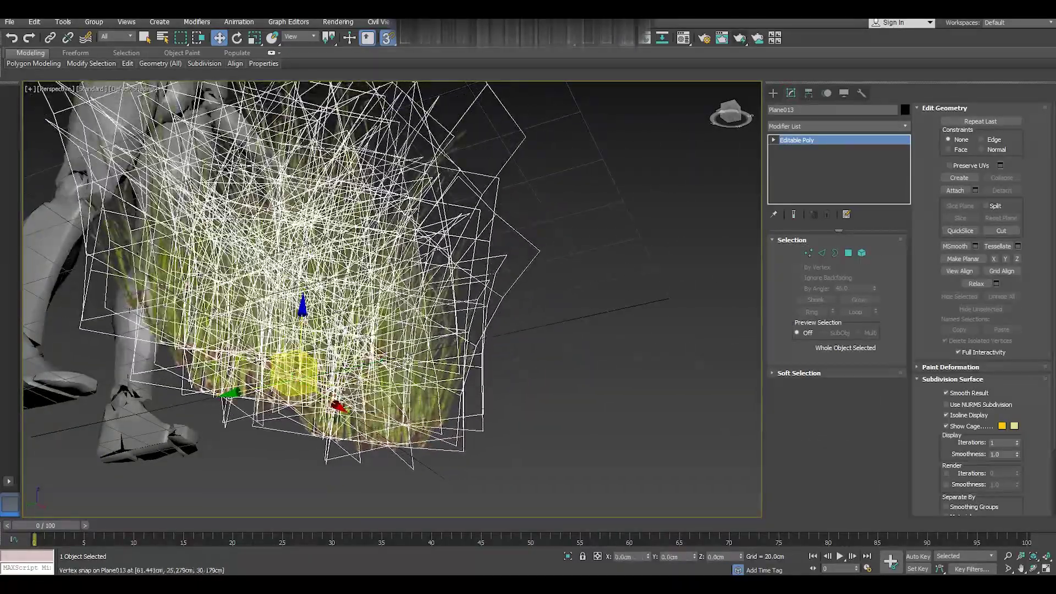
mouse_move(409, 360)
middle_mouse_down("alt")
mouse_move(377, 420)
mouse_move(414, 377)
middle_mouse_up("alt")
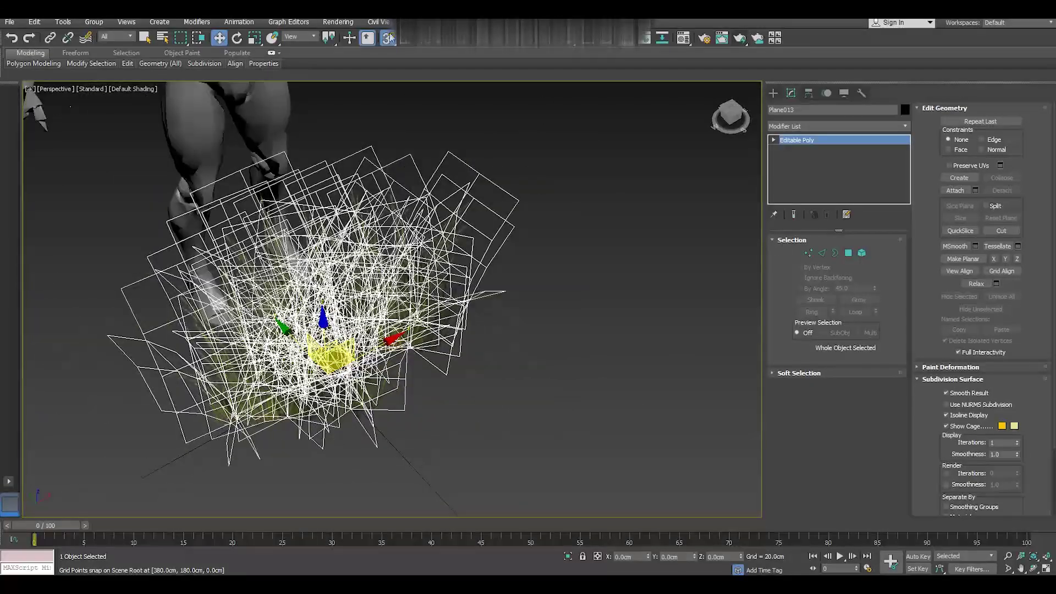
Save the scene and export Plane013 as Grass FBX into the Barn folder.
left_click(9, 22)
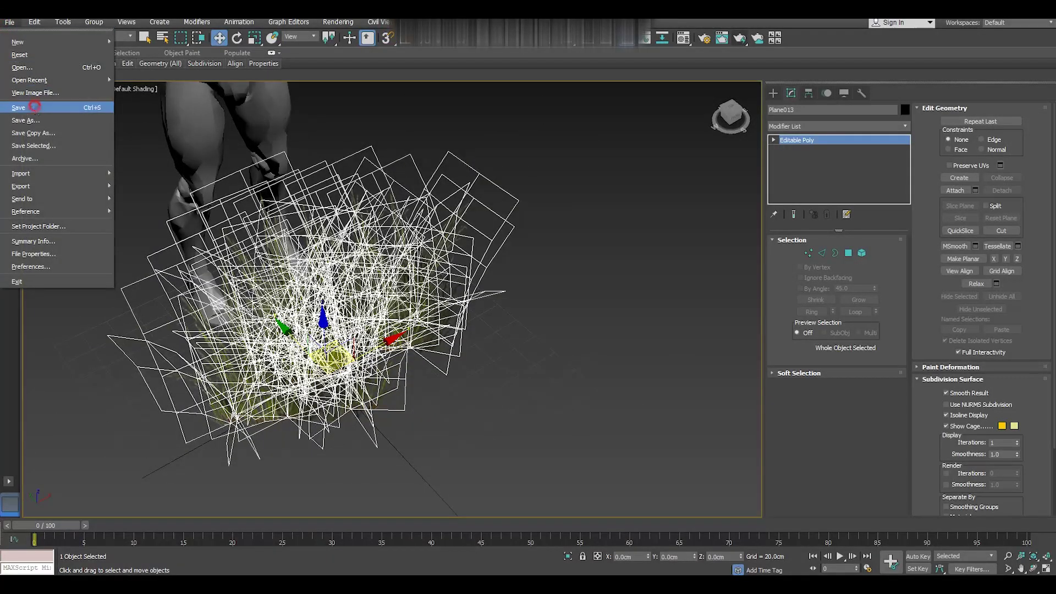
left_click(34, 107)
left_click(9, 22)
left_click(44, 177)
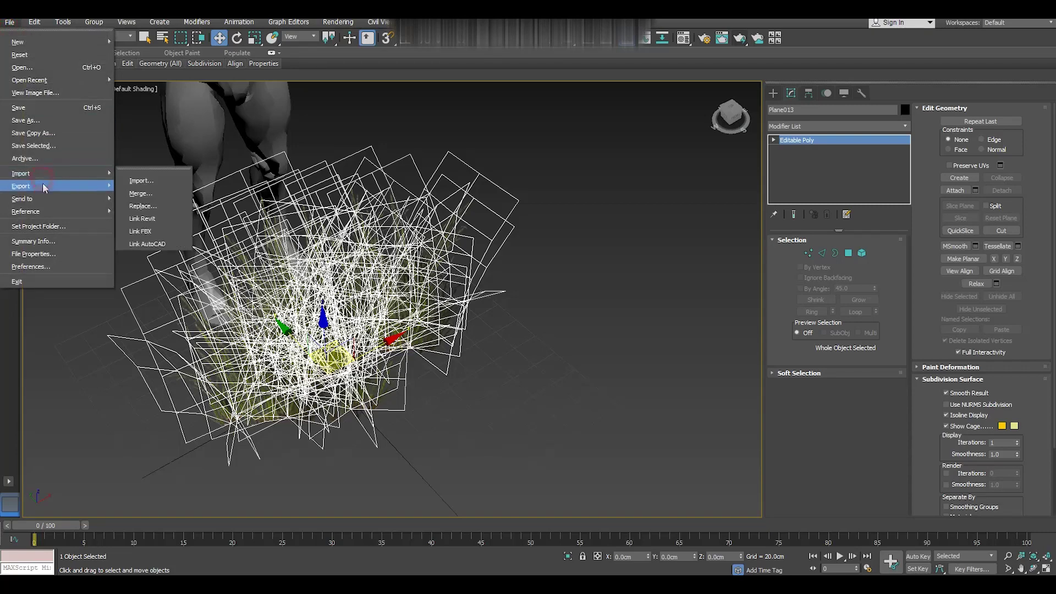
left_click(149, 205)
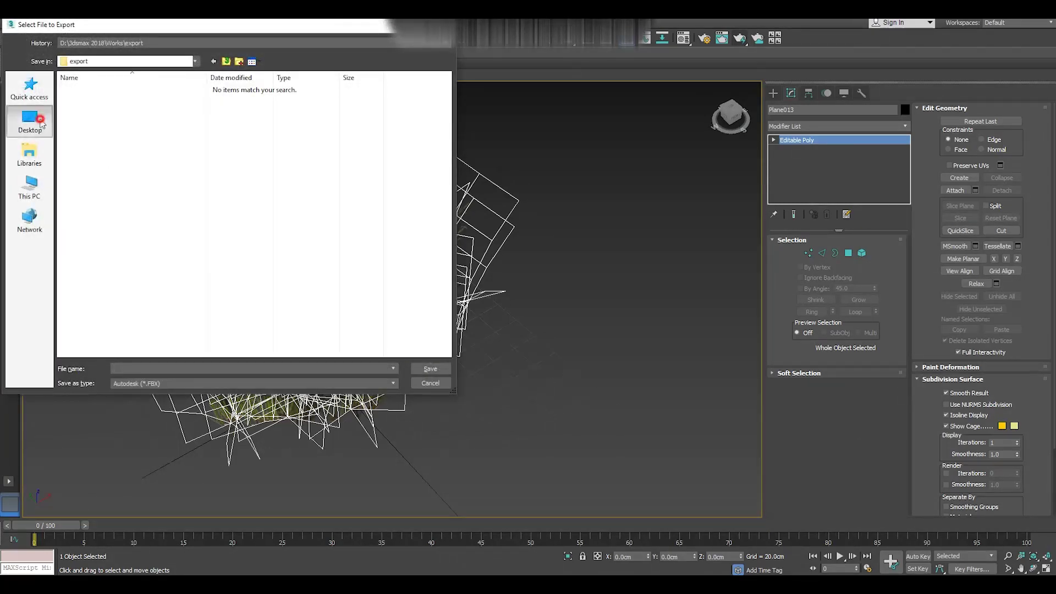
double_click(330, 126)
type("Grass")
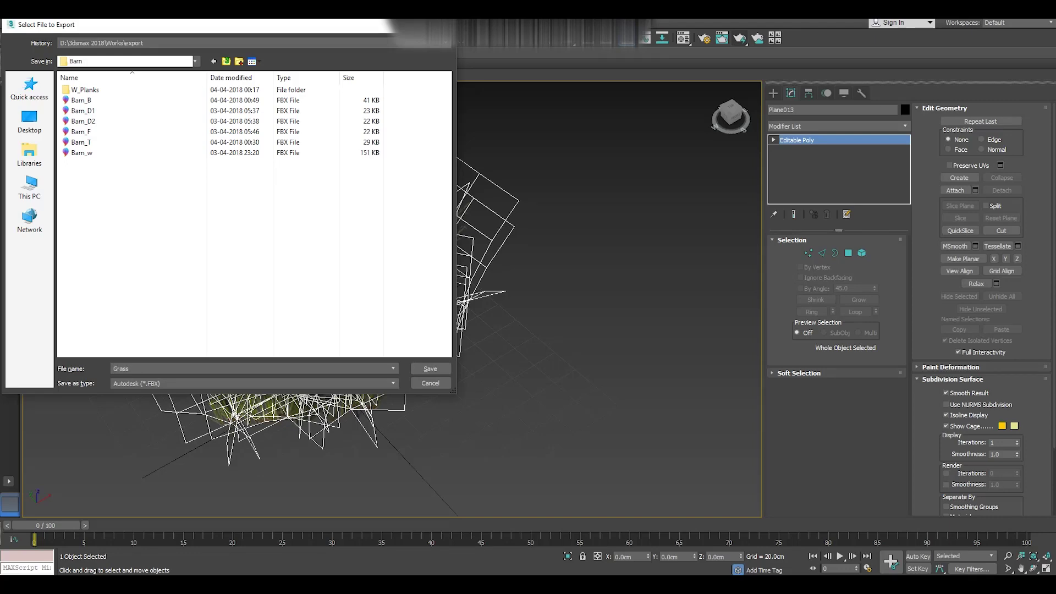
key("Return")
left_click(606, 441)
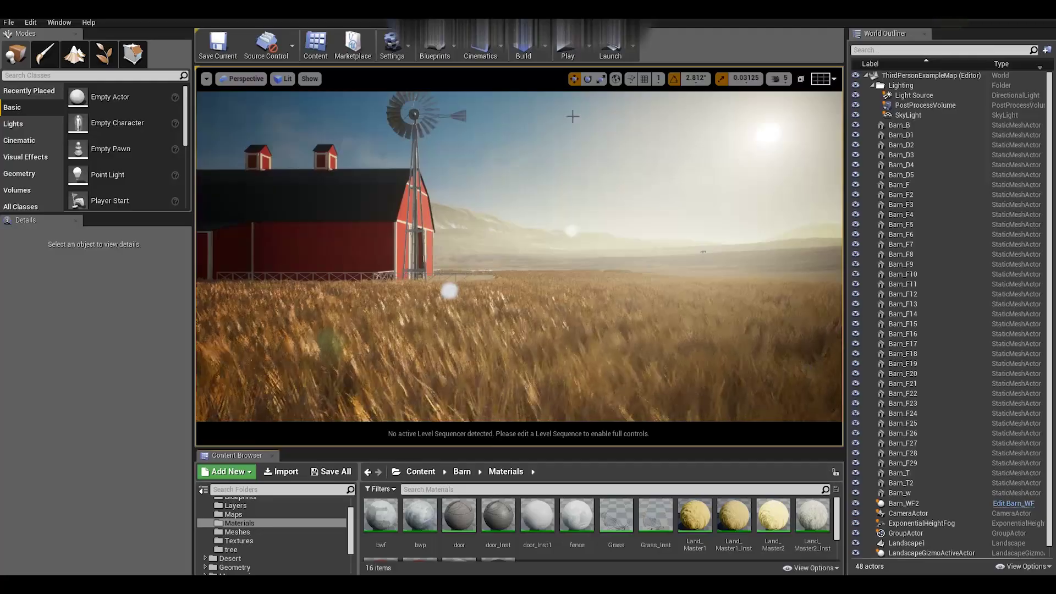
Play the level fullscreen, running the mannequin through the wheat toward the barn, then stop.
left_click(562, 60)
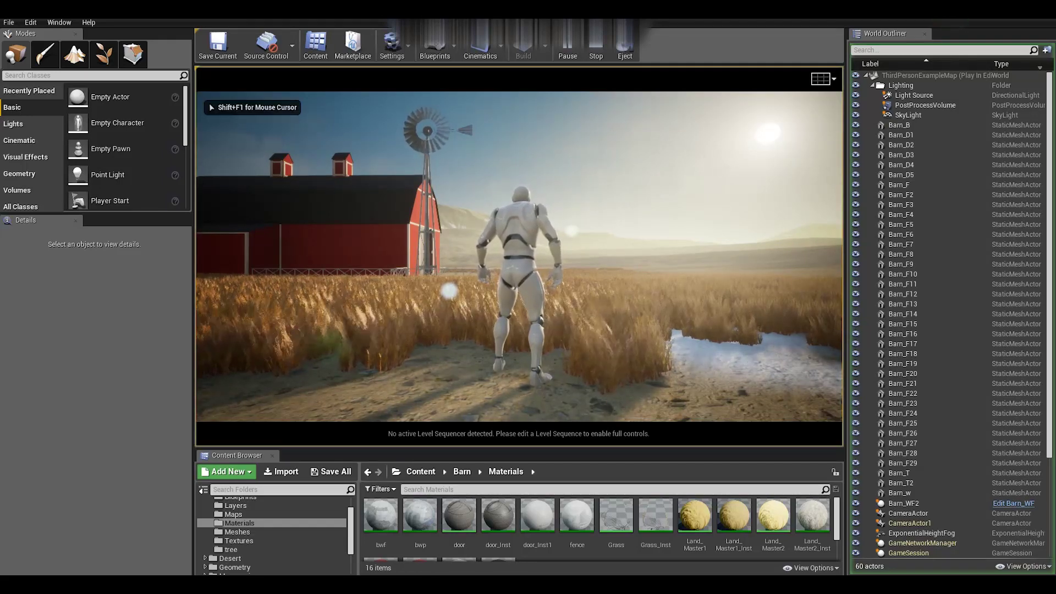
key("F11")
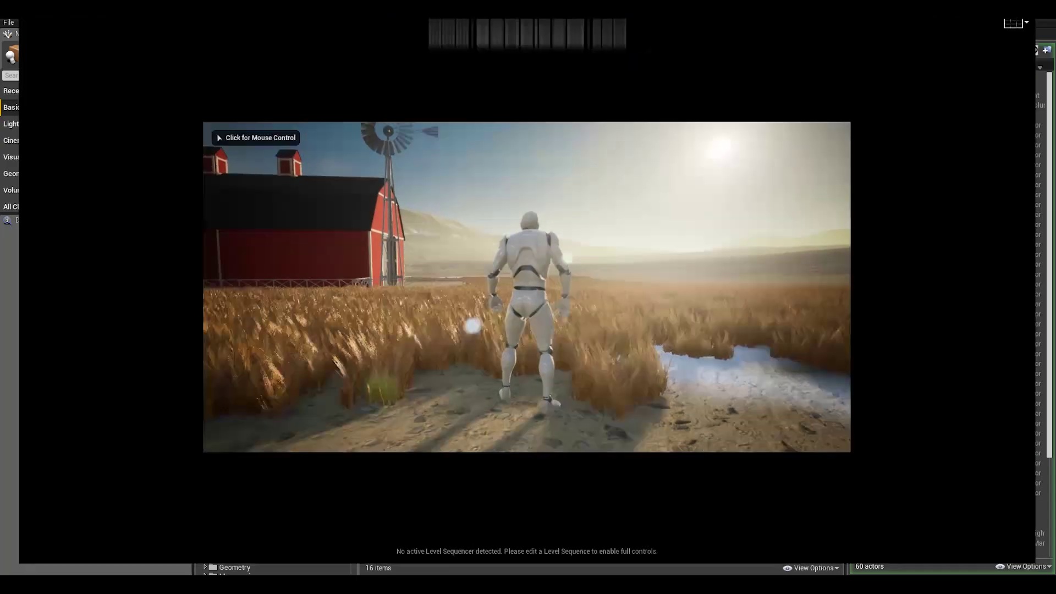
key("w")
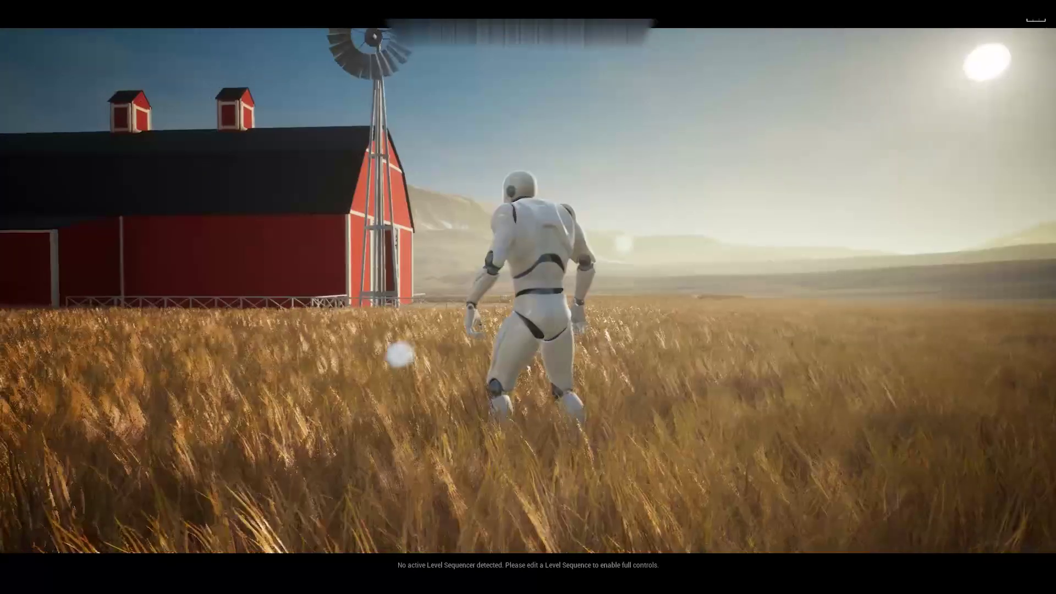
key("Escape")
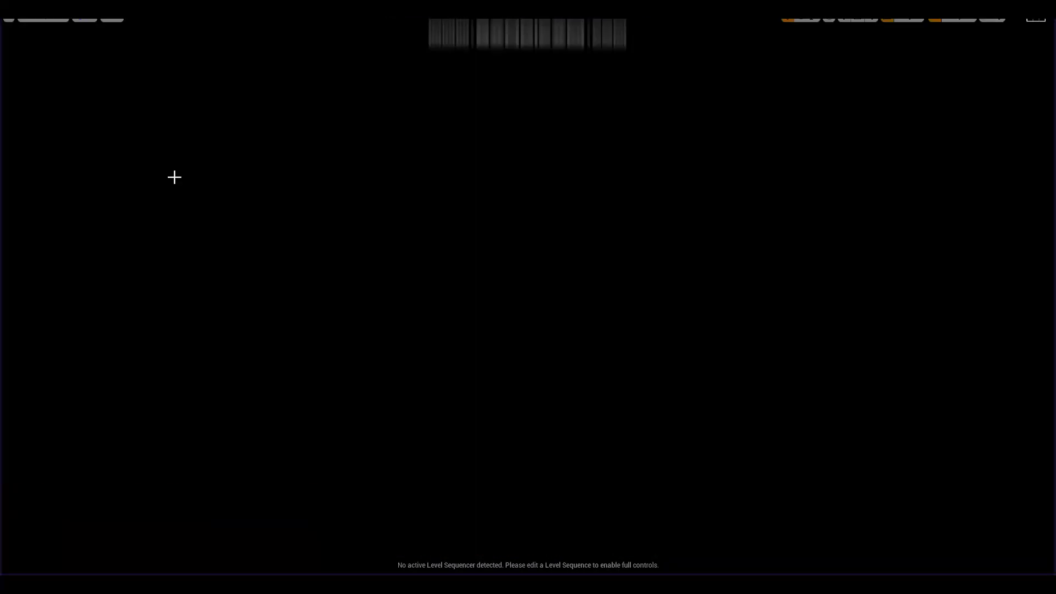
Exit fullscreen and open the Barn_B mesh, orbiting to view its side.
key("F11")
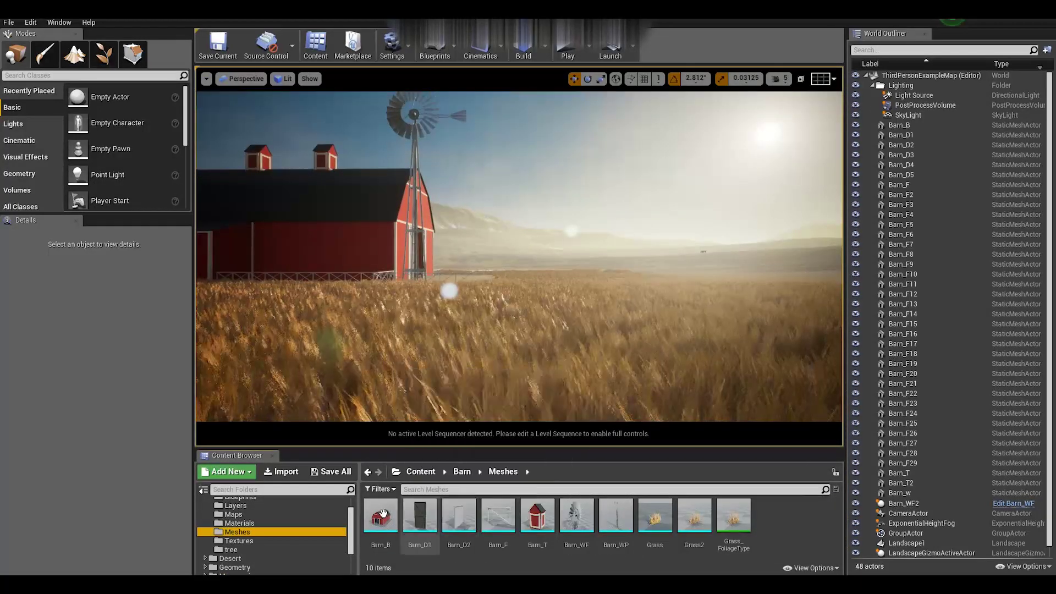
double_click(385, 519)
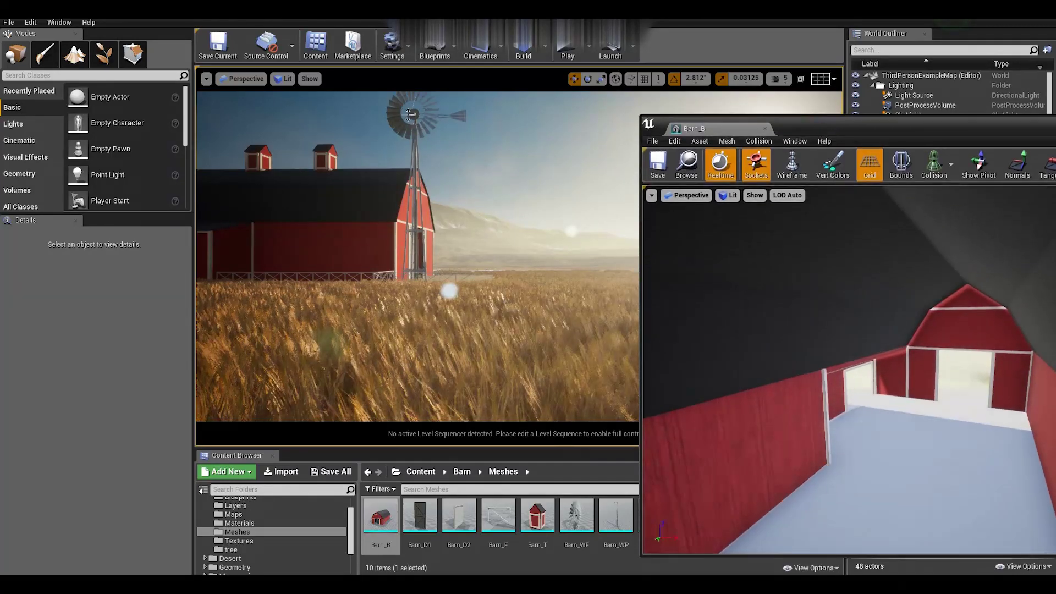
left_click_drag(907, 165, 390, 114)
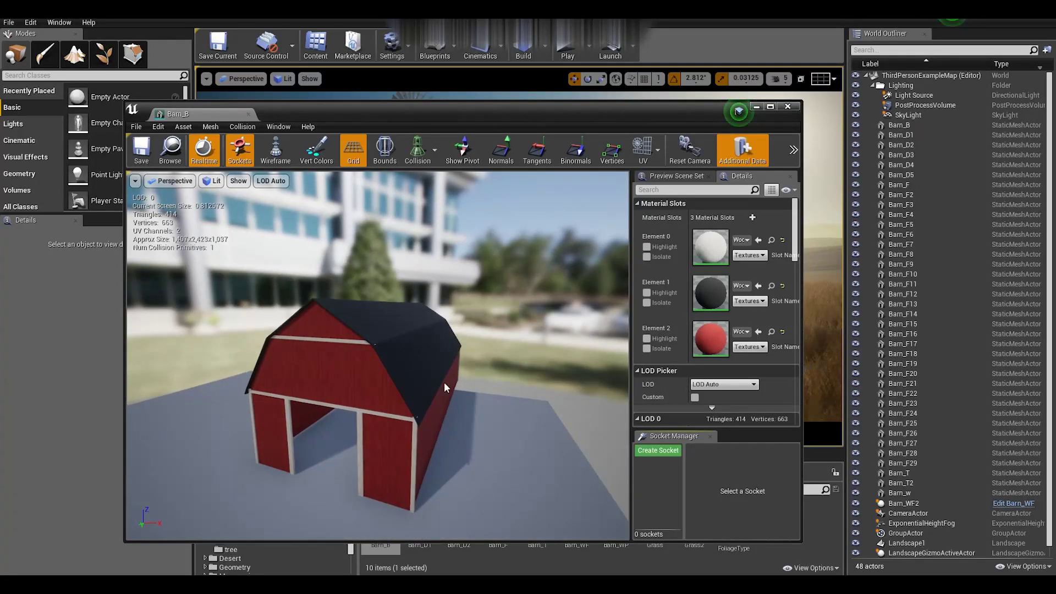
mouse_move(446, 388)
left_mouse_down()
mouse_move(165, 393)
mouse_move(418, 406)
left_mouse_up()
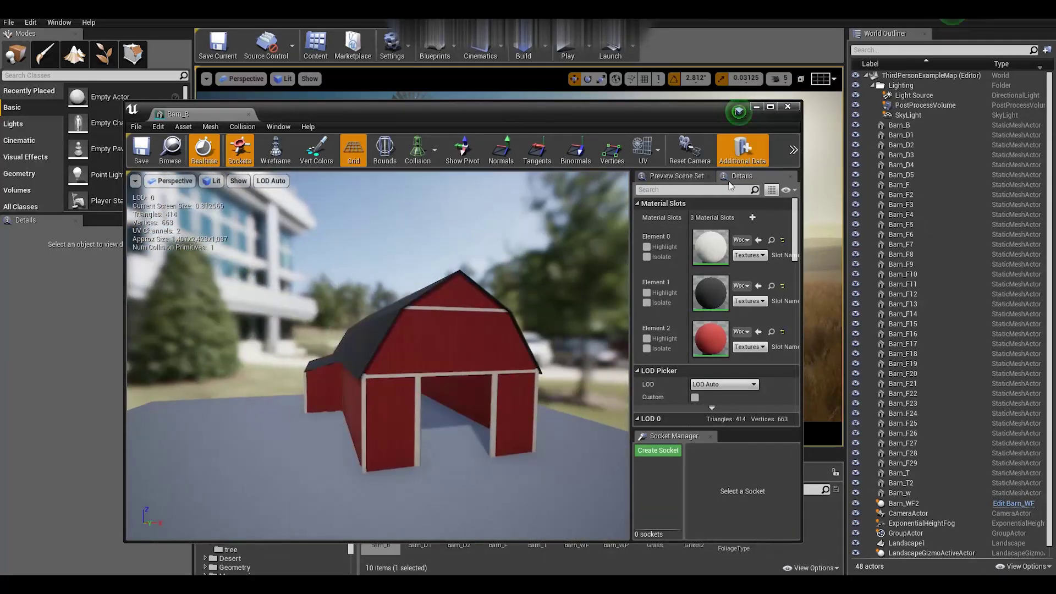
Toggle the preview floor and environment in Preview Scene Settings, then close Barn_B.
left_click(666, 177)
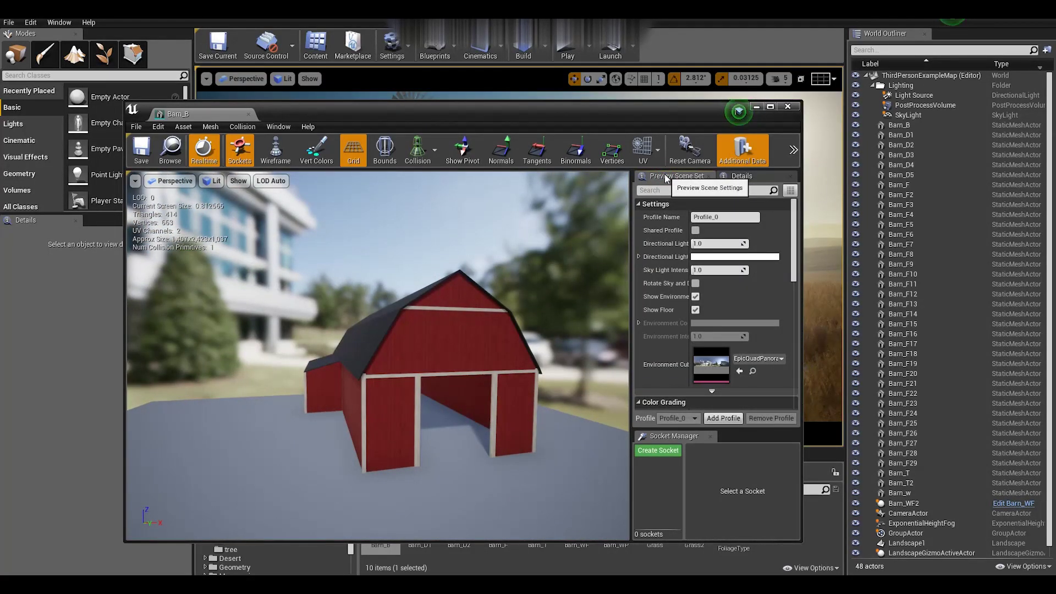
left_click(696, 298)
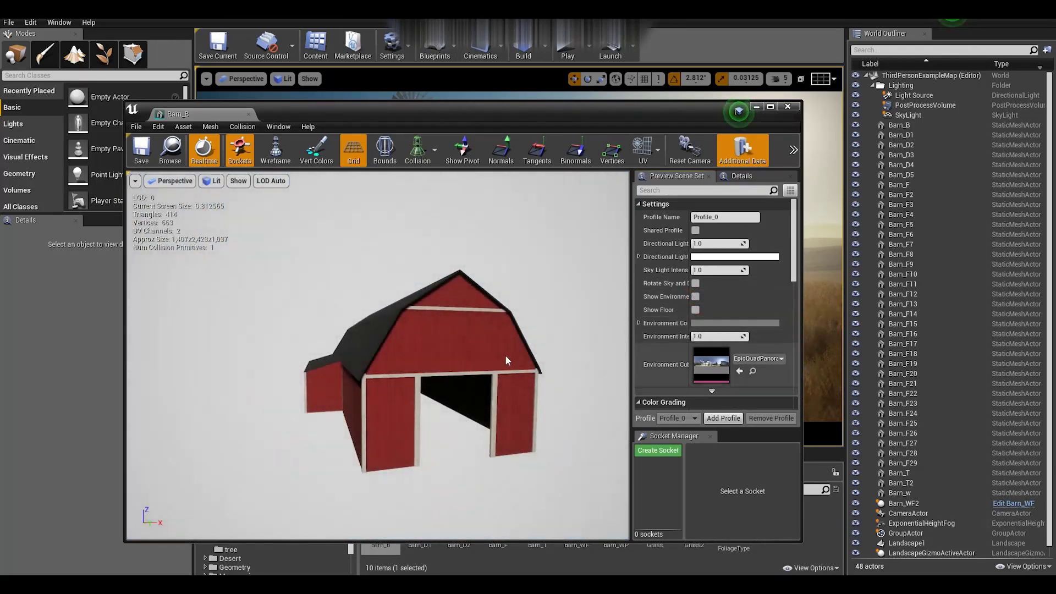
mouse_move(439, 372)
left_mouse_down()
mouse_move(407, 379)
mouse_move(635, 333)
left_mouse_up()
left_click(695, 296)
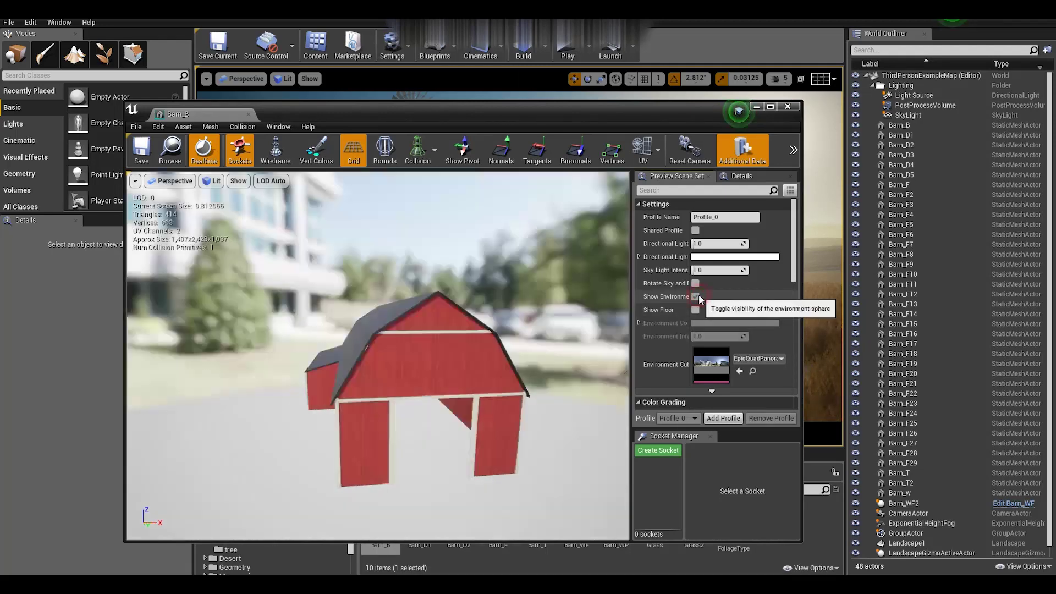
mouse_move(392, 372)
left_mouse_down()
mouse_move(407, 374)
mouse_move(739, 111)
left_mouse_up()
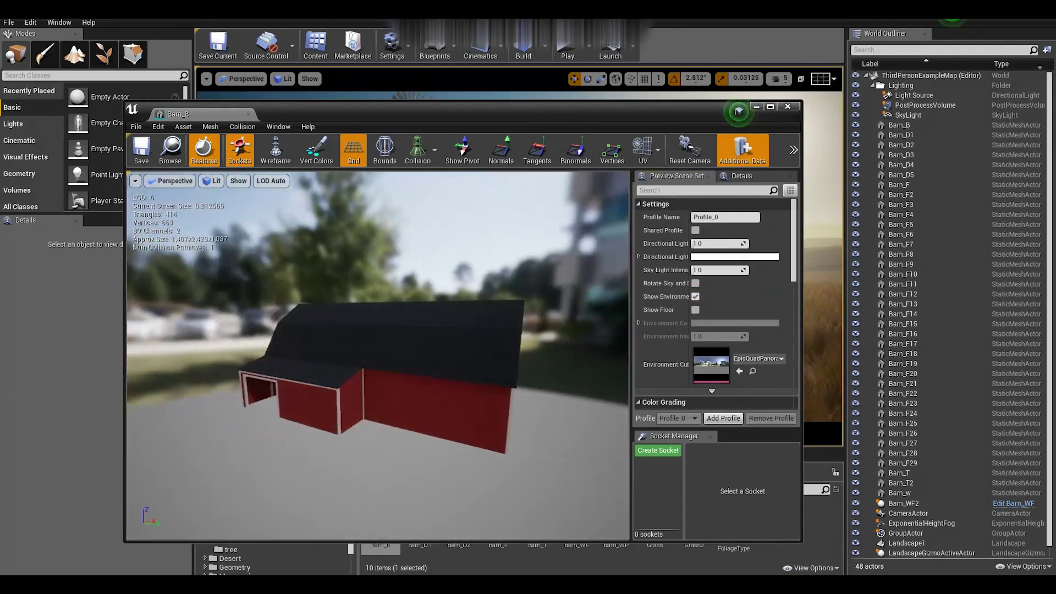
left_click(738, 110)
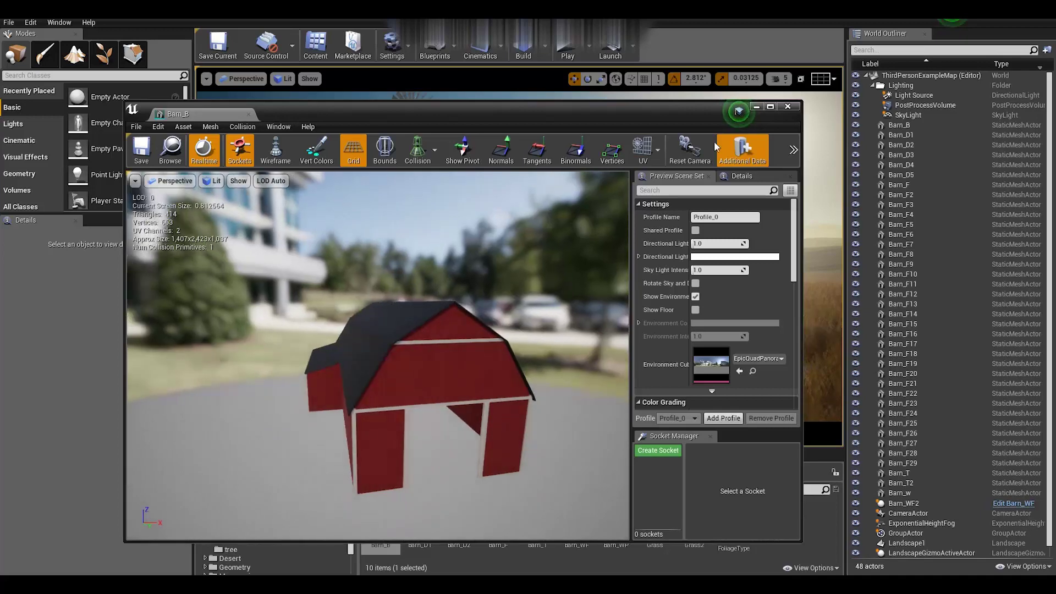
left_click(787, 106)
left_click(422, 526)
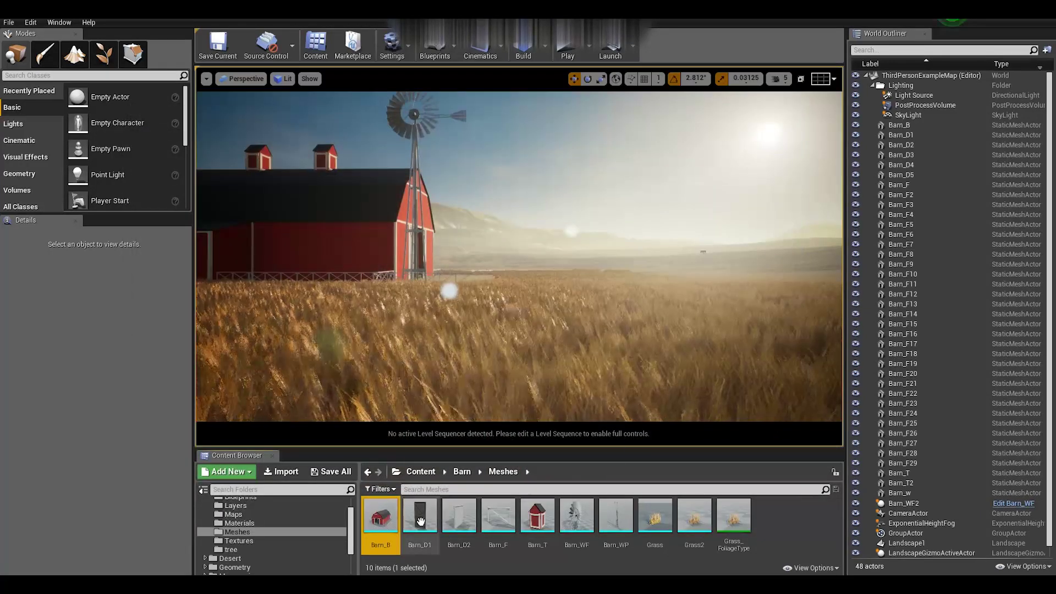
Inspect the Barn_D1 door mesh under the HDRI_Epic_Courtyard_Daylight preview environment, then close it.
double_click(422, 527)
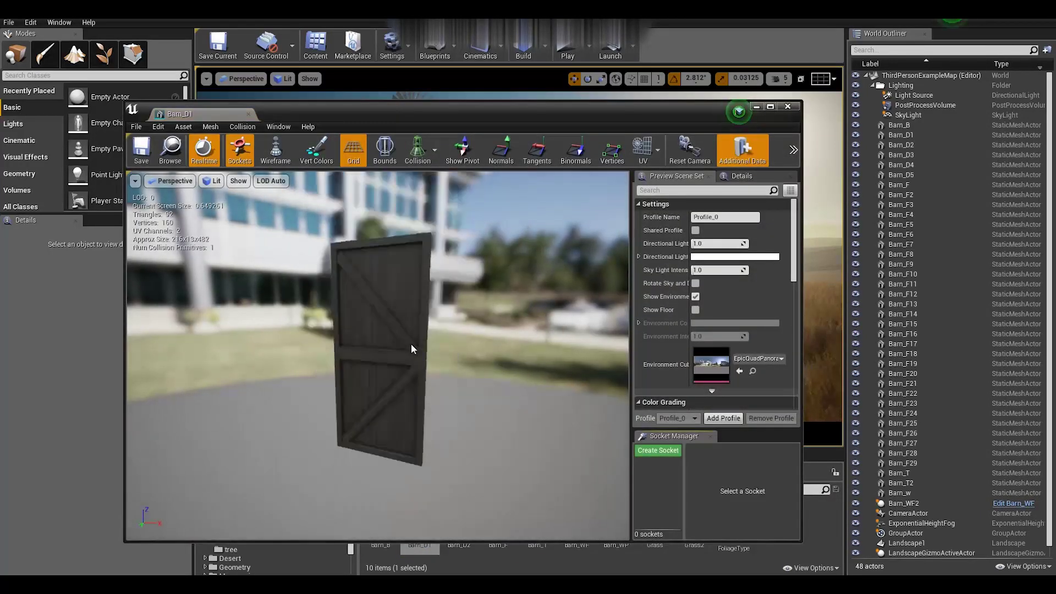
mouse_move(377, 377)
left_mouse_down()
mouse_move(308, 379)
mouse_move(385, 380)
left_mouse_up()
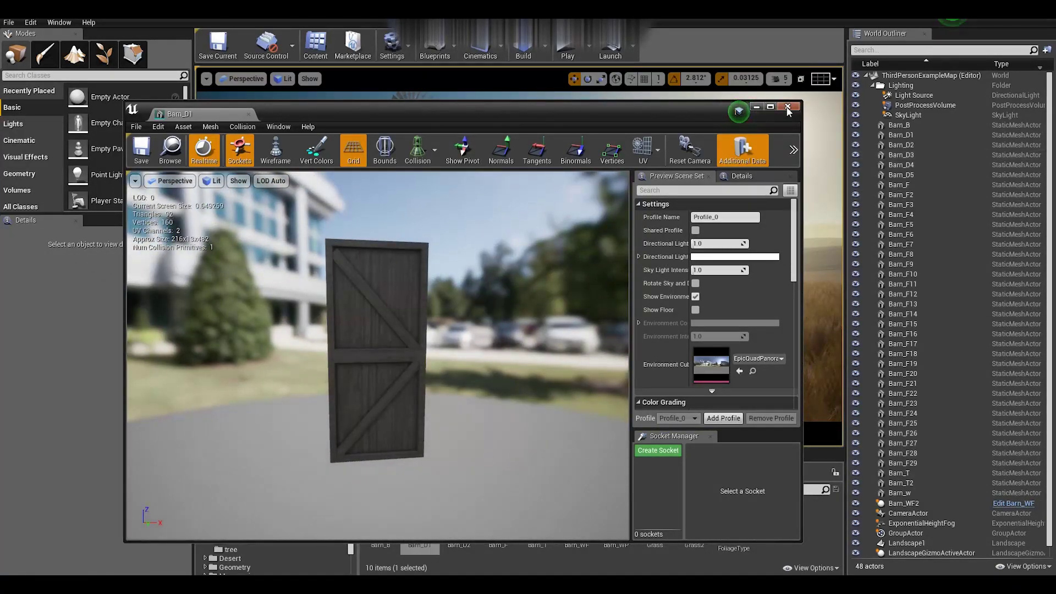
left_click(757, 359)
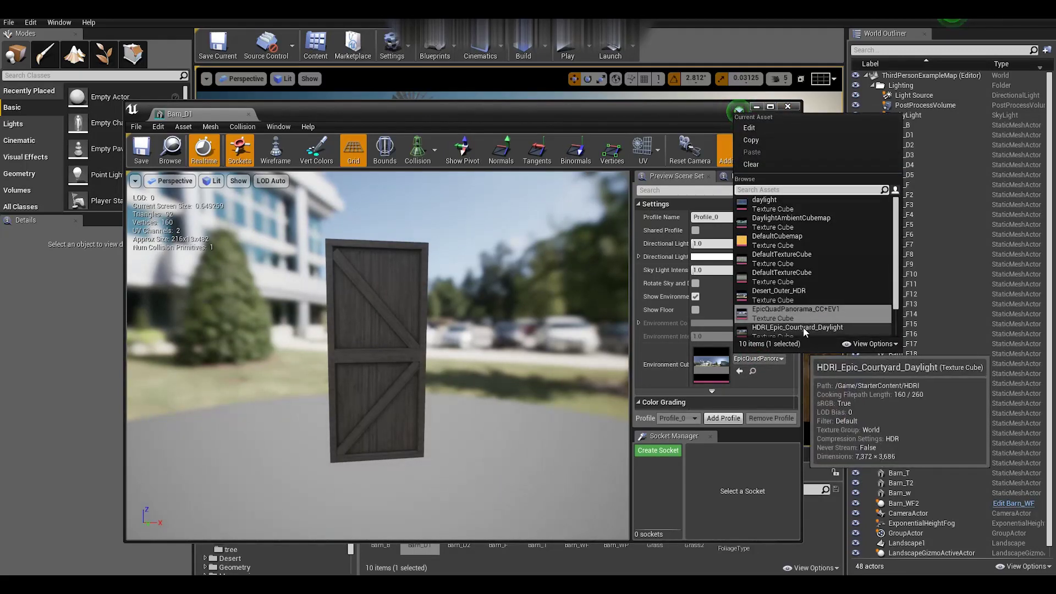
mouse_move(794, 312)
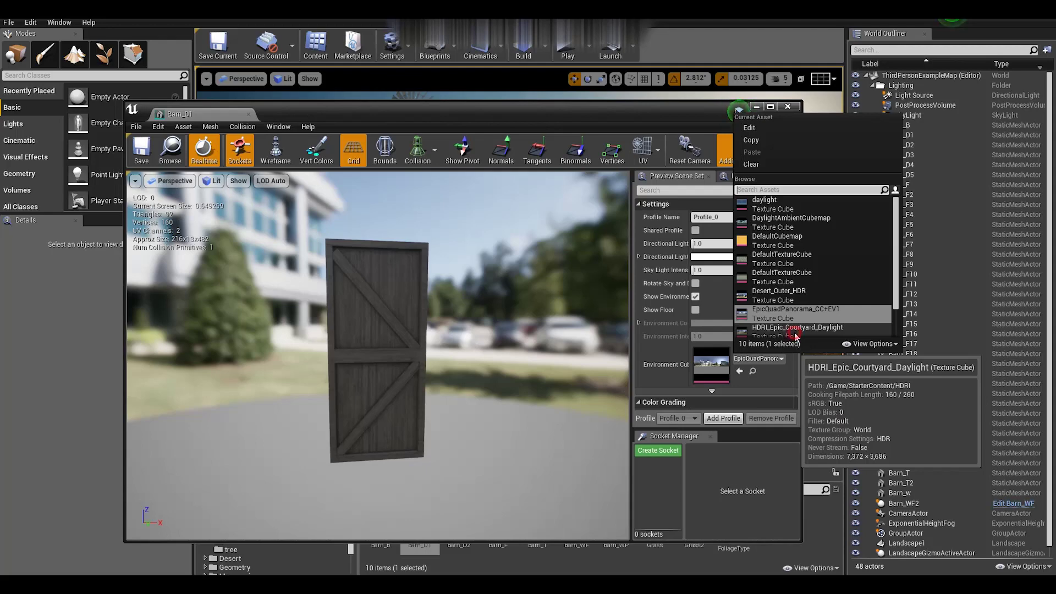
left_click(795, 332)
left_click_drag(403, 361, 259, 363)
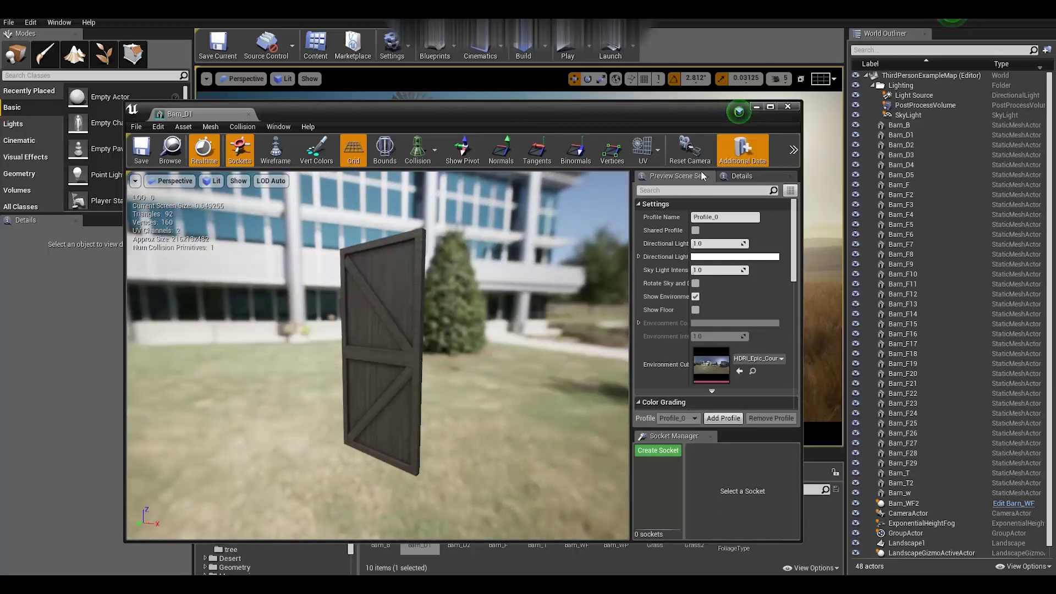
left_click(788, 108)
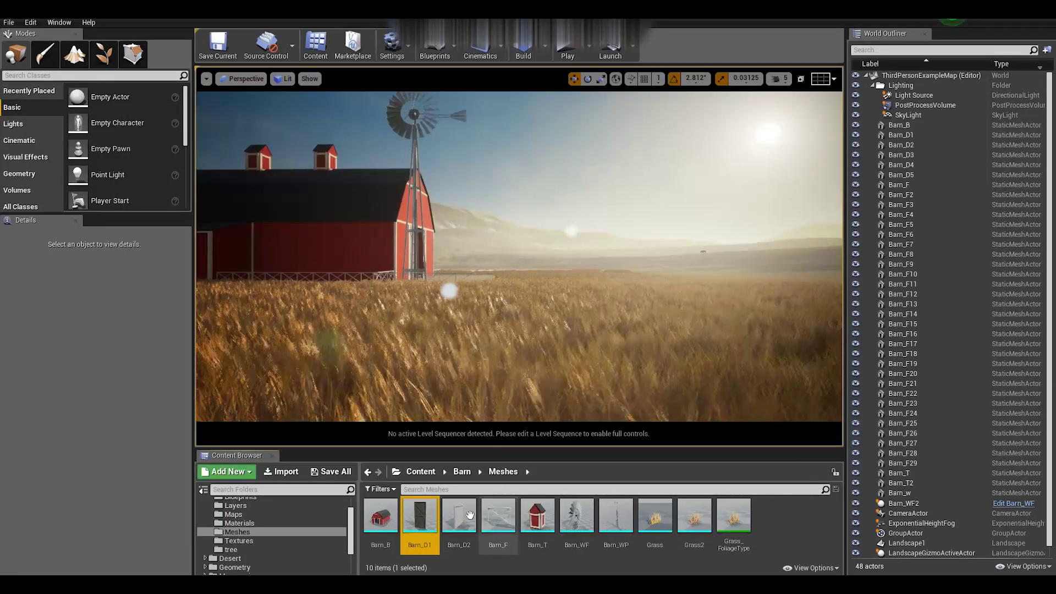
Preview the Barn_D2 panel mesh from front and back, then close it.
double_click(462, 517)
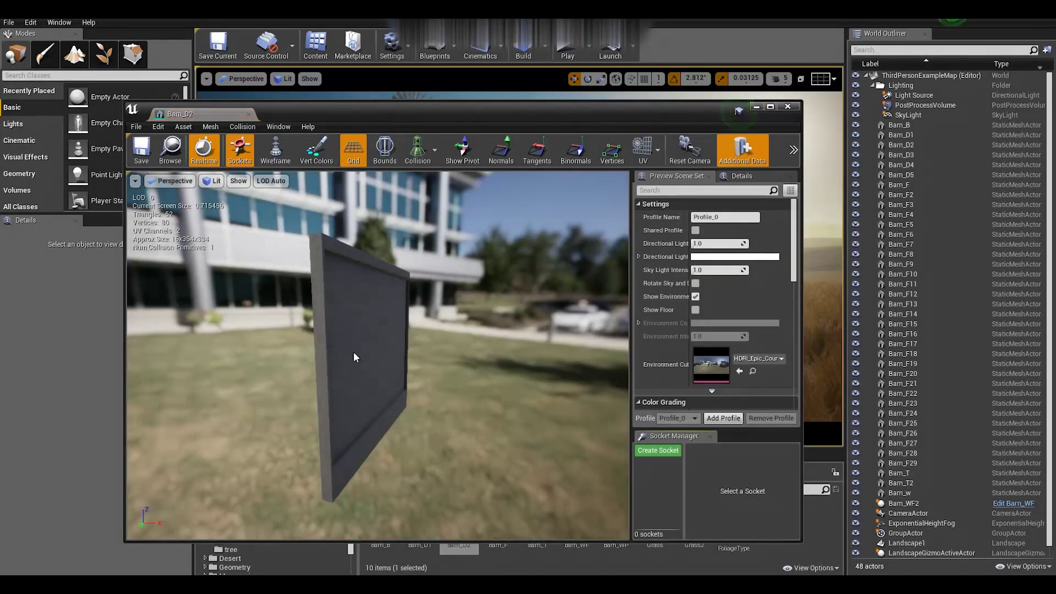
left_click_drag(353, 352, 297, 352)
left_click_drag(567, 247, 403, 248)
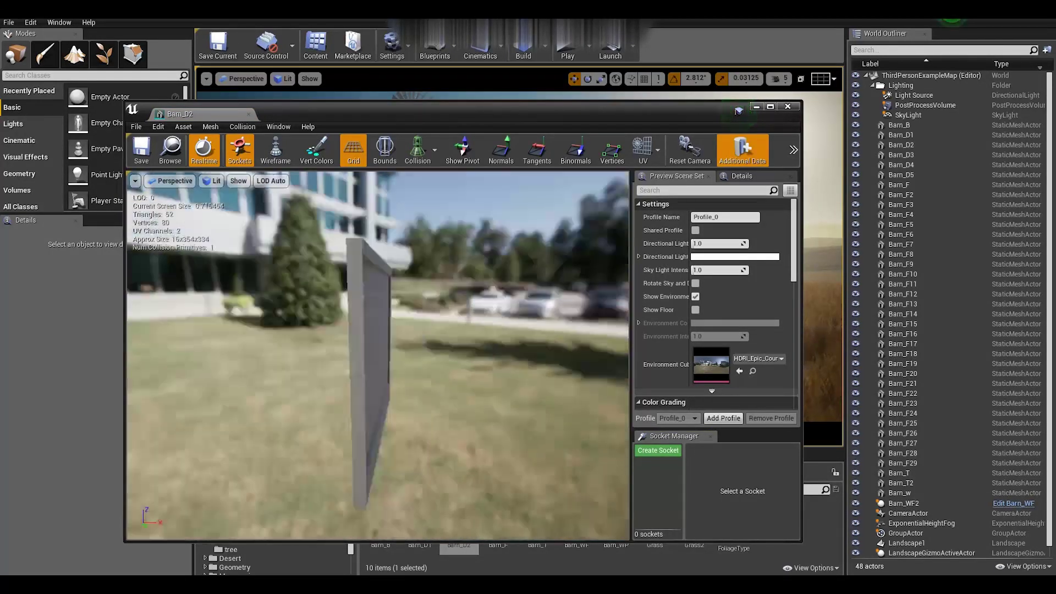
left_click(788, 107)
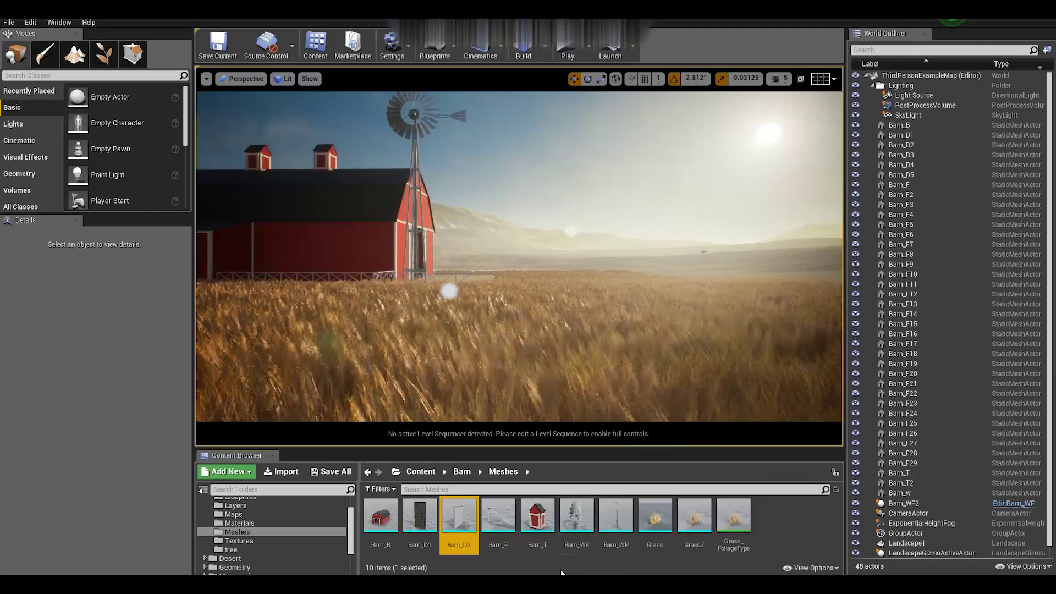
Orbit the Barn_F fence mesh and toggle Show Environment off and on, then close it.
double_click(502, 524)
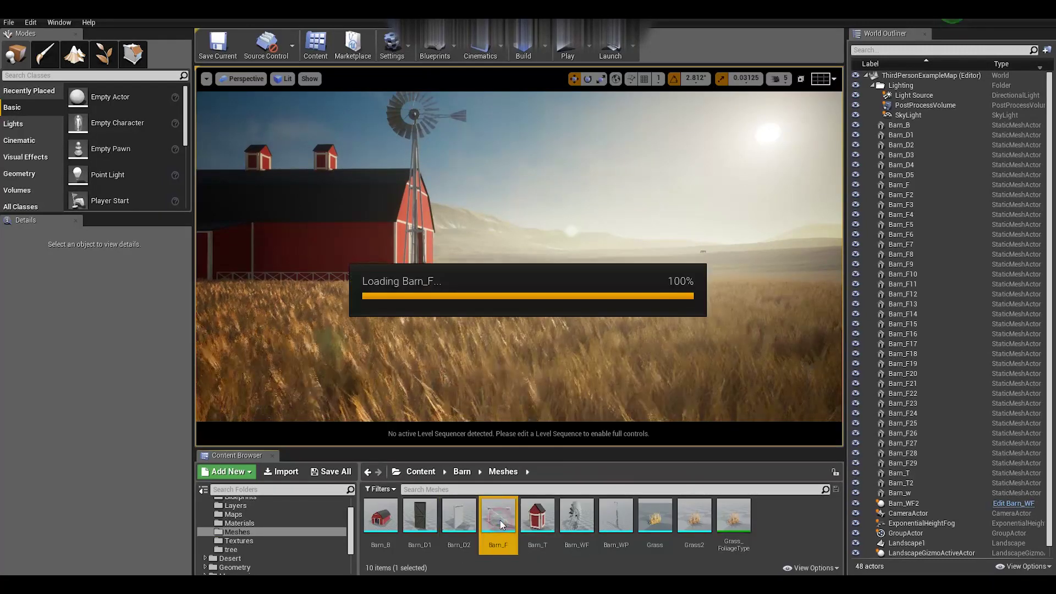
left_click_drag(392, 364, 484, 367)
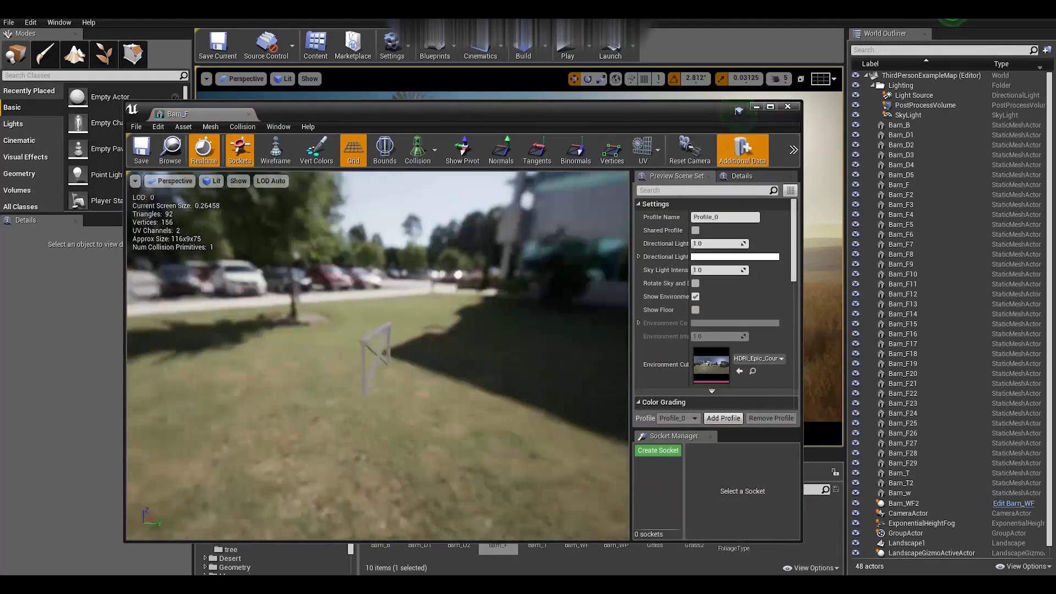
left_click_drag(394, 365, 473, 367)
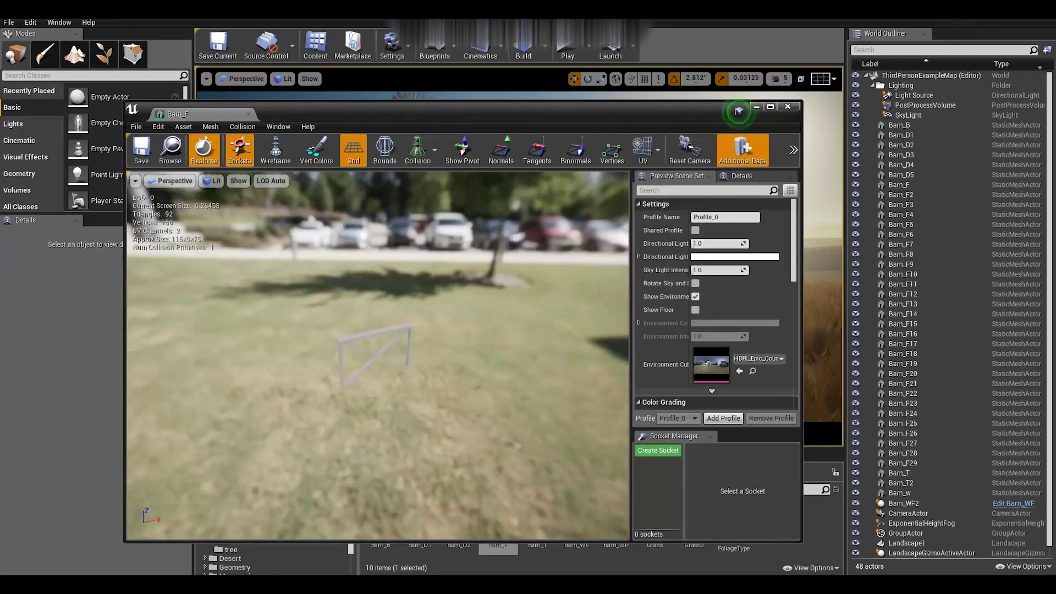
left_click(694, 299)
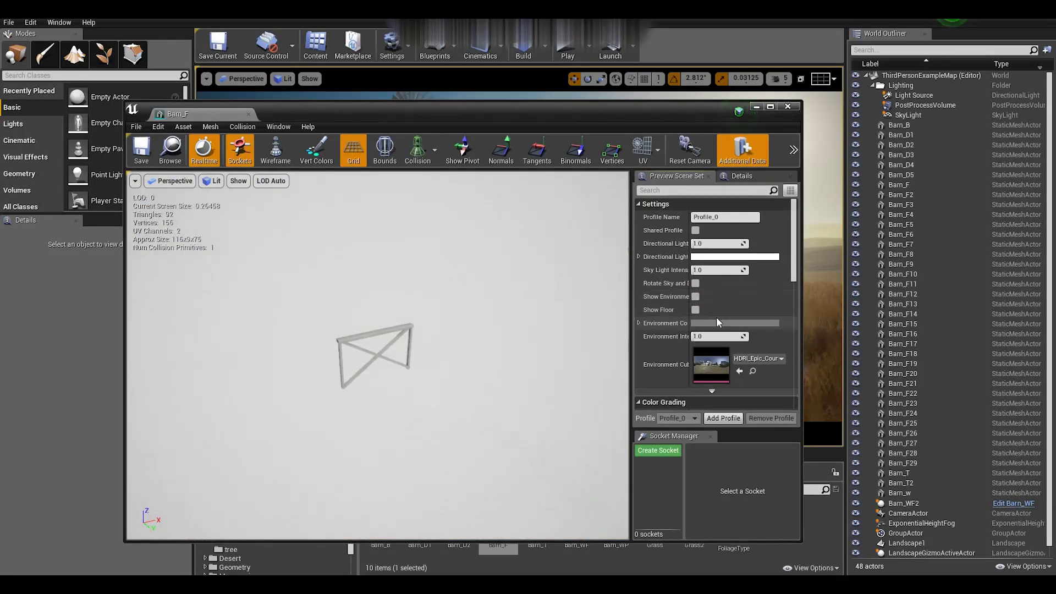
left_click(696, 296)
left_click(787, 108)
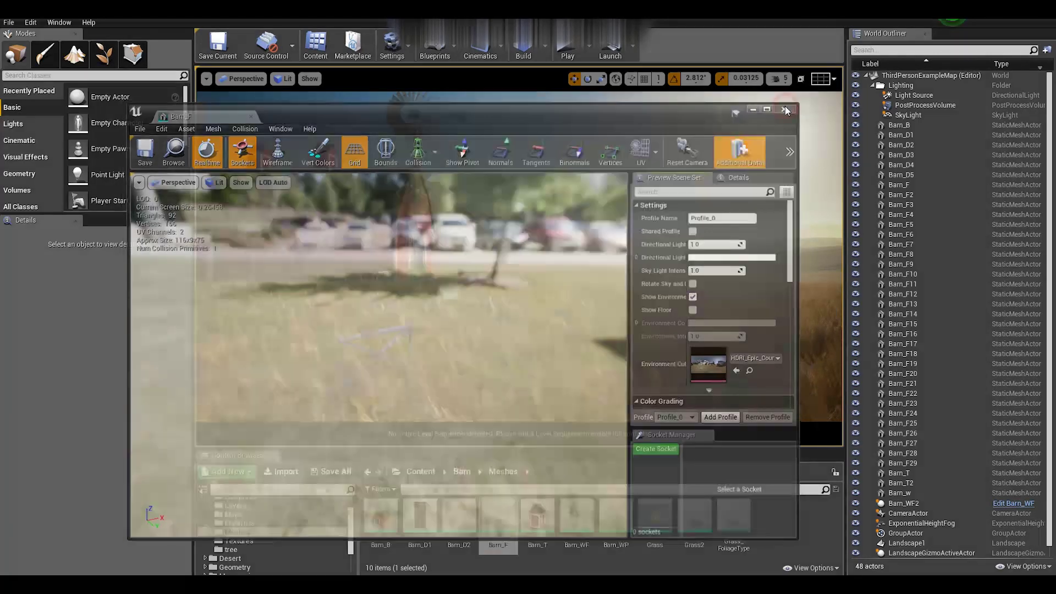
Preview the Barn_T barn mesh from around its sides, then close it.
left_click(535, 514)
double_click(535, 514)
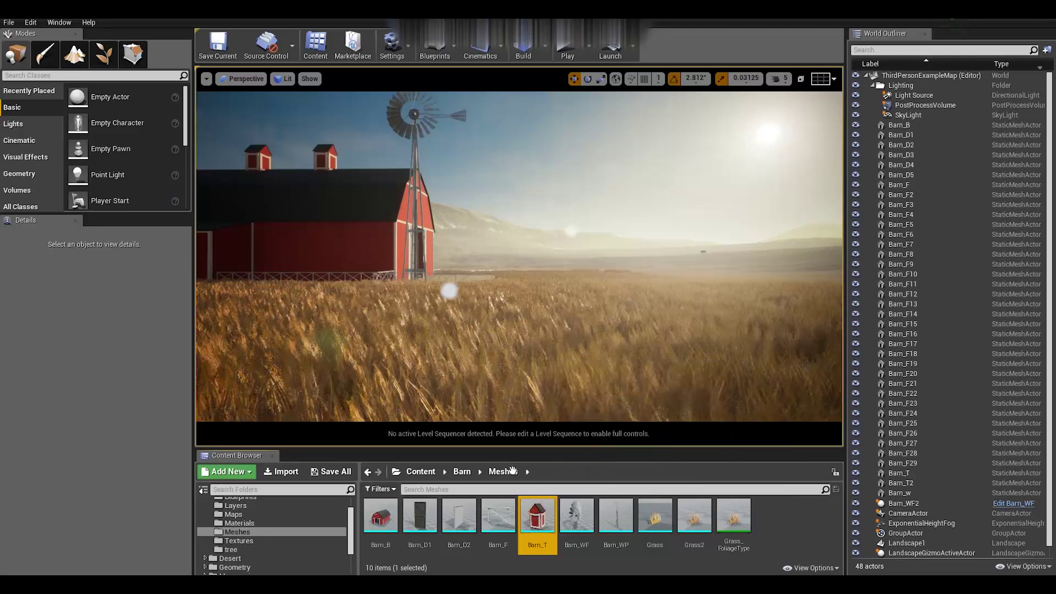
left_click_drag(483, 379, 352, 385)
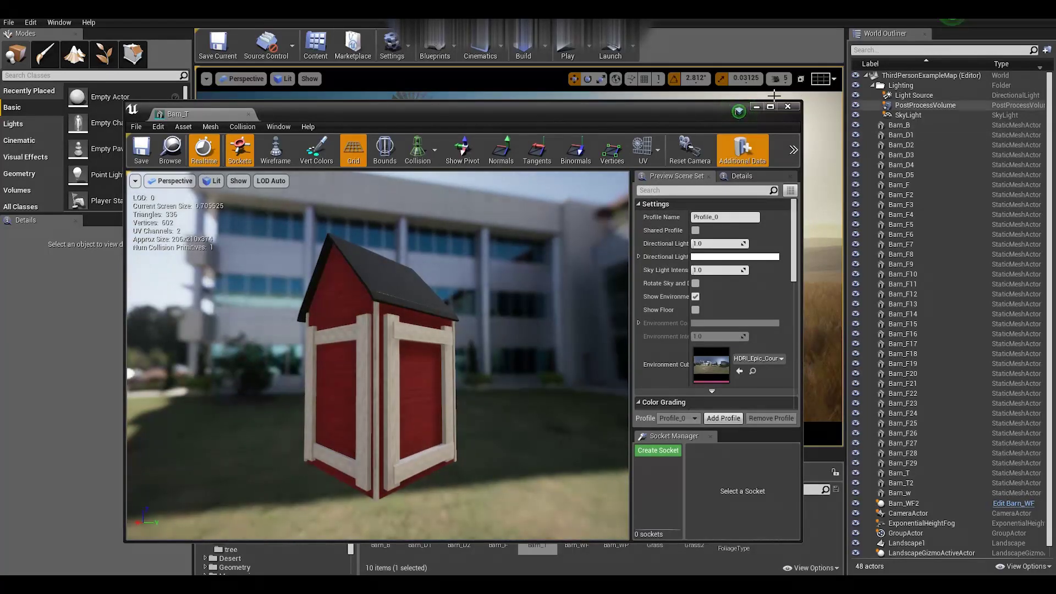
left_click(788, 107)
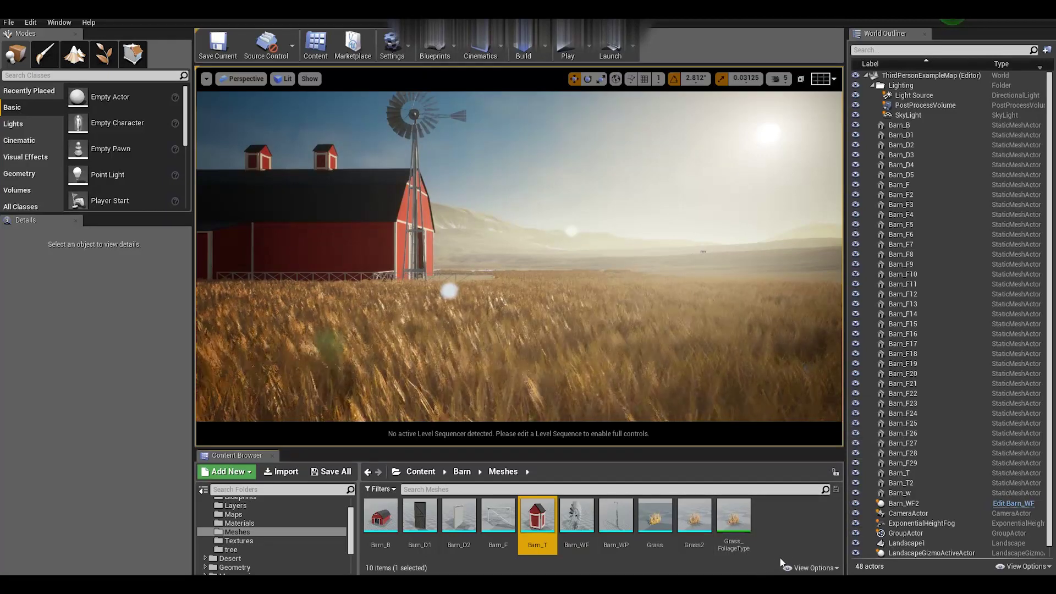
Open the Grass2 mesh from Grass_FoliageType and zoom in close on the blades.
double_click(720, 515)
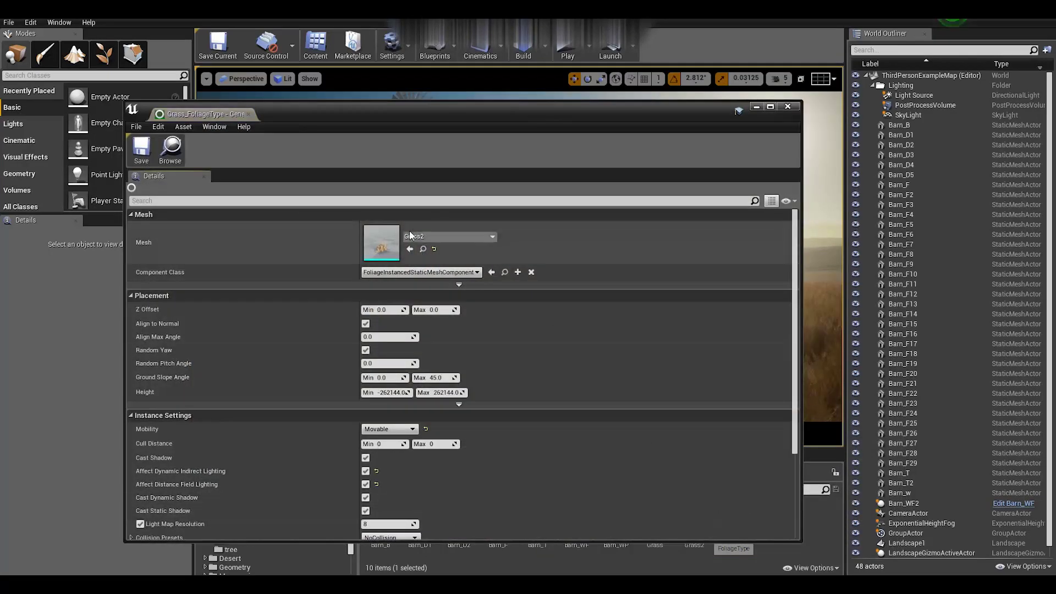
double_click(397, 245)
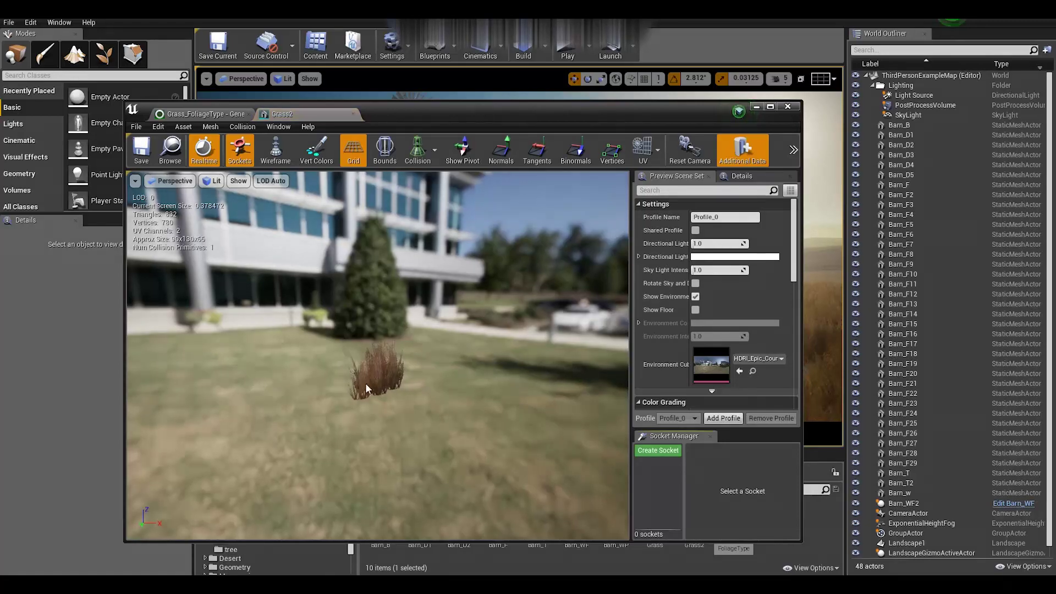
left_click_drag(359, 398, 358, 398)
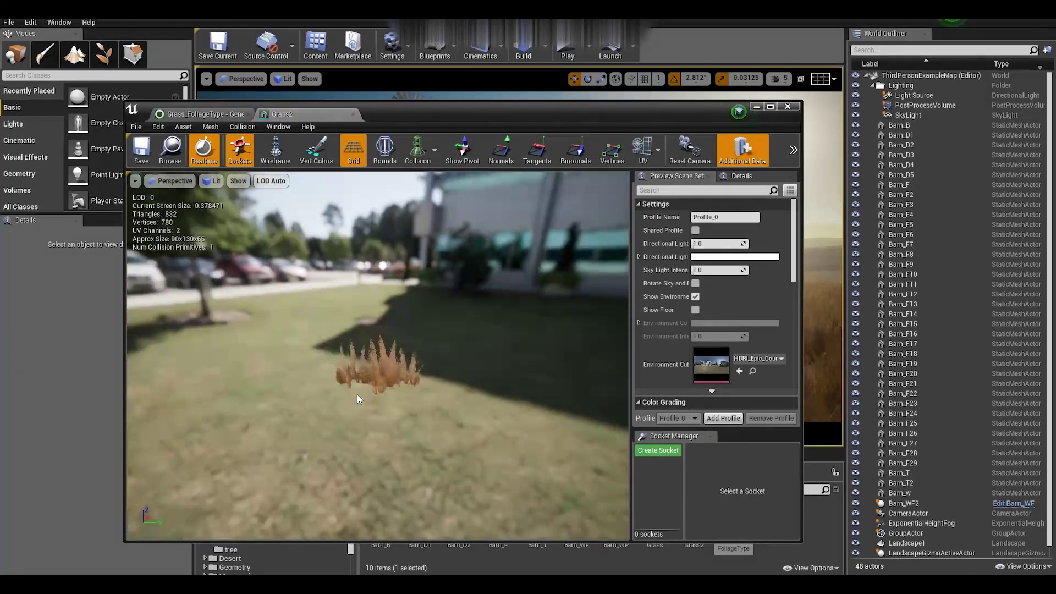
right_click_drag(358, 395, 358, 352)
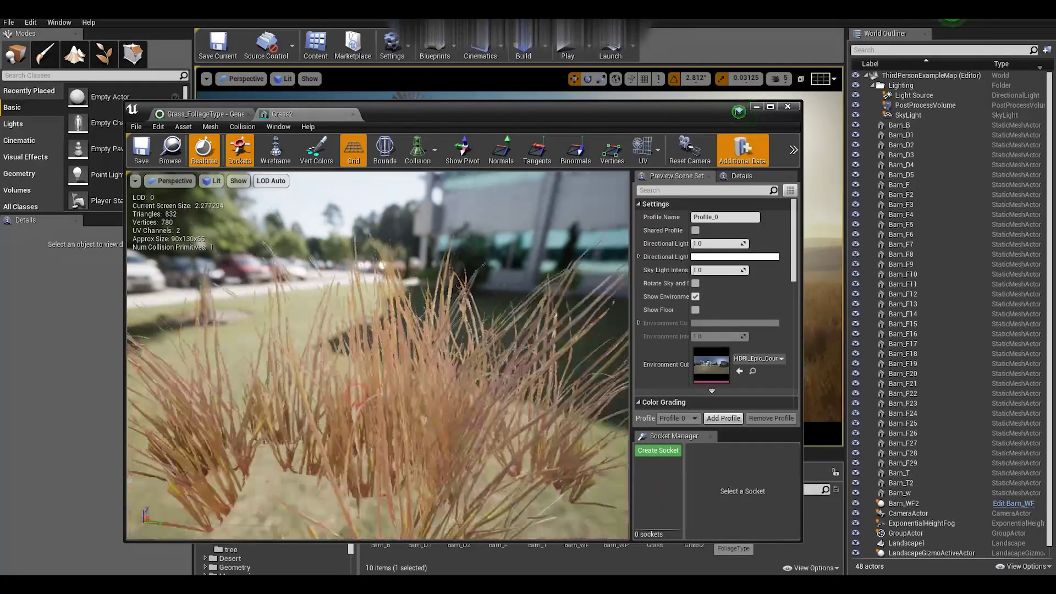
mouse_move(357, 352)
right_mouse_down()
mouse_move(357, 308)
mouse_move(358, 385)
right_mouse_up()
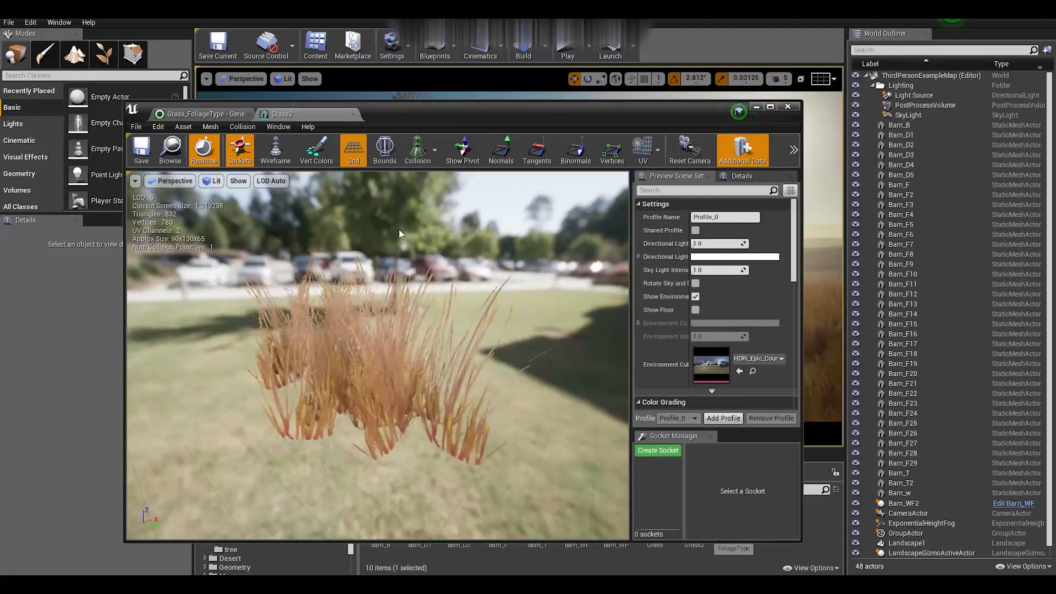
View the Grass2 vertex colours from another angle, toggle Show Environment, and close the preview.
left_click(319, 163)
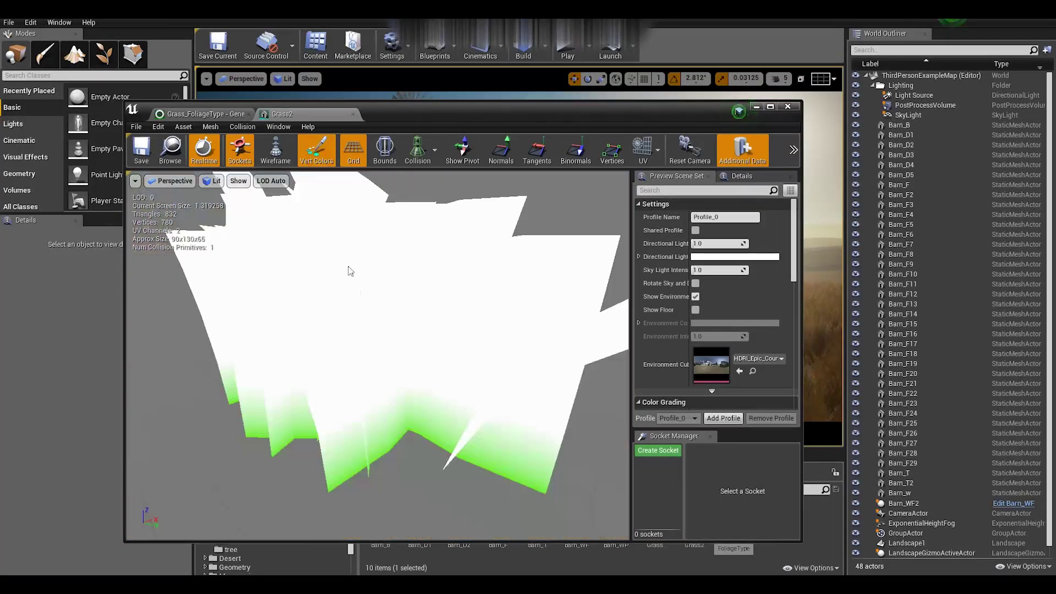
scroll(367, 301, "down", 5)
right_click_drag(354, 325, 354, 308)
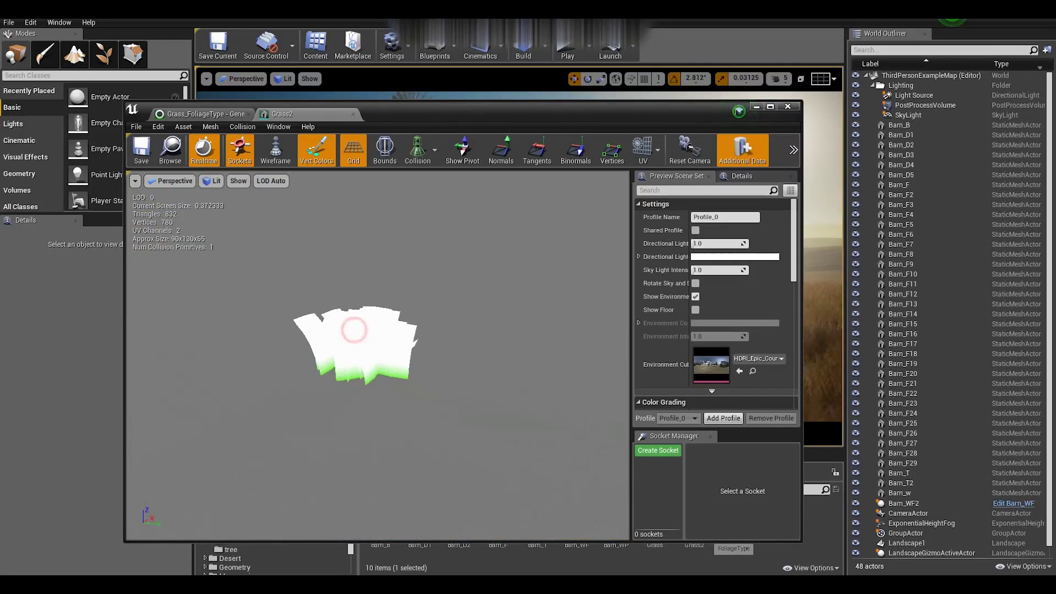
left_click_drag(354, 308, 329, 210)
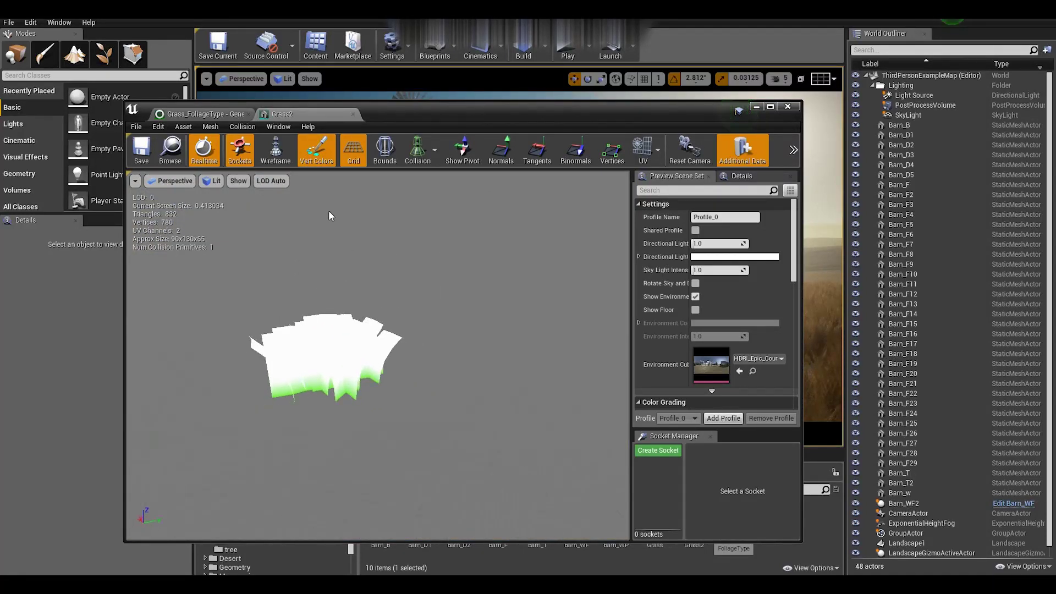
left_click(308, 160)
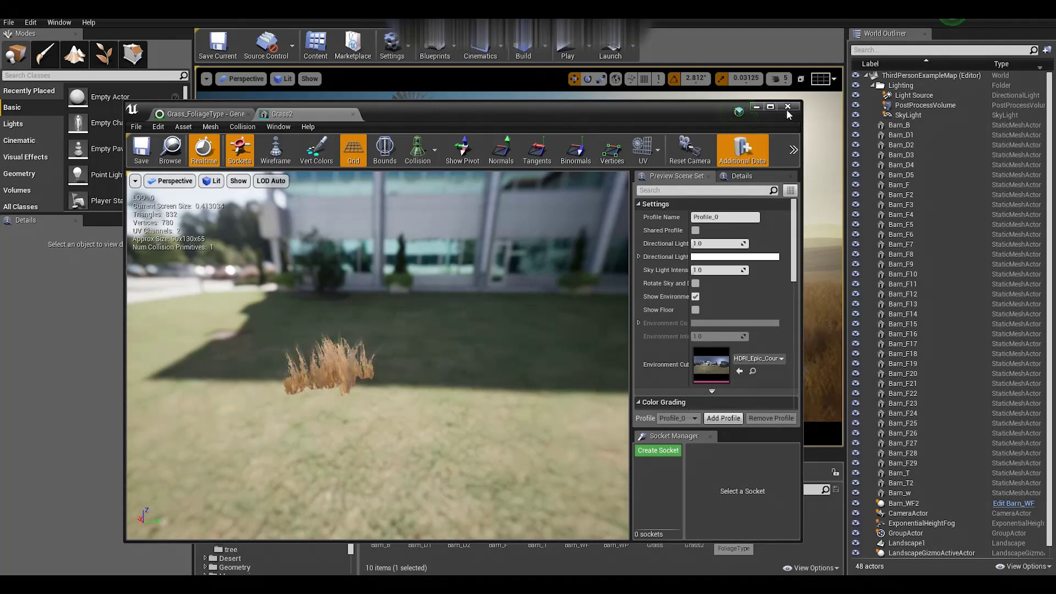
left_click(695, 297)
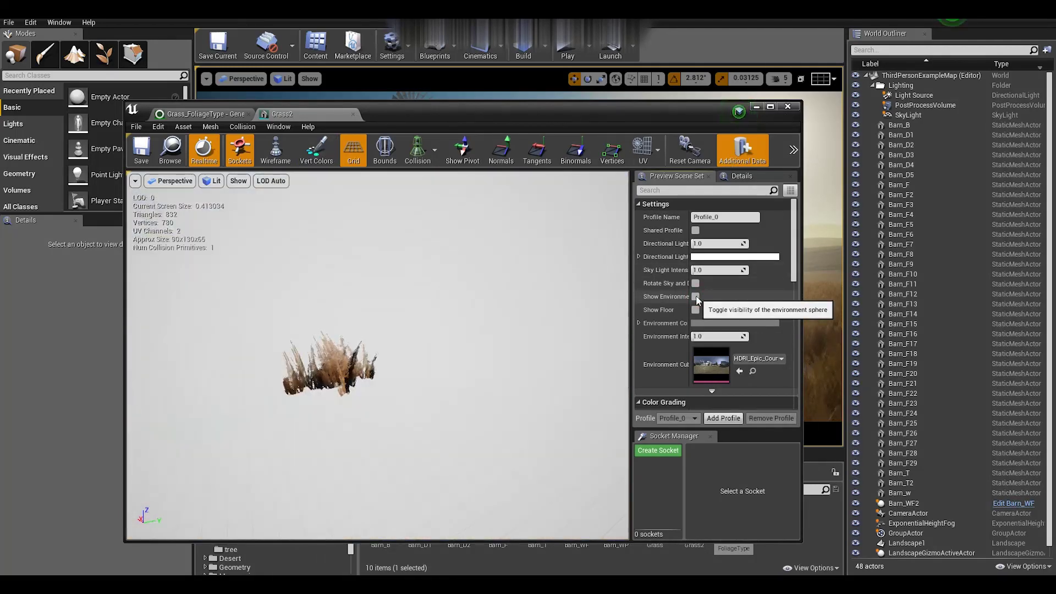
left_click(788, 107)
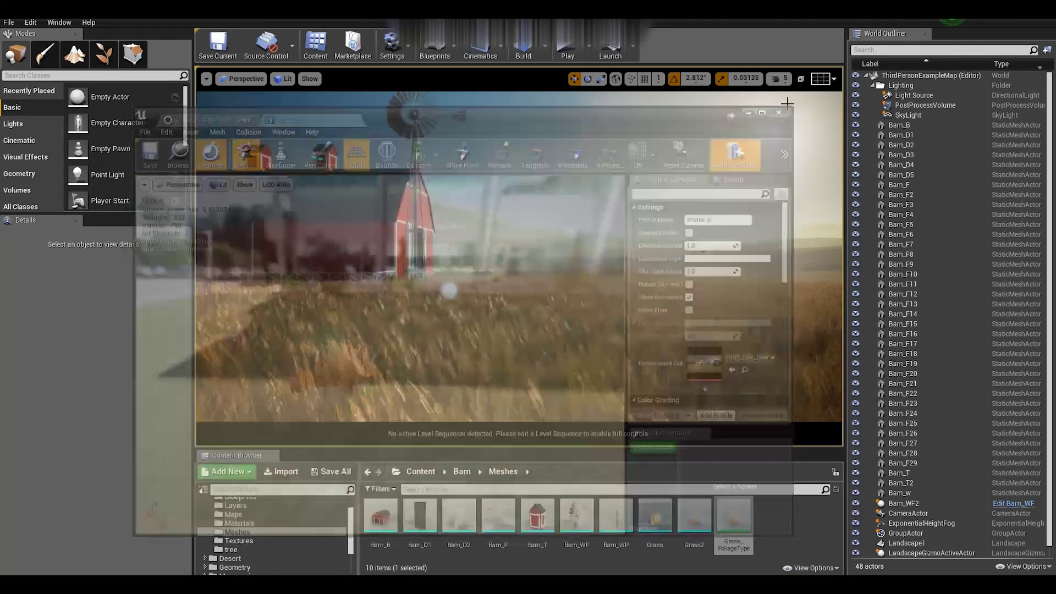